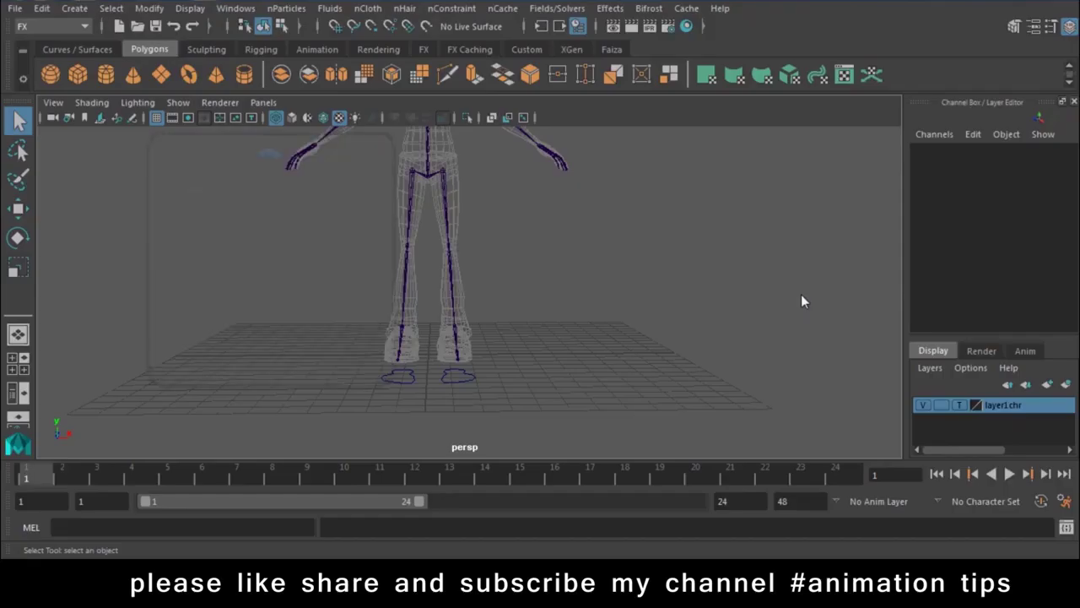
# Frame the character's legs and feet in the viewport, leaving nothing selected.
pyautogui.moveTo(801, 294)
pyautogui.keyDown('alt'); pyautogui.mouseDown()
pyautogui.moveTo(311, 303)
pyautogui.moveTo(479, 331)
pyautogui.moveTo(648, 300)
pyautogui.moveTo(450, 386)
pyautogui.moveTo(312, 334)
pyautogui.moveTo(530, 452)
pyautogui.mouseUp(); pyautogui.keyUp('alt')
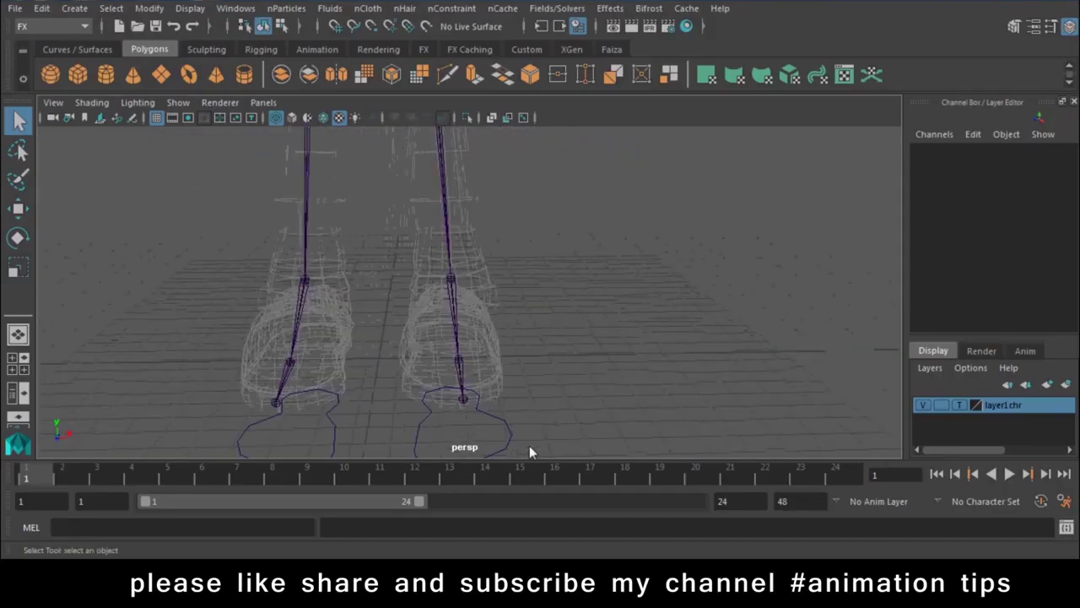
pyautogui.click(504, 439)
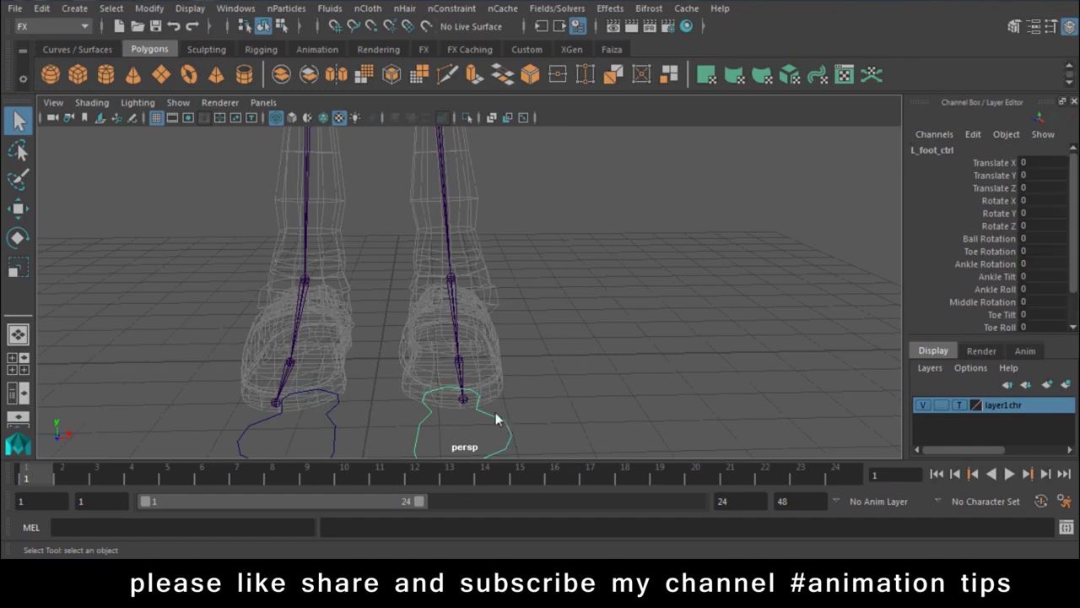
pyautogui.moveTo(579, 294)
pyautogui.keyDown('alt'); pyautogui.mouseDown(button='right')
pyautogui.moveTo(374, 212)
pyautogui.moveTo(519, 417)
pyautogui.moveTo(468, 276)
pyautogui.mouseUp(button='right'); pyautogui.keyUp('alt')
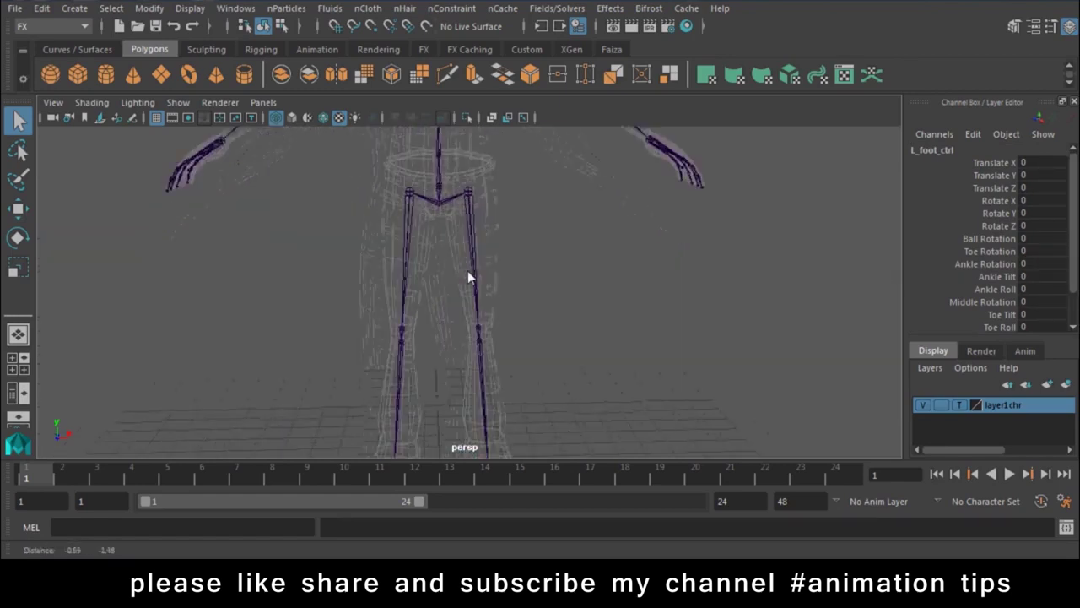
pyautogui.keyDown('alt'); pyautogui.moveTo(535, 287); pyautogui.dragTo(419, 237, button='middle'); pyautogui.keyUp('alt')
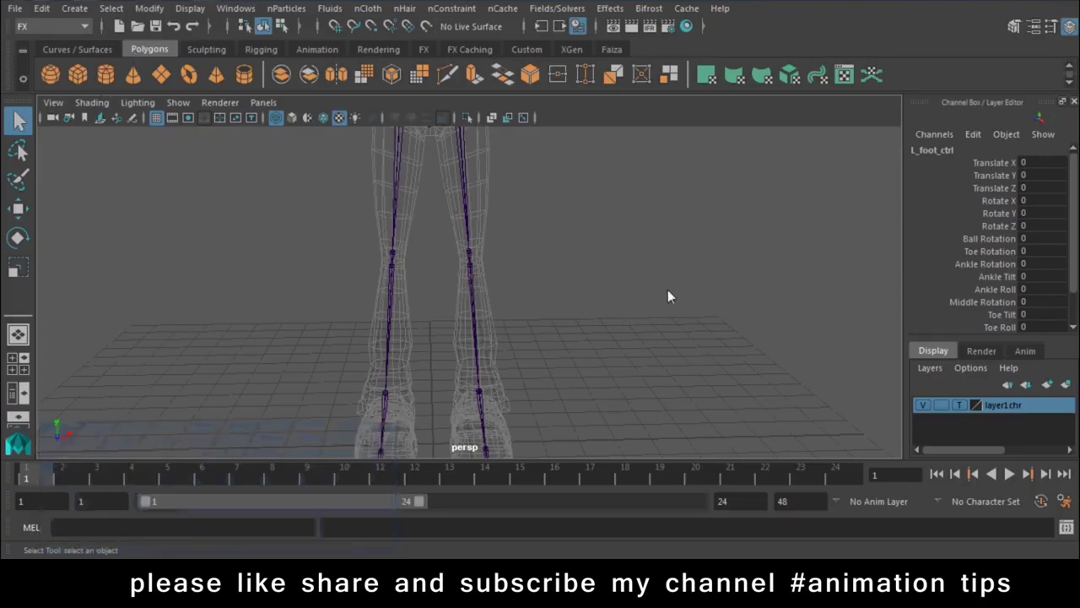
pyautogui.click(667, 296)
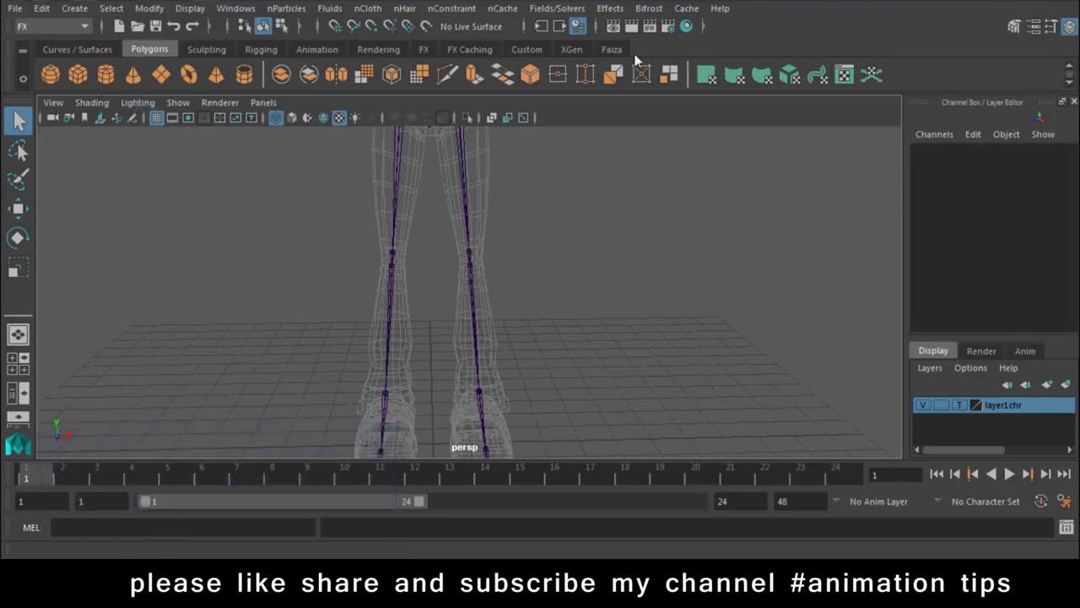
# Create a Transform controller from the Char set of the Rigging 101 wireControllers library.
pyautogui.click(246, 50)
pyautogui.click(549, 74)
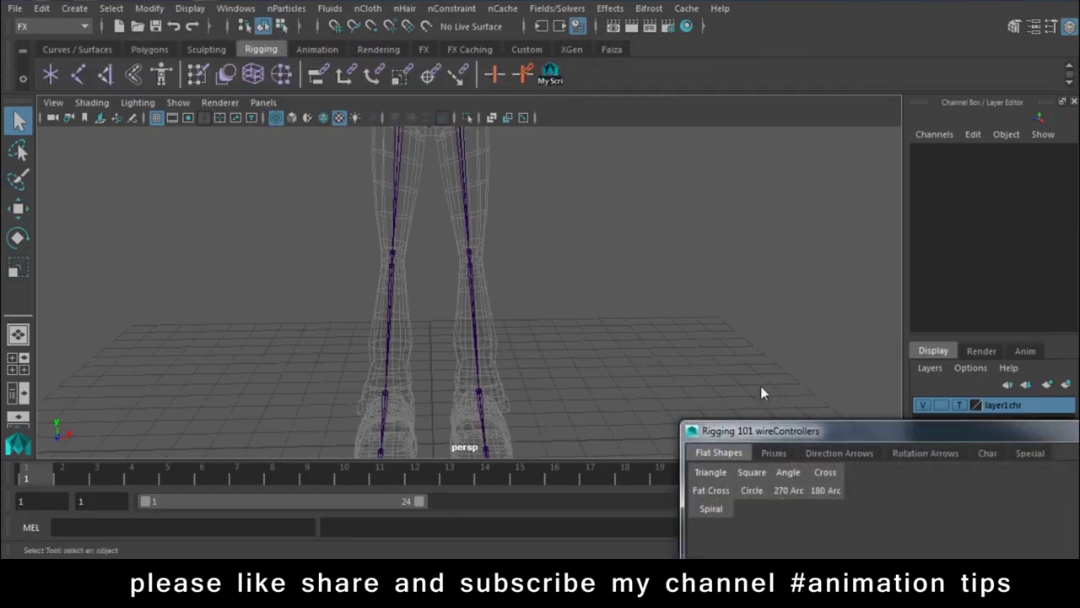
pyautogui.moveTo(797, 429); pyautogui.dragTo(750, 110)
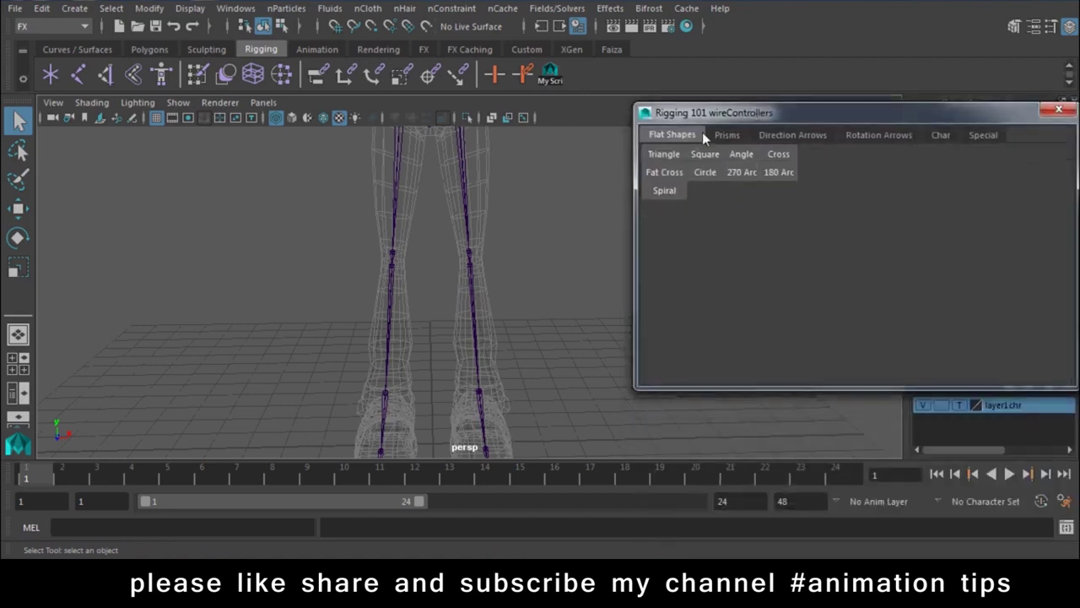
pyautogui.click(979, 135)
pyautogui.click(928, 133)
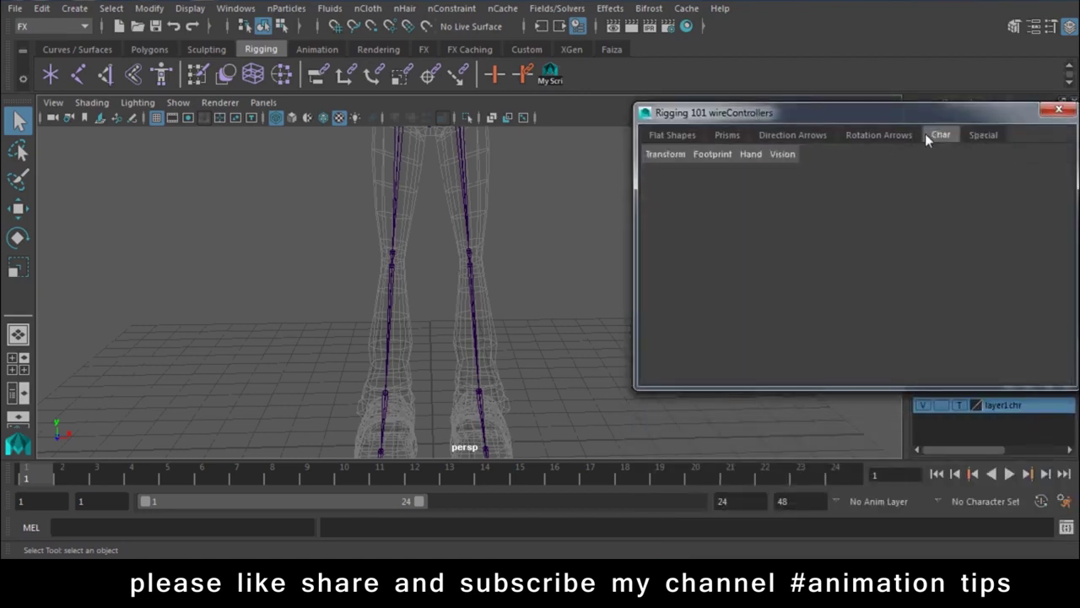
pyautogui.click(673, 159)
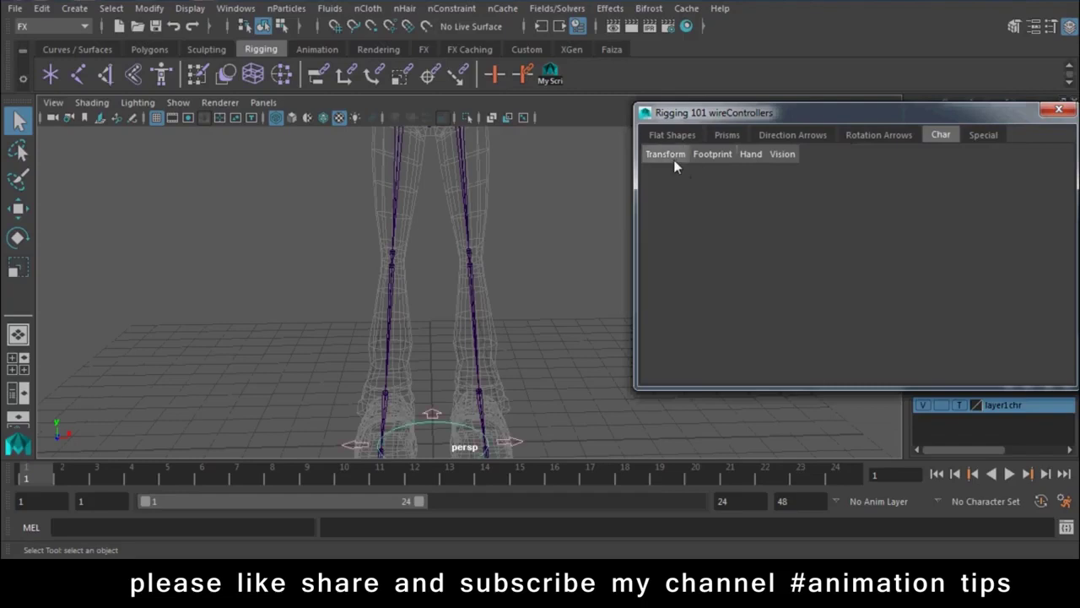
# Scale the controller to 3.878 around both feet and rename it Master_Ctrl.
pyautogui.keyDown('alt'); pyautogui.moveTo(344, 320); pyautogui.dragTo(421, 319); pyautogui.keyUp('alt')
pyautogui.press('w')
pyautogui.moveTo(420, 374)
pyautogui.keyDown('alt'); pyautogui.mouseDown()
pyautogui.moveTo(401, 381)
pyautogui.moveTo(419, 353)
pyautogui.moveTo(444, 397)
pyautogui.moveTo(421, 353)
pyautogui.moveTo(501, 314)
pyautogui.moveTo(664, 203)
pyautogui.mouseUp(); pyautogui.keyUp('alt')
pyautogui.press('r')
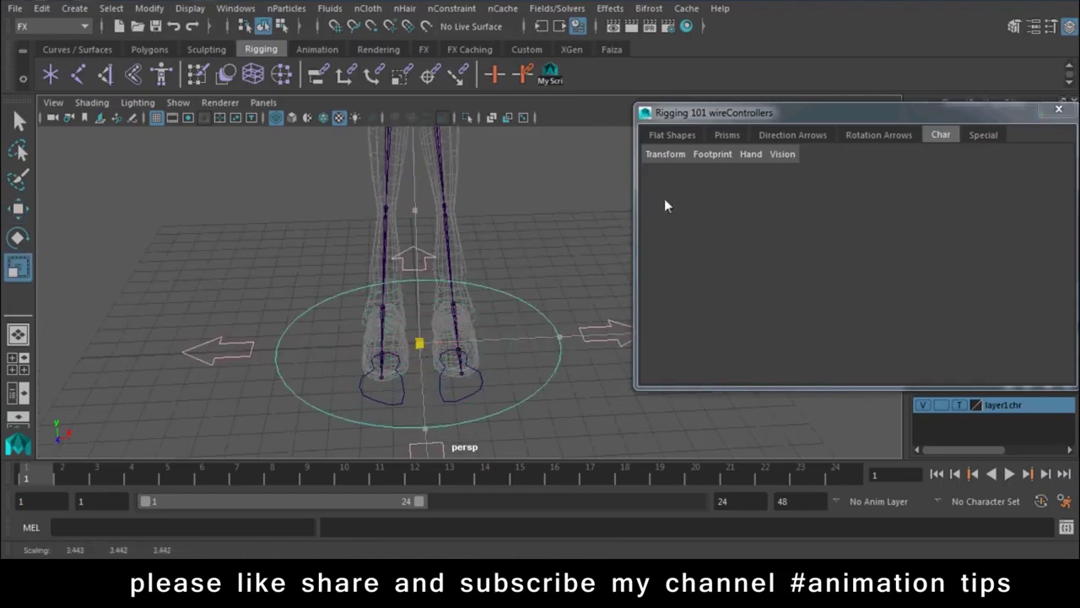
pyautogui.moveTo(780, 114); pyautogui.dragTo(835, 353)
pyautogui.moveTo(957, 149); pyautogui.dragTo(924, 149)
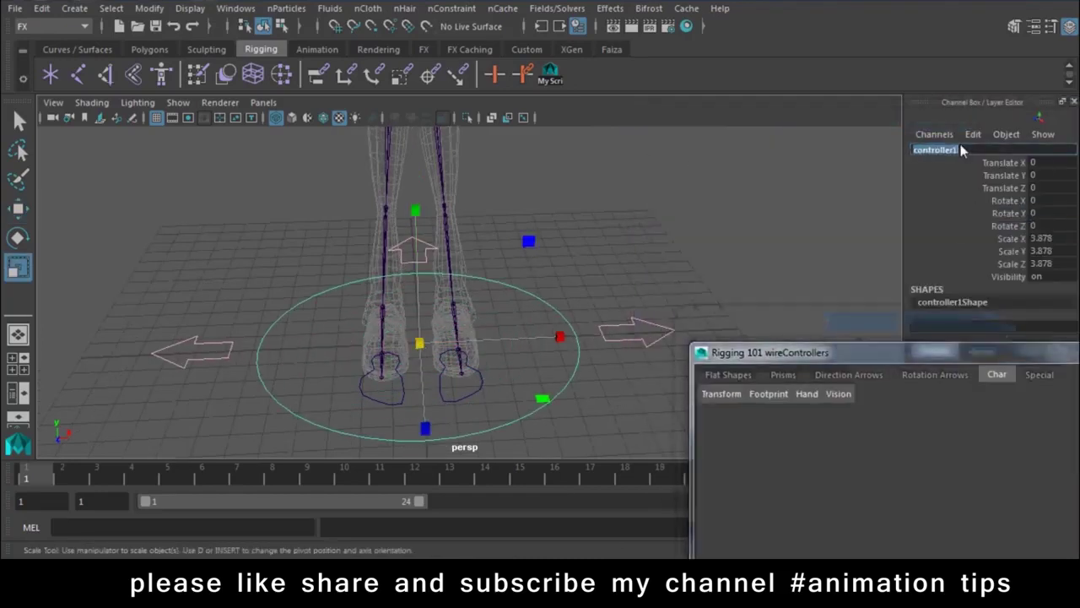
pyautogui.write('Master C')
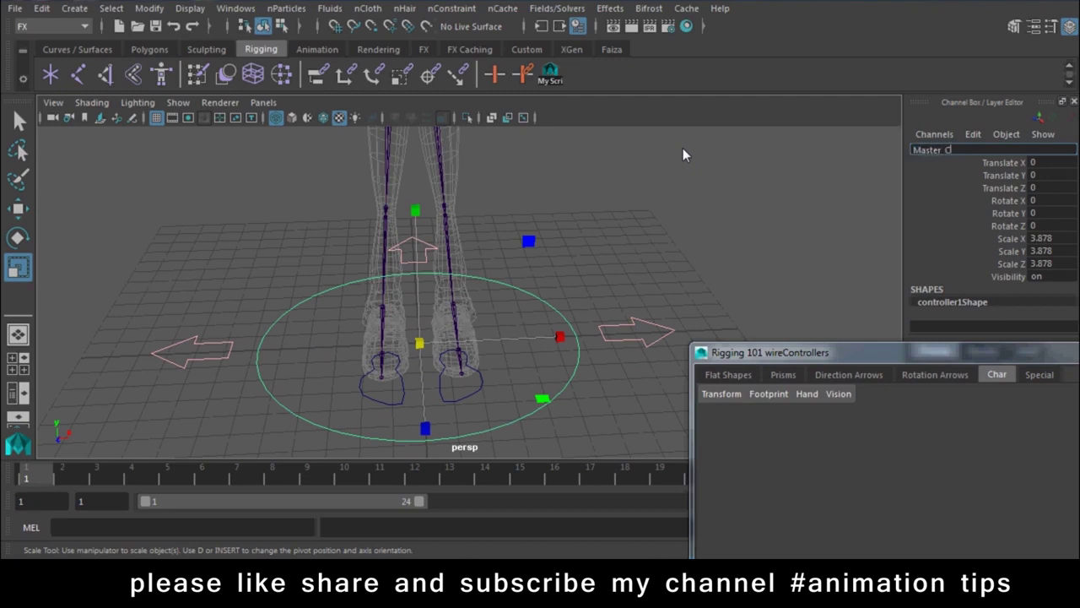
pyautogui.press('Return')
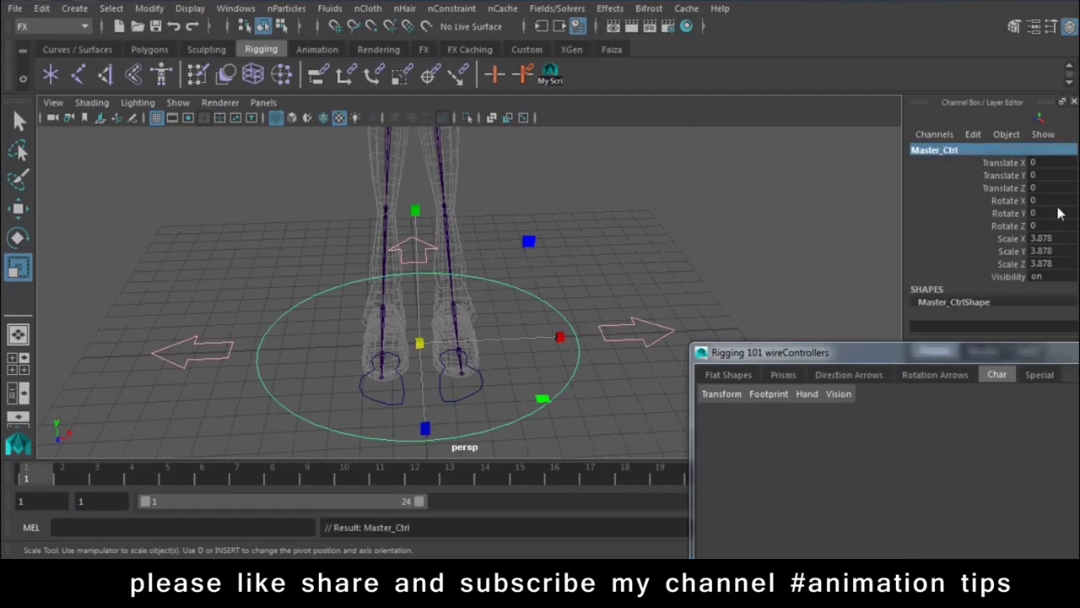
# Freeze Master_Ctrl's transforms with default Freeze Transformations settings so its scale reads 1.
pyautogui.click(150, 8)
pyautogui.click(316, 81)
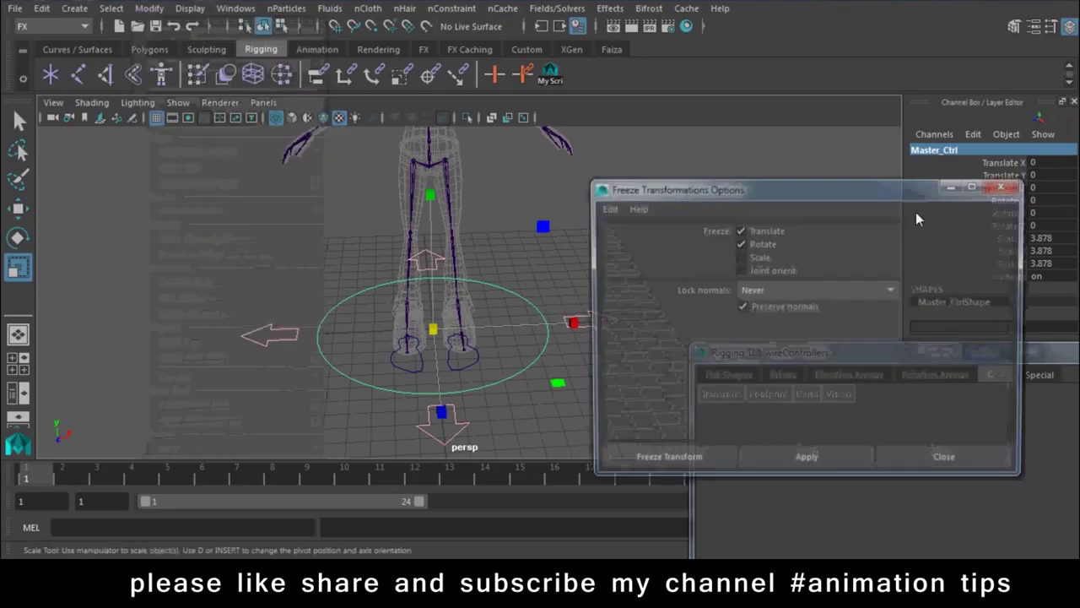
pyautogui.moveTo(921, 179); pyautogui.dragTo(843, 187)
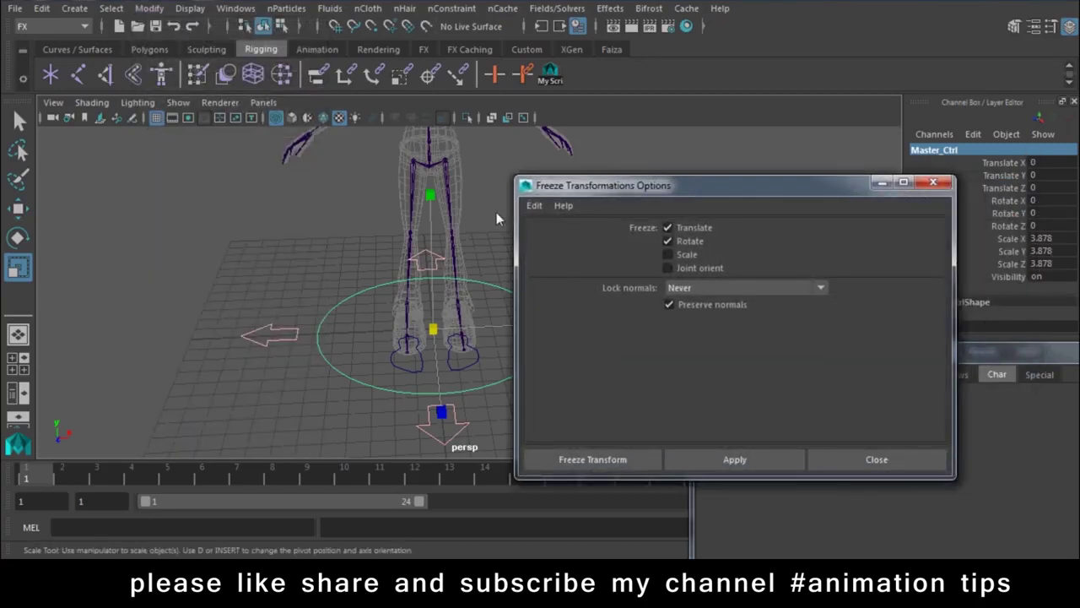
pyautogui.click(534, 205)
pyautogui.click(557, 239)
pyautogui.click(582, 465)
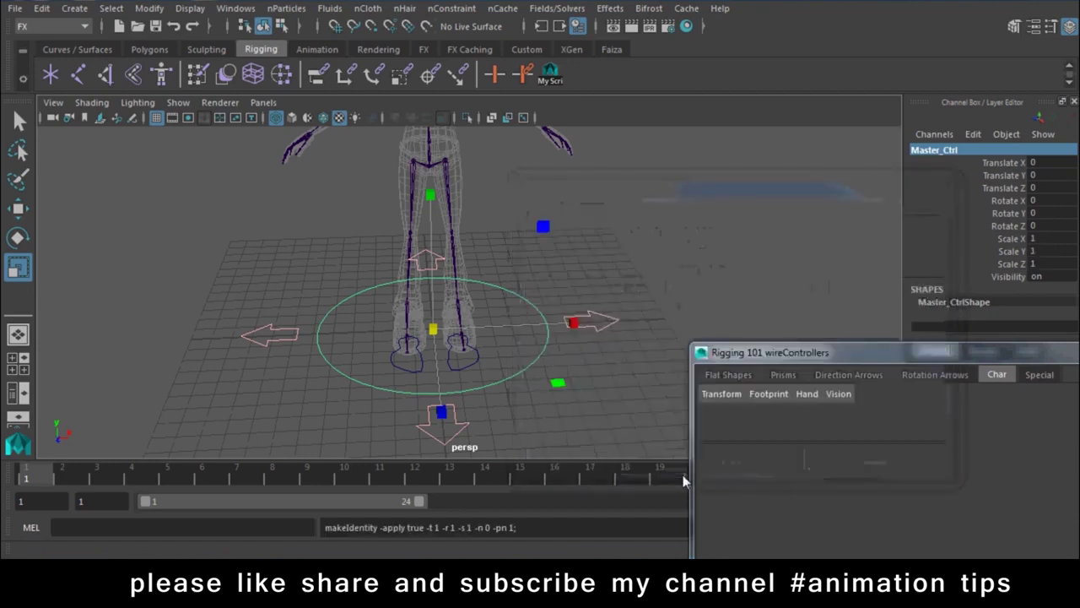
# Preview Sun and Cog controllers from the Special set, undoing each one.
pyautogui.keyDown('alt'); pyautogui.moveTo(439, 390); pyautogui.dragTo(378, 307); pyautogui.keyUp('alt')
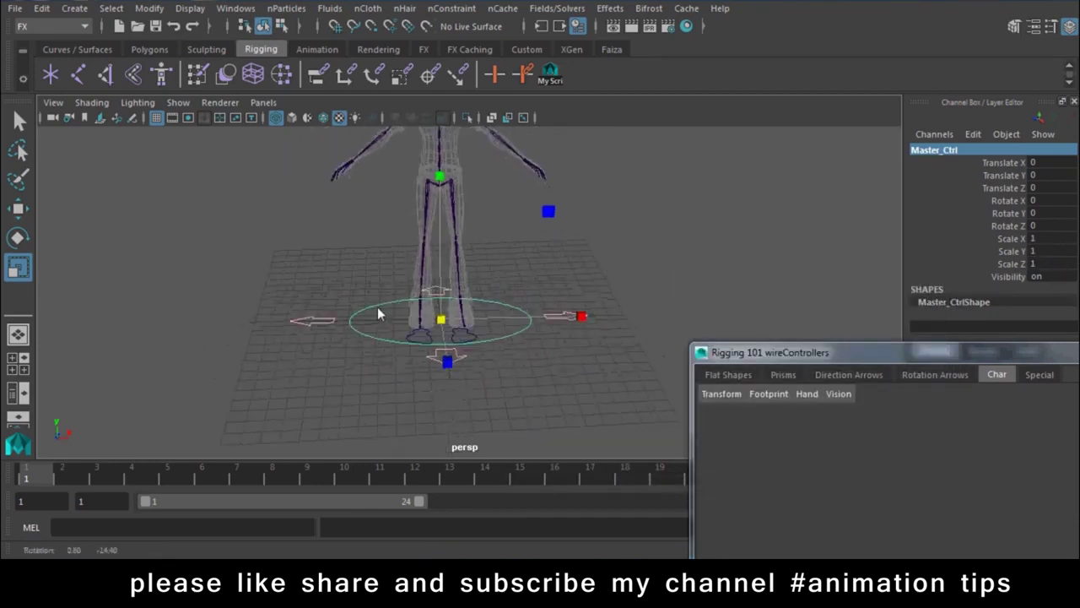
pyautogui.moveTo(743, 352); pyautogui.dragTo(692, 183)
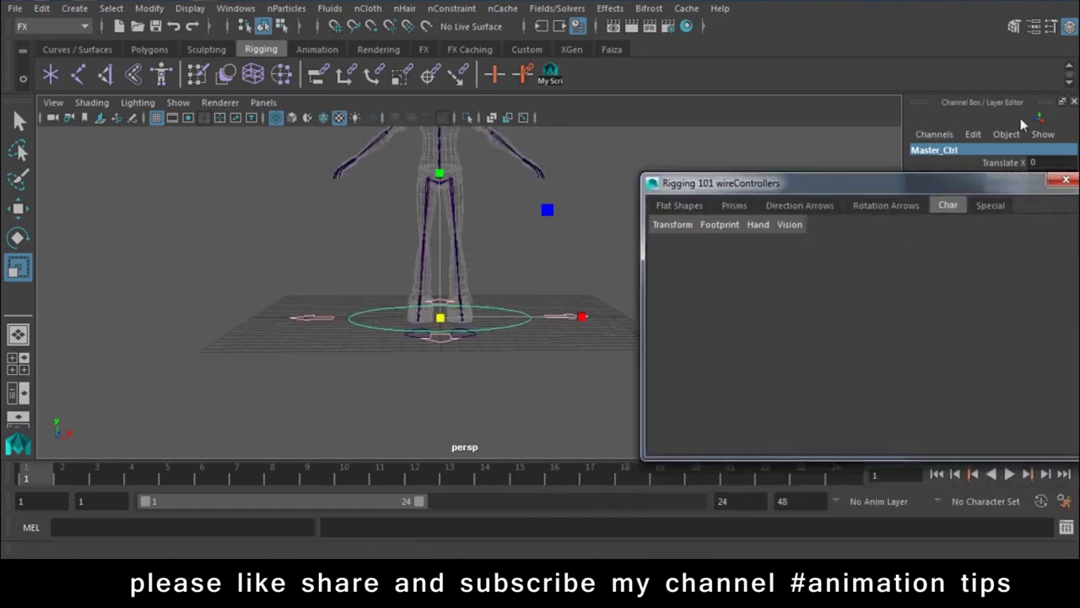
pyautogui.click(981, 210)
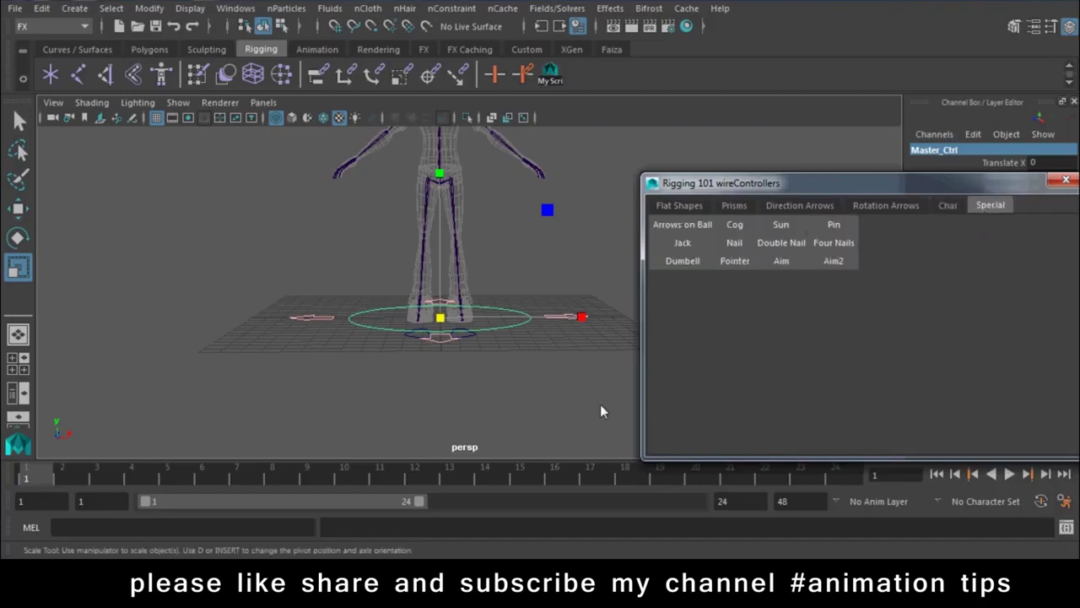
pyautogui.keyDown('alt'); pyautogui.moveTo(447, 379); pyautogui.dragTo(486, 413); pyautogui.keyUp('alt')
pyautogui.press('w')
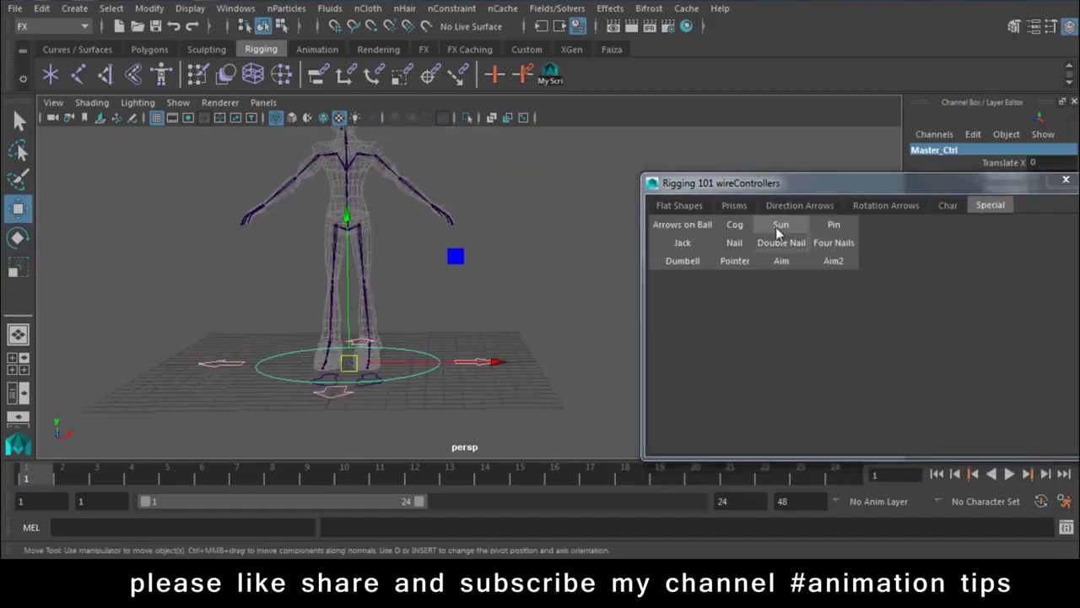
pyautogui.click(777, 228)
pyautogui.keyDown('alt'); pyautogui.moveTo(269, 427); pyautogui.dragTo(330, 424); pyautogui.keyUp('alt')
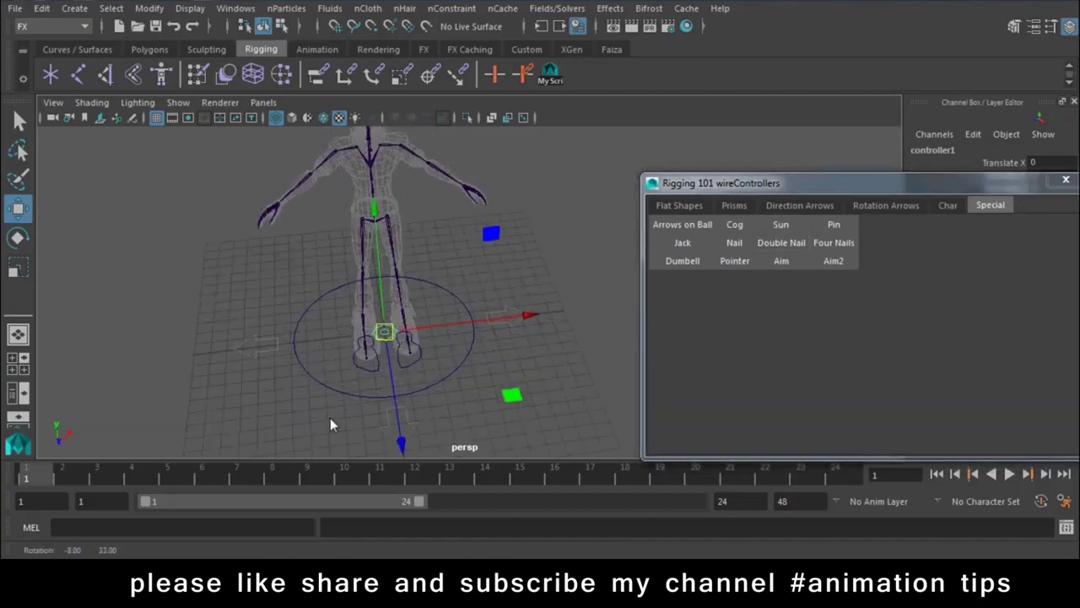
pyautogui.hotkey('ctrl', 'z')
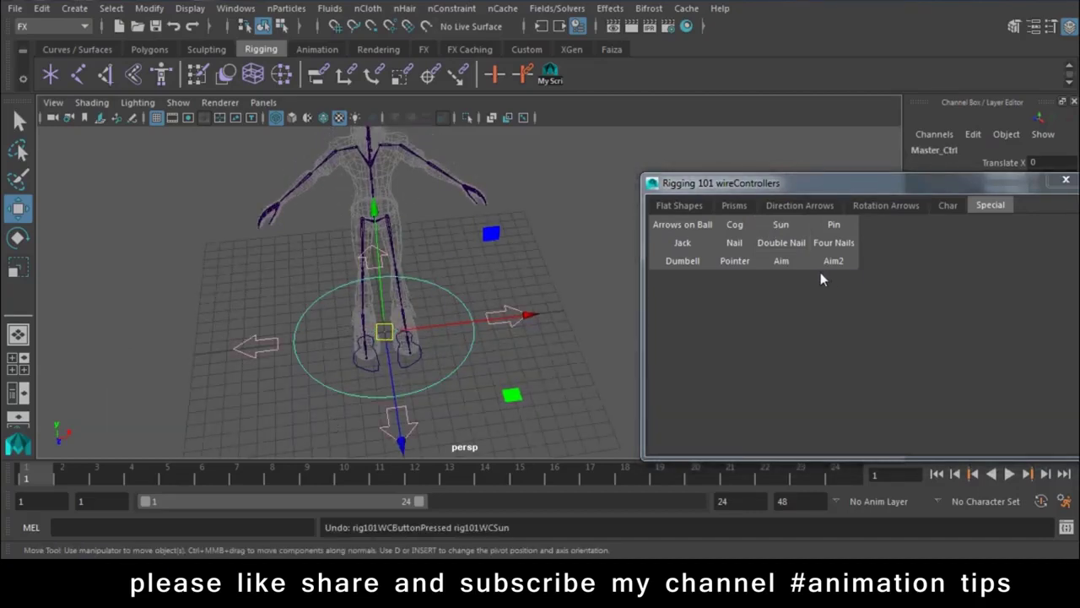
pyautogui.click(734, 225)
pyautogui.hotkey('ctrl', 'z')
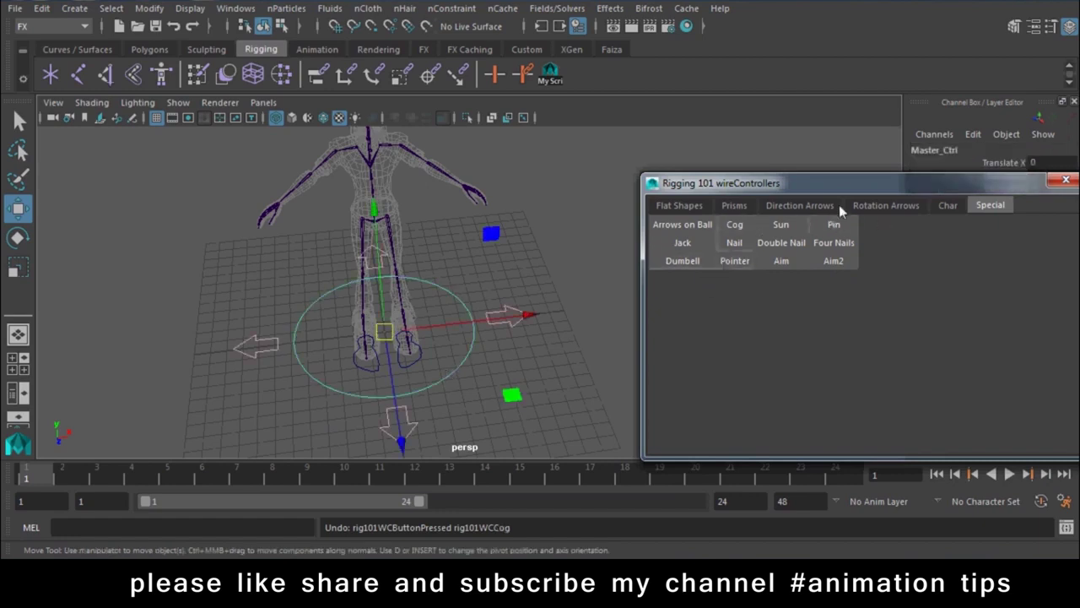
# Browse the Flat, Prism and Direction sets, previewing Sphere, Rombus and Double Fat arrow controllers.
pyautogui.click(828, 206)
pyautogui.click(701, 207)
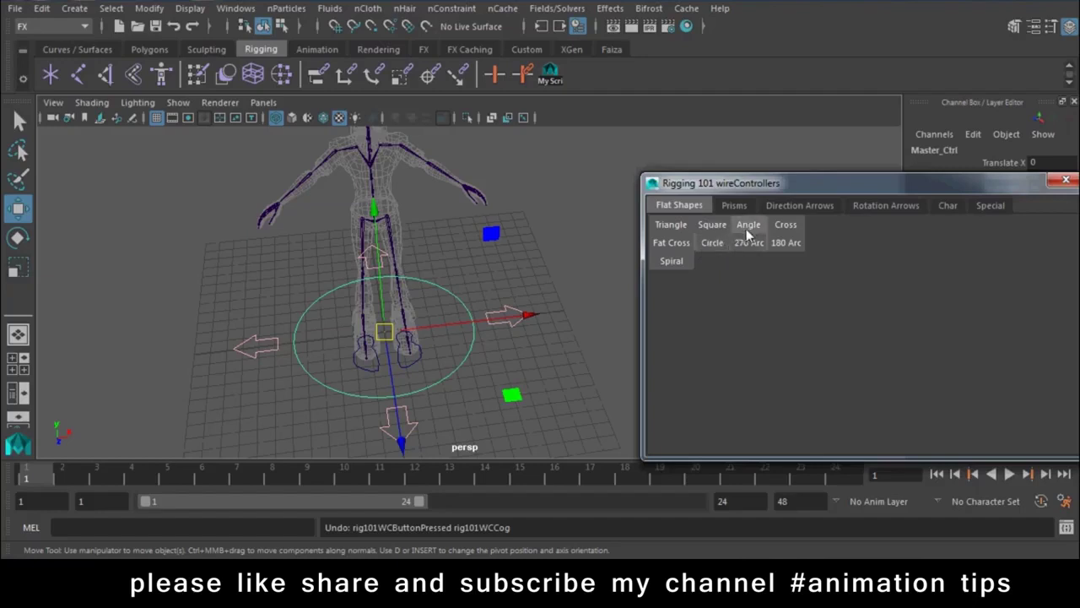
pyautogui.click(801, 206)
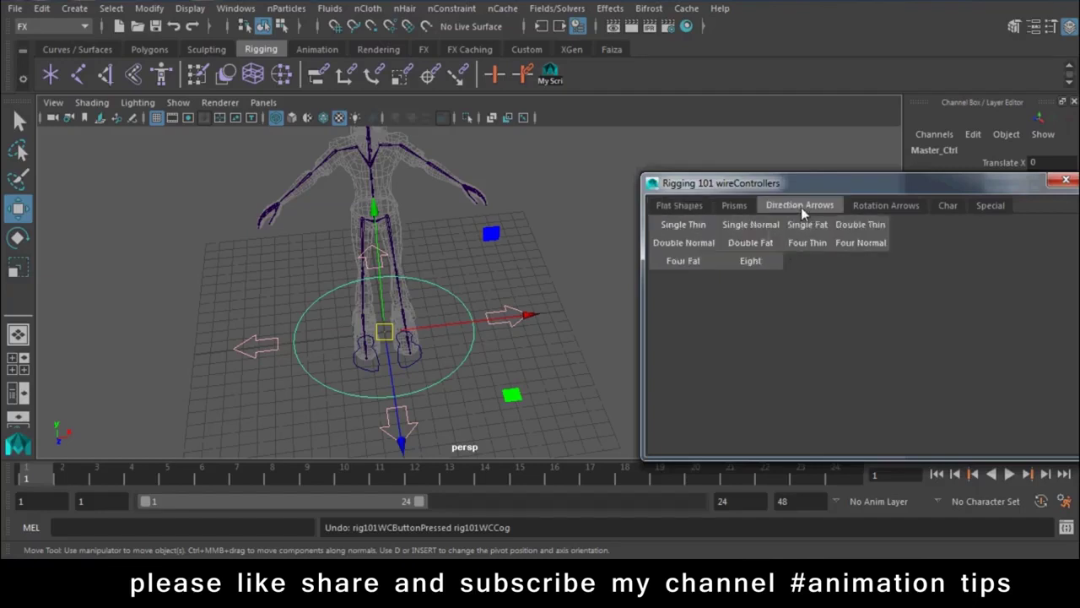
pyautogui.click(736, 206)
pyautogui.click(725, 246)
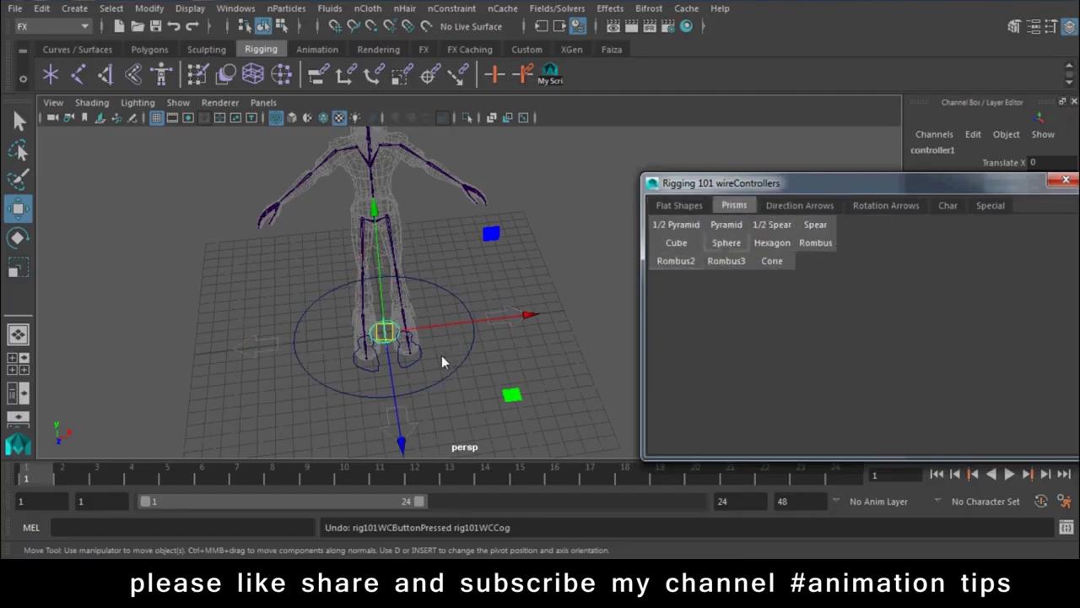
pyautogui.keyDown('alt'); pyautogui.moveTo(442, 355); pyautogui.dragTo(506, 321); pyautogui.keyUp('alt')
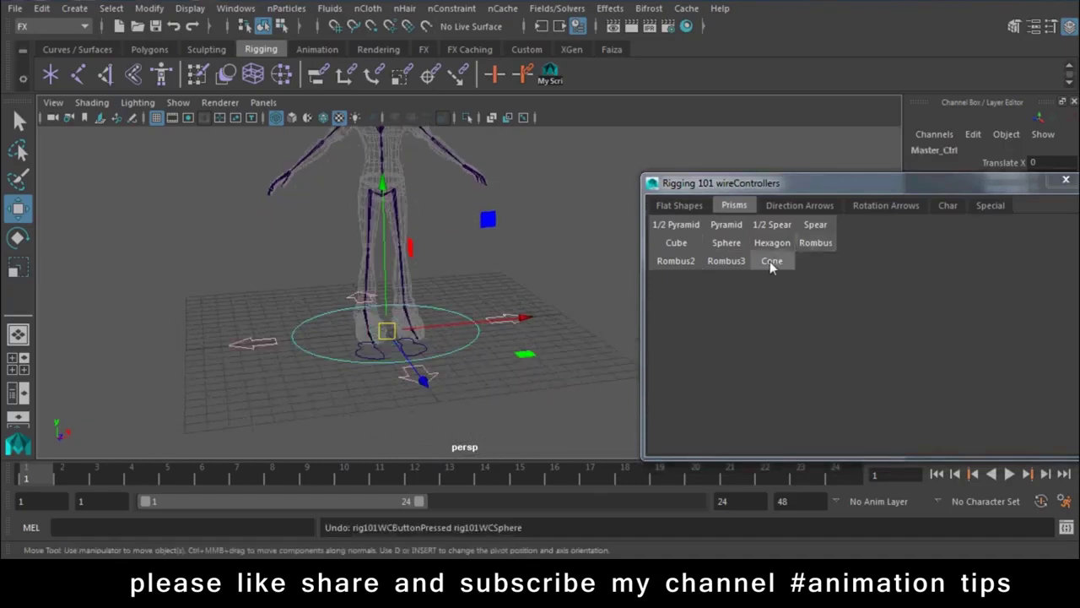
pyautogui.click(807, 243)
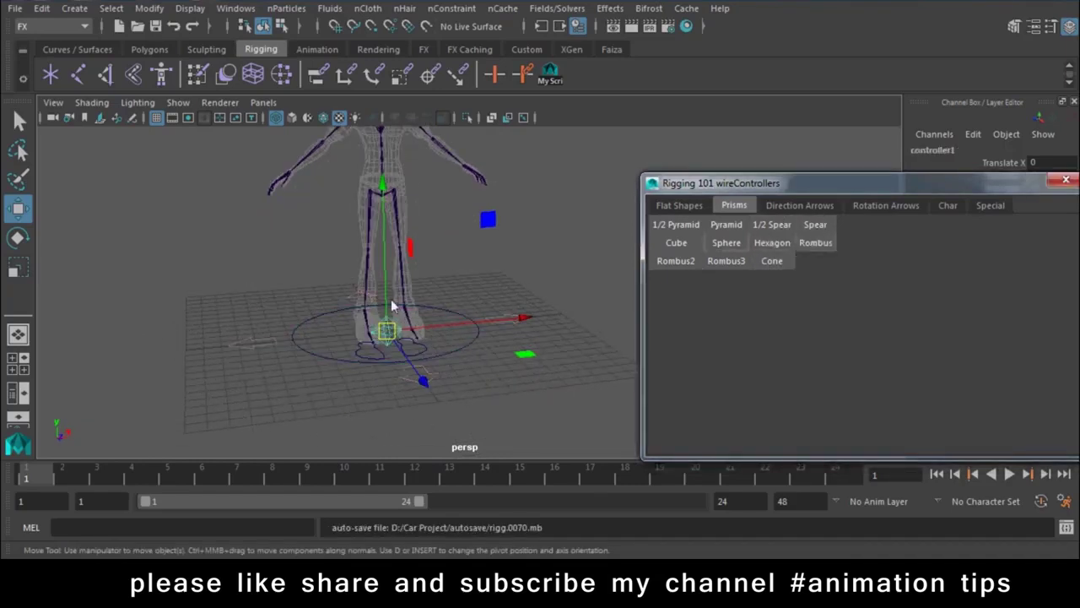
pyautogui.hotkey('ctrl', 'z')
pyautogui.click(883, 207)
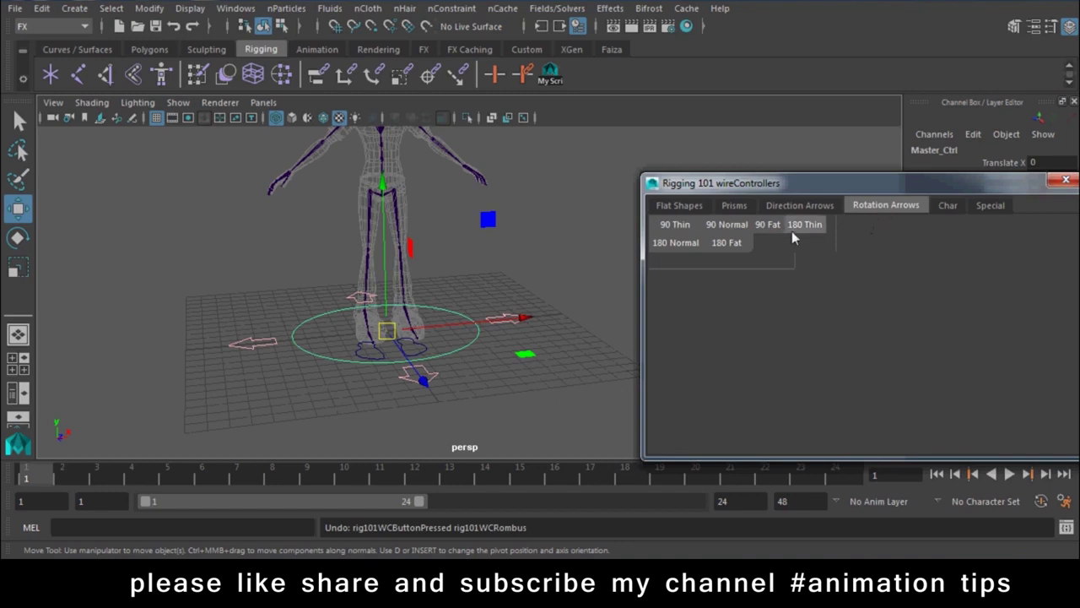
pyautogui.click(800, 206)
pyautogui.click(758, 243)
pyautogui.hotkey('ctrl', 'z')
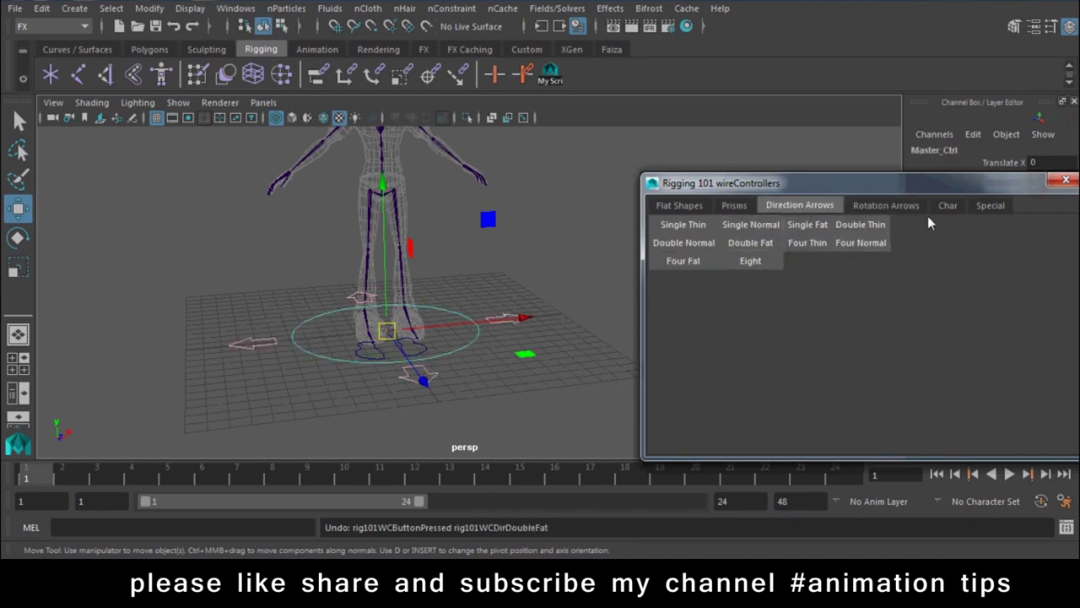
# Preview Four Nails and Dumbell controllers from the Special set and undo them.
pyautogui.click(947, 205)
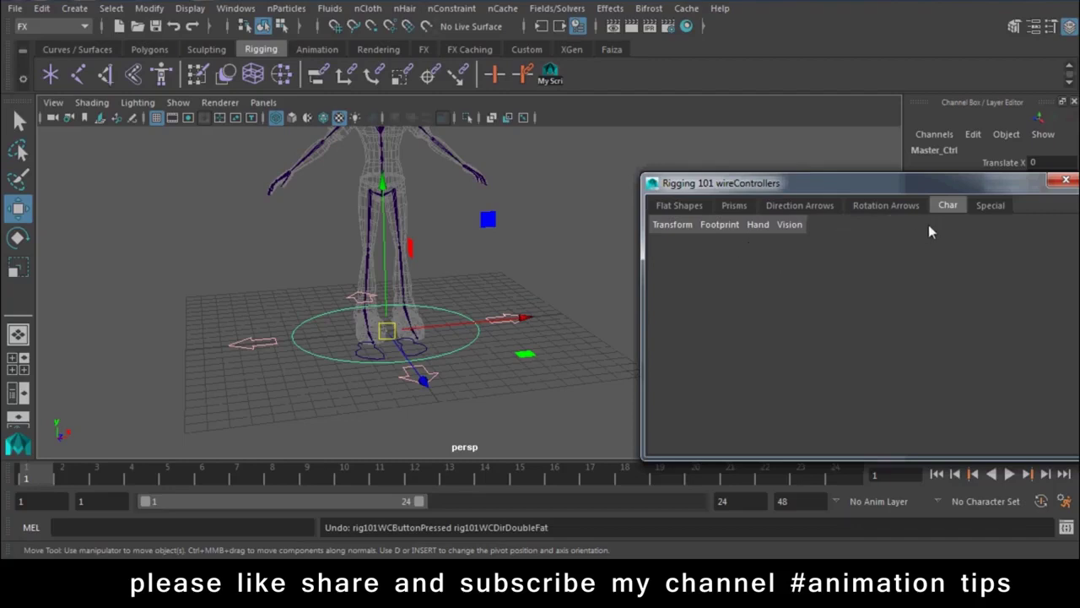
pyautogui.click(991, 207)
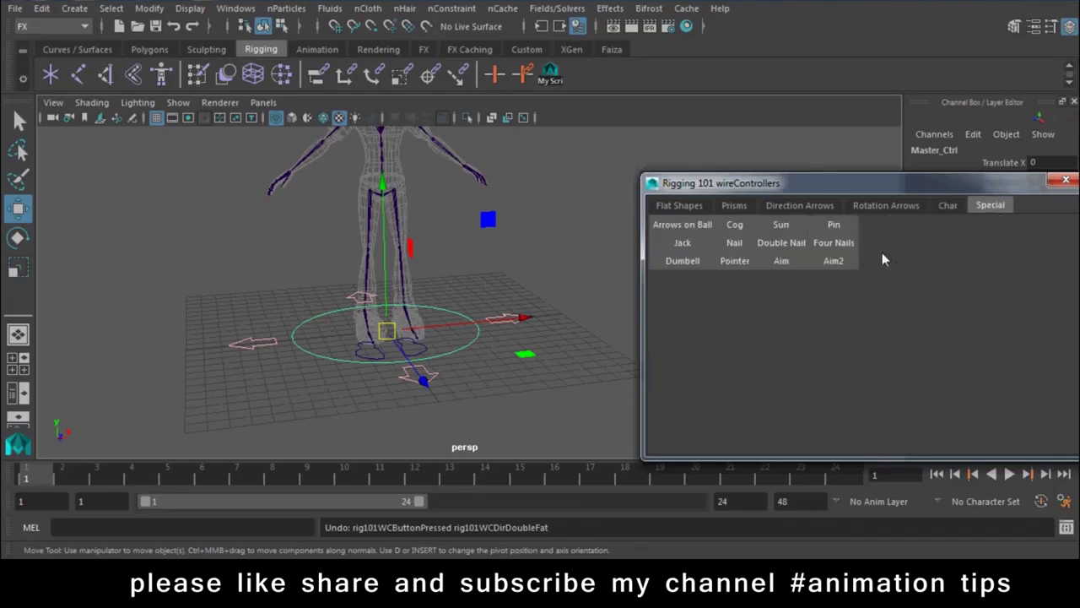
pyautogui.click(838, 244)
pyautogui.moveTo(371, 316)
pyautogui.keyDown('alt'); pyautogui.mouseDown()
pyautogui.moveTo(472, 355)
pyautogui.moveTo(565, 452)
pyautogui.mouseUp(); pyautogui.keyUp('alt')
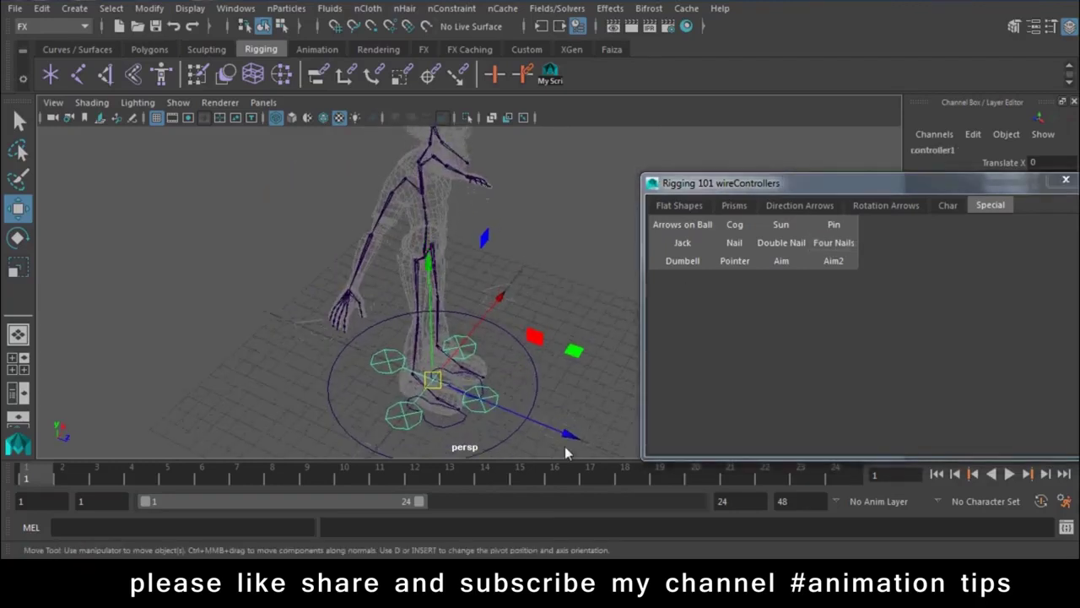
pyautogui.click(529, 380)
pyautogui.moveTo(528, 379)
pyautogui.keyDown('alt'); pyautogui.mouseDown()
pyautogui.moveTo(506, 336)
pyautogui.moveTo(582, 287)
pyautogui.mouseUp(); pyautogui.keyUp('alt')
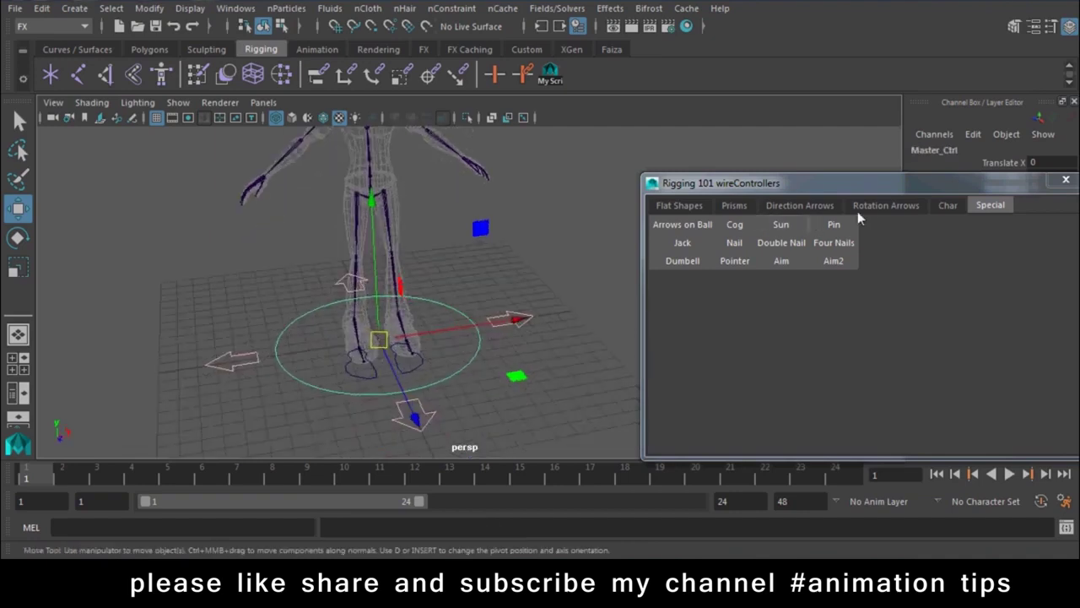
pyautogui.click(692, 260)
pyautogui.hotkey('ctrl', 'z')
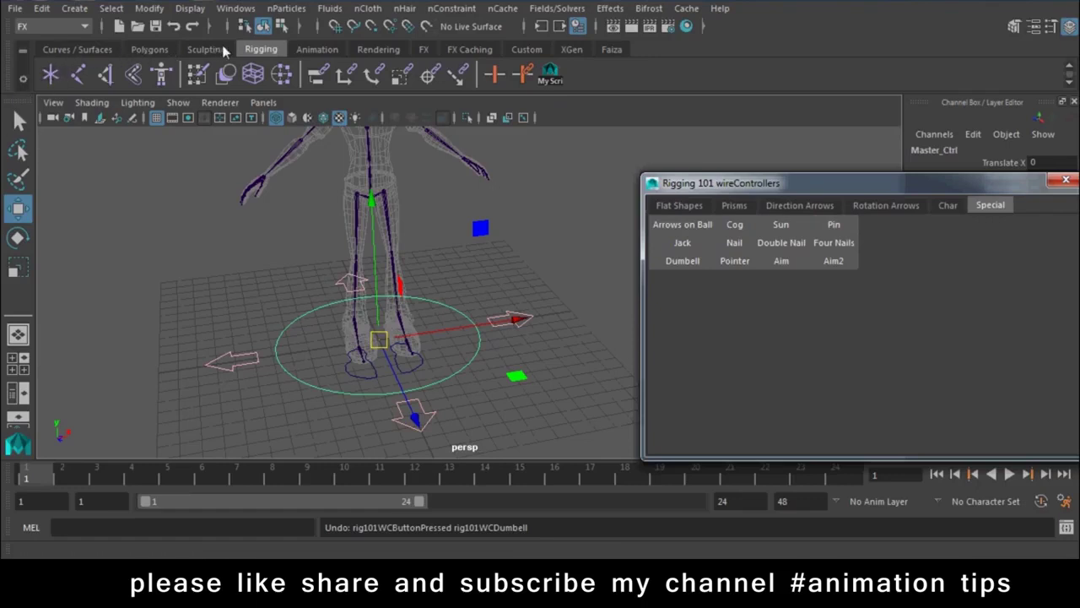
pyautogui.click(137, 48)
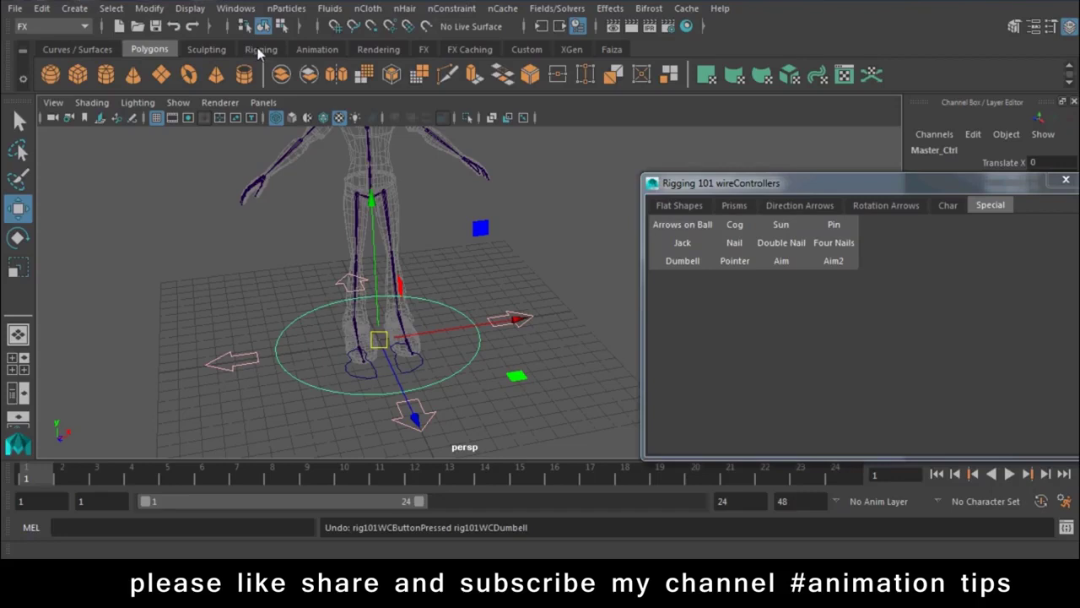
# Draw a NURBS circle and snap it up onto the spine joint at the hips.
pyautogui.click(77, 48)
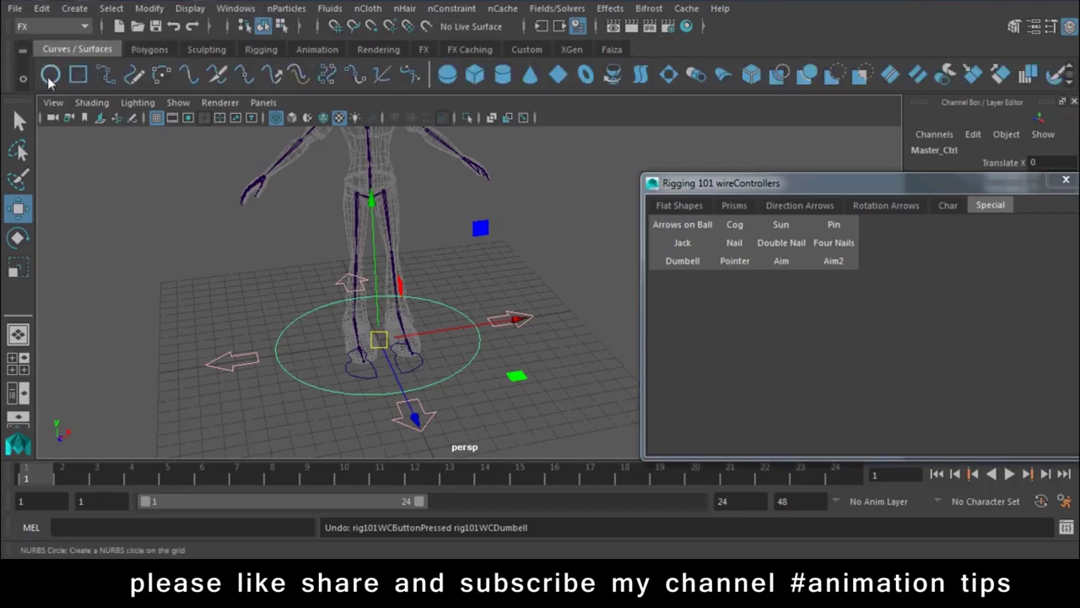
pyautogui.click(50, 75)
pyautogui.moveTo(386, 353); pyautogui.dragTo(414, 372)
pyautogui.press('w')
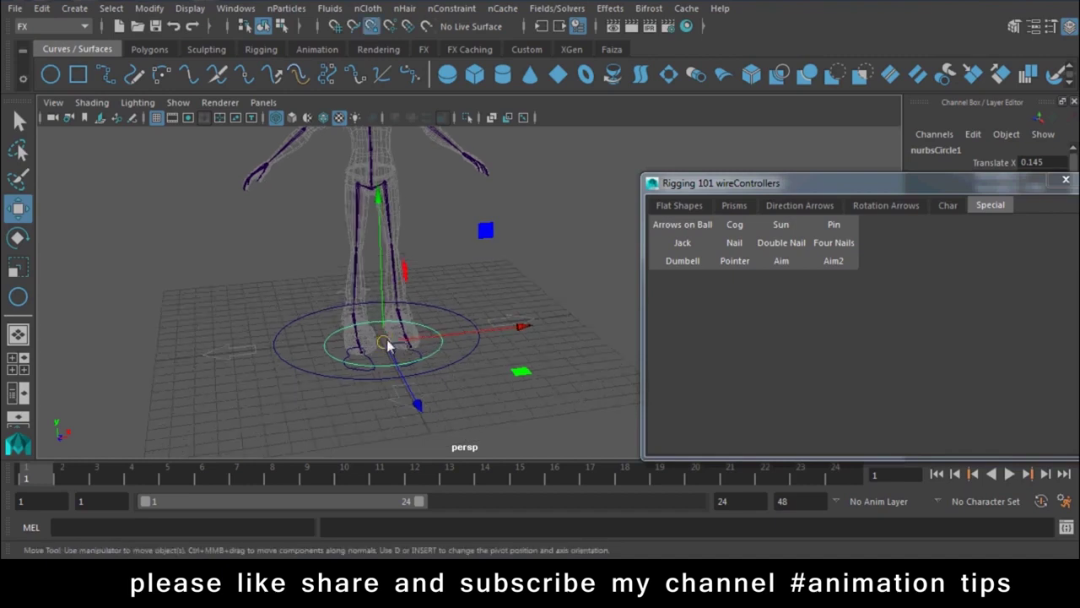
pyautogui.moveTo(384, 342); pyautogui.dragTo(369, 196)
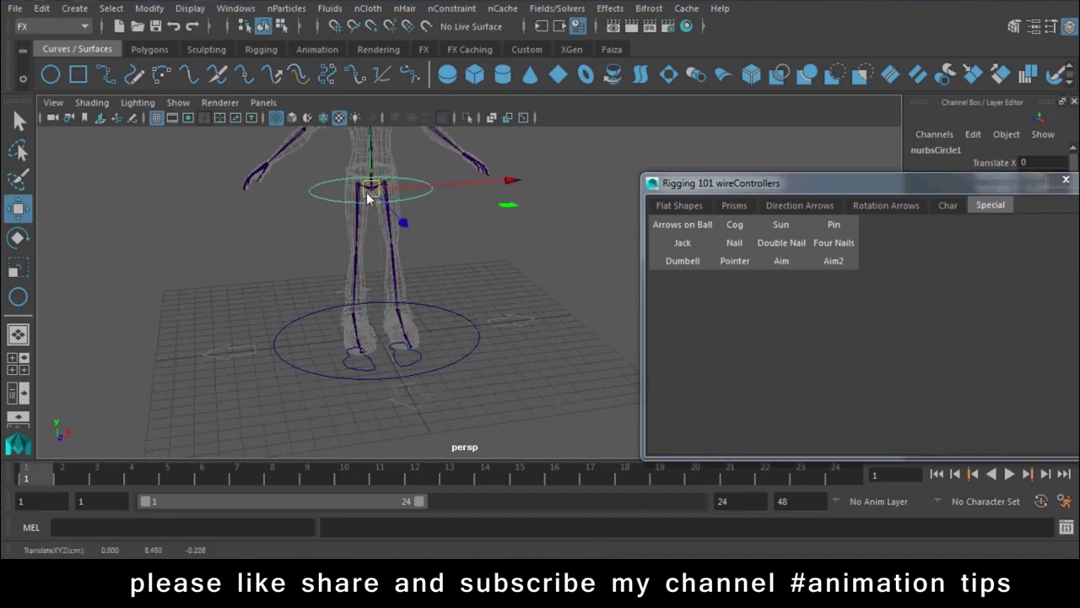
pyautogui.moveTo(943, 181); pyautogui.dragTo(937, 360)
pyautogui.scroll(3, 298, 161)
pyautogui.moveTo(298, 161)
pyautogui.keyDown('alt'); pyautogui.mouseDown()
pyautogui.moveTo(417, 261)
pyautogui.moveTo(374, 212)
pyautogui.mouseUp(); pyautogui.keyUp('alt')
pyautogui.scroll(3, 411, 315)
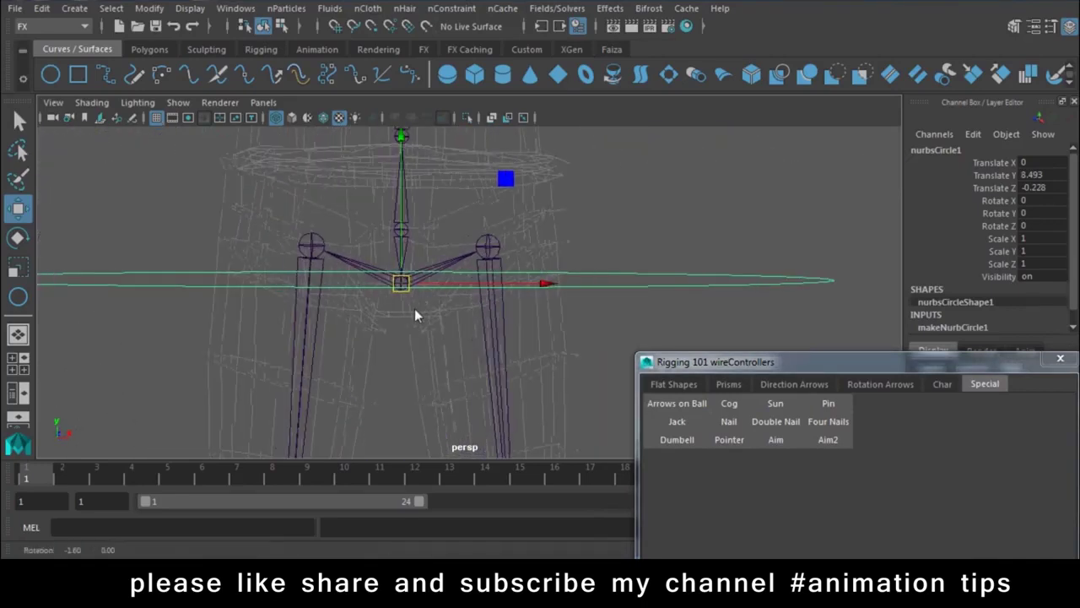
pyautogui.moveTo(401, 286); pyautogui.dragTo(404, 234)
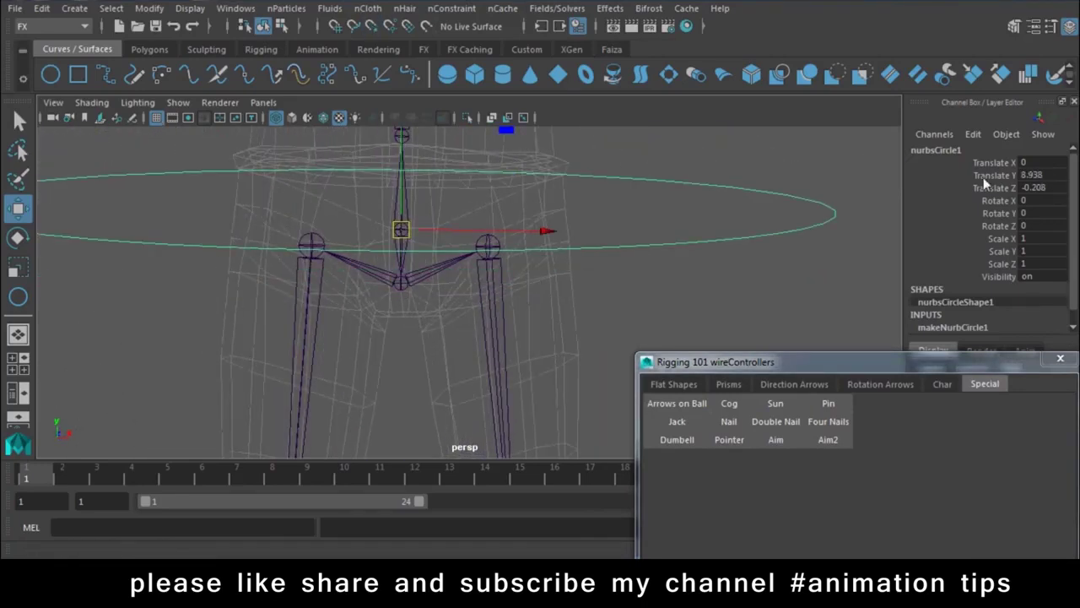
# Freeze the circle's transformations and rename it Root.
pyautogui.click(149, 8)
pyautogui.click(205, 80)
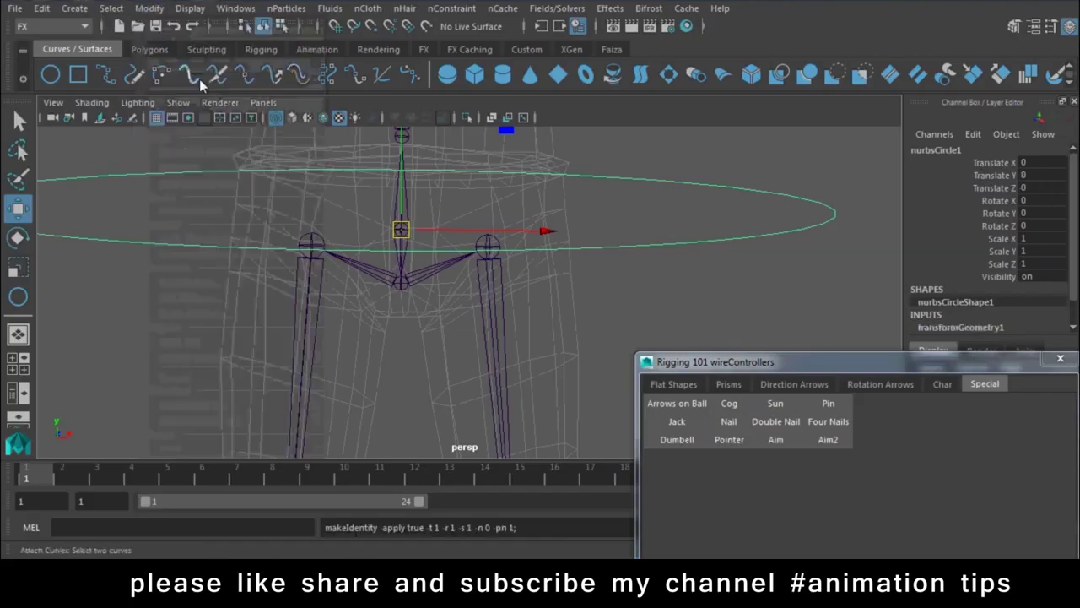
pyautogui.keyDown('alt'); pyautogui.moveTo(607, 265); pyautogui.dragTo(387, 149, button='right'); pyautogui.keyUp('alt')
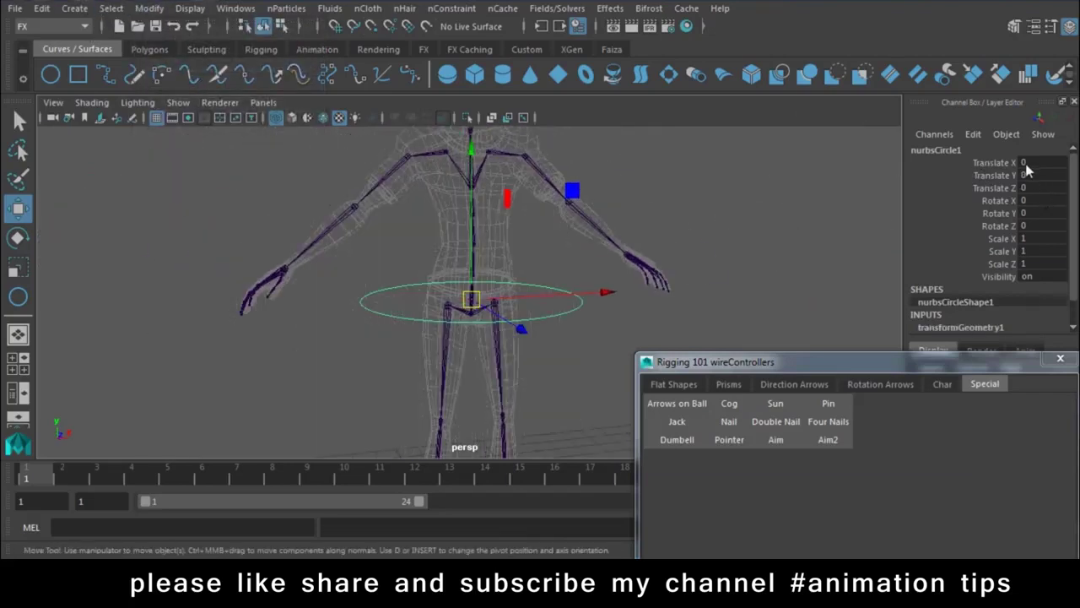
pyautogui.doubleClick(938, 150)
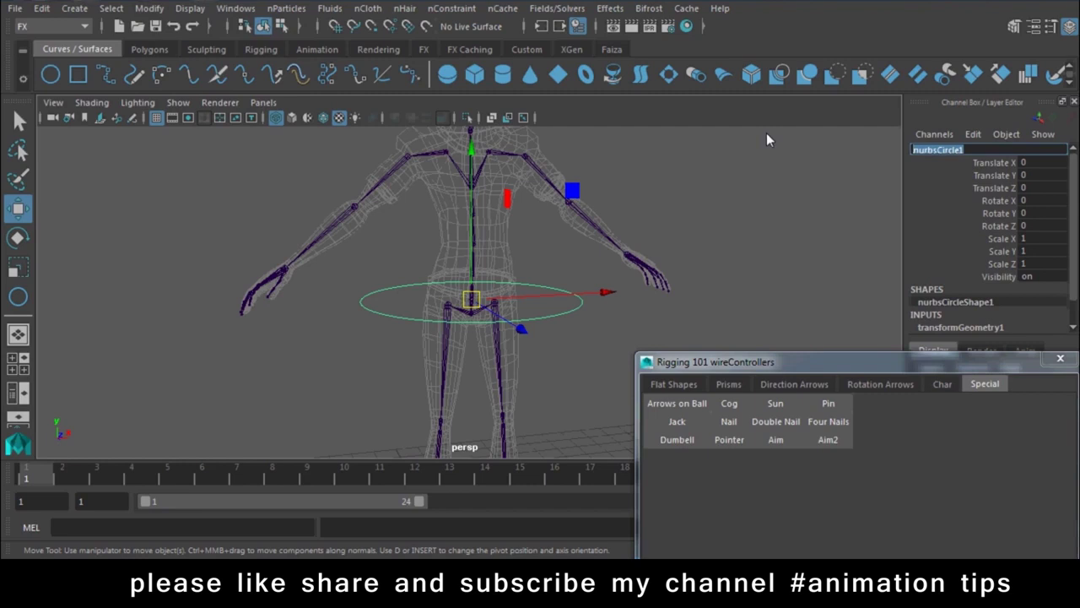
pyautogui.write('Root')
pyautogui.press('Return')
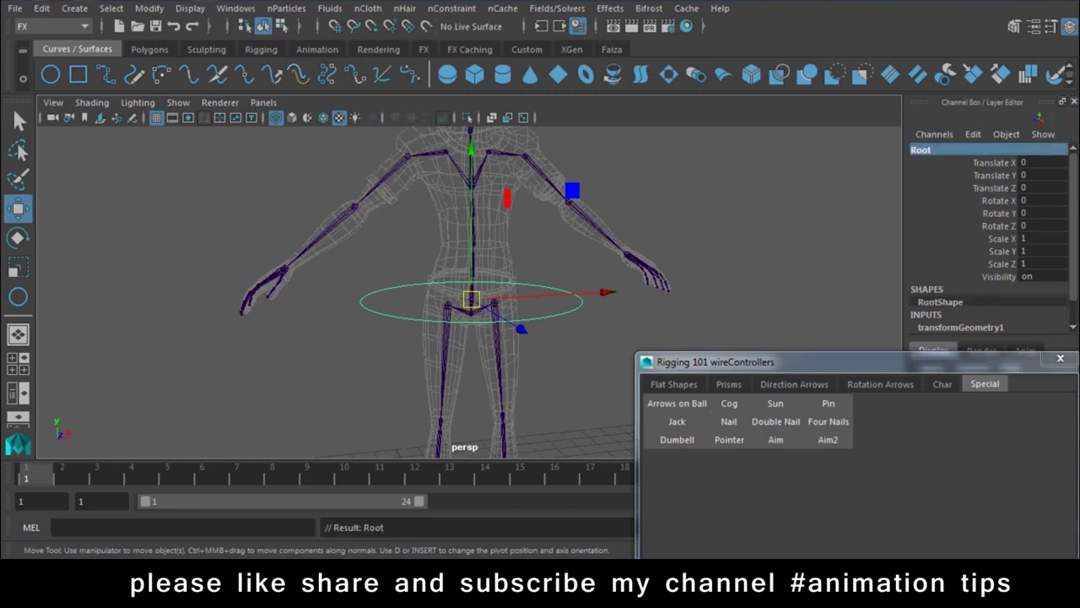
pyautogui.click(728, 384)
# Create a Cube controller from the Prisms set and move it up to the pelvis.
pyautogui.moveTo(820, 360); pyautogui.dragTo(911, 201)
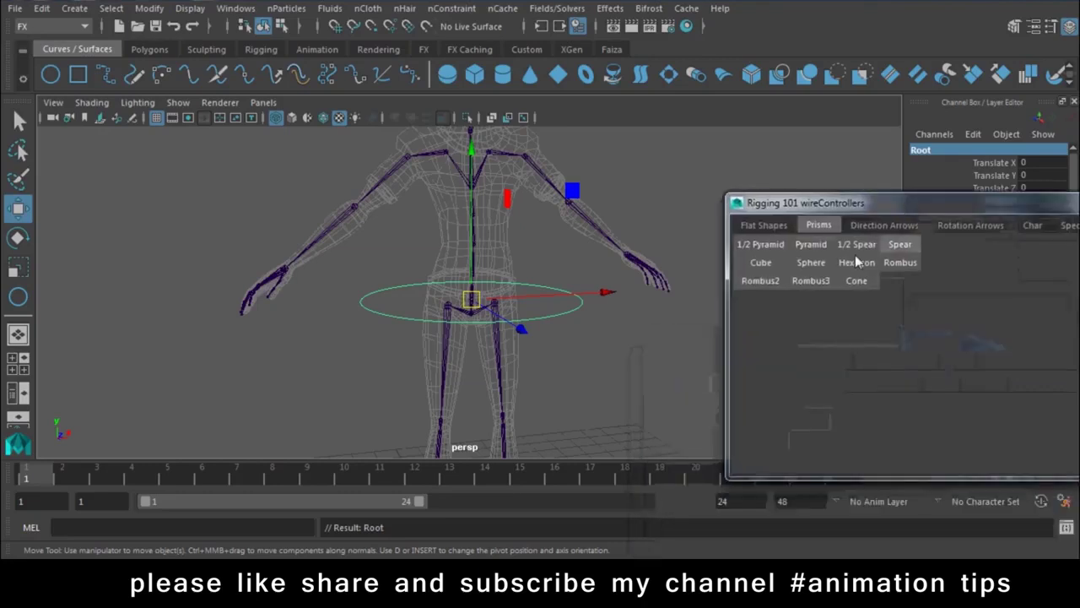
pyautogui.click(778, 261)
pyautogui.moveTo(510, 346)
pyautogui.keyDown('alt'); pyautogui.mouseDown(button='right')
pyautogui.moveTo(398, 325)
pyautogui.moveTo(502, 400)
pyautogui.mouseUp(button='right'); pyautogui.keyUp('alt')
pyautogui.moveTo(502, 400)
pyautogui.keyDown('alt'); pyautogui.mouseDown()
pyautogui.moveTo(498, 310)
pyautogui.moveTo(462, 369)
pyautogui.mouseUp(); pyautogui.keyUp('alt')
pyautogui.scroll(2, 388, 350)
pyautogui.moveTo(374, 351); pyautogui.dragTo(424, 65)
pyautogui.keyDown('alt'); pyautogui.moveTo(350, 254); pyautogui.dragTo(410, 329, button='right'); pyautogui.keyUp('alt')
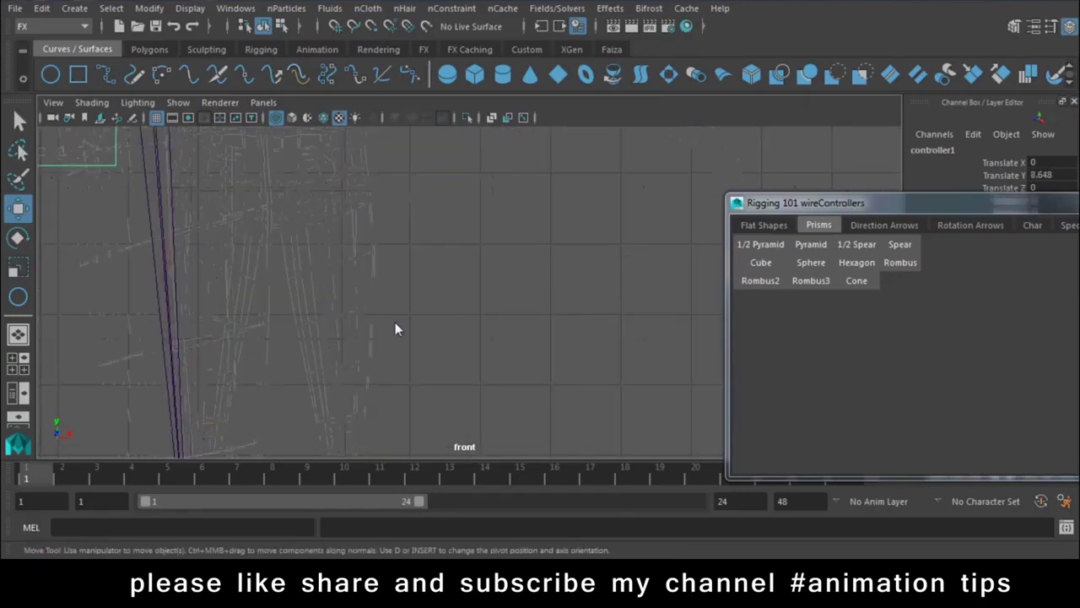
# In front view, scale the cube's top CVs outward to widen the top edge.
pyautogui.rightClick(463, 325)
pyautogui.click(488, 309)
pyautogui.keyDown('alt'); pyautogui.moveTo(488, 310); pyautogui.dragTo(522, 337, button='middle'); pyautogui.keyUp('alt')
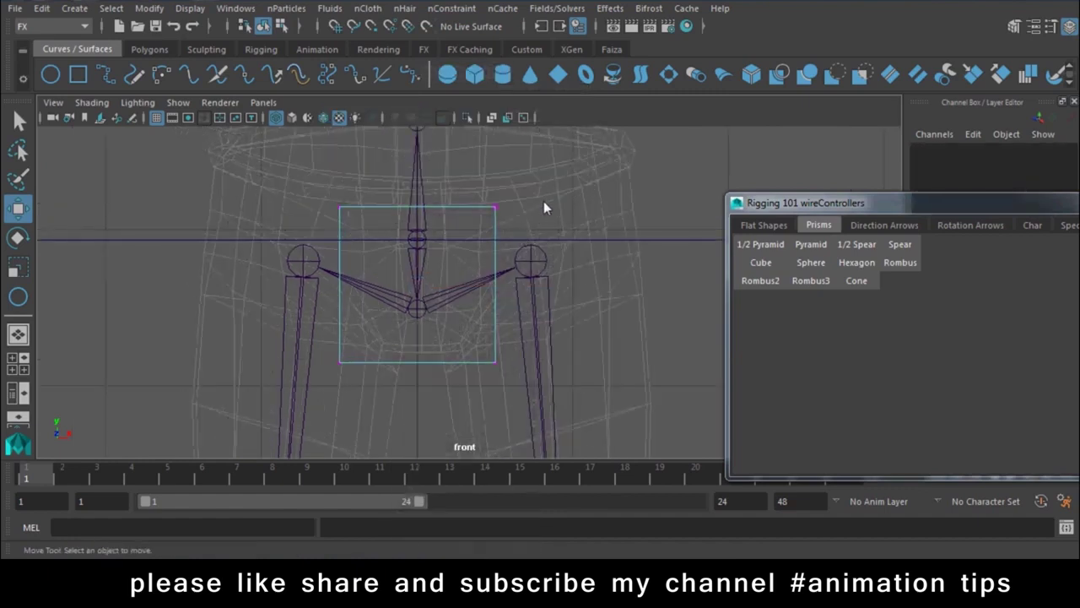
pyautogui.moveTo(297, 233); pyautogui.dragTo(286, 237)
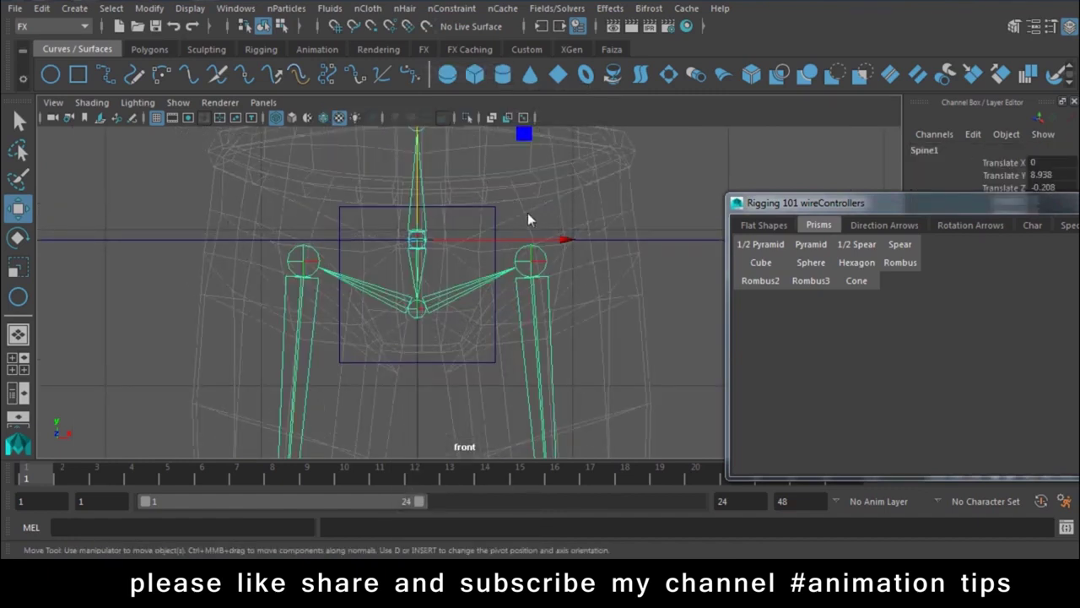
pyautogui.moveTo(528, 212); pyautogui.dragTo(475, 224)
pyautogui.moveTo(475, 225); pyautogui.dragTo(332, 194, button='right')
pyautogui.moveTo(332, 194); pyautogui.dragTo(377, 249)
pyautogui.press('r')
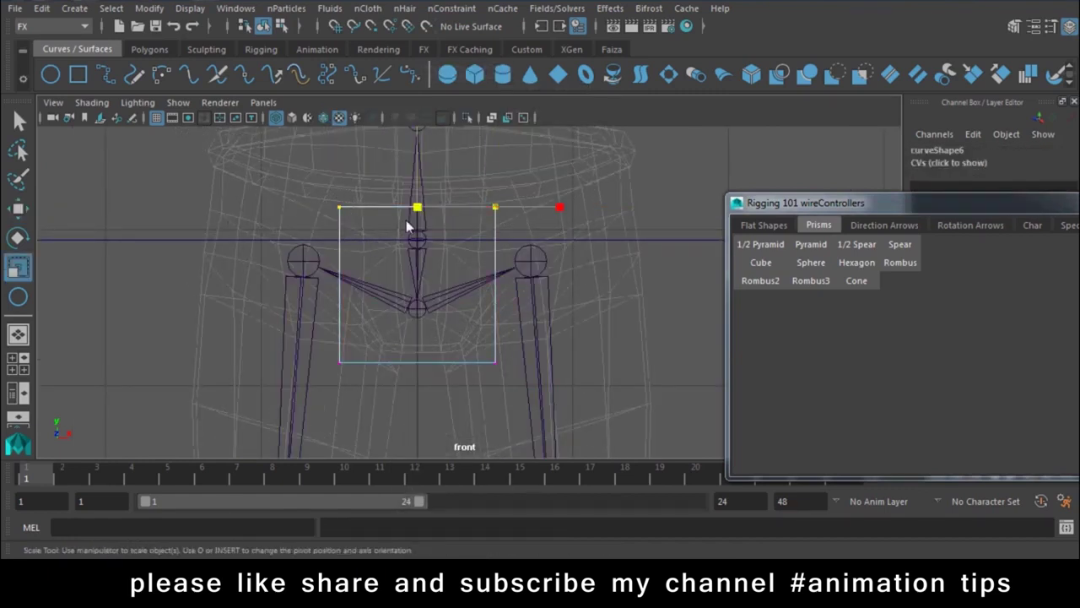
pyautogui.moveTo(560, 208); pyautogui.dragTo(724, 211)
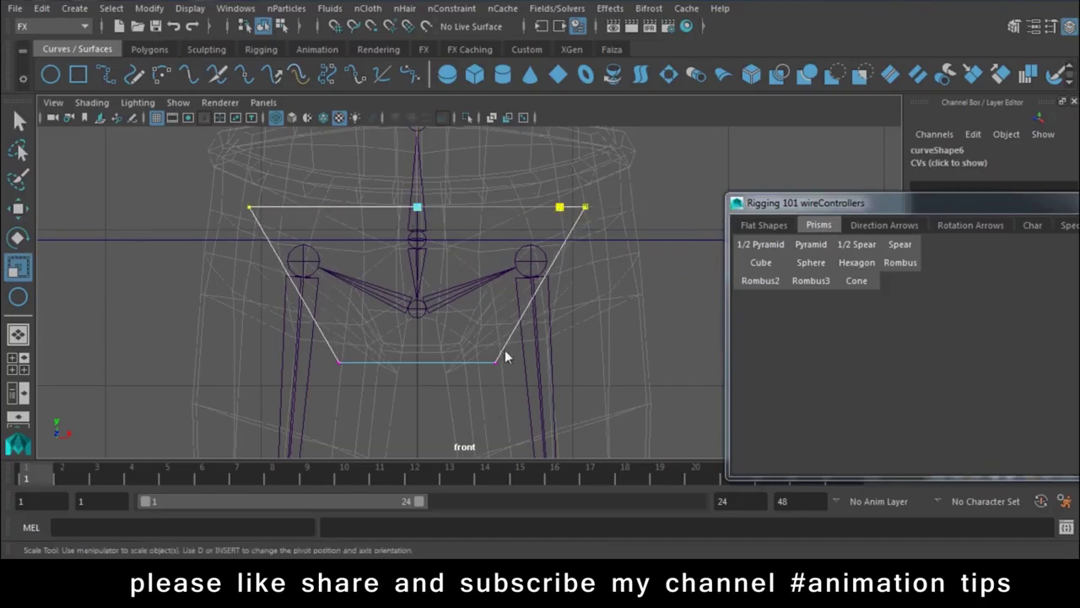
# In side view, scale the bottom CVs inward to narrow the shape's base.
pyautogui.press('space')
pyautogui.moveTo(499, 349); pyautogui.dragTo(567, 346)
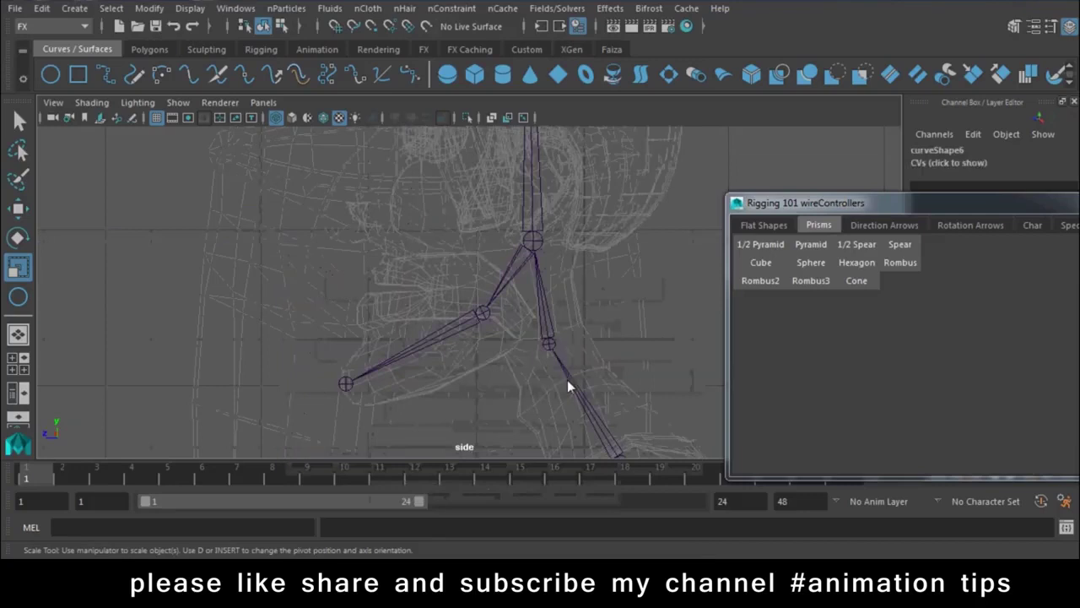
pyautogui.press('f')
pyautogui.moveTo(524, 347)
pyautogui.keyDown('alt'); pyautogui.mouseDown(button='right')
pyautogui.moveTo(390, 325)
pyautogui.moveTo(483, 384)
pyautogui.mouseUp(button='right'); pyautogui.keyUp('alt')
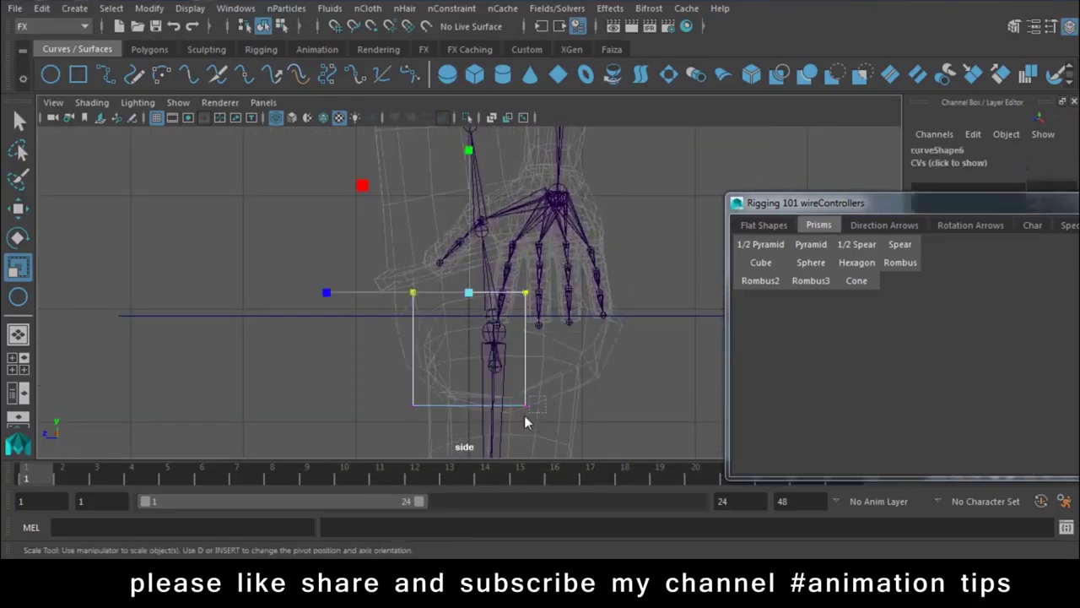
pyautogui.press('d')
pyautogui.click(495, 394)
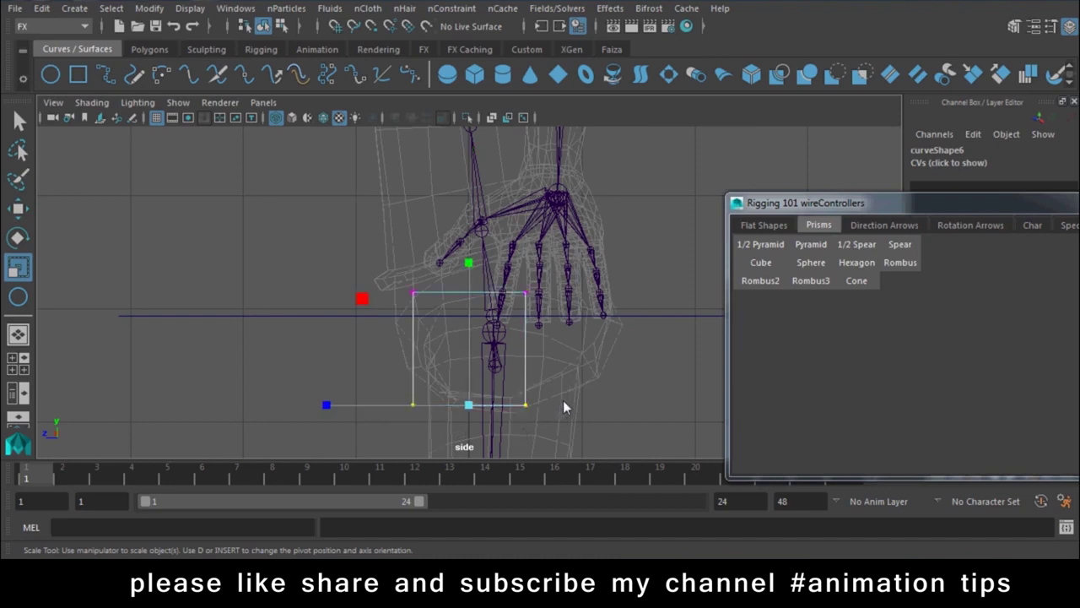
pyautogui.moveTo(326, 406); pyautogui.dragTo(402, 386)
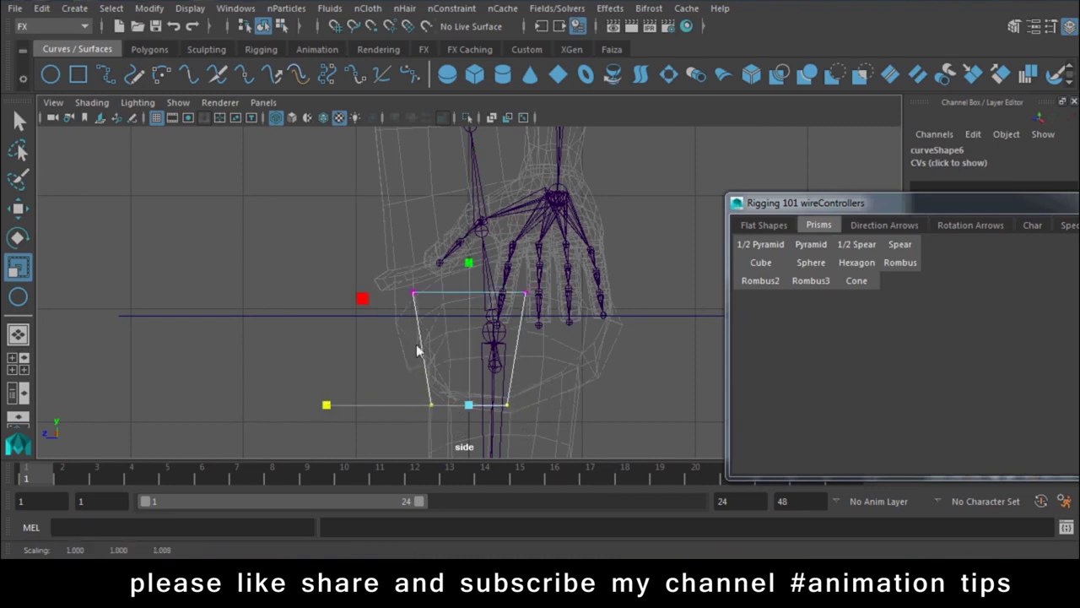
# Centre the tapered controller along Z and lower it onto the pelvis joint.
pyautogui.moveTo(417, 351); pyautogui.dragTo(482, 121, button='right')
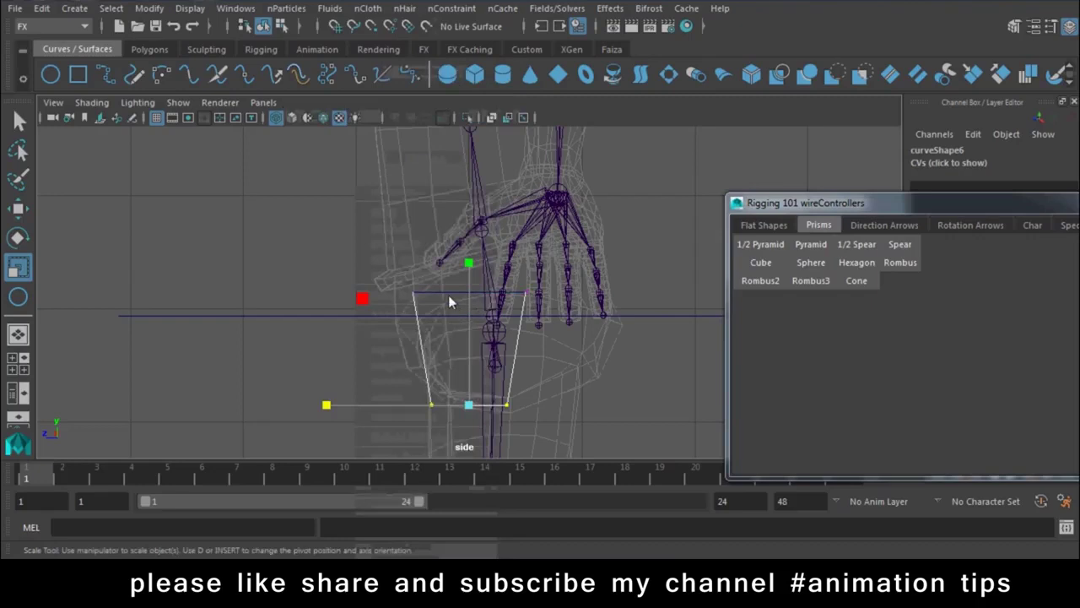
pyautogui.click(449, 296)
pyautogui.press('w')
pyautogui.moveTo(333, 347); pyautogui.dragTo(358, 346)
pyautogui.moveTo(548, 397)
pyautogui.keyDown('alt'); pyautogui.mouseDown()
pyautogui.moveTo(234, 256)
pyautogui.moveTo(547, 355)
pyautogui.moveTo(500, 363)
pyautogui.moveTo(478, 384)
pyautogui.mouseUp(); pyautogui.keyUp('alt')
pyautogui.press('space')
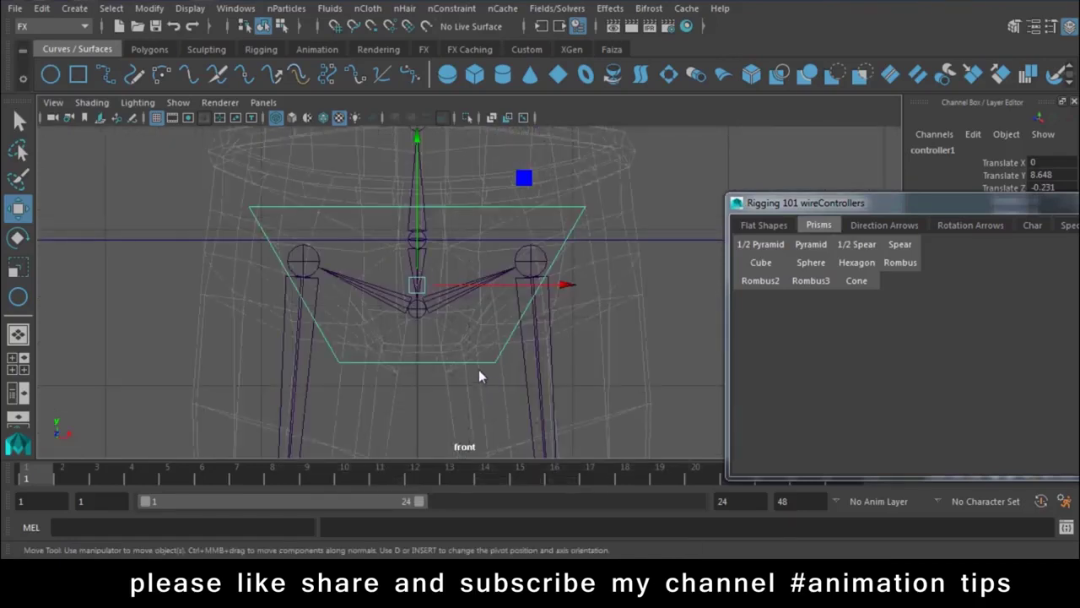
pyautogui.moveTo(417, 287); pyautogui.dragTo(417, 310)
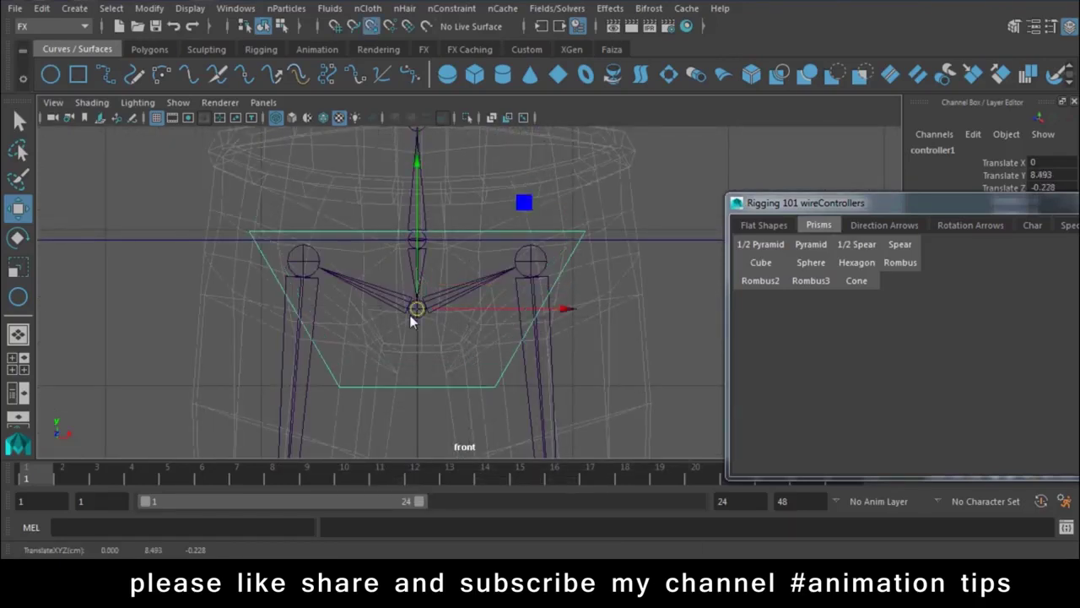
# Freeze controller1's transformations and rename it Pelvis.
pyautogui.click(150, 8)
pyautogui.click(205, 80)
pyautogui.moveTo(931, 207); pyautogui.dragTo(998, 403)
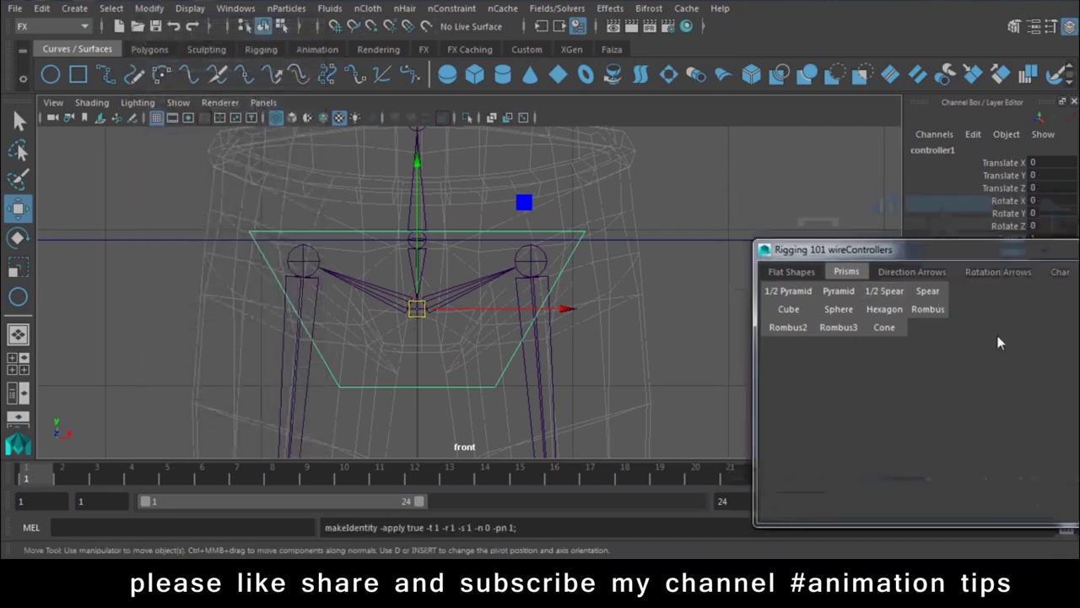
pyautogui.doubleClick(951, 151)
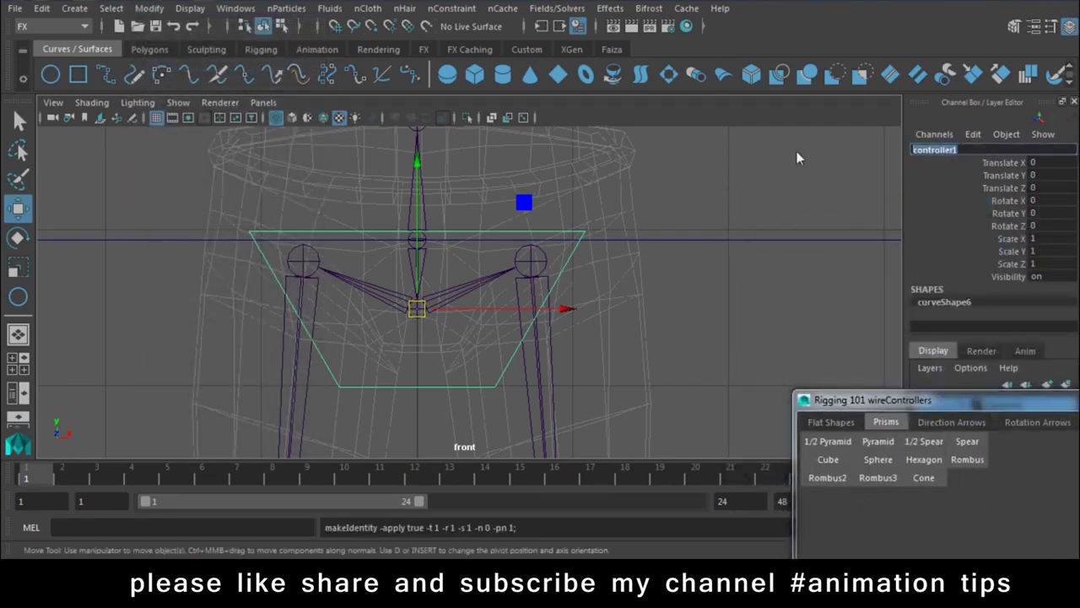
pyautogui.write('Pelvis')
pyautogui.press('Return')
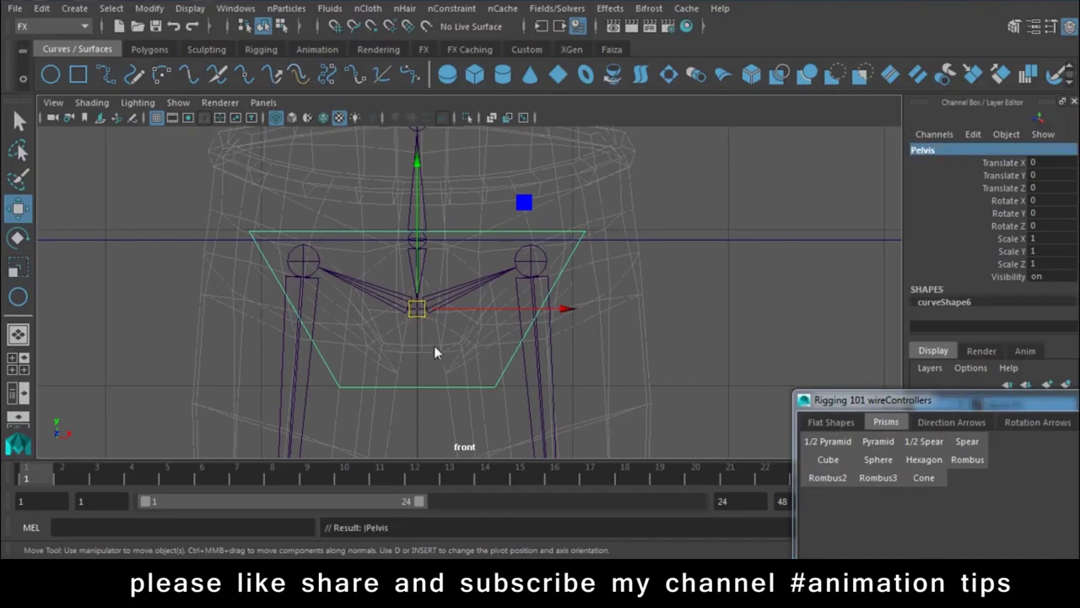
# Test-rotate the Pelvis controller in perspective view, then undo the rotation.
pyautogui.press('space')
pyautogui.press('space')
pyautogui.moveTo(476, 318)
pyautogui.keyDown('alt'); pyautogui.mouseDown()
pyautogui.moveTo(667, 311)
pyautogui.moveTo(624, 405)
pyautogui.moveTo(589, 428)
pyautogui.moveTo(521, 406)
pyautogui.moveTo(552, 361)
pyautogui.moveTo(577, 383)
pyautogui.mouseUp(); pyautogui.keyUp('alt')
pyautogui.press('e')
pyautogui.press('w')
pyautogui.moveTo(577, 382)
pyautogui.keyDown('alt'); pyautogui.mouseDown(button='right')
pyautogui.moveTo(471, 356)
pyautogui.moveTo(508, 328)
pyautogui.mouseUp(button='right'); pyautogui.keyUp('alt')
pyautogui.moveTo(507, 334)
pyautogui.keyDown('alt'); pyautogui.mouseDown()
pyautogui.moveTo(504, 354)
pyautogui.moveTo(505, 322)
pyautogui.mouseUp(); pyautogui.keyUp('alt')
pyautogui.moveTo(559, 219); pyautogui.dragTo(548, 208)
pyautogui.hotkey('ctrl', 'z')
# Select the trapezoid Pelvis controller first, then add the Pelvis joint to the selection.
pyautogui.press('w')
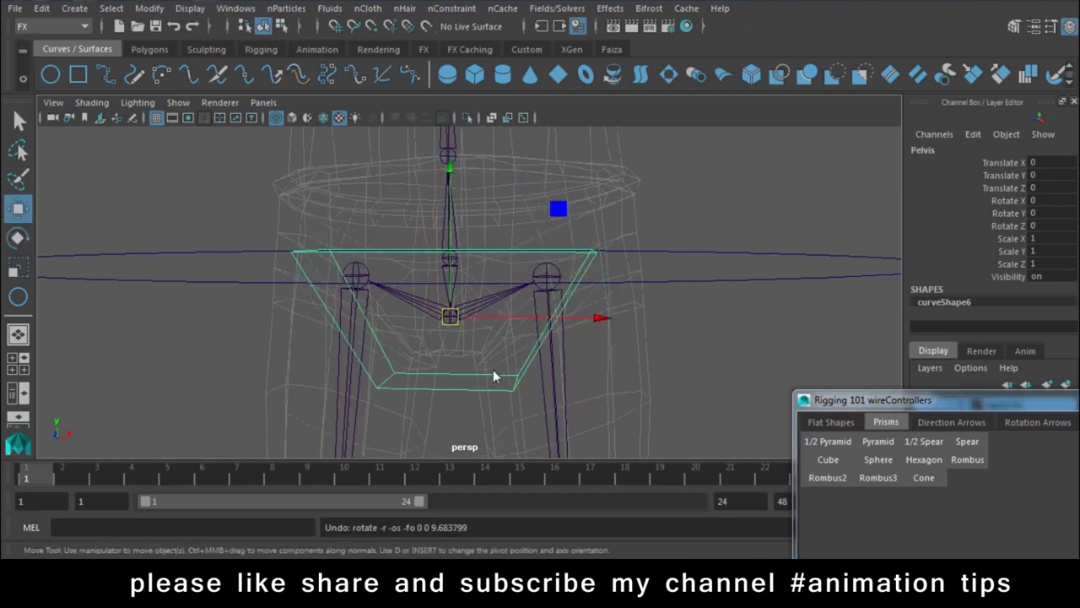
pyautogui.keyDown('alt'); pyautogui.moveTo(501, 404); pyautogui.dragTo(731, 380, button='right'); pyautogui.keyUp('alt')
pyautogui.click(731, 381)
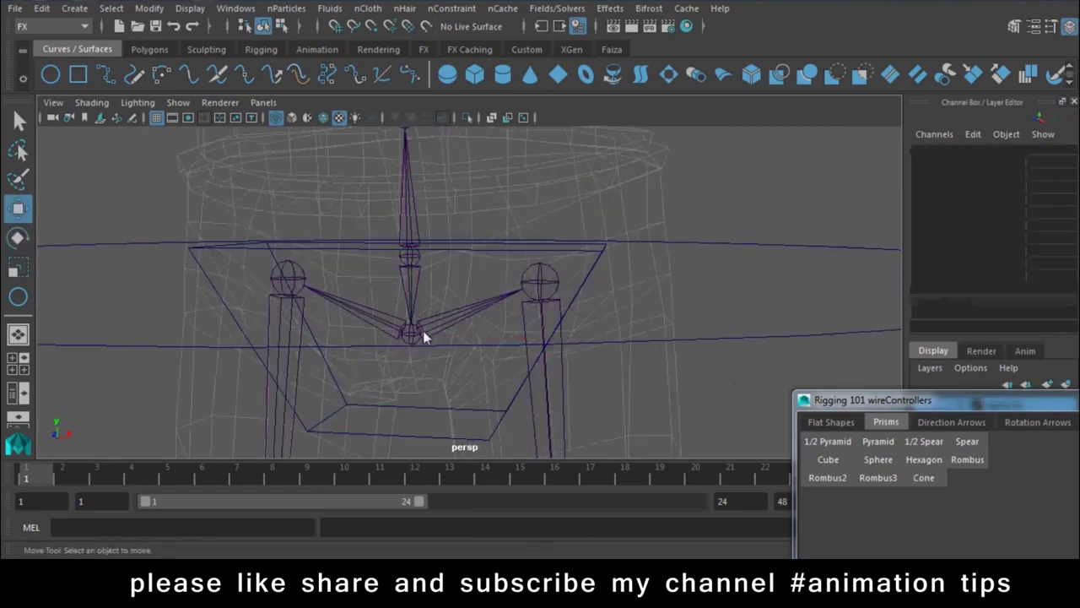
pyautogui.click(424, 337)
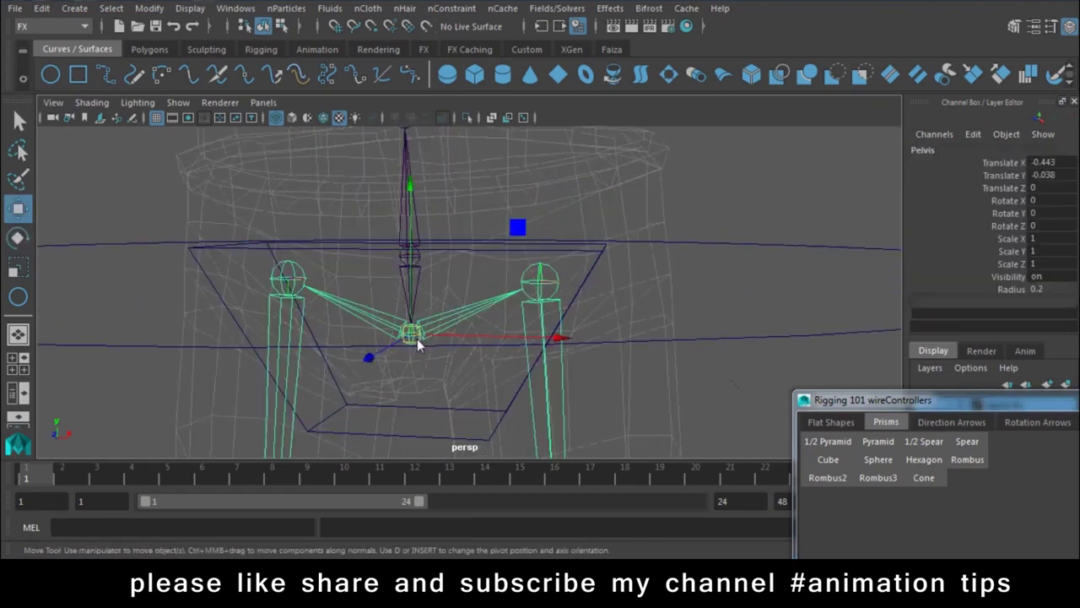
pyautogui.keyDown('shift'); pyautogui.click(496, 430); pyautogui.keyUp('shift')
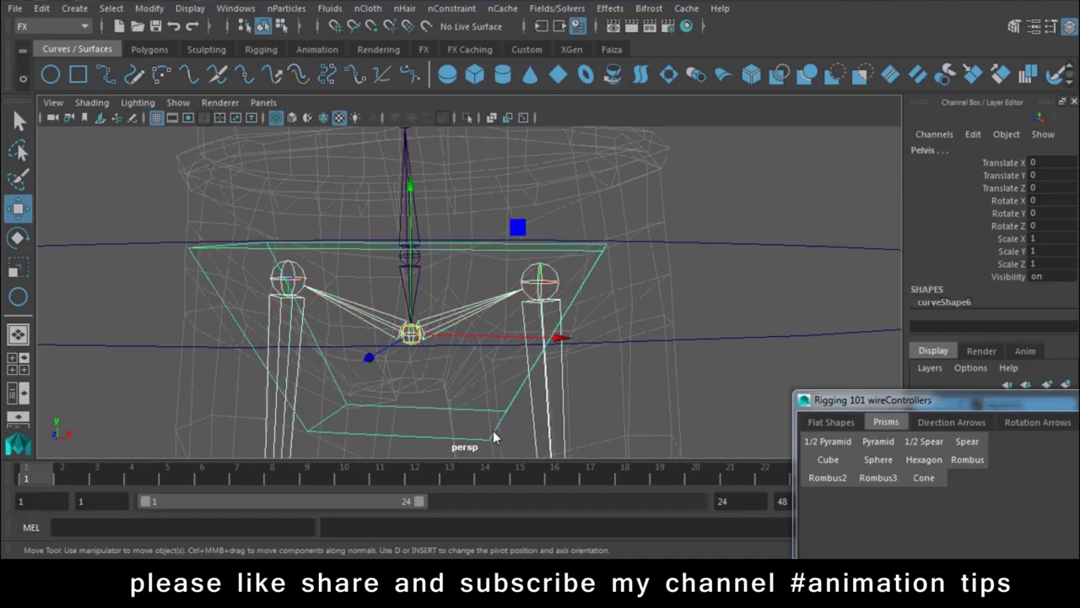
pyautogui.press('p')
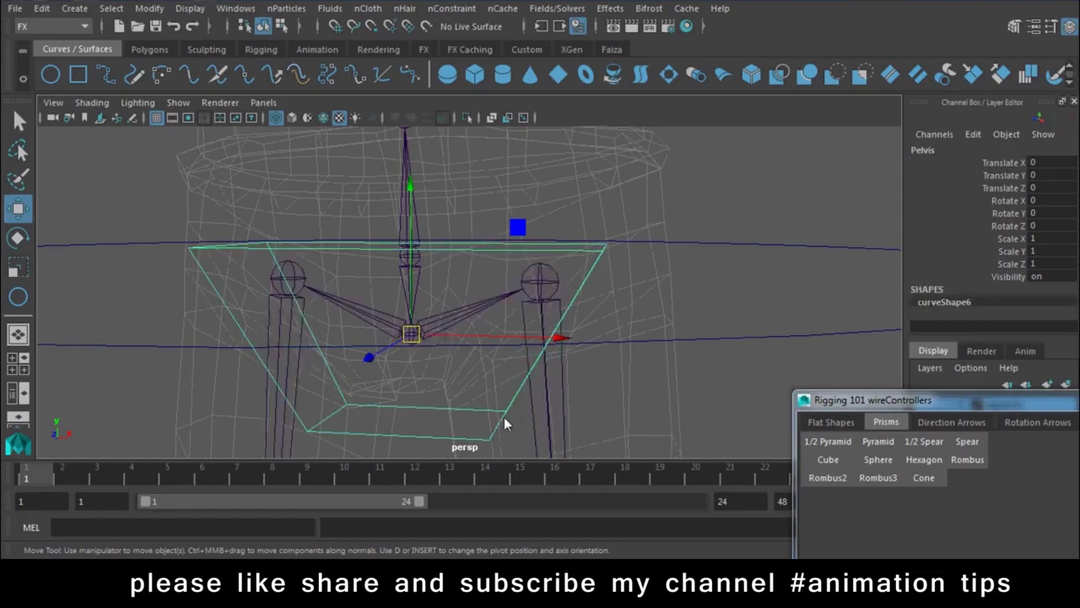
pyautogui.click(417, 337)
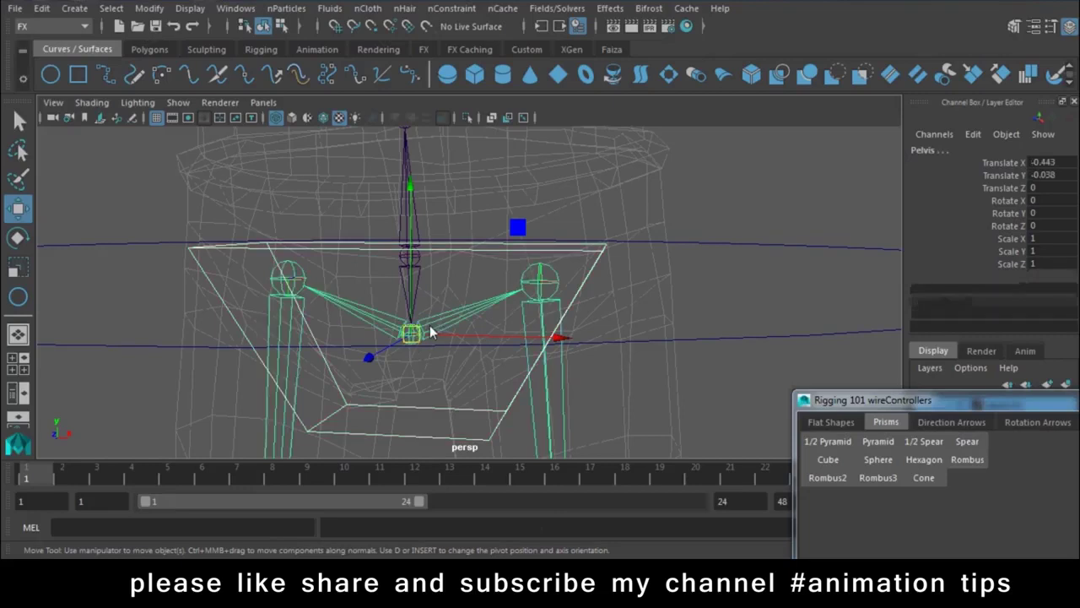
pyautogui.scroll(-3, 475, 363)
# Switch to the Rigging menu set and parent-constrain the Pelvis joint to the controller.
pyautogui.click(48, 31)
pyautogui.click(34, 42)
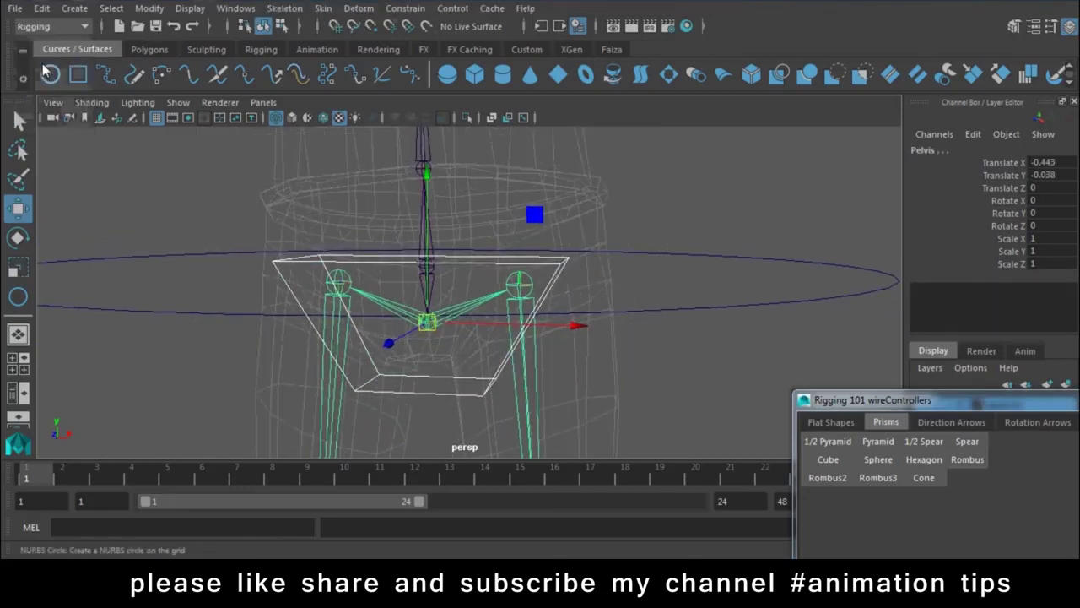
pyautogui.click(406, 8)
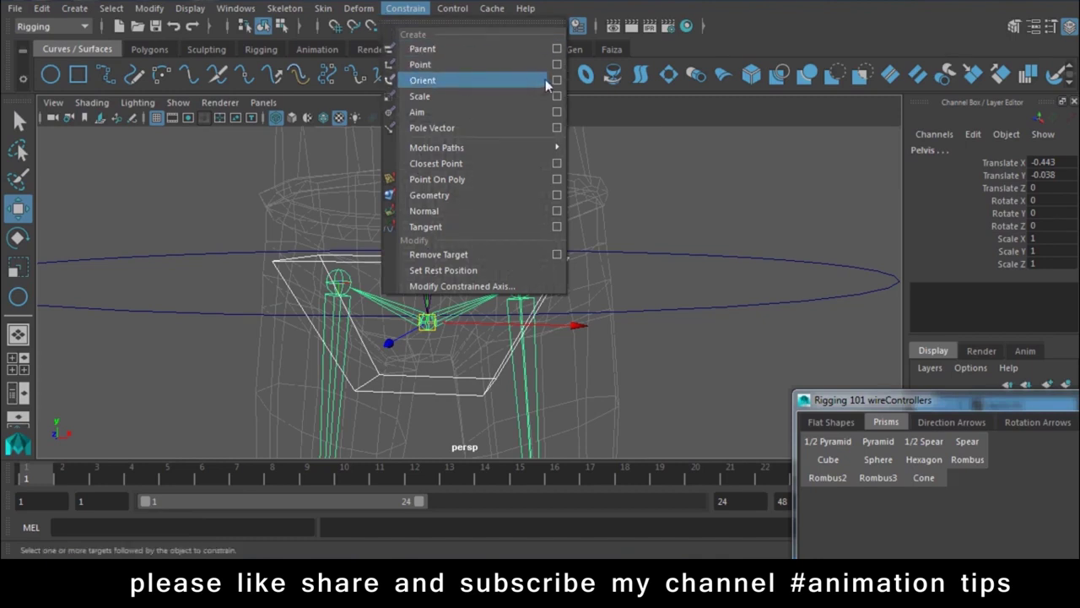
pyautogui.click(516, 48)
pyautogui.scroll(-3, 551, 366)
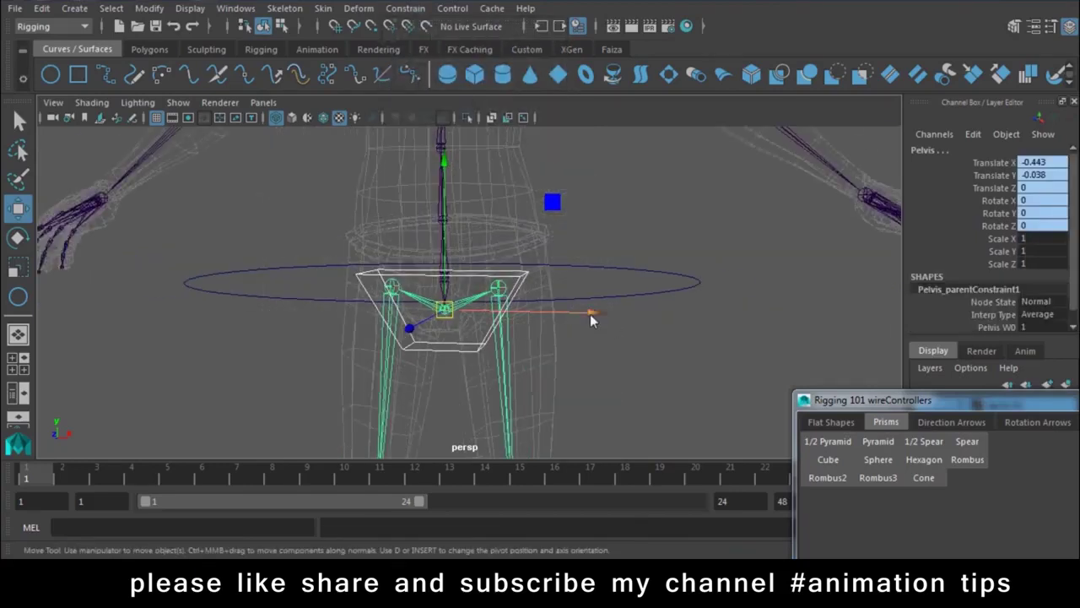
pyautogui.click(474, 349)
pyautogui.moveTo(593, 312)
pyautogui.mouseDown()
pyautogui.moveTo(629, 320)
pyautogui.moveTo(542, 319)
pyautogui.mouseUp()
pyautogui.hotkey('ctrl', 'z')
pyautogui.hotkey('ctrl', 'z')
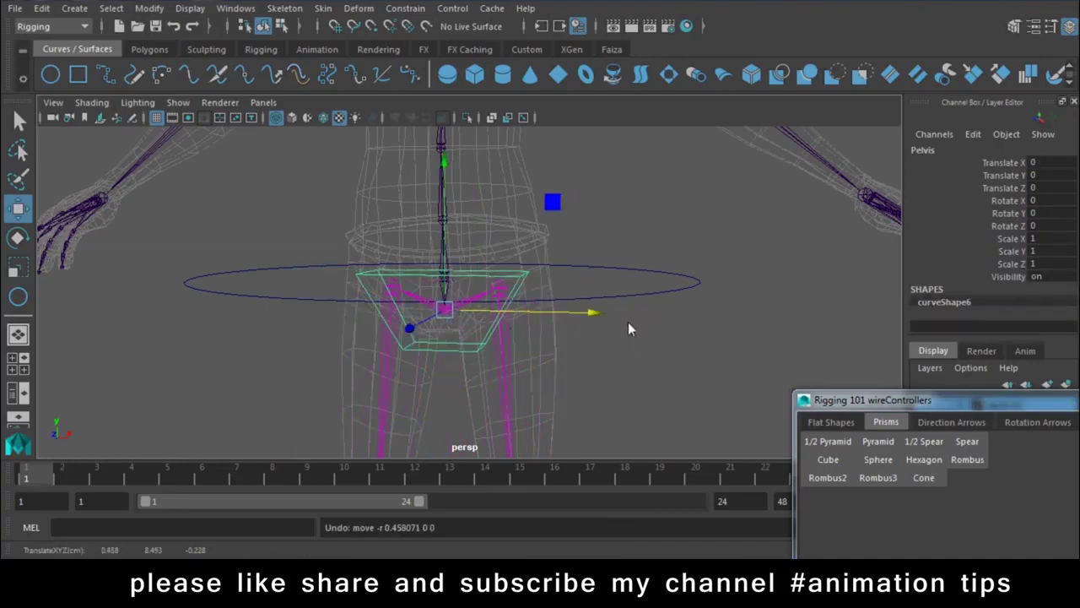
pyautogui.press('e')
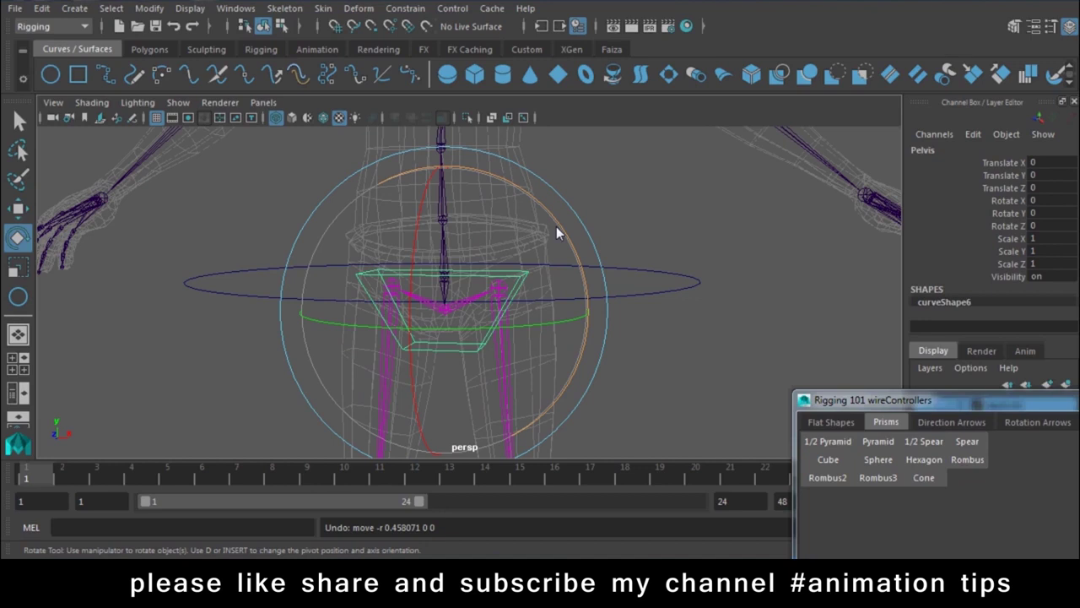
pyautogui.press('w')
pyautogui.press('e')
pyautogui.moveTo(571, 241)
pyautogui.mouseDown()
pyautogui.moveTo(550, 176)
pyautogui.moveTo(513, 292)
pyautogui.moveTo(458, 313)
pyautogui.moveTo(456, 338)
pyautogui.moveTo(394, 267)
pyautogui.mouseUp()
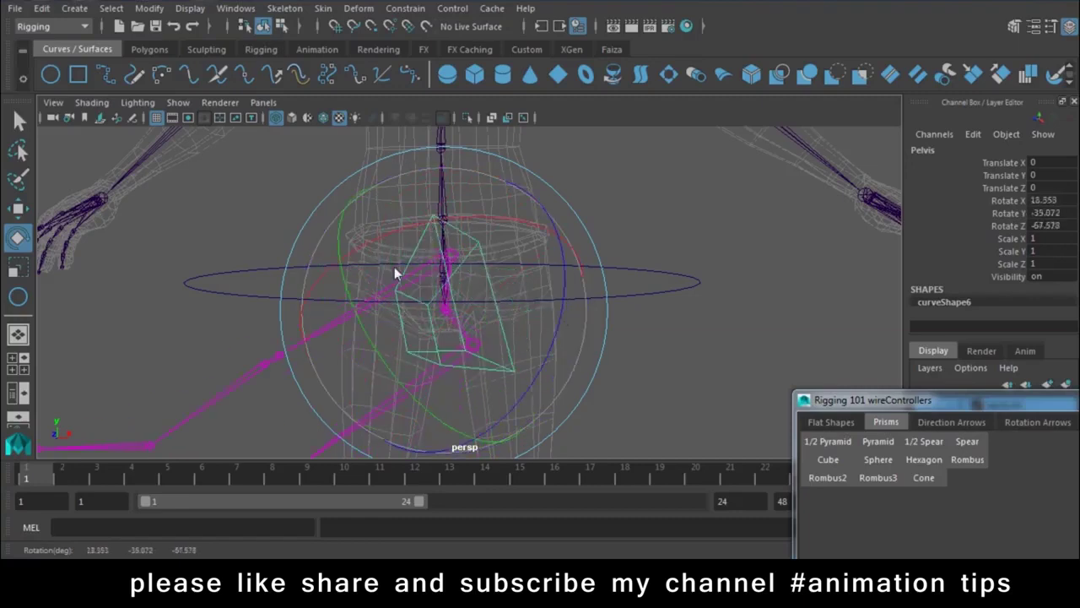
pyautogui.hotkey('ctrl', 'z')
pyautogui.press('w')
pyautogui.scroll(-3, 722, 311)
pyautogui.moveTo(723, 310)
pyautogui.keyDown('alt'); pyautogui.mouseDown()
pyautogui.moveTo(624, 339)
pyautogui.moveTo(562, 250)
pyautogui.moveTo(724, 292)
pyautogui.moveTo(592, 291)
pyautogui.moveTo(399, 315)
pyautogui.moveTo(487, 241)
pyautogui.moveTo(492, 314)
pyautogui.moveTo(550, 348)
pyautogui.moveTo(501, 297)
pyautogui.mouseUp(); pyautogui.keyUp('alt')
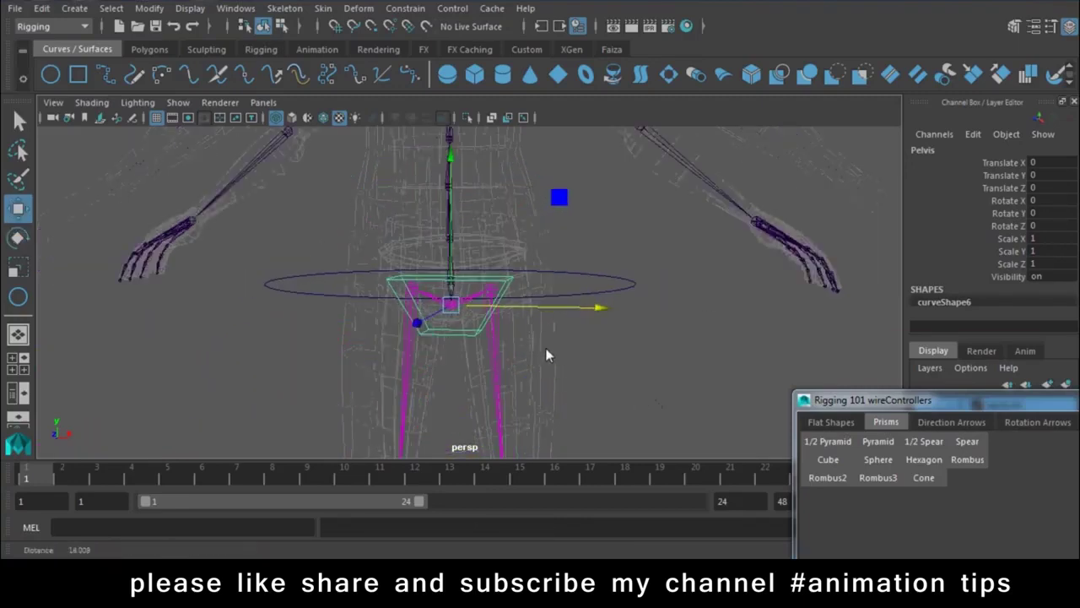
pyautogui.moveTo(480, 379)
pyautogui.keyDown('alt'); pyautogui.mouseDown()
pyautogui.moveTo(460, 306)
pyautogui.moveTo(485, 318)
pyautogui.moveTo(593, 277)
pyautogui.mouseUp(); pyautogui.keyUp('alt')
pyautogui.click(830, 312)
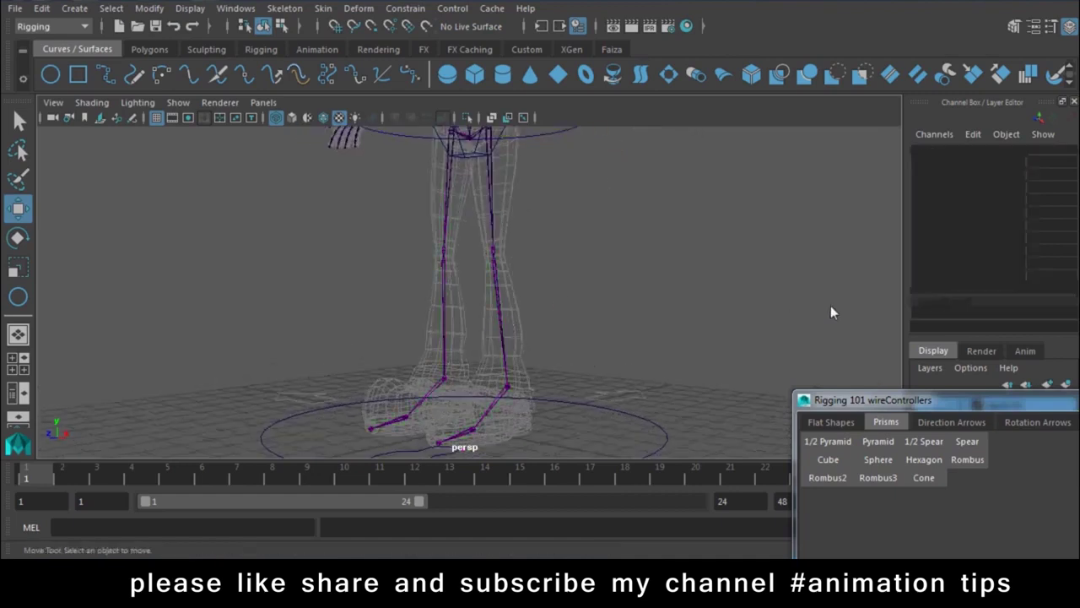
# Create a Rotate-Plane IK handle on the left leg from L_thigh_jt to the ankle joint.
pyautogui.click(296, 10)
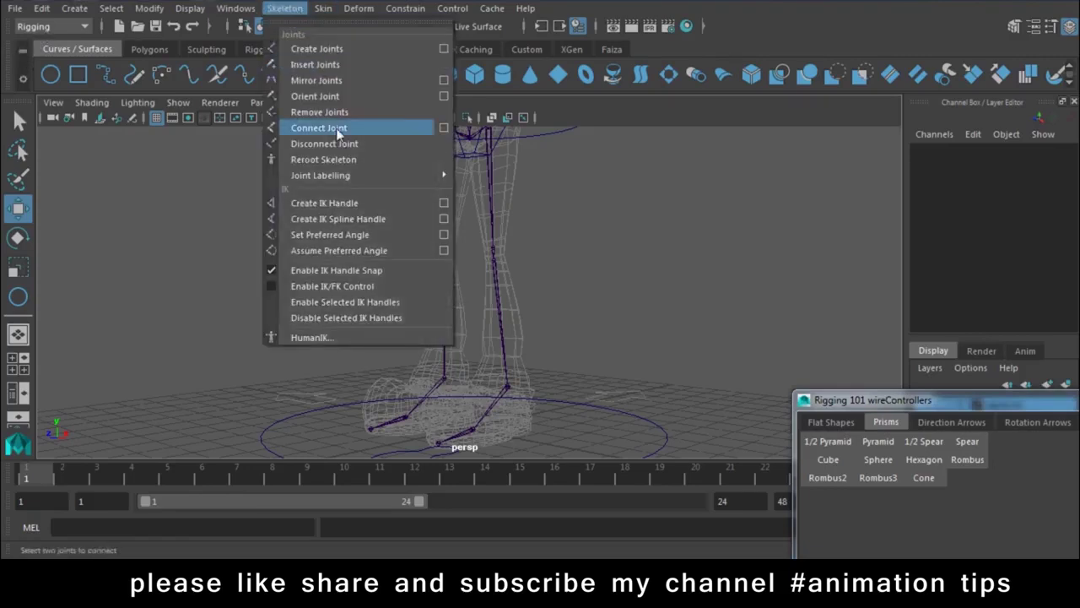
pyautogui.click(443, 203)
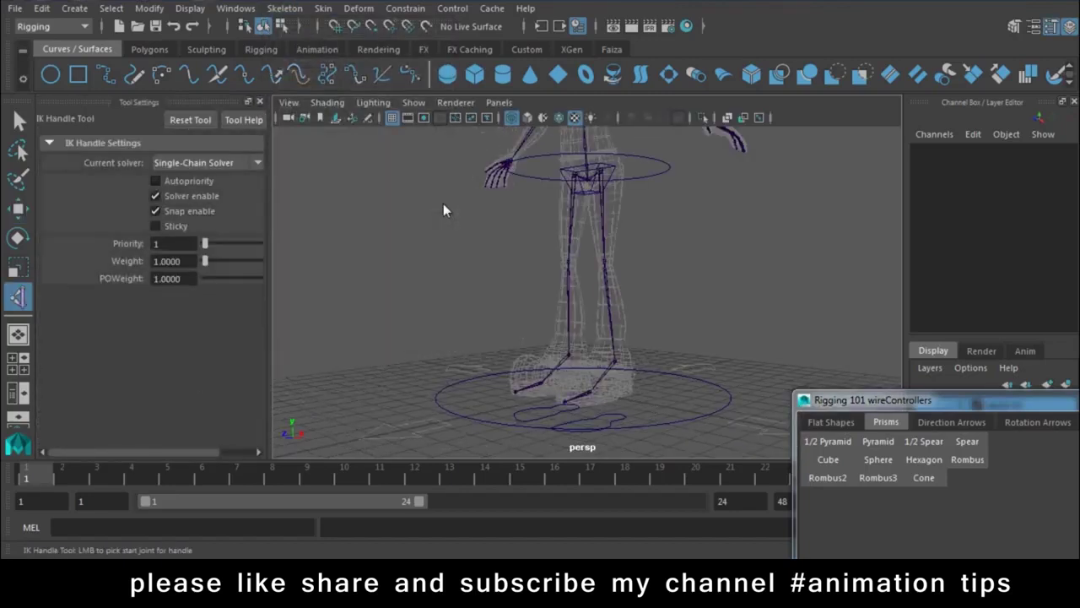
pyautogui.click(205, 161)
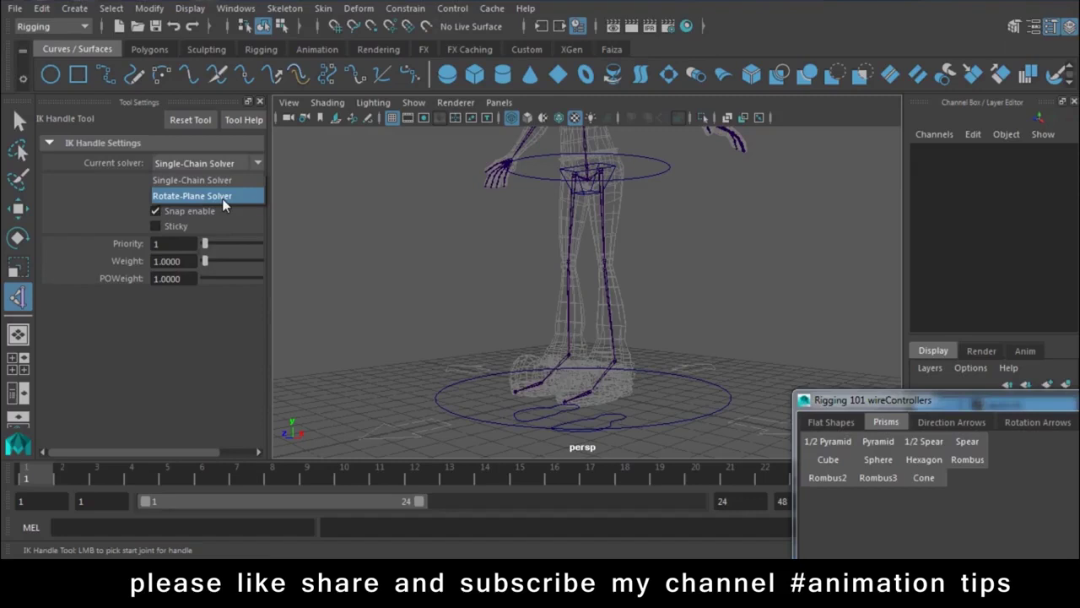
pyautogui.click(222, 199)
pyautogui.scroll(3, 658, 192)
pyautogui.keyDown('alt'); pyautogui.moveTo(658, 191); pyautogui.dragTo(686, 248, button='middle'); pyautogui.keyUp('alt')
pyautogui.keyDown('alt'); pyautogui.moveTo(687, 249); pyautogui.dragTo(521, 227); pyautogui.keyUp('alt')
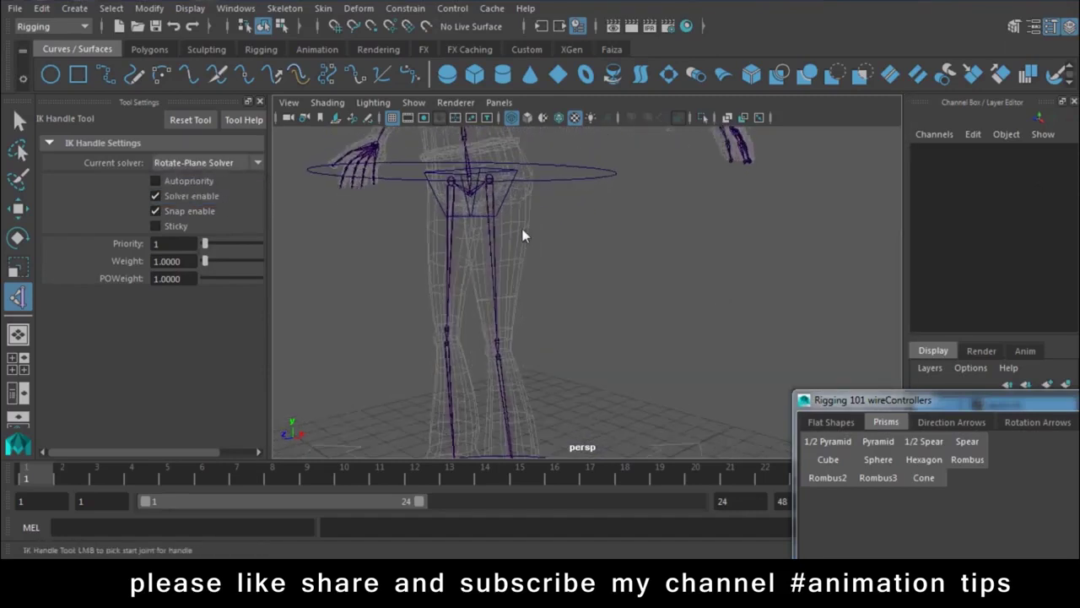
pyautogui.click(491, 189)
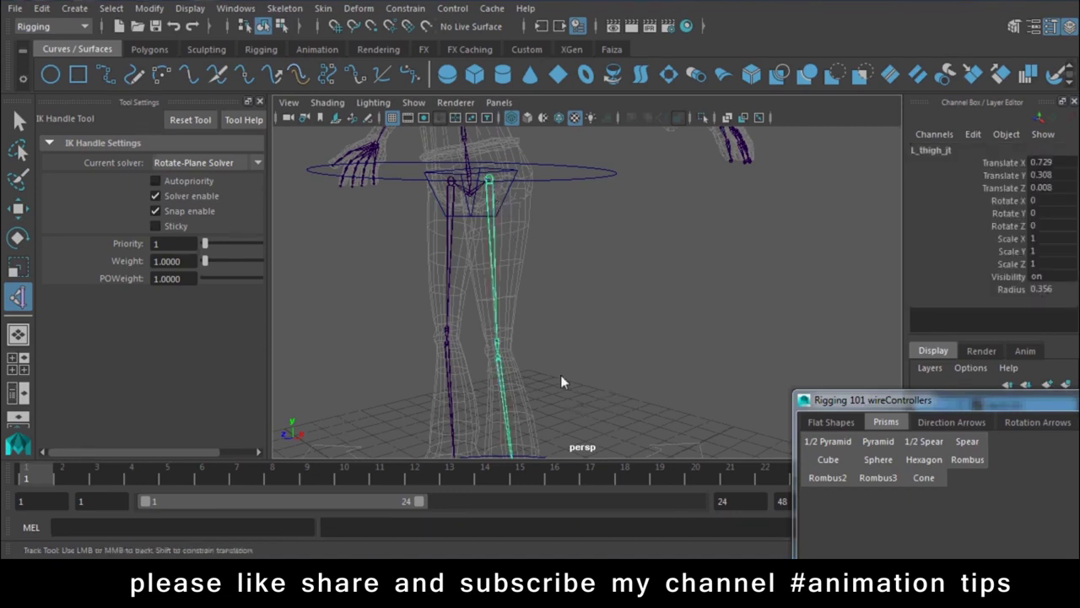
pyautogui.scroll(3, 560, 375)
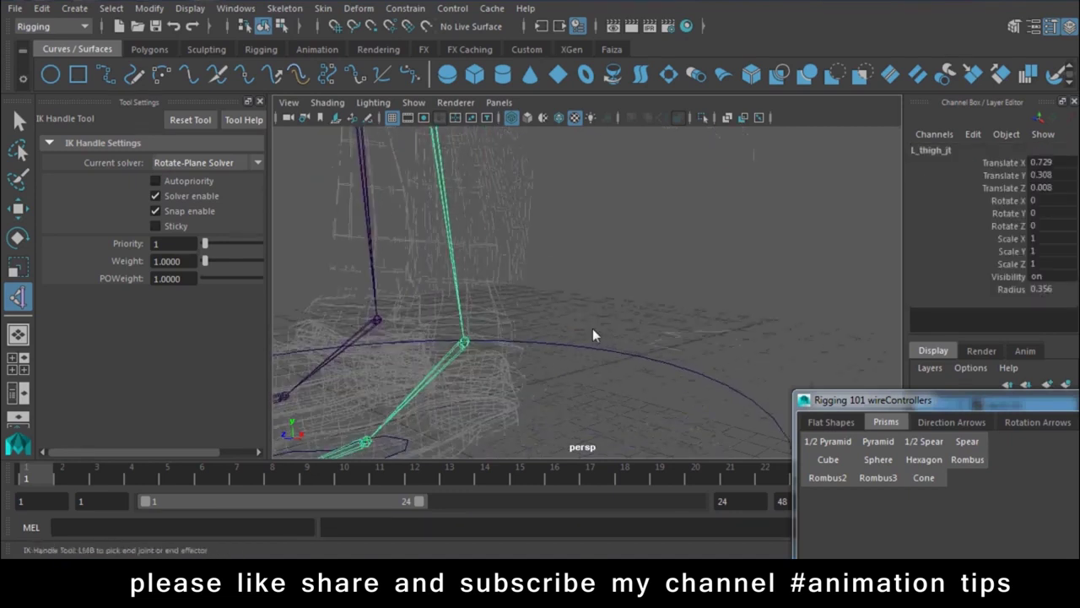
pyautogui.click(465, 344)
pyautogui.press('w')
# Undo the handle's test move and rename ikHandle1 to L_ankle_ik in the Channel Box.
pyautogui.moveTo(606, 340)
pyautogui.keyDown('alt'); pyautogui.mouseDown()
pyautogui.moveTo(517, 381)
pyautogui.moveTo(567, 371)
pyautogui.mouseUp(); pyautogui.keyUp('alt')
pyautogui.scroll(-3, 368, 305)
pyautogui.moveTo(368, 305)
pyautogui.keyDown('alt'); pyautogui.mouseDown()
pyautogui.moveTo(602, 310)
pyautogui.moveTo(553, 245)
pyautogui.moveTo(551, 177)
pyautogui.moveTo(564, 154)
pyautogui.moveTo(558, 199)
pyautogui.mouseUp(); pyautogui.keyUp('alt')
pyautogui.hotkey('ctrl', 'z')
pyautogui.hotkey('ctrl', 'z')
pyautogui.hotkey('ctrl', 'z')
pyautogui.hotkey('ctrl', 'z')
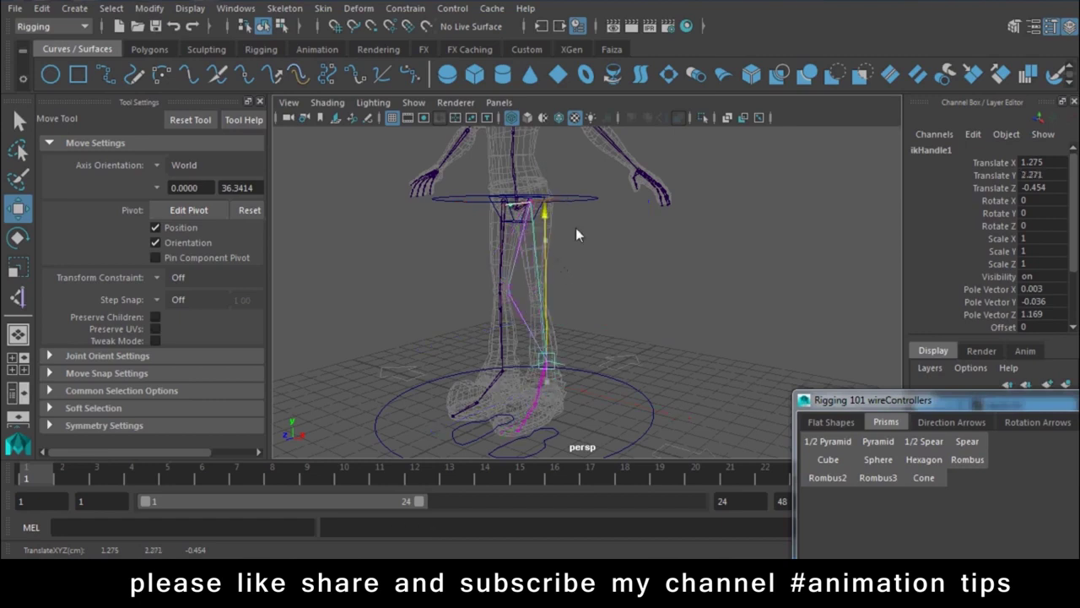
pyautogui.scroll(3, 563, 356)
pyautogui.scroll(2, 563, 361)
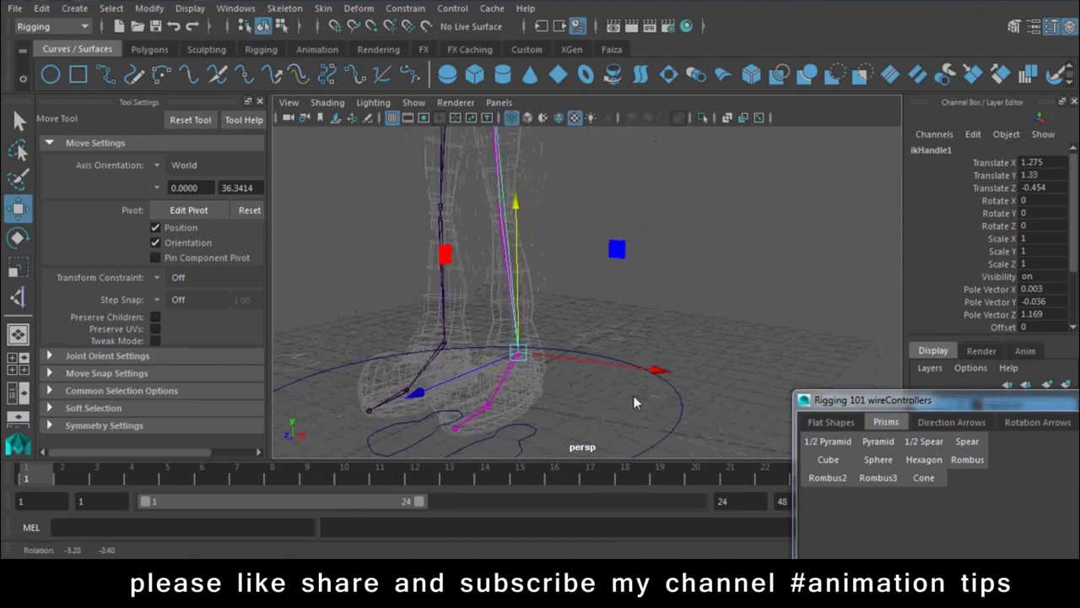
pyautogui.doubleClick(954, 152)
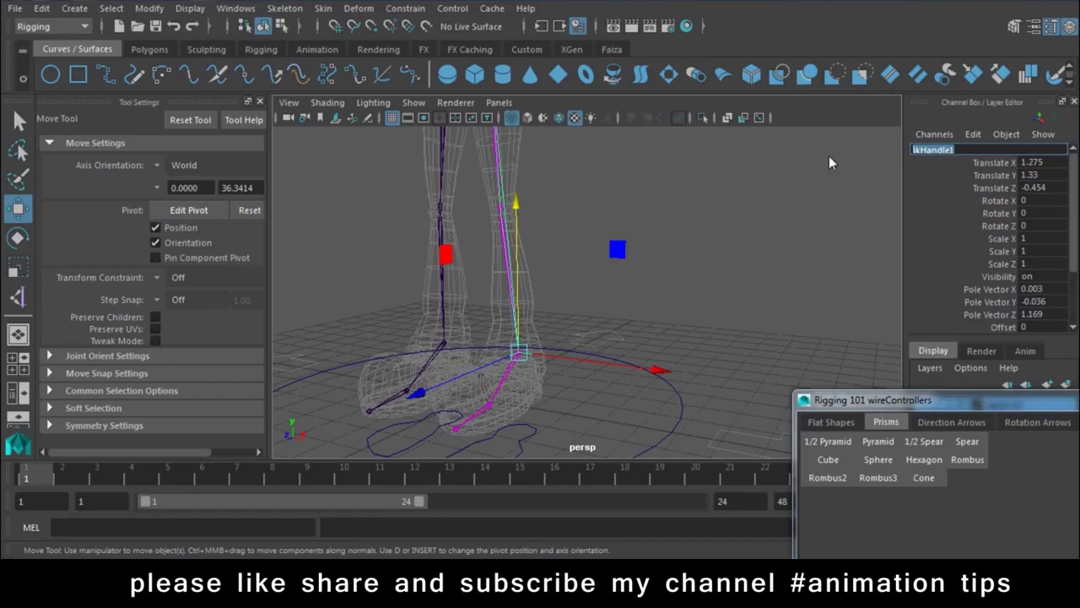
pyautogui.write('L')
pyautogui.write('_ankle_ik')
pyautogui.press('Return')
pyautogui.moveTo(536, 307)
pyautogui.keyDown('alt'); pyautogui.mouseDown()
pyautogui.moveTo(552, 316)
pyautogui.moveTo(679, 278)
pyautogui.mouseUp(); pyautogui.keyUp('alt')
pyautogui.click(647, 338)
pyautogui.keyDown('alt'); pyautogui.moveTo(648, 338); pyautogui.dragTo(534, 208); pyautogui.keyUp('alt')
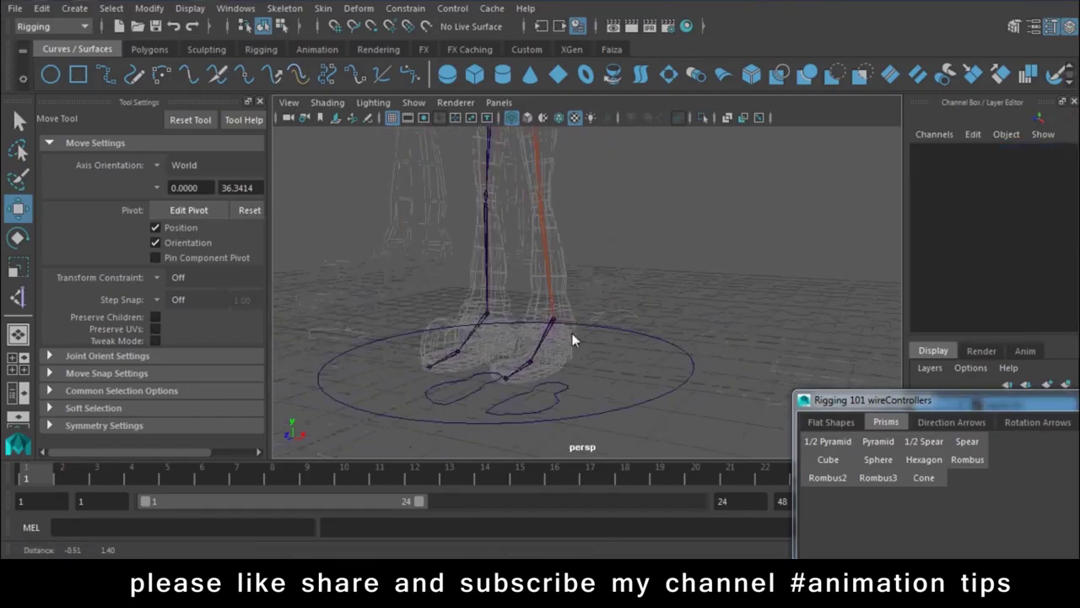
pyautogui.click(541, 210)
pyautogui.click(523, 201)
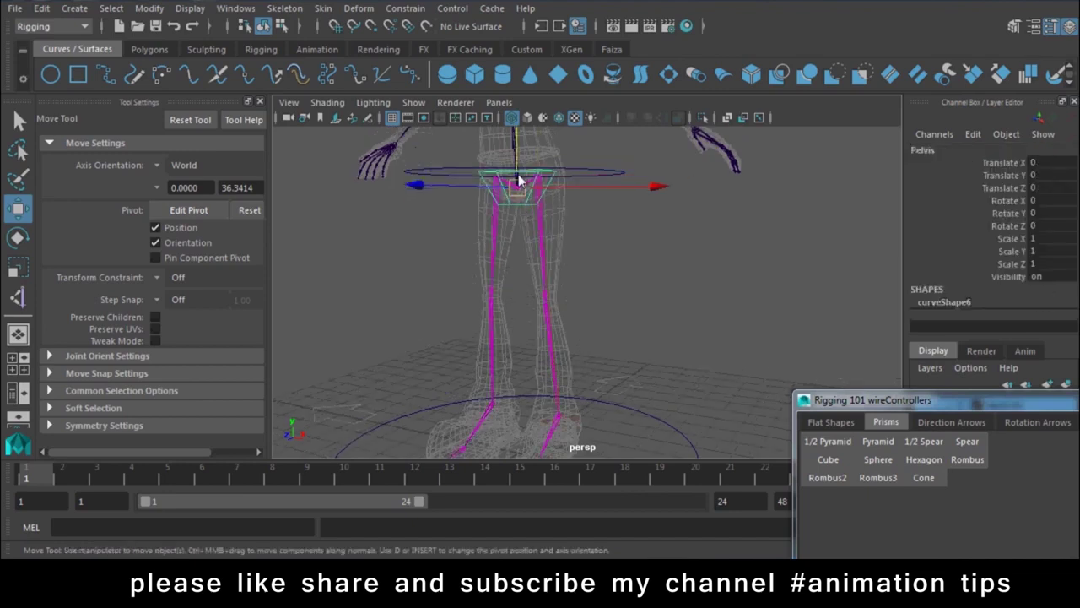
pyautogui.moveTo(518, 151)
pyautogui.mouseDown()
pyautogui.moveTo(516, 314)
pyautogui.moveTo(512, 244)
pyautogui.moveTo(568, 290)
pyautogui.moveTo(560, 270)
pyautogui.mouseUp()
pyautogui.hotkey('ctrl', 'z')
pyautogui.moveTo(554, 193); pyautogui.dragTo(557, 219)
pyautogui.hotkey('ctrl', 'z')
pyautogui.scroll(3, 569, 297)
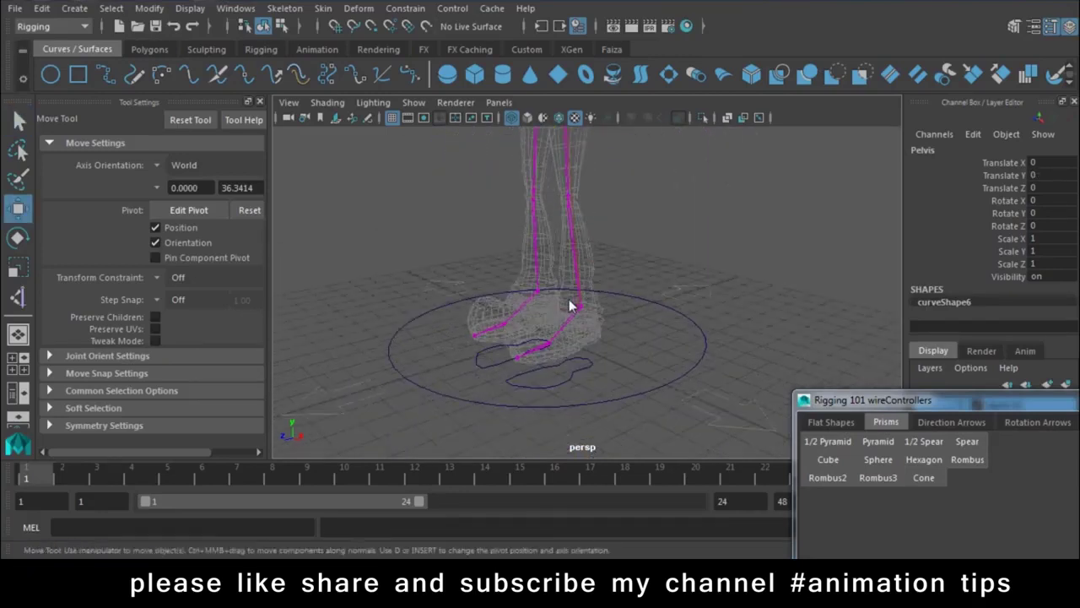
pyautogui.scroll(3, 616, 354)
pyautogui.click(639, 357)
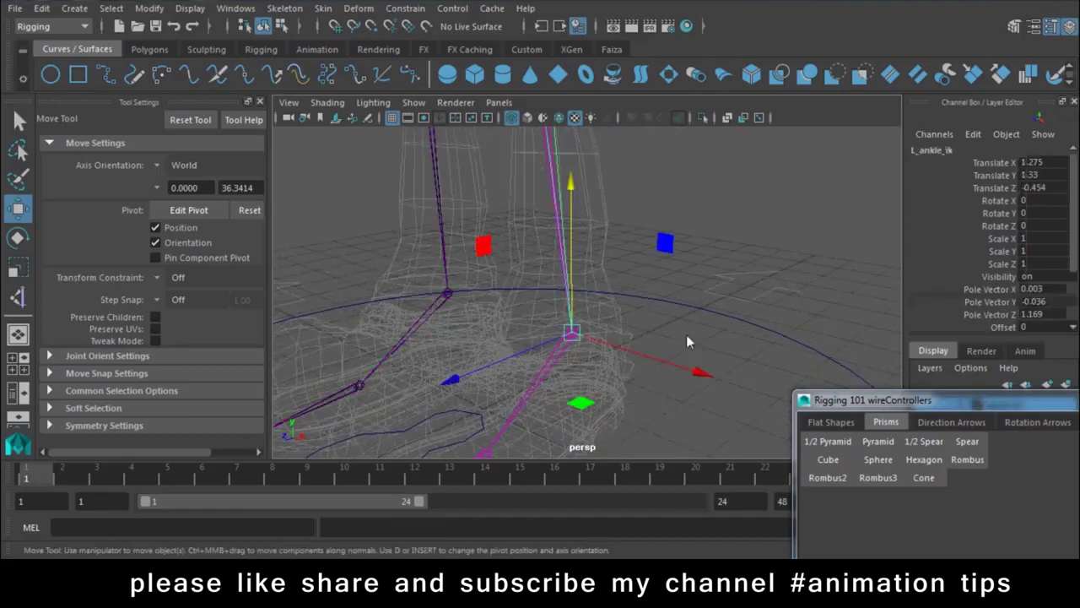
pyautogui.click(58, 356)
pyautogui.scroll(-2, 57, 353)
pyautogui.click(58, 384)
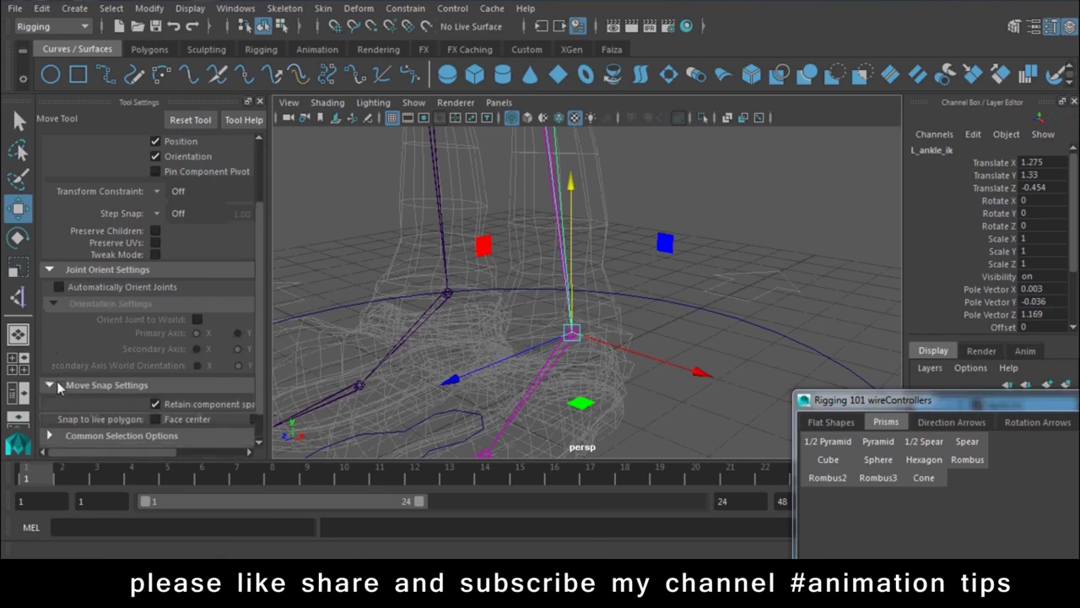
pyautogui.click(60, 385)
pyautogui.click(68, 405)
pyautogui.scroll(-2, 93, 368)
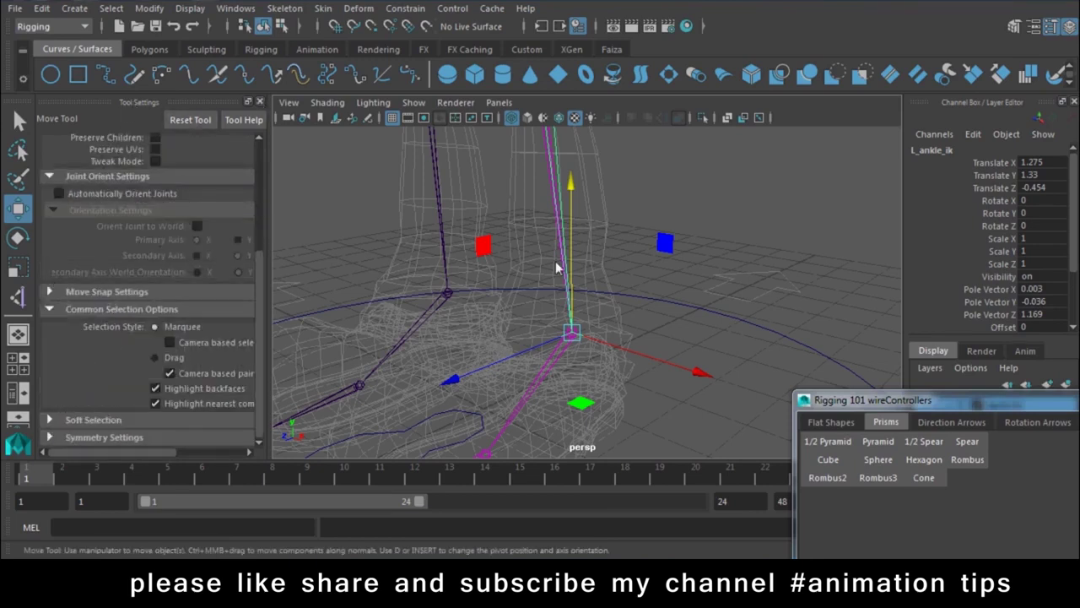
pyautogui.click(588, 351)
pyautogui.click(623, 351)
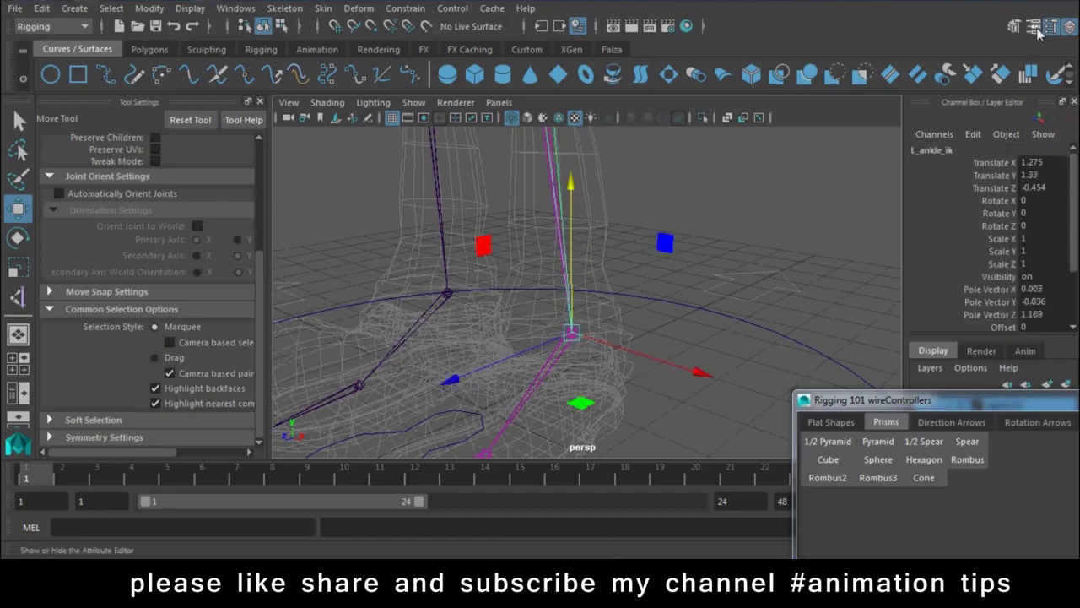
pyautogui.hotkey('ctrl', 'a')
pyautogui.click(259, 101)
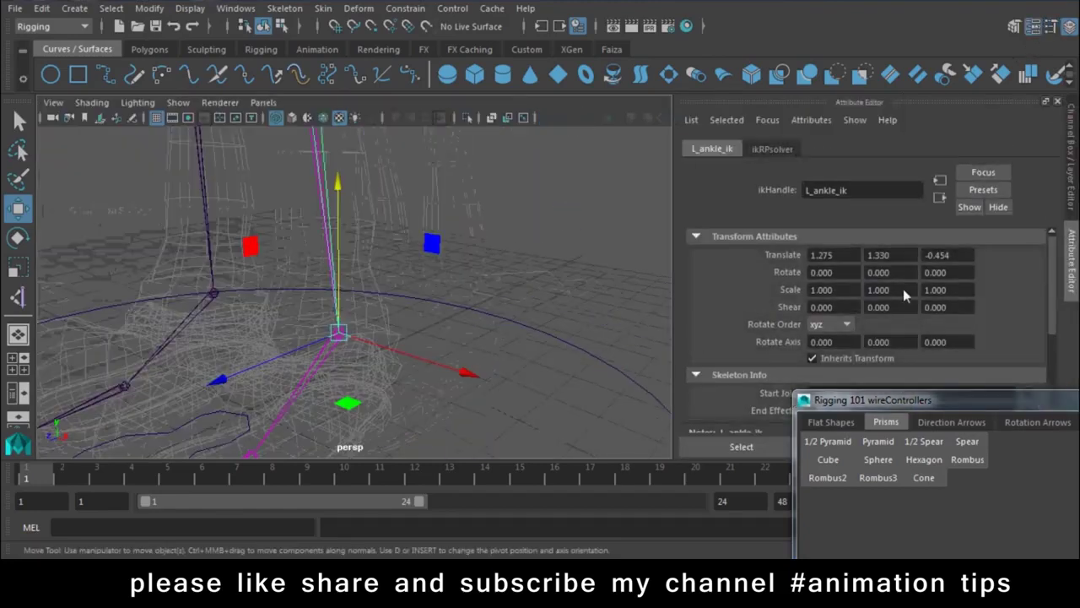
pyautogui.scroll(-3, 897, 309)
pyautogui.scroll(-2, 874, 316)
pyautogui.click(749, 286)
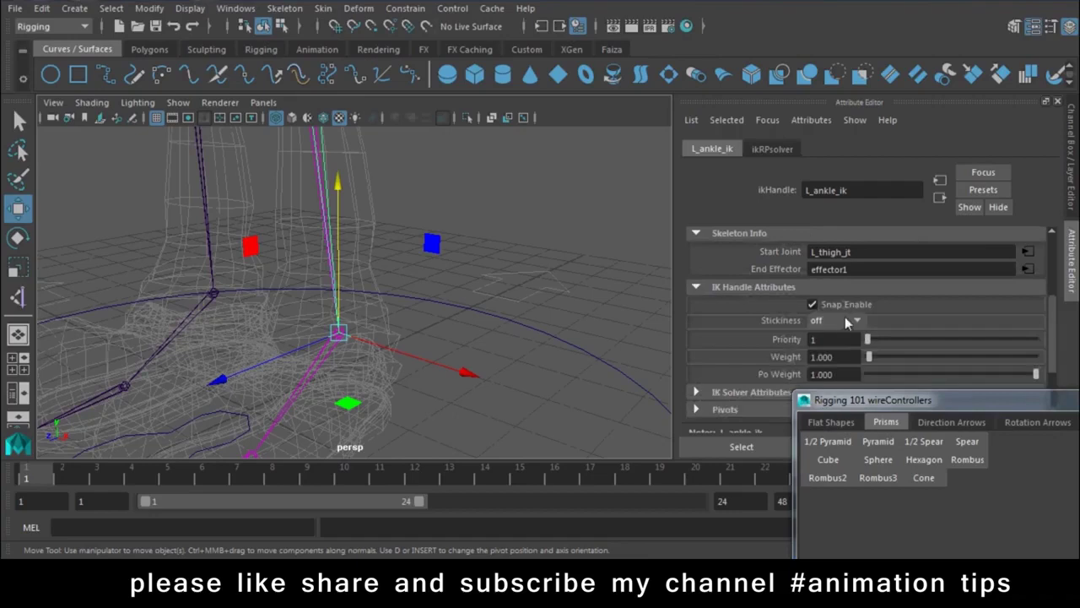
pyautogui.click(823, 321)
pyautogui.click(823, 350)
pyautogui.scroll(-3, 222, 236)
pyautogui.keyDown('alt'); pyautogui.moveTo(222, 236); pyautogui.dragTo(371, 245, button='middle'); pyautogui.keyUp('alt')
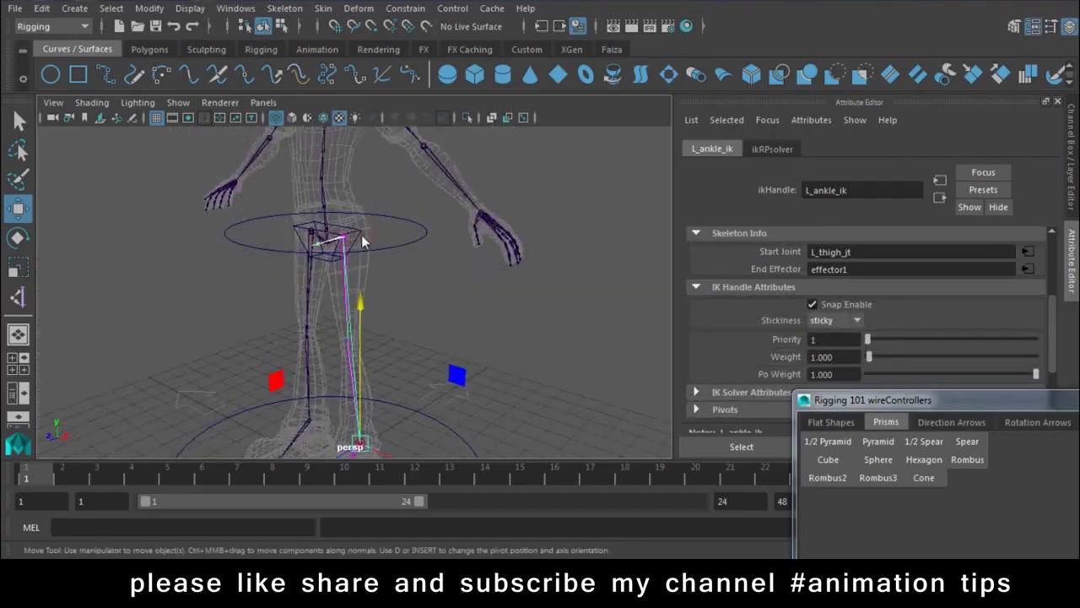
pyautogui.click(329, 243)
pyautogui.moveTo(324, 163)
pyautogui.keyDown('alt'); pyautogui.mouseDown()
pyautogui.moveTo(421, 335)
pyautogui.moveTo(369, 373)
pyautogui.moveTo(434, 374)
pyautogui.mouseUp(); pyautogui.keyUp('alt')
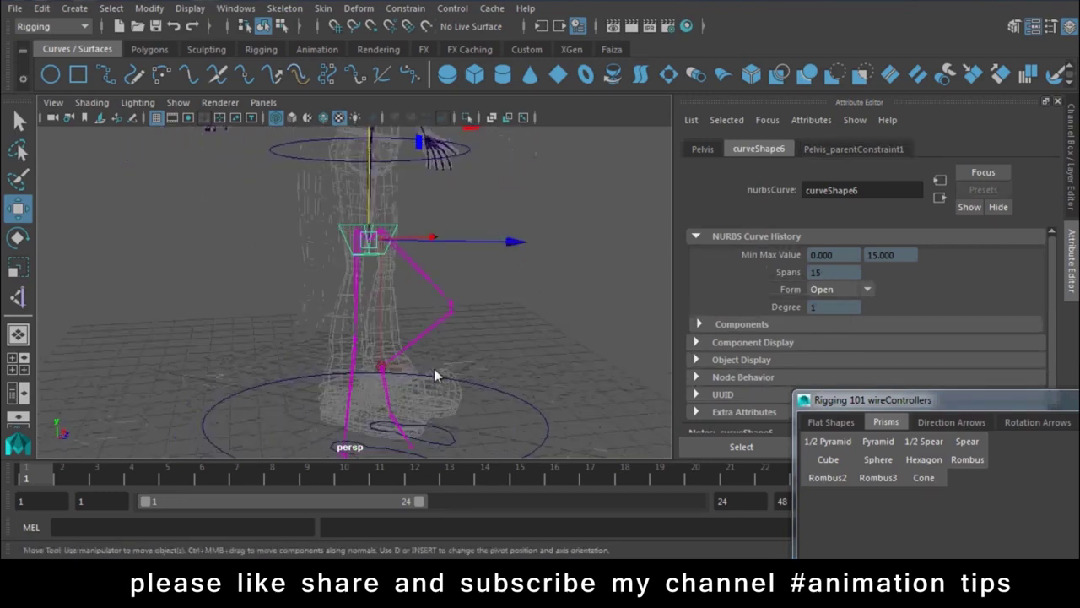
pyautogui.hotkey('ctrl', 'z')
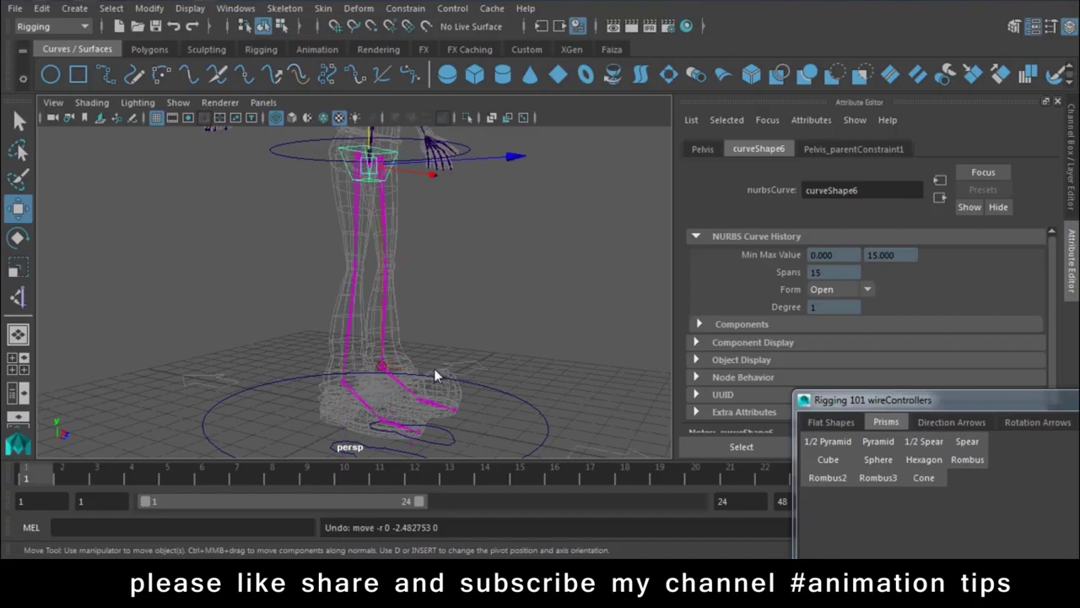
pyautogui.moveTo(434, 368)
pyautogui.keyDown('alt'); pyautogui.mouseDown()
pyautogui.moveTo(354, 209)
pyautogui.moveTo(368, 207)
pyautogui.moveTo(368, 227)
pyautogui.mouseUp(); pyautogui.keyUp('alt')
pyautogui.hotkey('ctrl', 'z')
pyautogui.keyDown('alt'); pyautogui.moveTo(368, 208); pyautogui.dragTo(468, 238, button='right'); pyautogui.keyUp('alt')
pyautogui.moveTo(469, 238)
pyautogui.keyDown('alt'); pyautogui.mouseDown()
pyautogui.moveTo(464, 327)
pyautogui.moveTo(392, 383)
pyautogui.moveTo(424, 240)
pyautogui.mouseUp(); pyautogui.keyUp('alt')
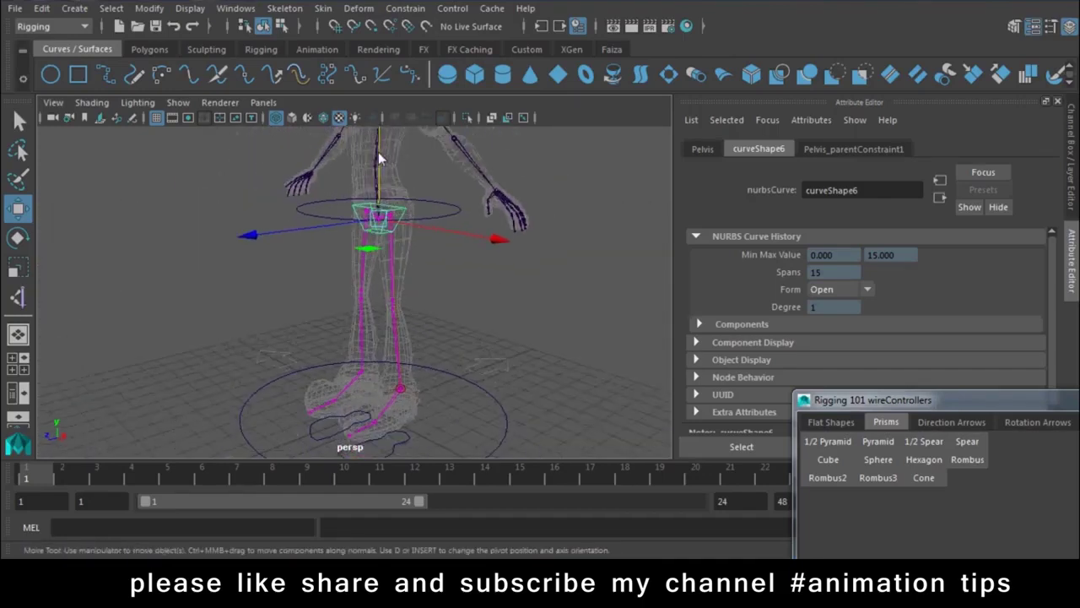
pyautogui.keyDown('alt'); pyautogui.moveTo(374, 206); pyautogui.dragTo(405, 224, button='right'); pyautogui.keyUp('alt')
pyautogui.moveTo(405, 225)
pyautogui.keyDown('alt'); pyautogui.mouseDown()
pyautogui.moveTo(412, 355)
pyautogui.moveTo(454, 274)
pyautogui.mouseUp(); pyautogui.keyUp('alt')
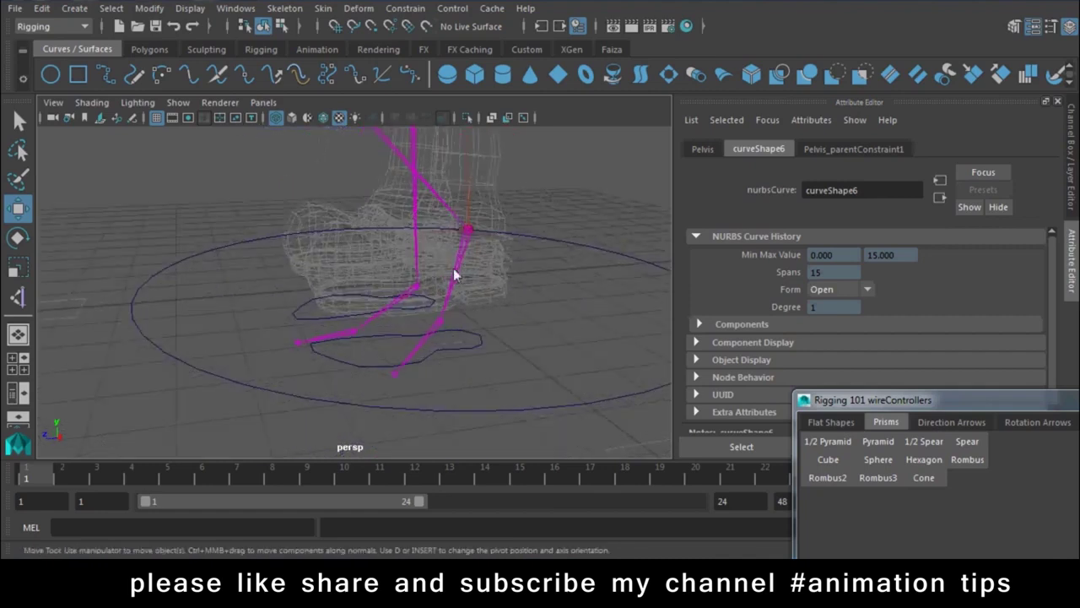
pyautogui.moveTo(400, 378)
pyautogui.keyDown('alt'); pyautogui.mouseDown()
pyautogui.moveTo(387, 349)
pyautogui.moveTo(379, 368)
pyautogui.moveTo(495, 302)
pyautogui.mouseUp(); pyautogui.keyUp('alt')
pyautogui.moveTo(302, 326)
pyautogui.keyDown('alt'); pyautogui.mouseDown()
pyautogui.moveTo(425, 355)
pyautogui.moveTo(409, 305)
pyautogui.moveTo(392, 427)
pyautogui.moveTo(305, 373)
pyautogui.moveTo(297, 315)
pyautogui.moveTo(384, 319)
pyautogui.mouseUp(); pyautogui.keyUp('alt')
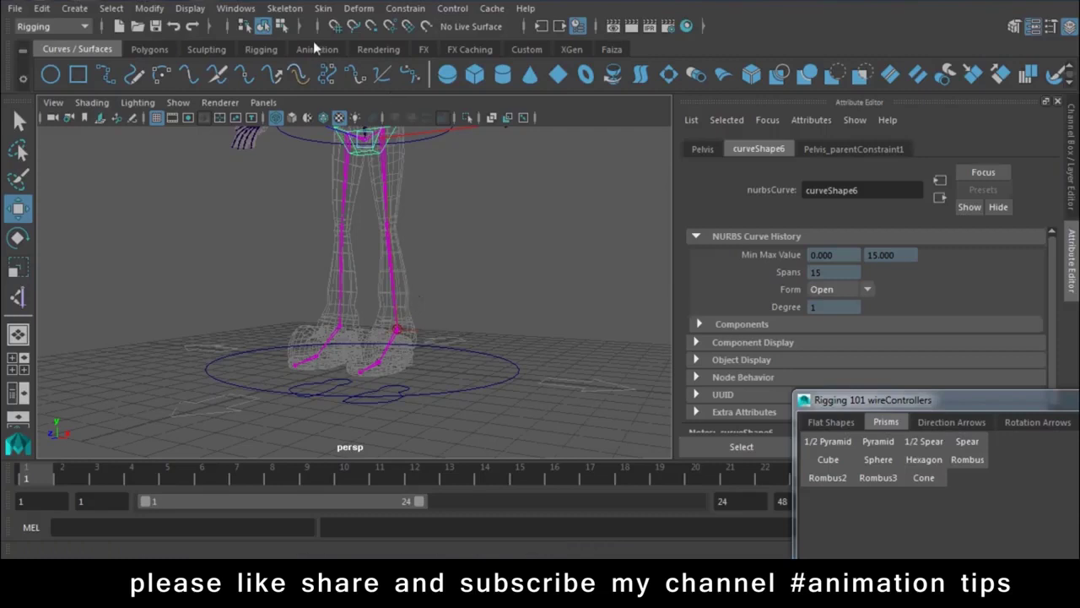
# Set the Create IK Handle options to the Single-Chain Solver.
pyautogui.click(296, 8)
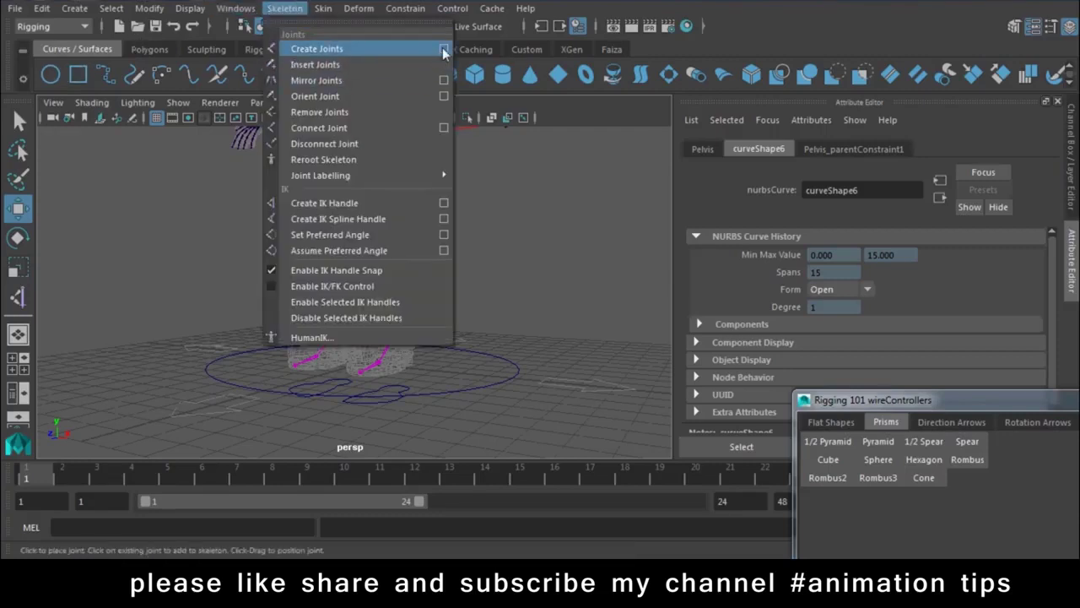
pyautogui.click(445, 204)
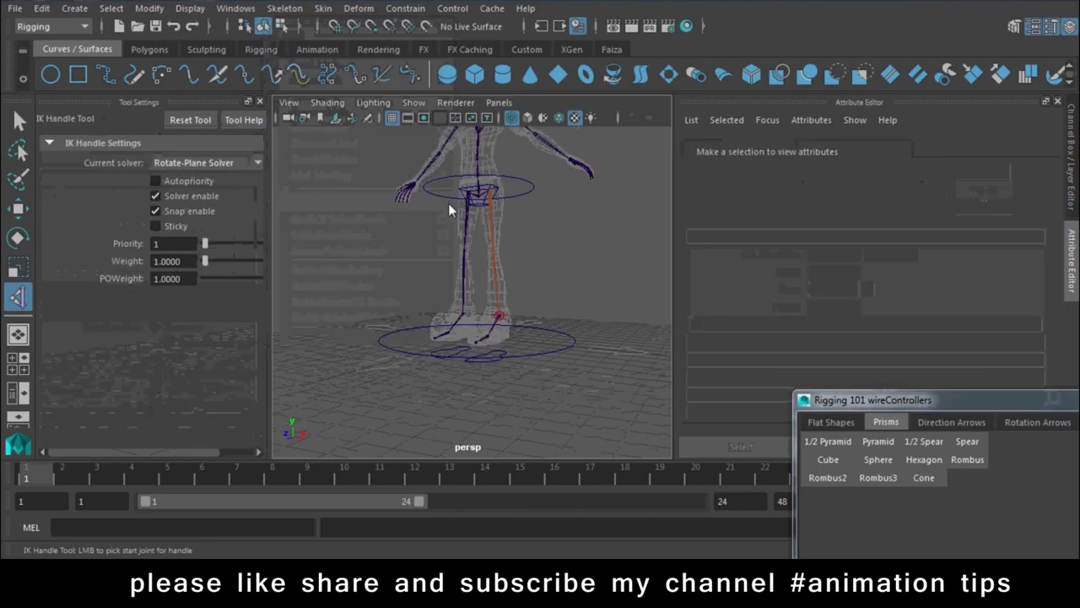
pyautogui.scroll(3, 501, 326)
pyautogui.scroll(3, 489, 318)
pyautogui.click(487, 338)
pyautogui.click(200, 162)
pyautogui.click(208, 183)
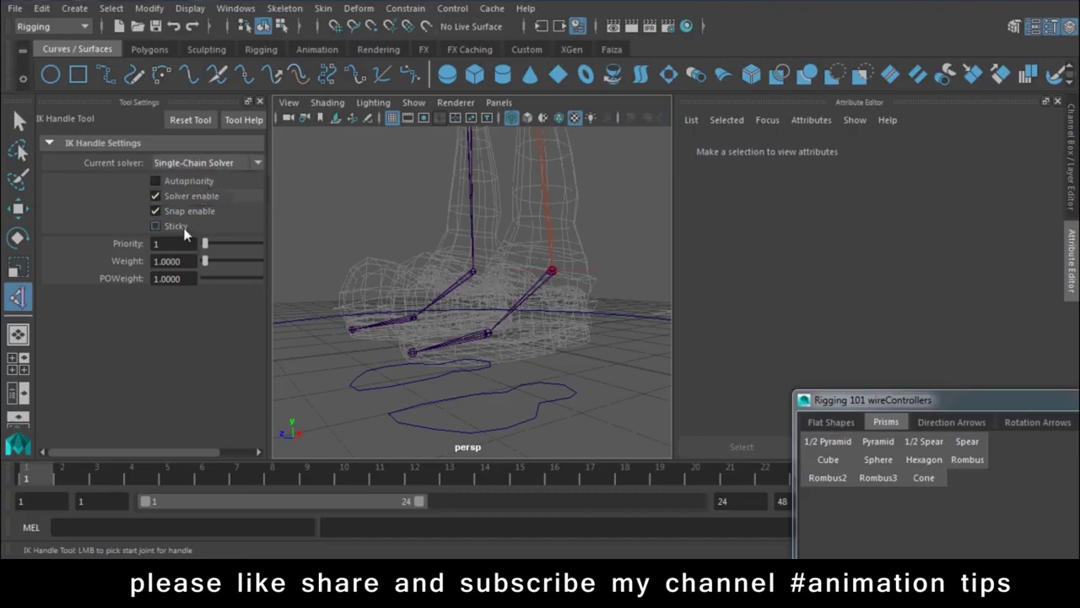
# Create single-chain IK handles from the left ankle to the ball and from the ball to the toe.
pyautogui.keyDown('alt'); pyautogui.moveTo(663, 327); pyautogui.dragTo(493, 317); pyautogui.keyUp('alt')
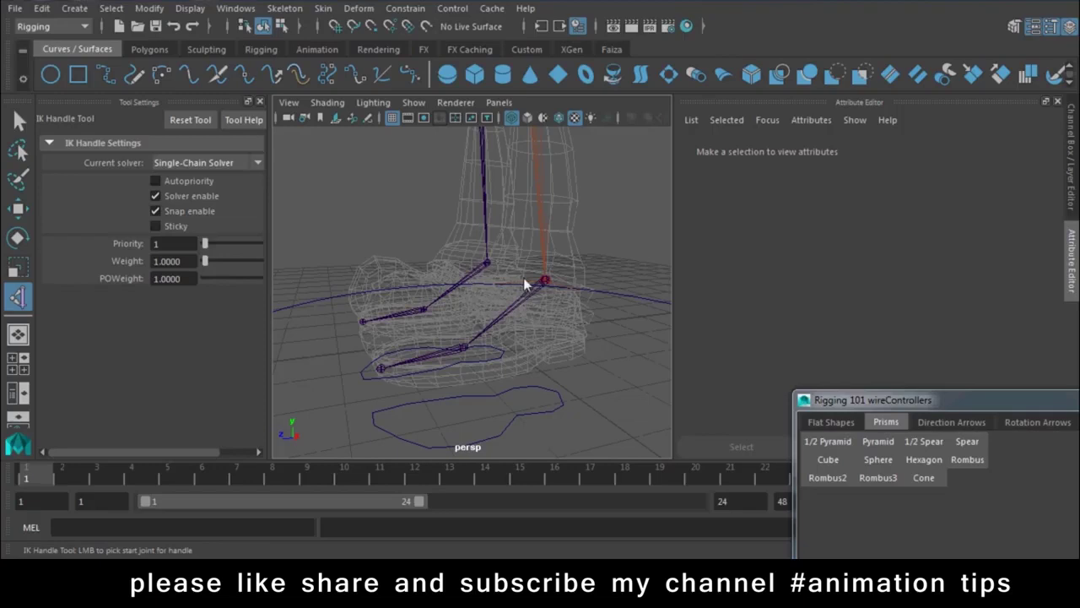
pyautogui.click(545, 280)
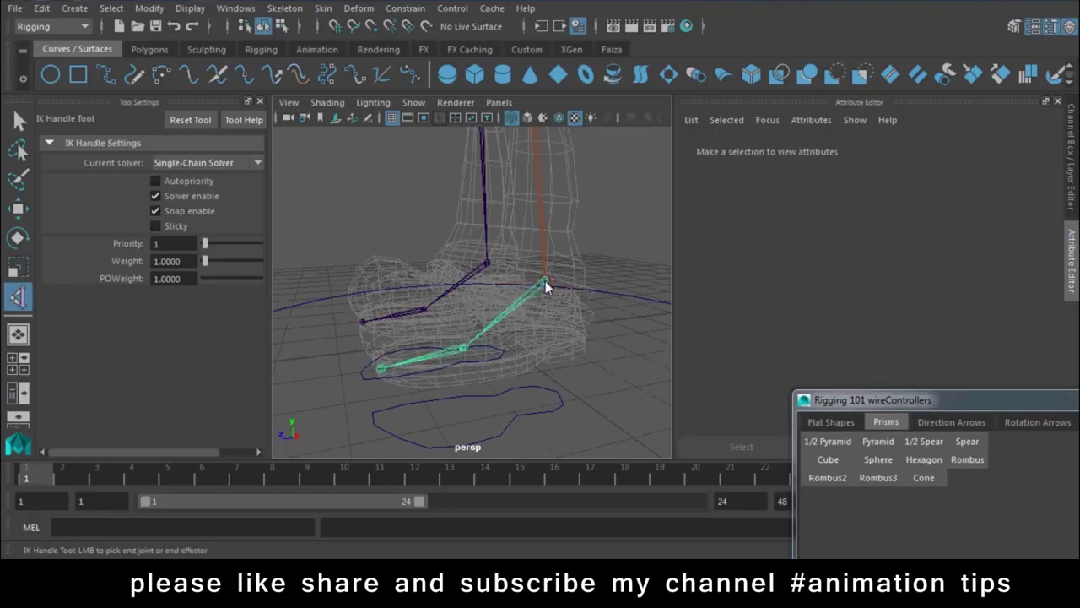
pyautogui.click(463, 348)
pyautogui.press('w')
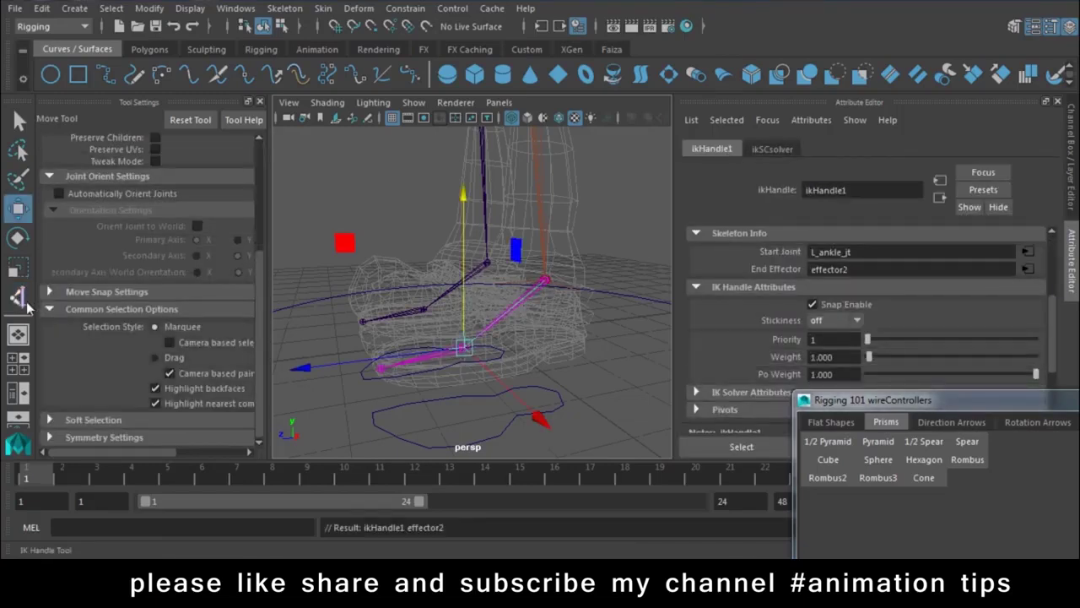
pyautogui.click(19, 297)
pyautogui.click(463, 349)
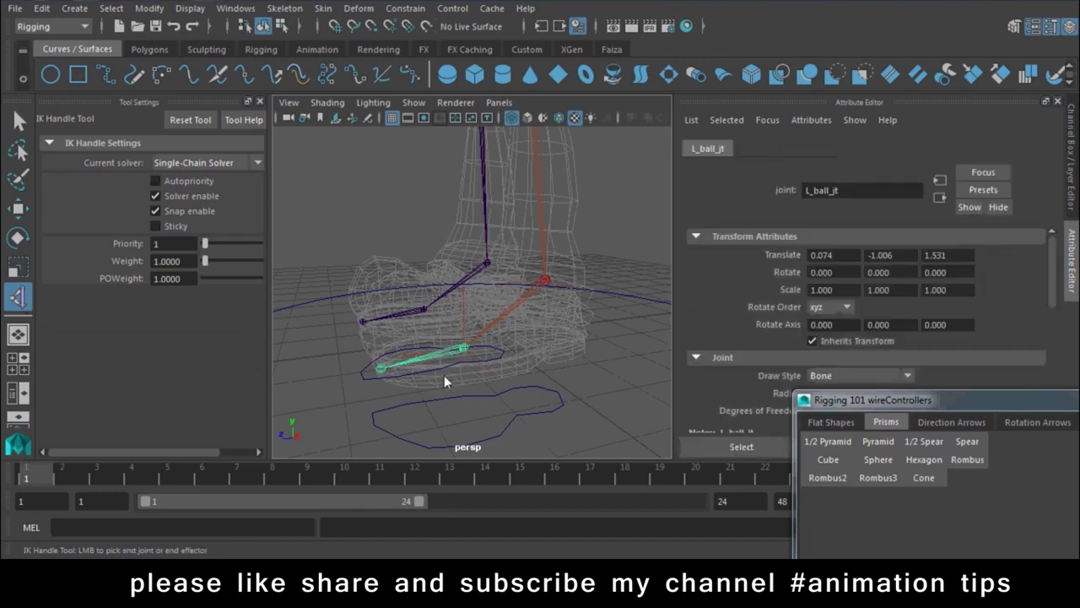
pyautogui.press('w')
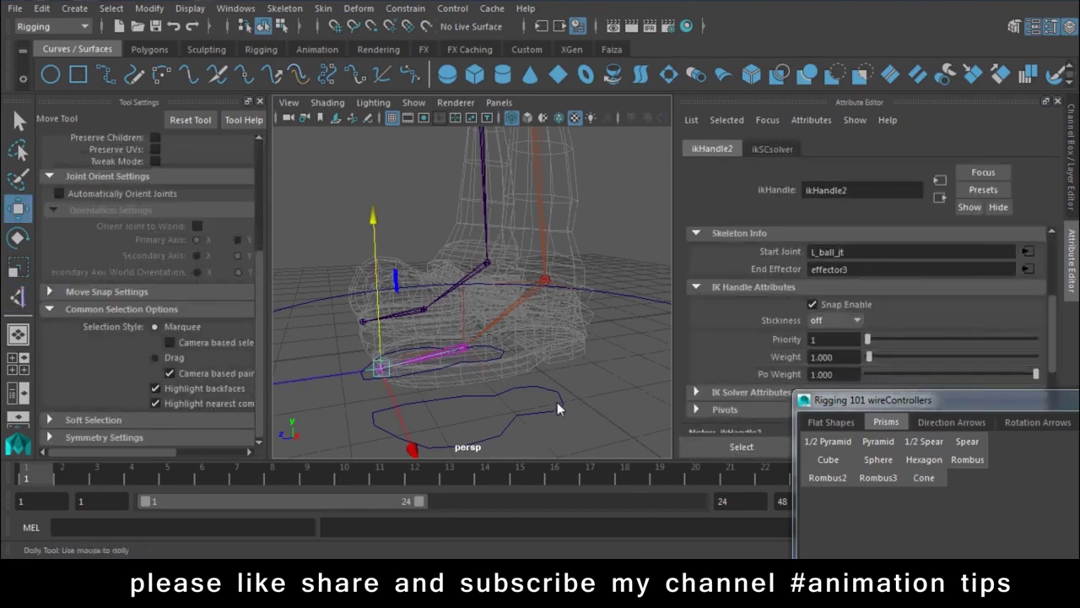
pyautogui.keyDown('alt'); pyautogui.moveTo(557, 402); pyautogui.dragTo(487, 284); pyautogui.keyUp('alt')
pyautogui.click(501, 255)
# Undo the pelvis test move and get back to the left foot IK handle selected.
pyautogui.hotkey('ctrl', 'z')
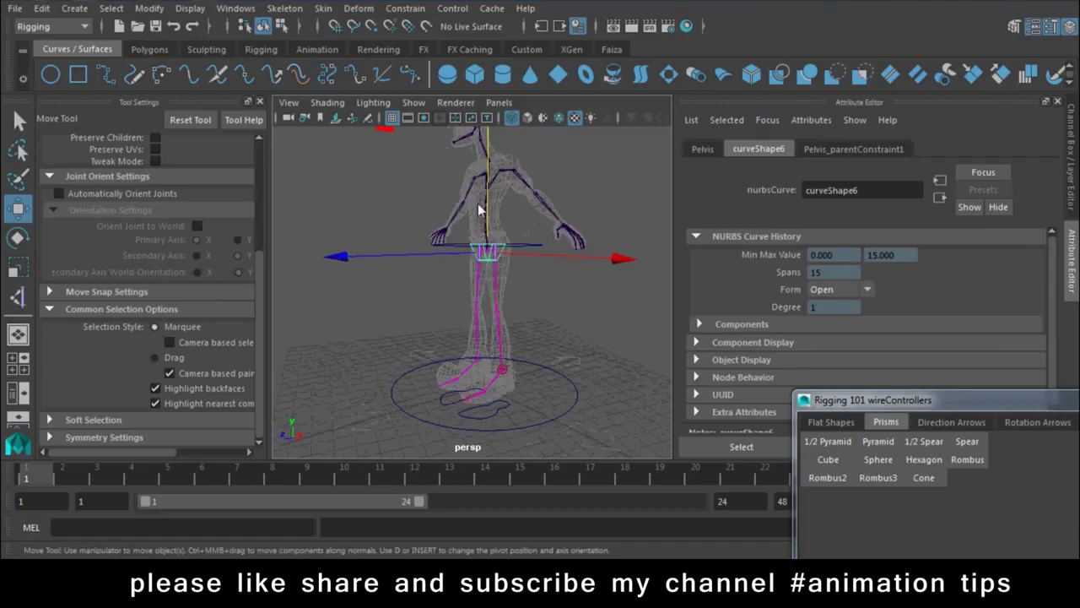
pyautogui.hotkey('shift', 'z')
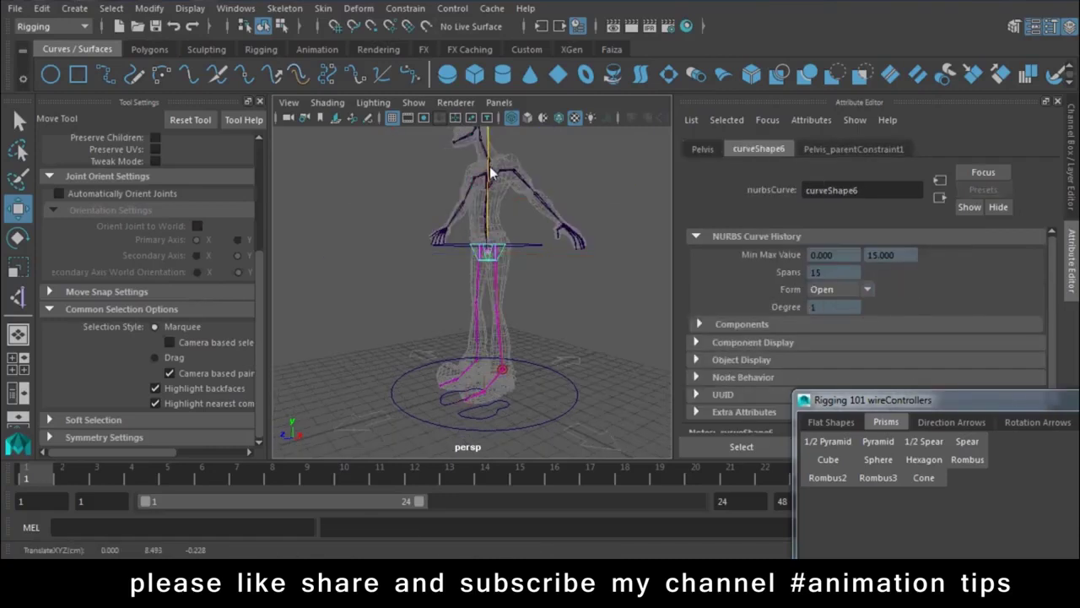
pyautogui.hotkey('shift', 'z')
pyautogui.hotkey('ctrl', 'z')
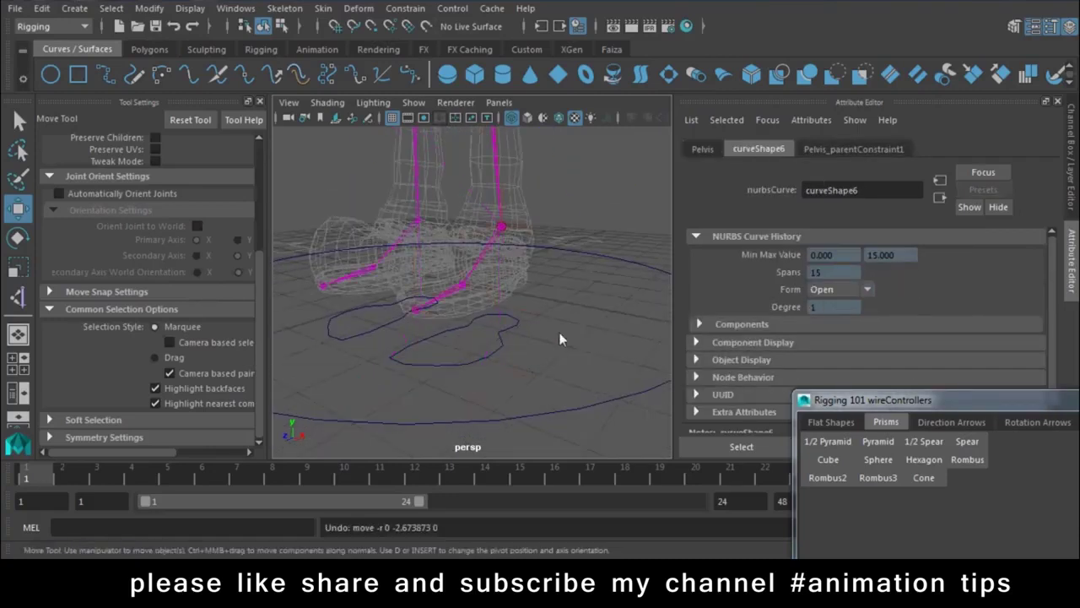
pyautogui.hotkey('ctrl', 'z')
pyautogui.hotkey('ctrl', 'z')
pyautogui.hotkey('ctrl', 'z')
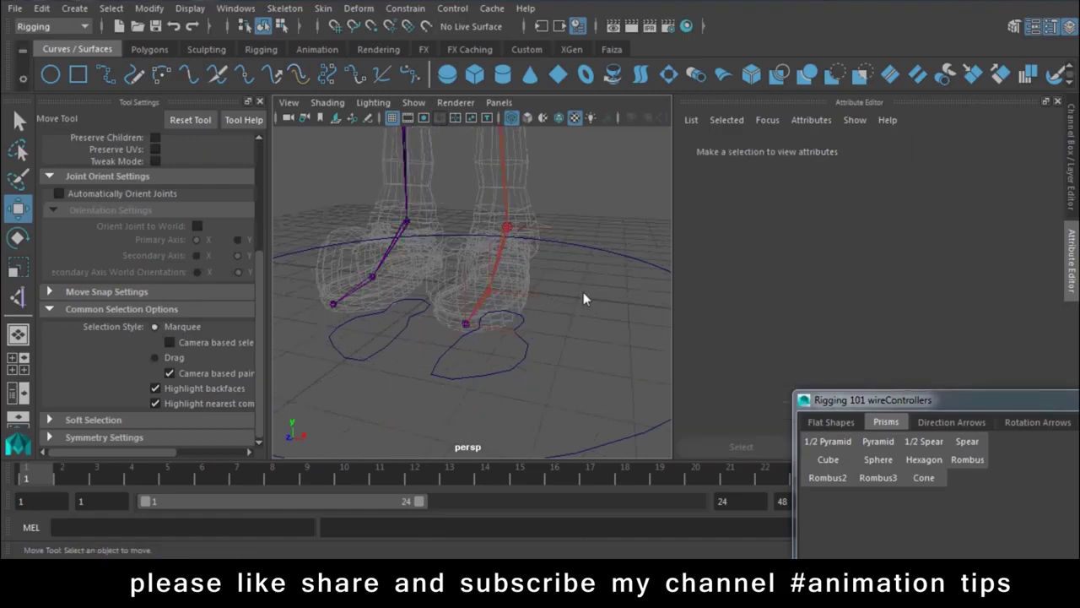
pyautogui.hotkey('ctrl', 'z')
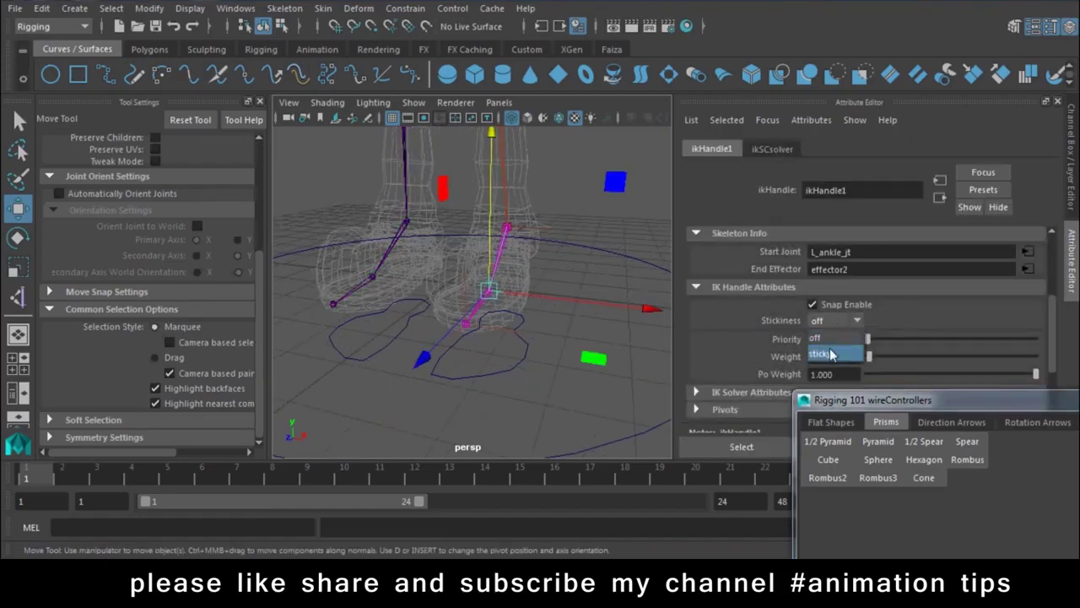
pyautogui.hotkey('ctrl', 'z')
# Set the foot IK handle's Stickiness to sticky and move the controller shapes window aside.
pyautogui.click(840, 320)
pyautogui.click(836, 348)
pyautogui.hotkey('ctrl', 'z')
pyautogui.hotkey('ctrl', 'z')
pyautogui.hotkey('ctrl', 'z')
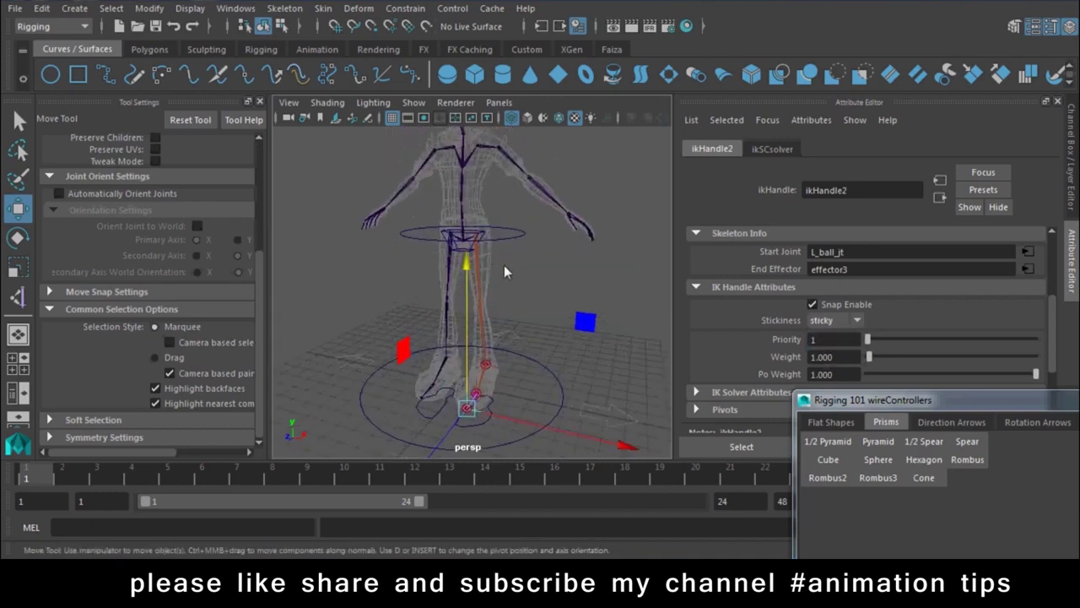
pyautogui.click(485, 236)
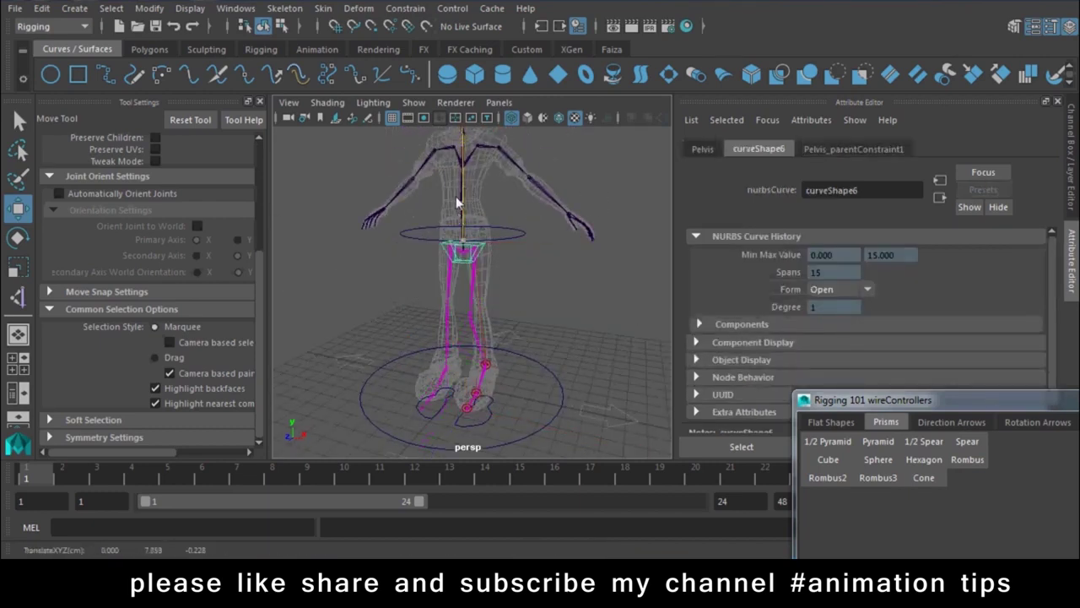
pyautogui.moveTo(945, 400); pyautogui.dragTo(537, 427)
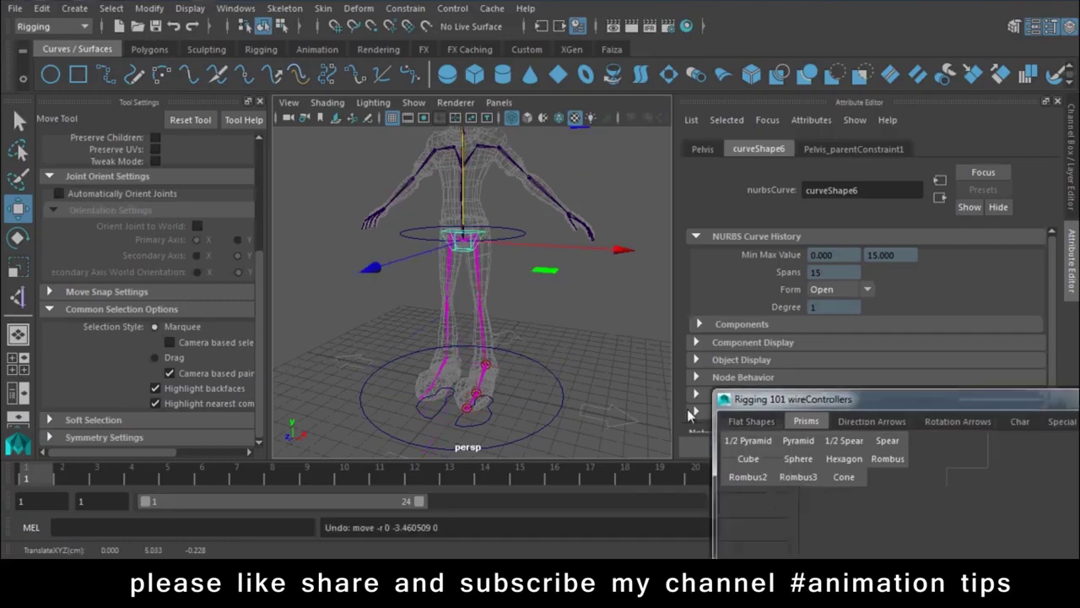
# Close the controller shapes window and Tool Settings, show the Channel Box, and undo pelvis moves.
pyautogui.click(810, 422)
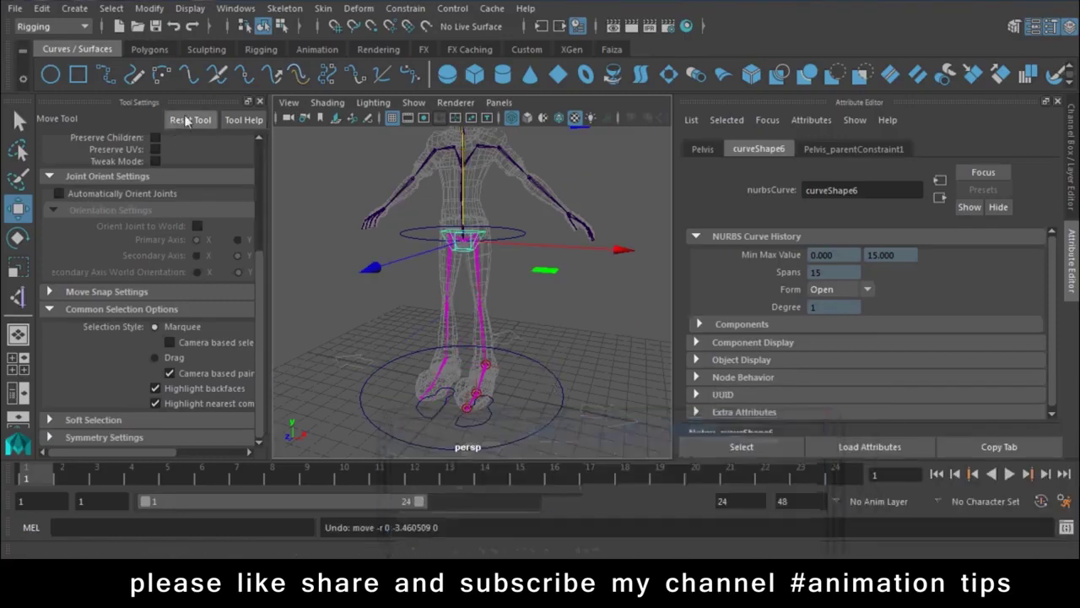
pyautogui.click(260, 102)
pyautogui.hotkey('ctrl', 'a')
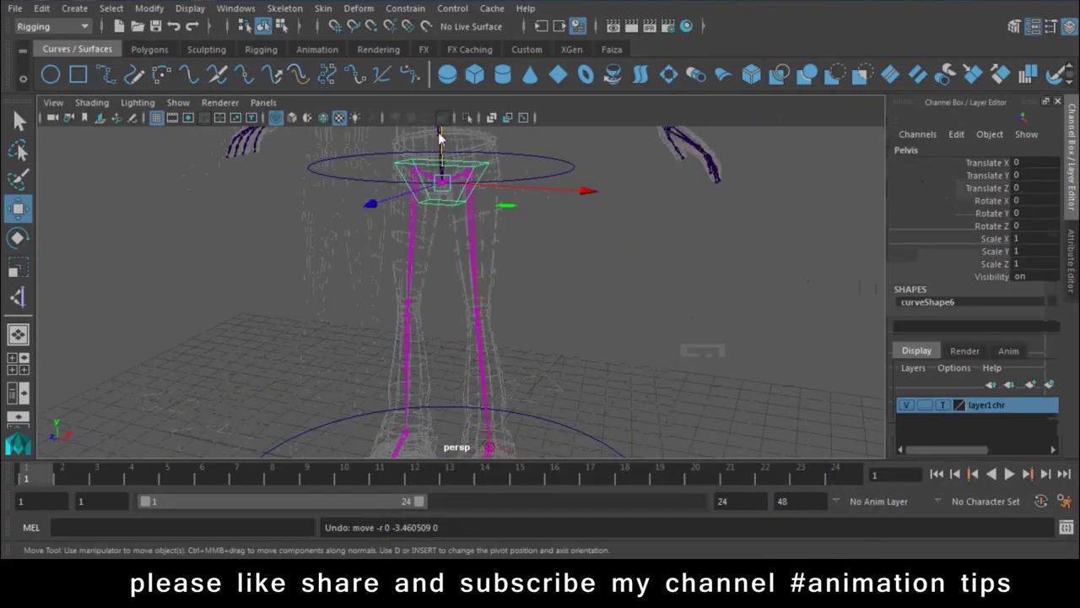
pyautogui.hotkey('ctrl', 'z')
pyautogui.hotkey('ctrl', 'z')
pyautogui.hotkey('ctrl', 'z')
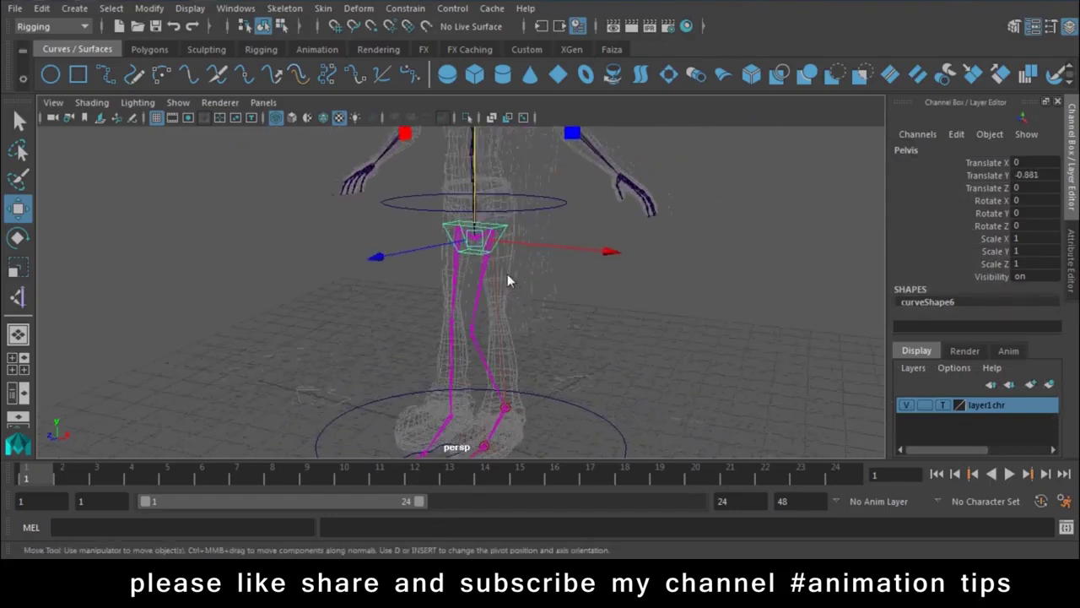
pyautogui.hotkey('ctrl', 'z')
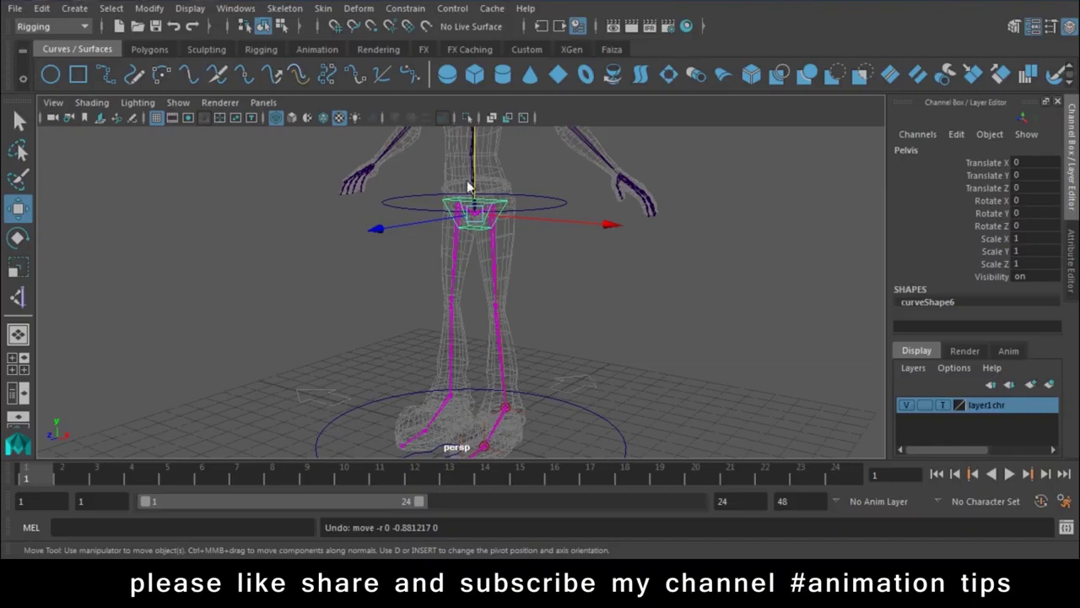
# Test-lower the pelvis, undo it, and select the right thigh joint R_thigh_jt.
pyautogui.moveTo(478, 164); pyautogui.dragTo(500, 339)
pyautogui.hotkey('ctrl', 'z')
pyautogui.scroll(5, 515, 321)
pyautogui.moveTo(571, 394)
pyautogui.keyDown('alt'); pyautogui.mouseDown()
pyautogui.moveTo(533, 434)
pyautogui.moveTo(526, 411)
pyautogui.mouseUp(); pyautogui.keyUp('alt')
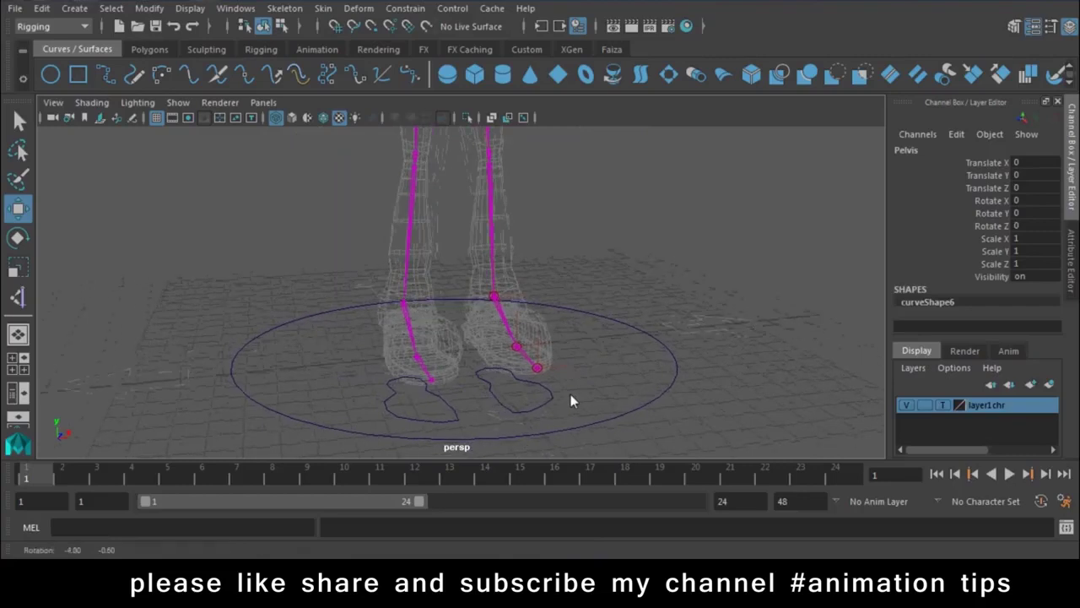
pyautogui.moveTo(403, 326)
pyautogui.keyDown('alt'); pyautogui.mouseDown(button='right')
pyautogui.moveTo(477, 420)
pyautogui.moveTo(415, 231)
pyautogui.mouseUp(button='right'); pyautogui.keyUp('alt')
pyautogui.moveTo(414, 231)
pyautogui.keyDown('alt'); pyautogui.mouseDown()
pyautogui.moveTo(410, 275)
pyautogui.moveTo(308, 236)
pyautogui.mouseUp(); pyautogui.keyUp('alt')
pyautogui.click(373, 240)
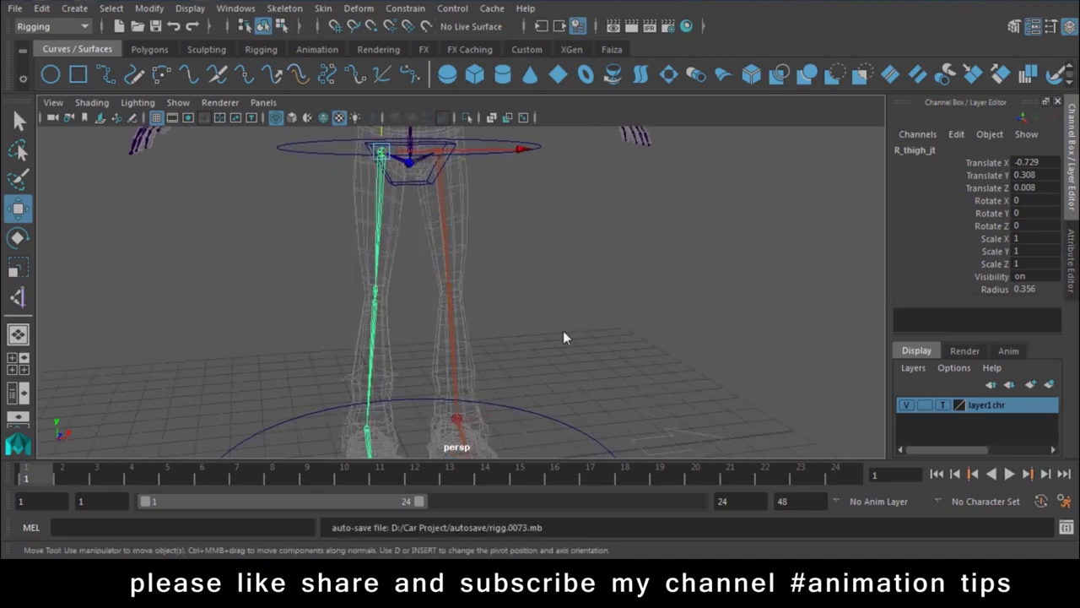
# Create a sticky Rotate-Plane IK handle on the right leg from thigh to ankle.
pyautogui.doubleClick(19, 297)
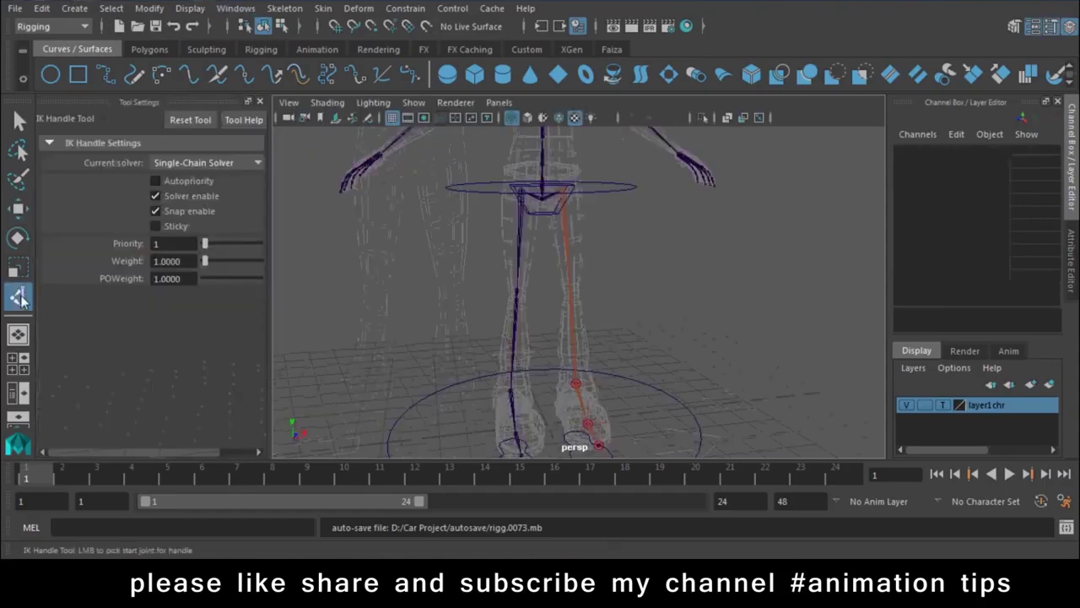
pyautogui.click(155, 227)
pyautogui.click(216, 164)
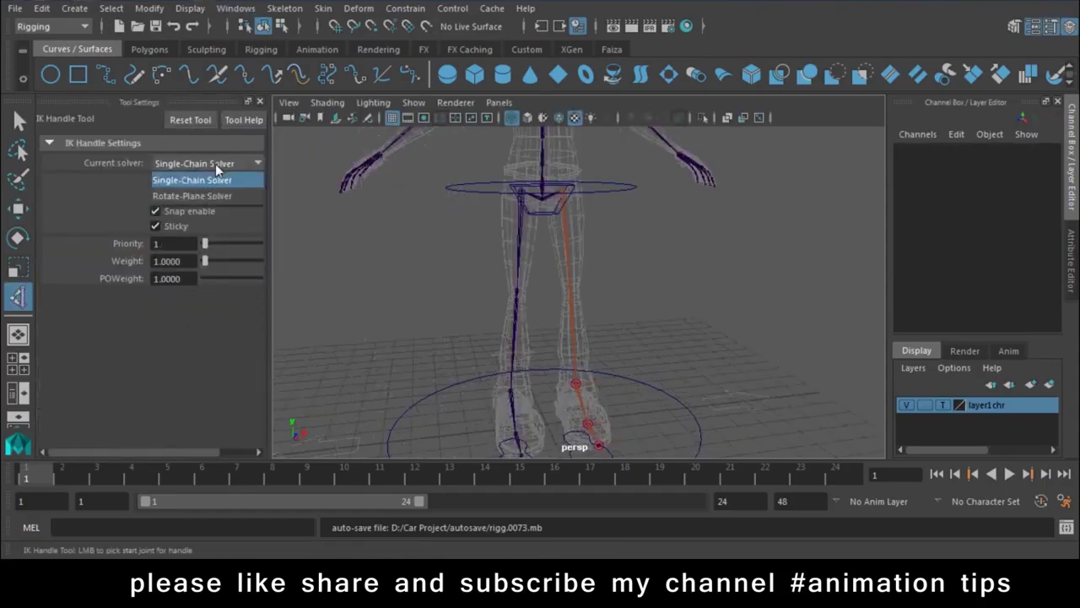
pyautogui.click(200, 196)
pyautogui.keyDown('alt'); pyautogui.moveTo(446, 294); pyautogui.dragTo(449, 264); pyautogui.keyUp('alt')
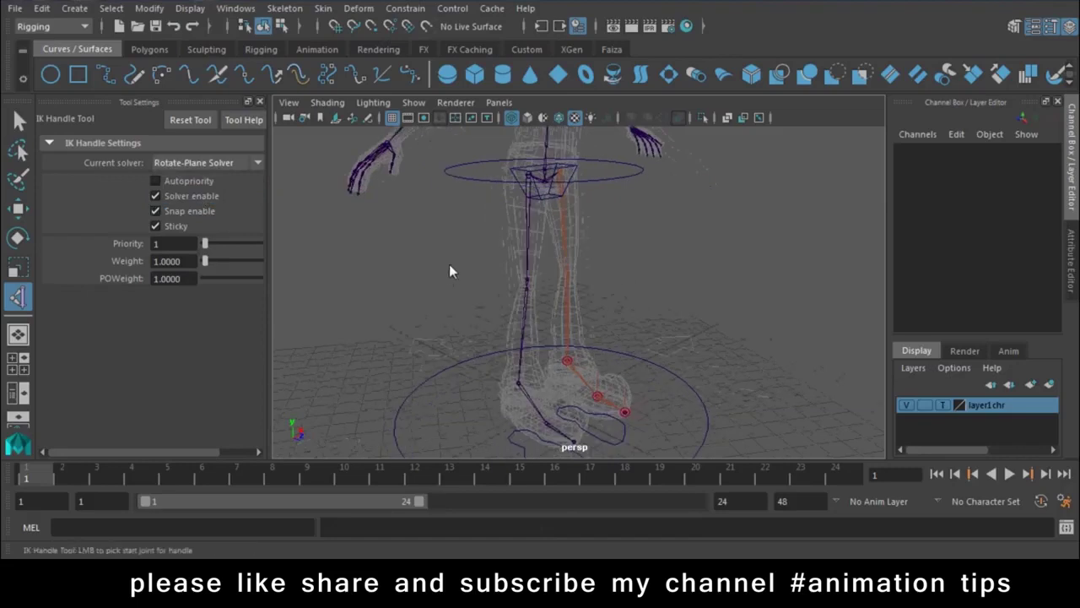
pyautogui.click(530, 175)
pyautogui.click(521, 385)
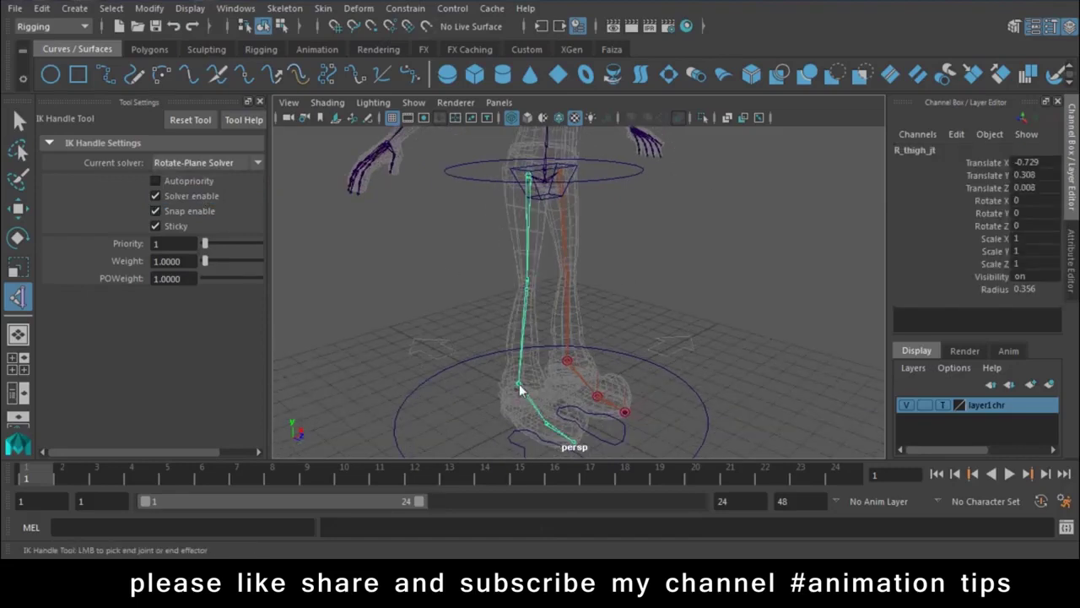
pyautogui.press('w')
# Add single-chain IK handles on the right foot from ankle to ball and from ball to toe.
pyautogui.keyDown('alt'); pyautogui.moveTo(557, 372); pyautogui.dragTo(575, 272, button='middle'); pyautogui.keyUp('alt')
pyautogui.scroll(5, 507, 304)
pyautogui.click(17, 296)
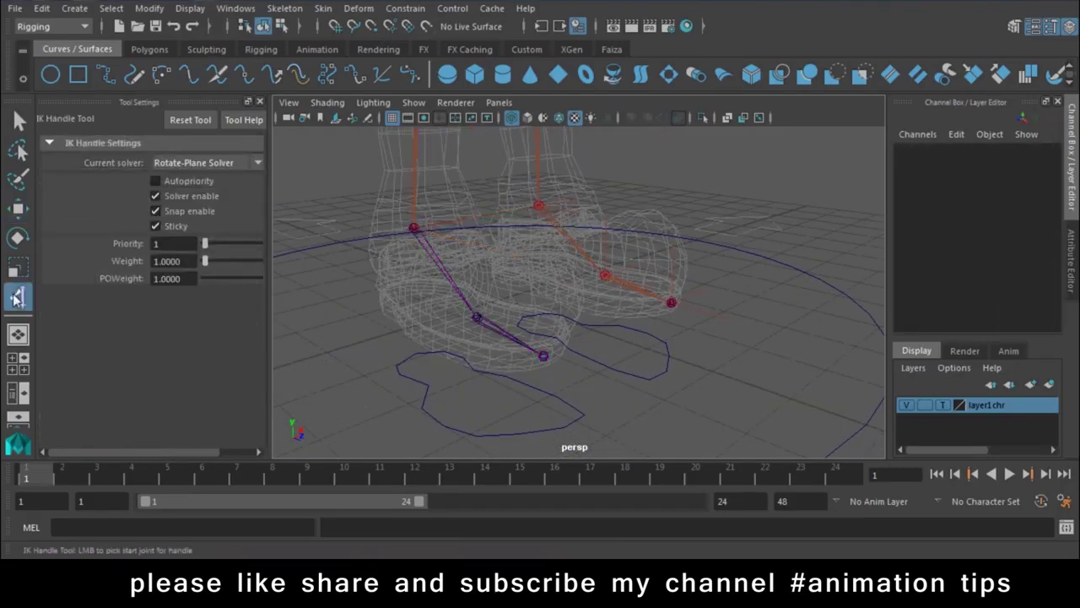
pyautogui.click(173, 162)
pyautogui.click(173, 177)
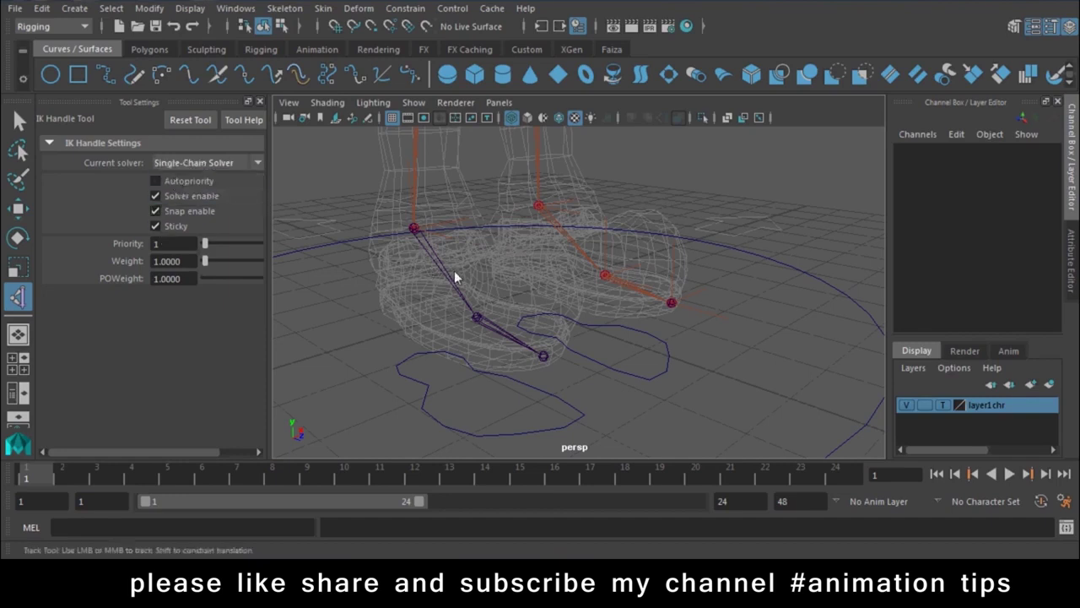
pyautogui.keyDown('alt'); pyautogui.moveTo(454, 271); pyautogui.dragTo(469, 288, button='middle'); pyautogui.keyUp('alt')
pyautogui.click(429, 249)
pyautogui.click(493, 338)
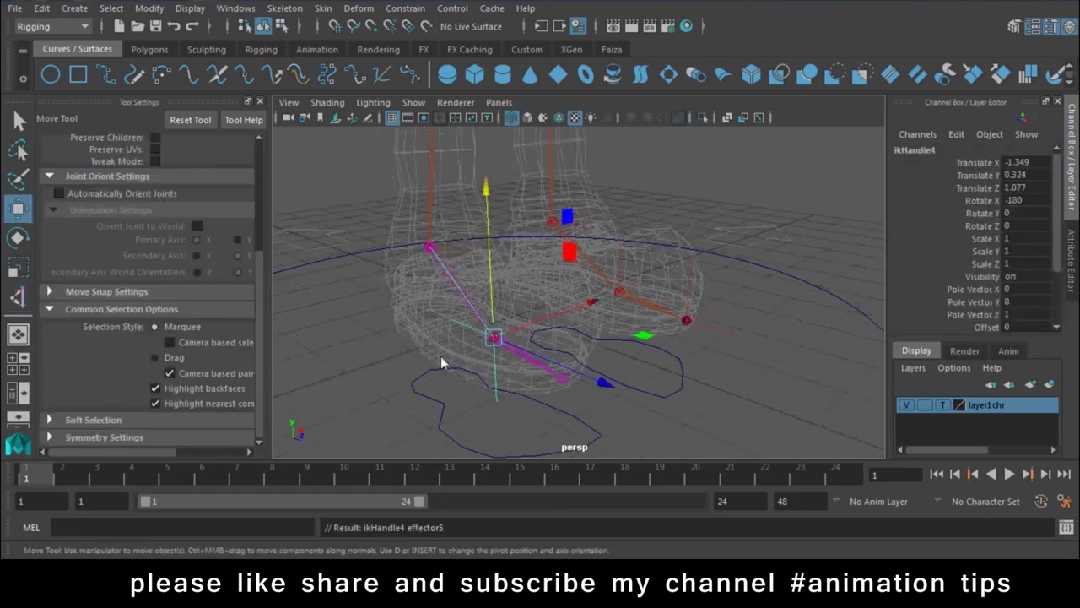
pyautogui.click(18, 300)
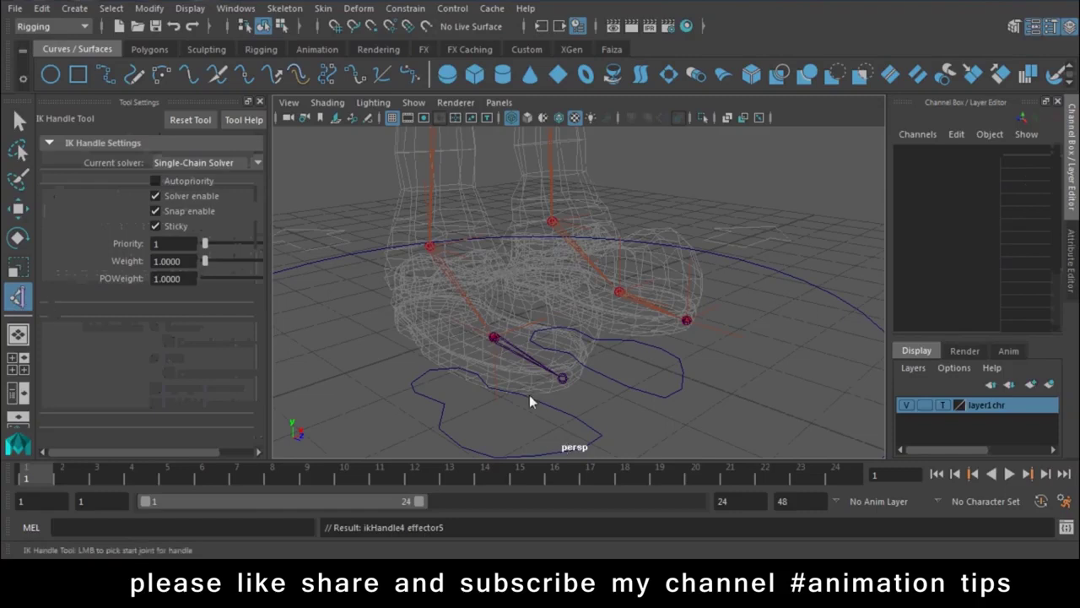
pyautogui.click(495, 338)
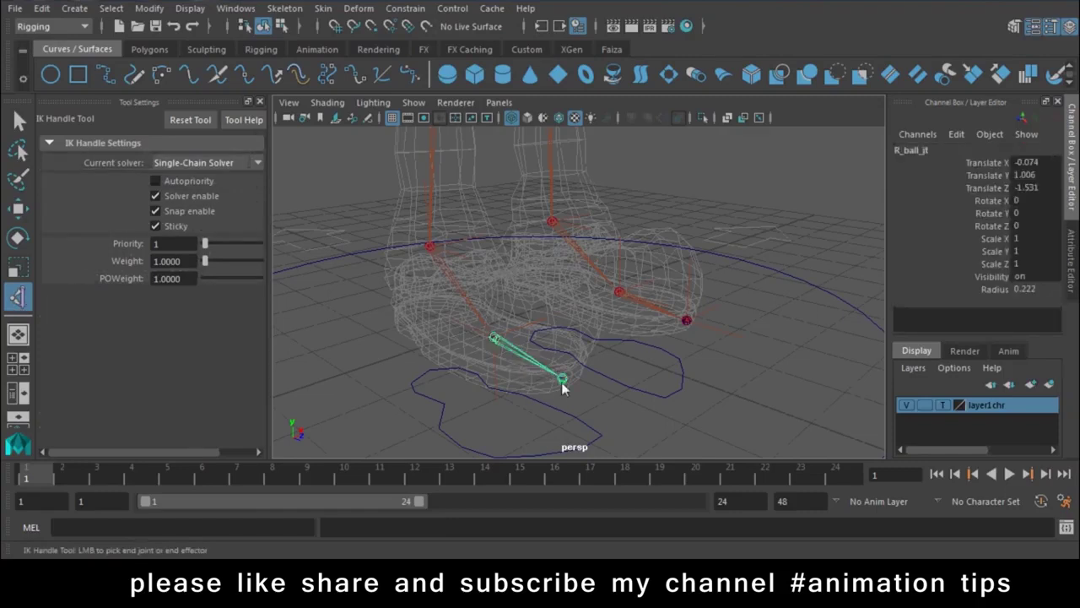
pyautogui.click(563, 379)
# Select the pelvis and lower it to test the leg bend.
pyautogui.moveTo(488, 297)
pyautogui.keyDown('alt'); pyautogui.mouseDown()
pyautogui.moveTo(524, 235)
pyautogui.moveTo(520, 169)
pyautogui.moveTo(601, 296)
pyautogui.moveTo(405, 298)
pyautogui.mouseUp(); pyautogui.keyUp('alt')
pyautogui.click(524, 236)
pyautogui.moveTo(582, 229); pyautogui.dragTo(579, 201)
# Drop the pelvis to test the legs, undo back to Translate Y 0, and close Tool Settings.
pyautogui.hotkey('ctrl', 'z')
pyautogui.keyDown('alt'); pyautogui.moveTo(530, 234); pyautogui.dragTo(604, 352); pyautogui.keyUp('alt')
pyautogui.keyDown('alt'); pyautogui.moveTo(599, 344); pyautogui.dragTo(643, 339, button='right'); pyautogui.keyUp('alt')
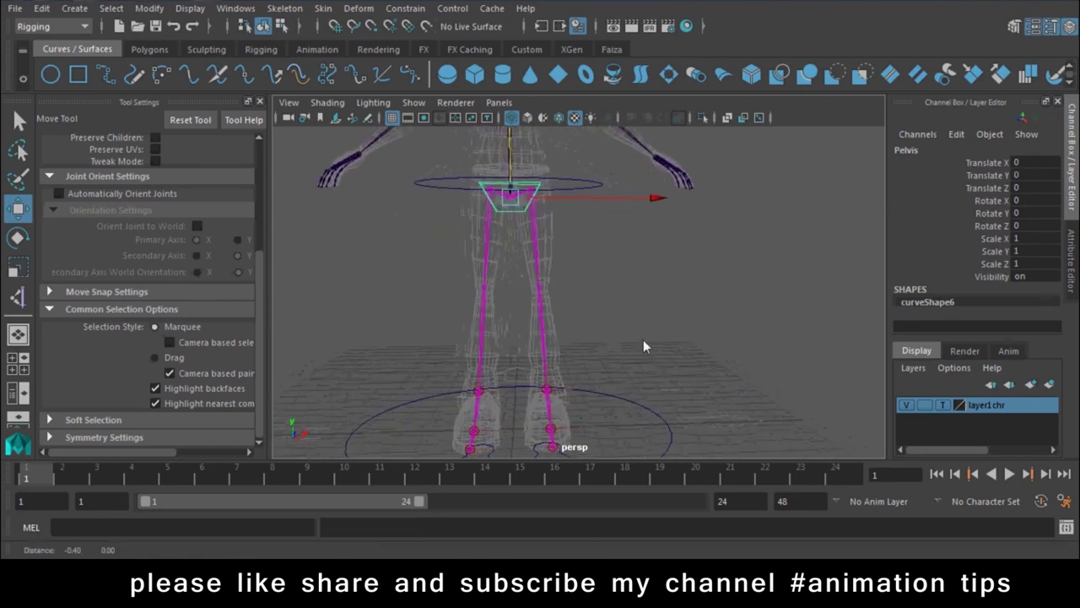
pyautogui.keyDown('alt'); pyautogui.moveTo(643, 339); pyautogui.dragTo(669, 354, button='middle'); pyautogui.keyUp('alt')
pyautogui.keyDown('alt'); pyautogui.moveTo(669, 354); pyautogui.dragTo(641, 341, button='right'); pyautogui.keyUp('alt')
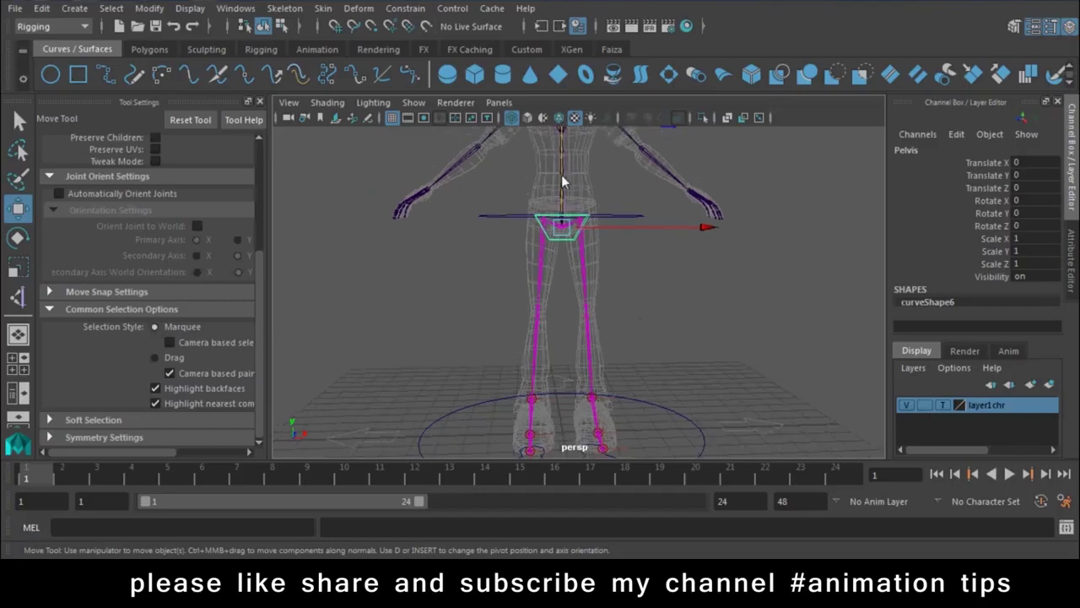
pyautogui.moveTo(561, 175)
pyautogui.mouseDown()
pyautogui.moveTo(677, 263)
pyautogui.moveTo(562, 276)
pyautogui.mouseUp()
pyautogui.hotkey('ctrl', 'z')
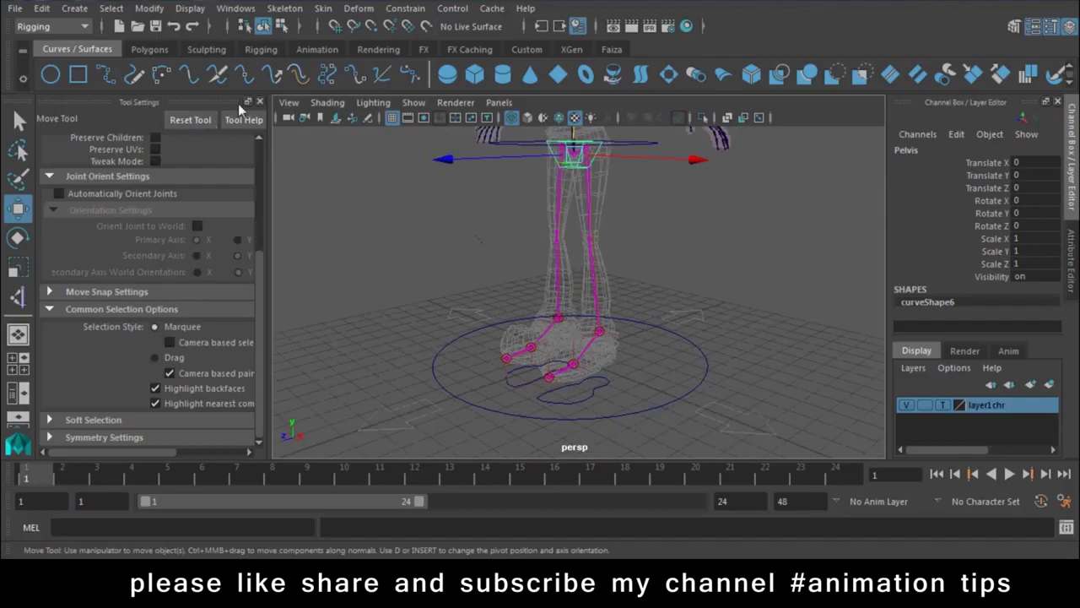
pyautogui.click(259, 101)
pyautogui.moveTo(378, 252)
pyautogui.keyDown('alt'); pyautogui.mouseDown(button='right')
pyautogui.moveTo(537, 376)
pyautogui.moveTo(546, 358)
pyautogui.mouseUp(button='right'); pyautogui.keyUp('alt')
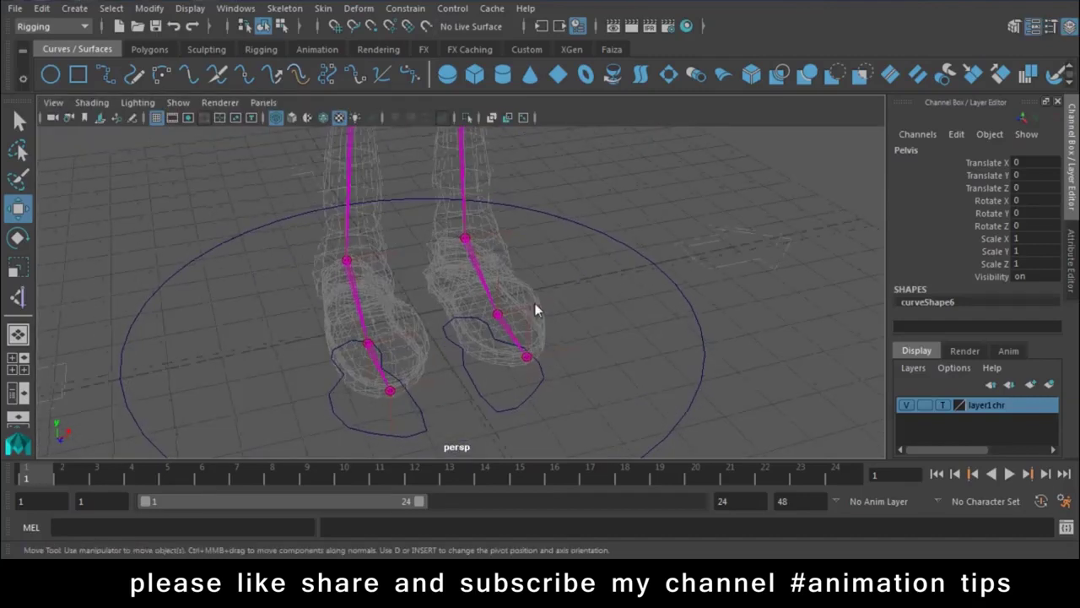
# Rename the left ankle-to-ball IK handle to L_ball_ik.
pyautogui.click(466, 238)
pyautogui.doubleClick(937, 149)
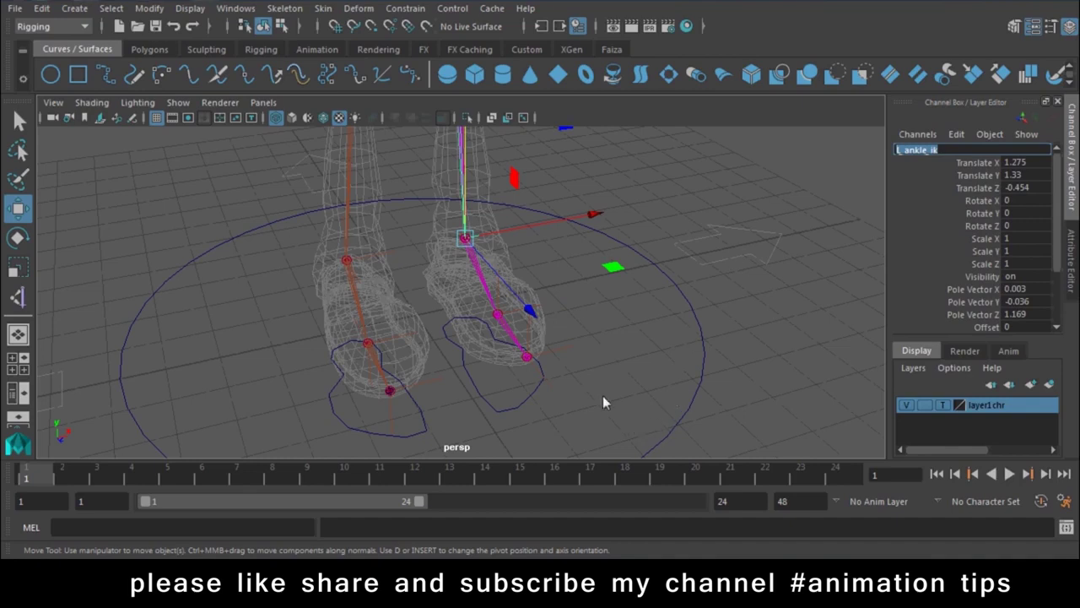
pyautogui.click(541, 304)
pyautogui.click(498, 314)
pyautogui.doubleClick(917, 149)
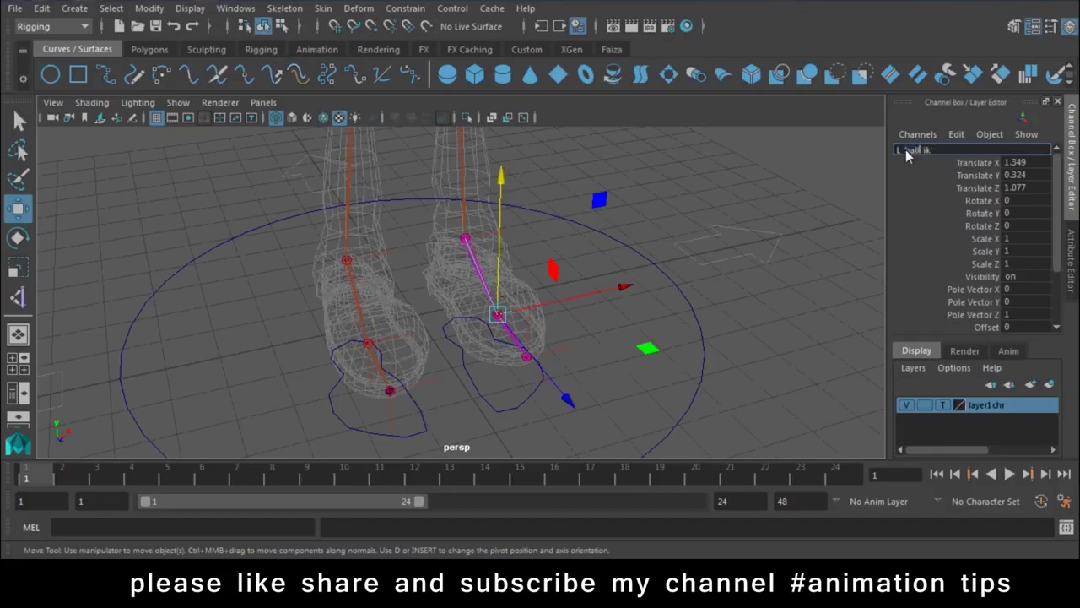
pyautogui.press('Return')
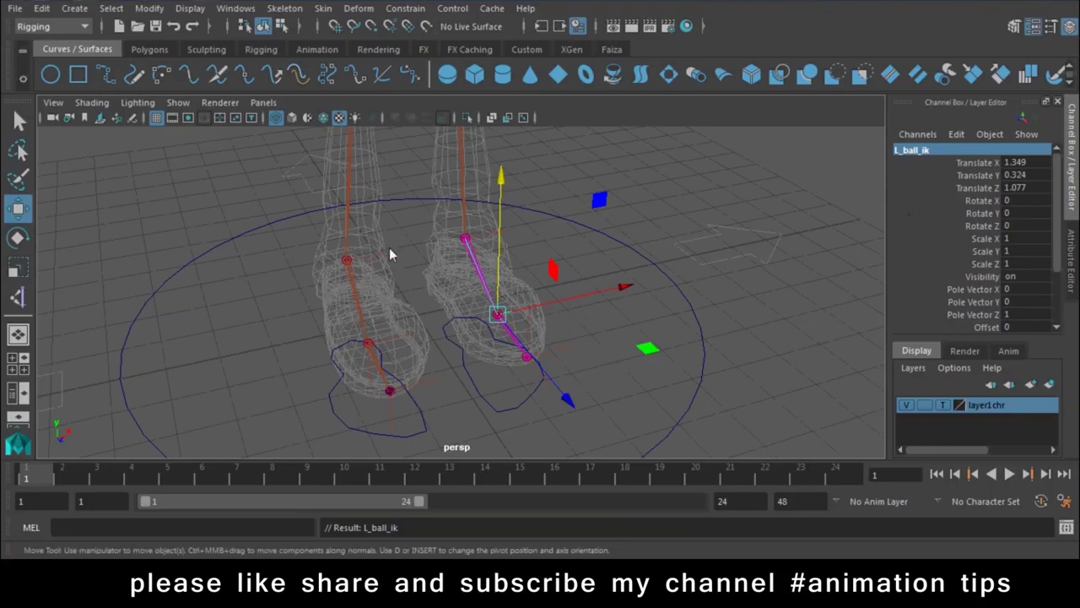
# Rename the left ball-to-toe IK handle to L_toe_ik.
pyautogui.click(527, 356)
pyautogui.doubleClick(922, 152)
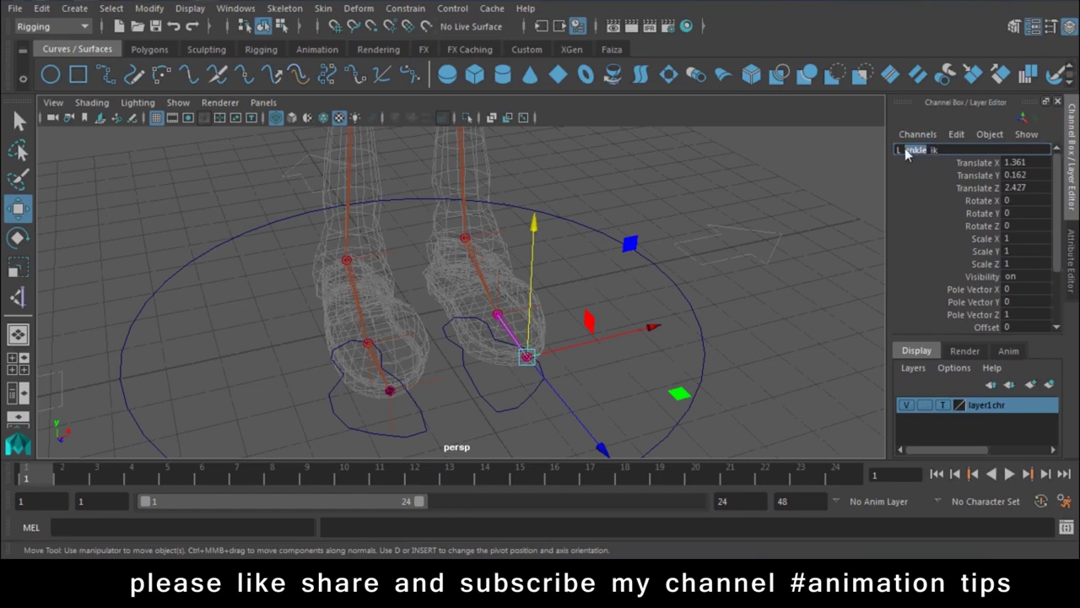
pyautogui.write('toe')
pyautogui.press('Return')
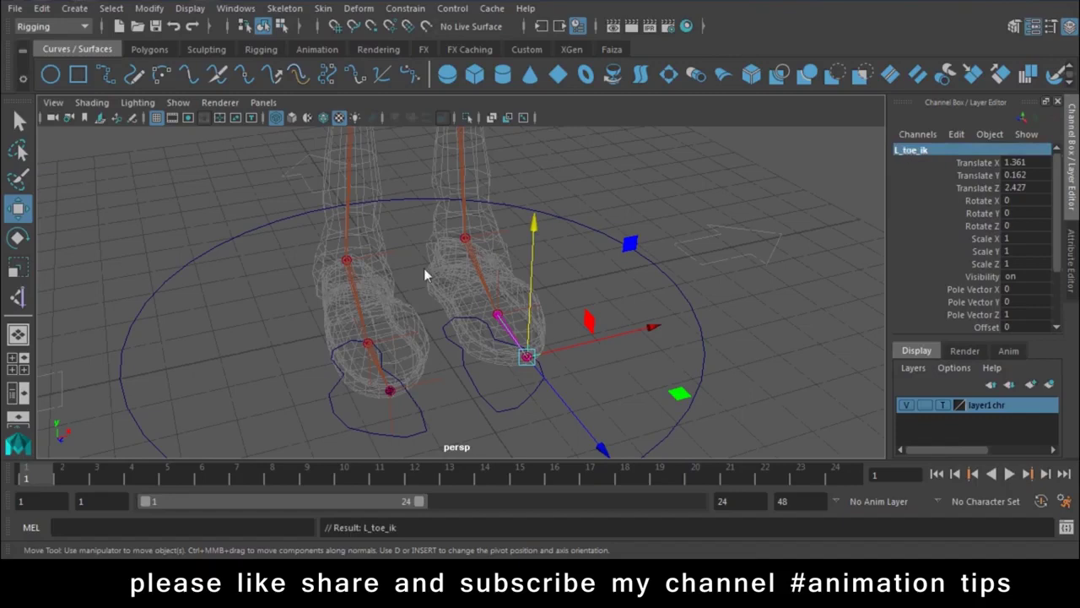
# Rename the right ankle IK handle to R_ankle_ik.
pyautogui.click(391, 390)
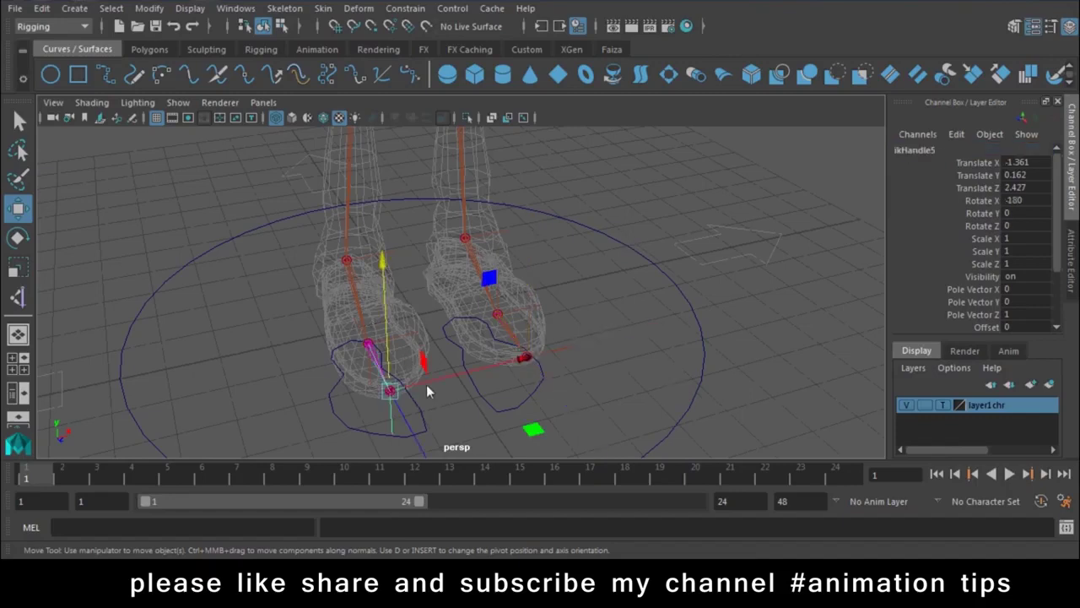
pyautogui.click(396, 250)
pyautogui.click(346, 260)
pyautogui.click(384, 231)
pyautogui.click(346, 260)
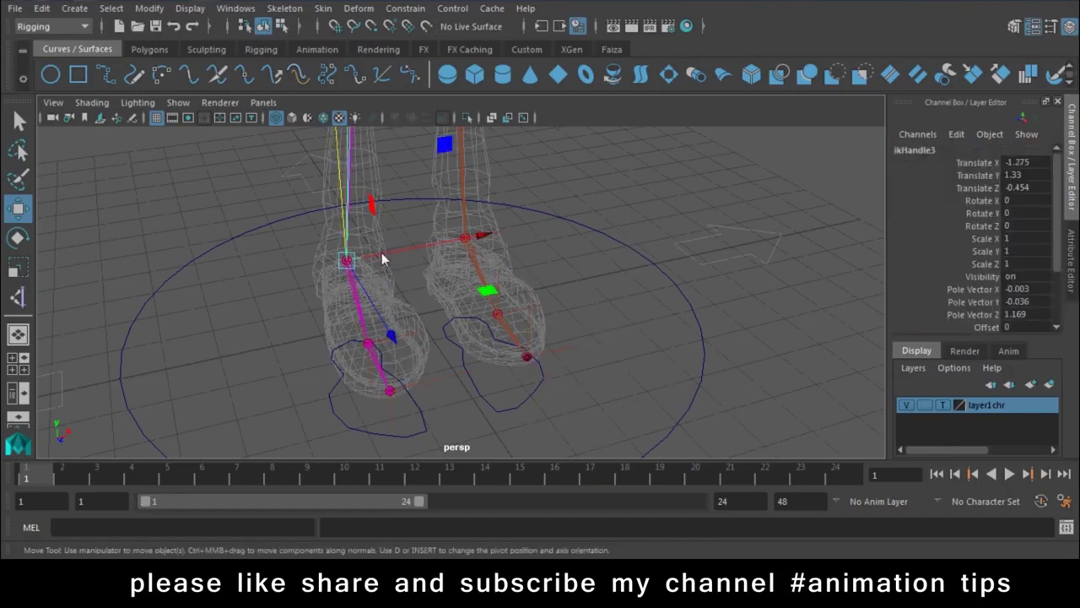
pyautogui.doubleClick(914, 150)
pyautogui.write('L_ankle_ikR')
pyautogui.press('Return')
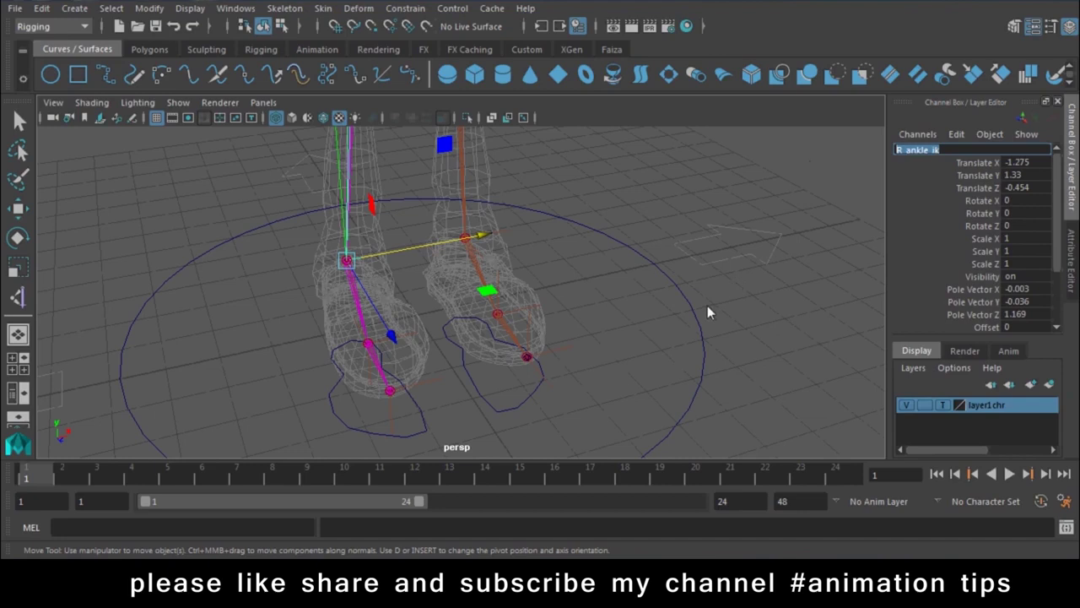
# Rename the right ankle-to-ball IK handle to R_ball_ik.
pyautogui.click(665, 346)
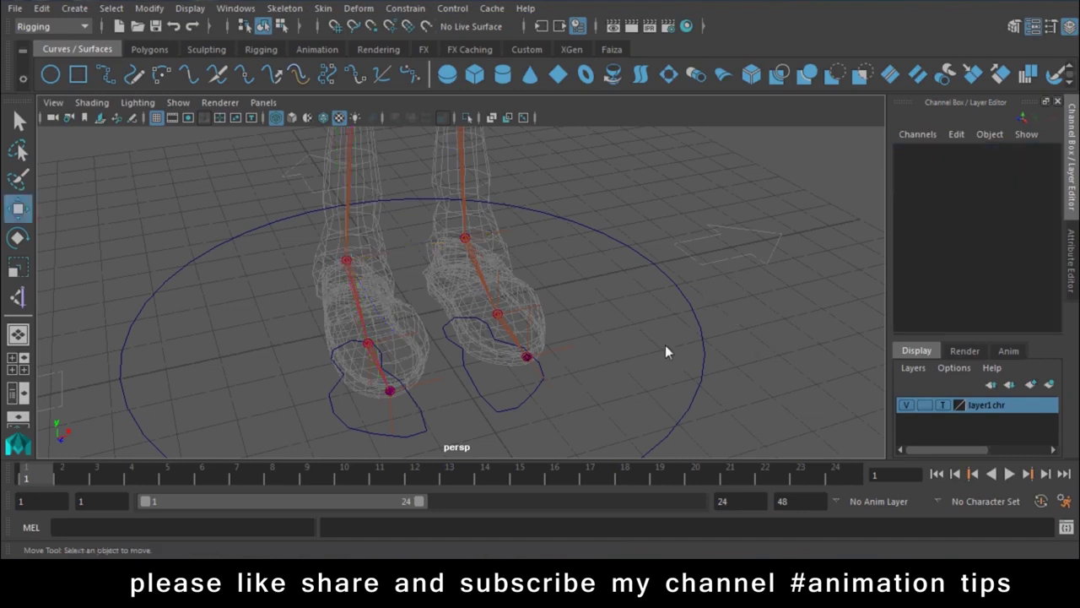
pyautogui.click(406, 335)
pyautogui.doubleClick(933, 150)
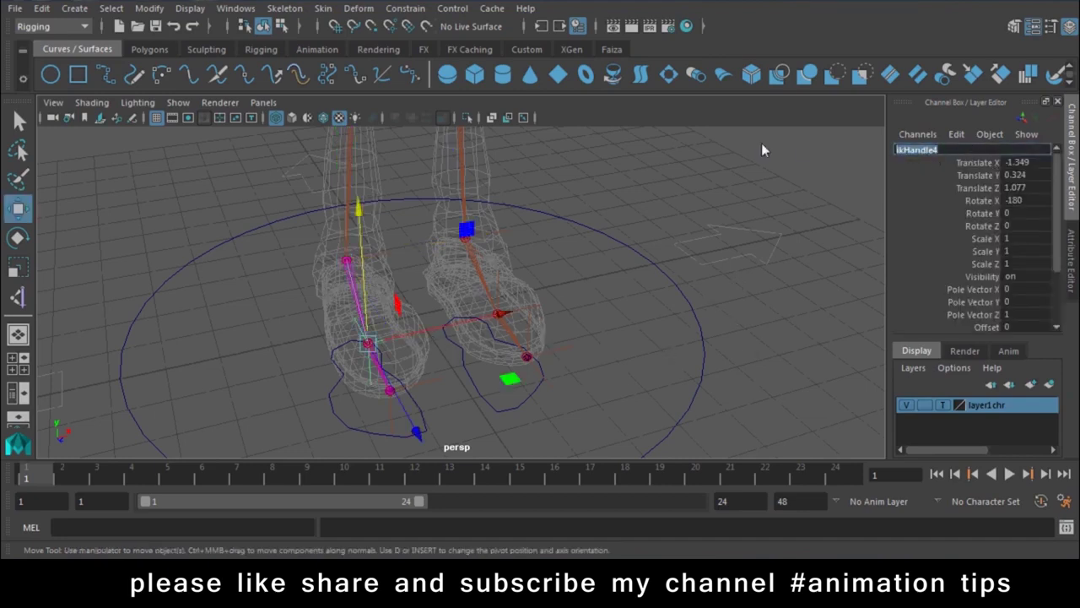
pyautogui.write('R_ankle_ik1')
pyautogui.press('Return')
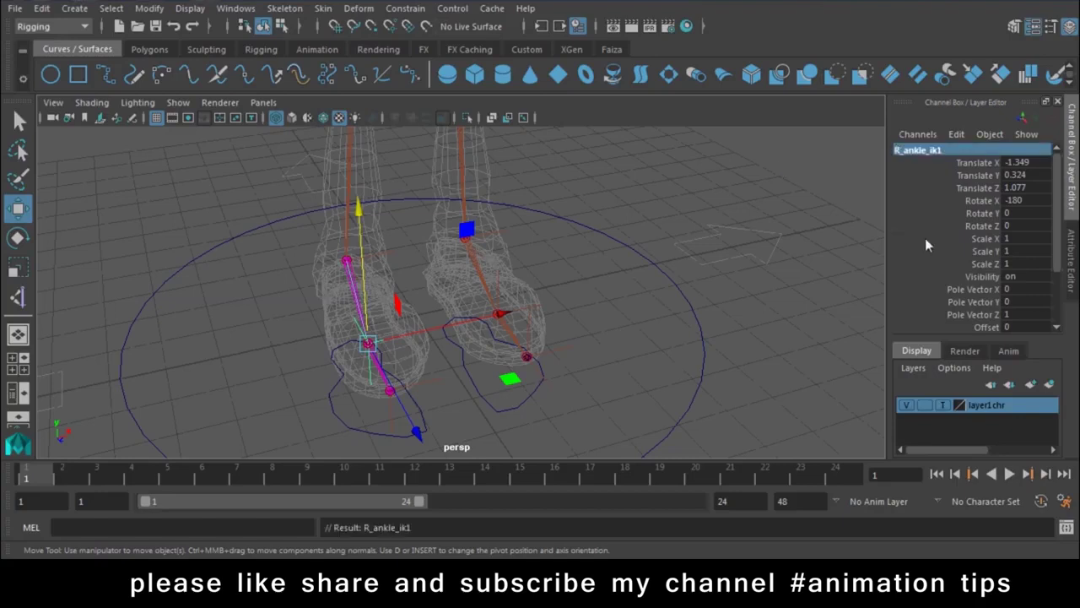
pyautogui.click(933, 152)
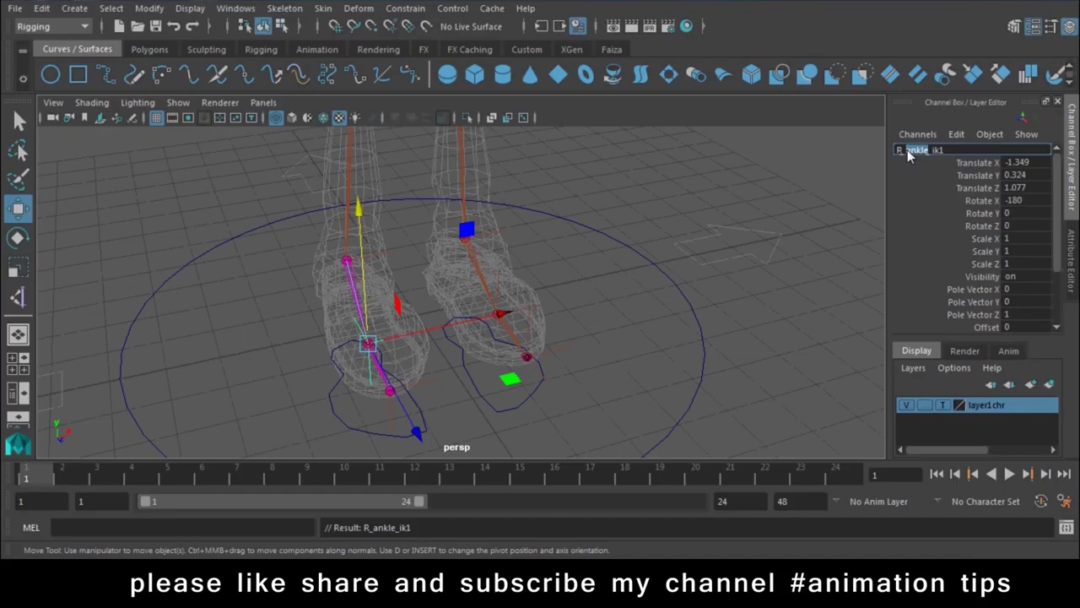
pyautogui.write('ball_')
pyautogui.press('Return')
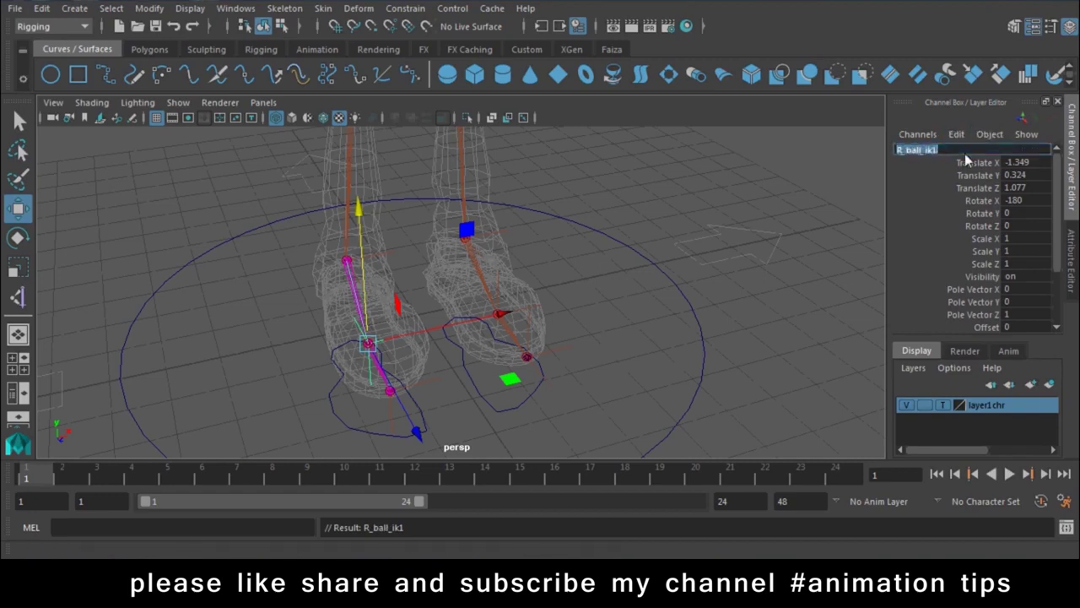
pyautogui.click(967, 153)
pyautogui.press('BackSpace')
pyautogui.press('Return')
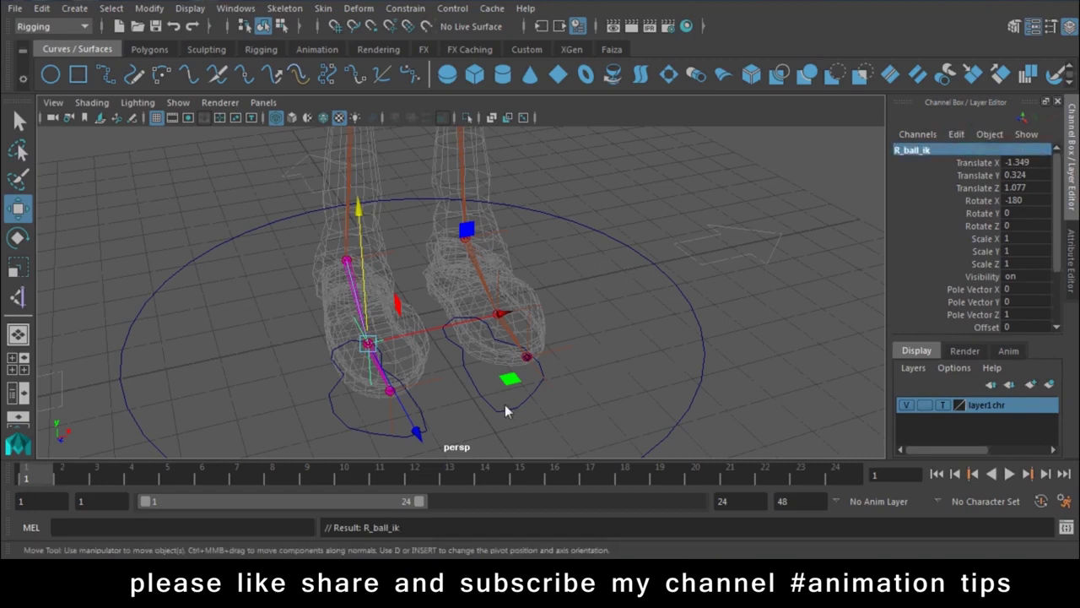
# Rename the right ball-to-toe IK handle in the Channel Box.
pyautogui.click(386, 427)
pyautogui.doubleClick(924, 149)
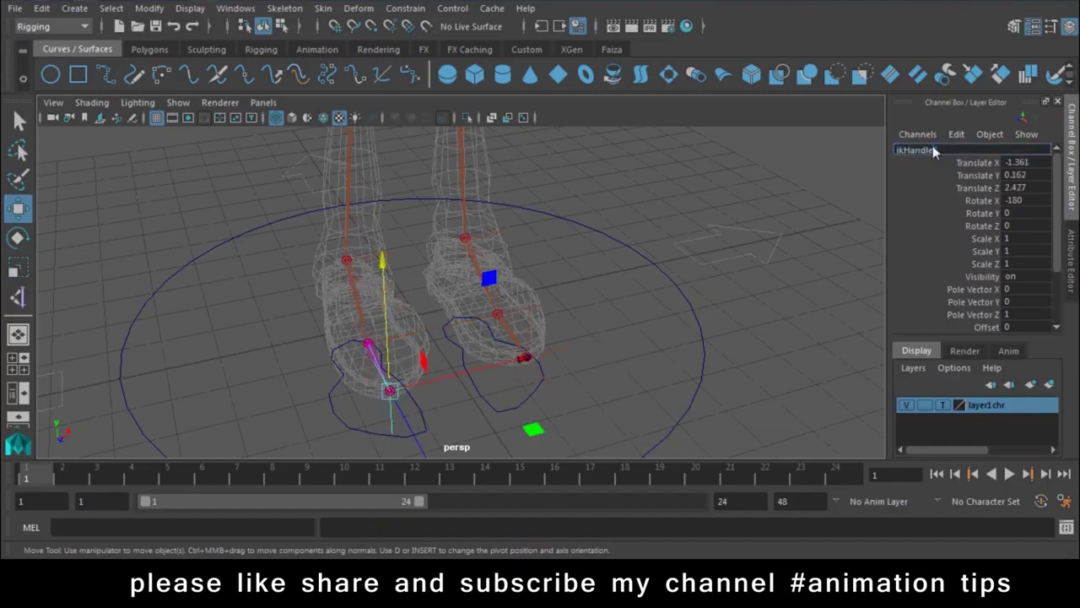
pyautogui.write('R_ankle_ik')
pyautogui.press('Return')
pyautogui.click(735, 328)
pyautogui.moveTo(734, 327)
pyautogui.keyDown('alt'); pyautogui.mouseDown()
pyautogui.moveTo(589, 359)
pyautogui.moveTo(591, 313)
pyautogui.moveTo(571, 356)
pyautogui.mouseUp(); pyautogui.keyUp('alt')
pyautogui.click(572, 335)
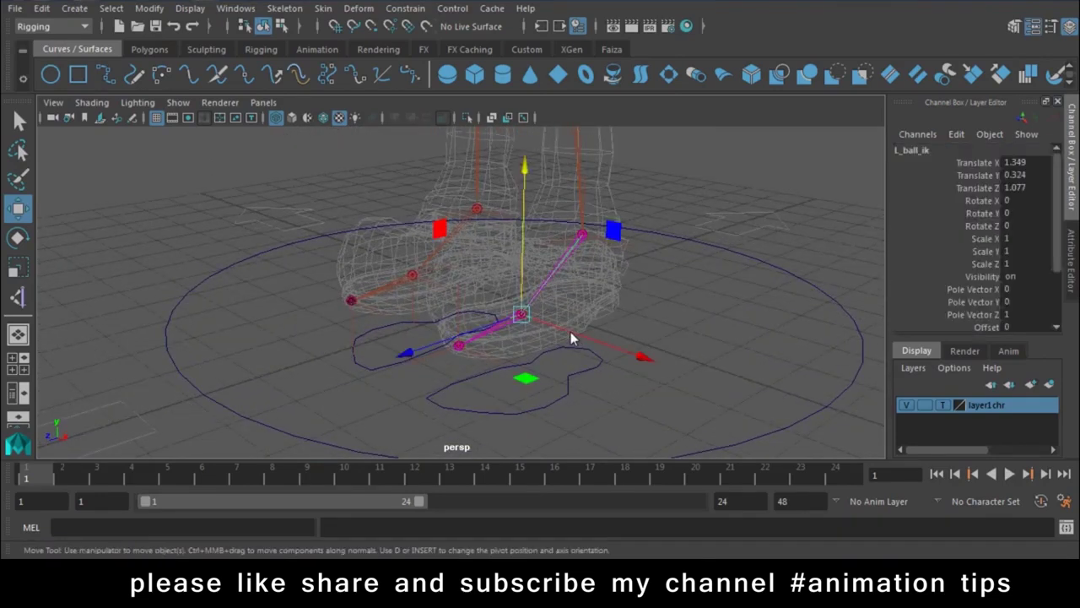
# Open Notepad and list Ball Group, Ankle Group and Toe Group on separate lines.
pyautogui.press('super')
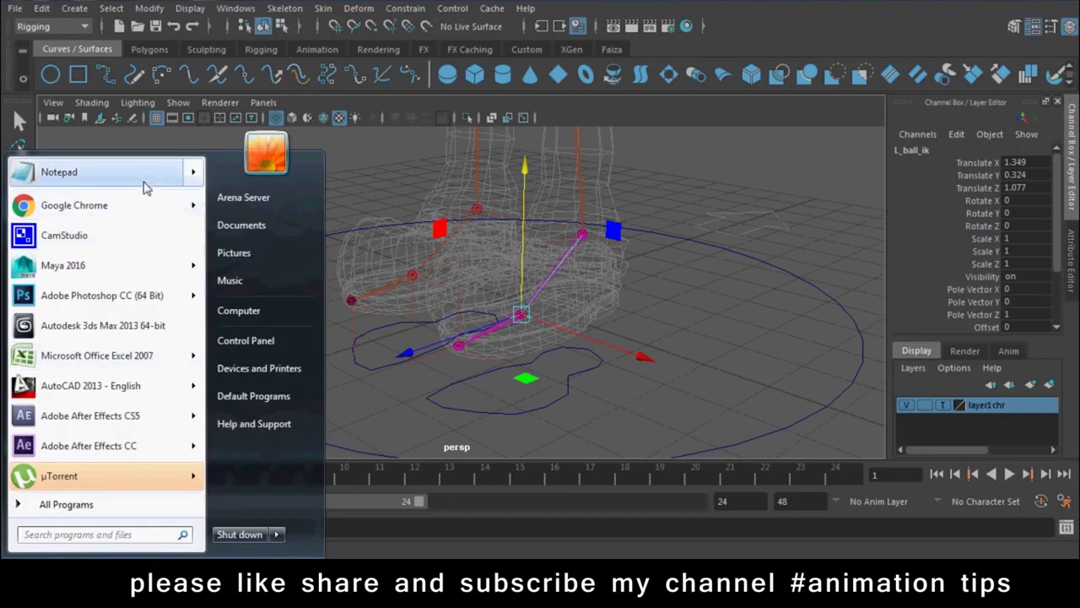
pyautogui.click(146, 175)
pyautogui.moveTo(289, 133); pyautogui.dragTo(562, 136)
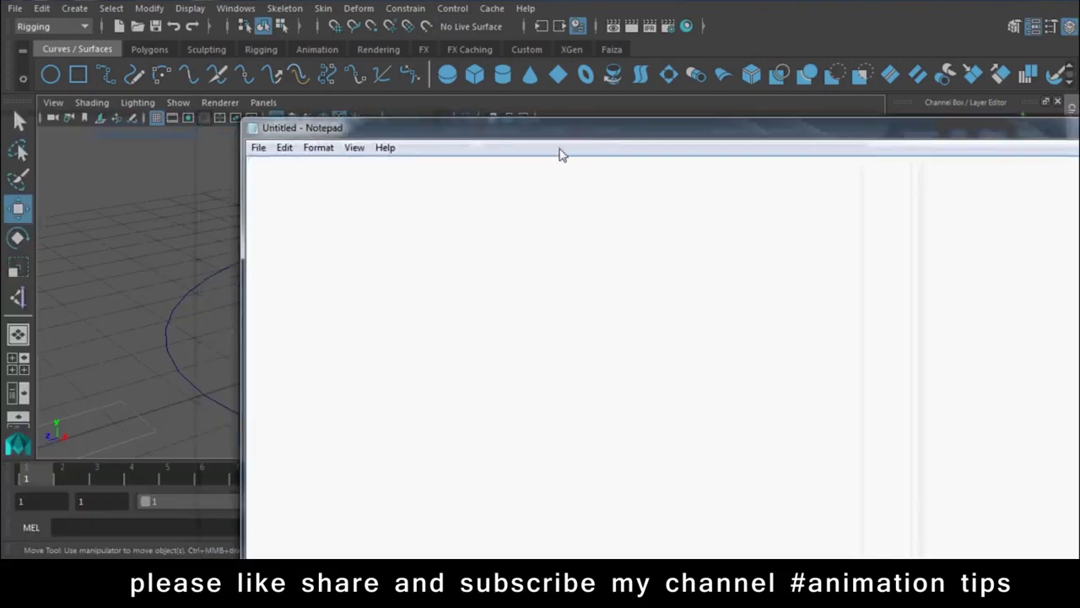
pyautogui.write('Ball Group')
pyautogui.press('Return')
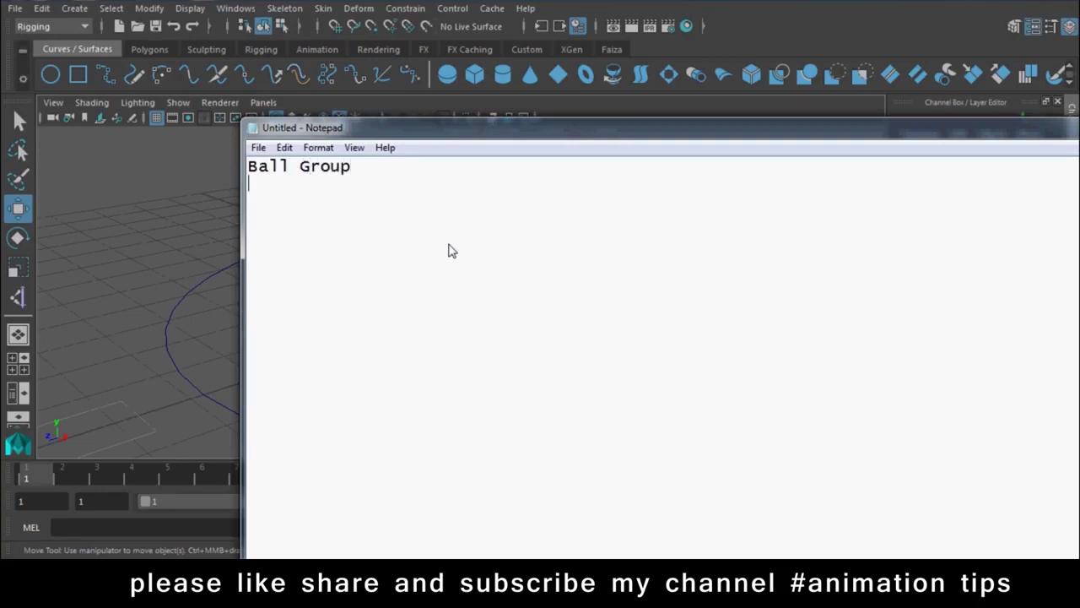
pyautogui.write('T')
pyautogui.write('Q')
pyautogui.press('BackSpace')
pyautogui.press('BackSpace')
pyautogui.write('Ankle Group')
pyautogui.press('Return')
pyautogui.write('Toe ')
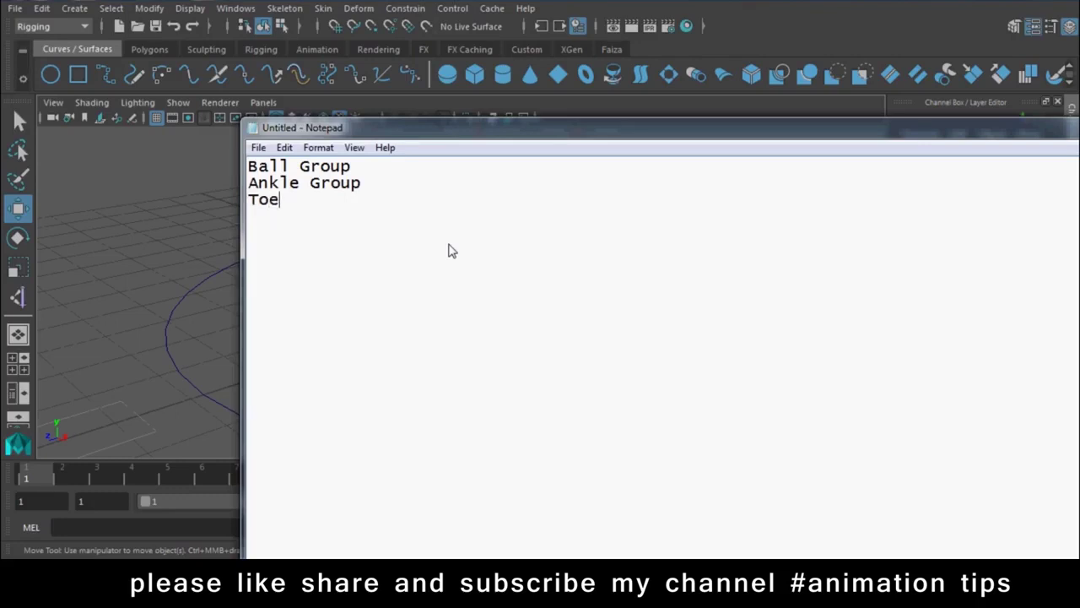
pyautogui.write('Group')
pyautogui.press('Return')
# Change Toe Group to Master Toe Group, add a Master Ankle Group line, then return to Maya.
pyautogui.click(249, 201)
pyautogui.write('Master')
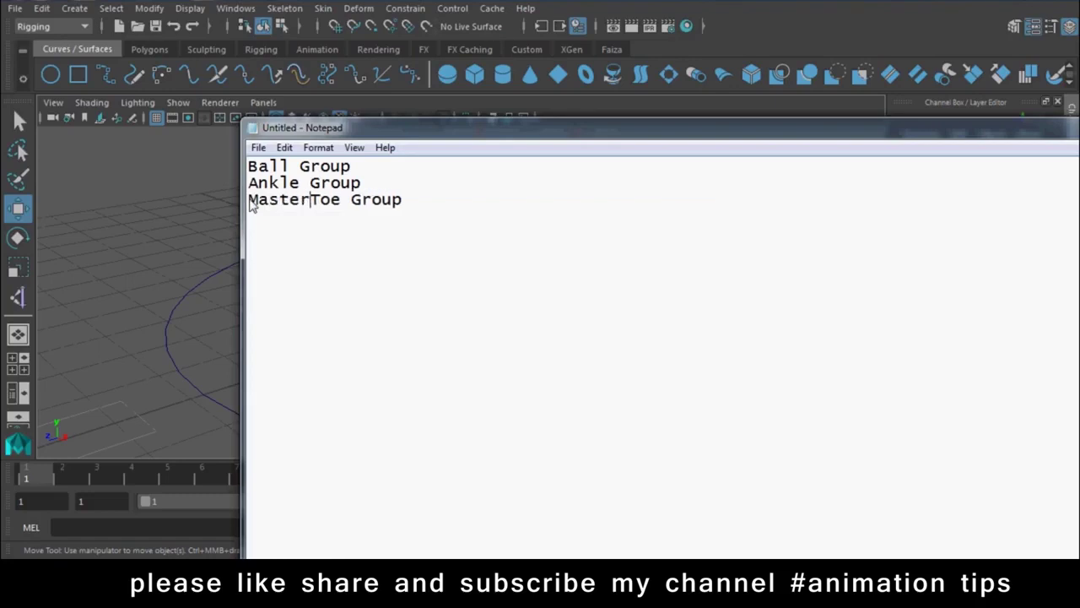
pyautogui.click(450, 202)
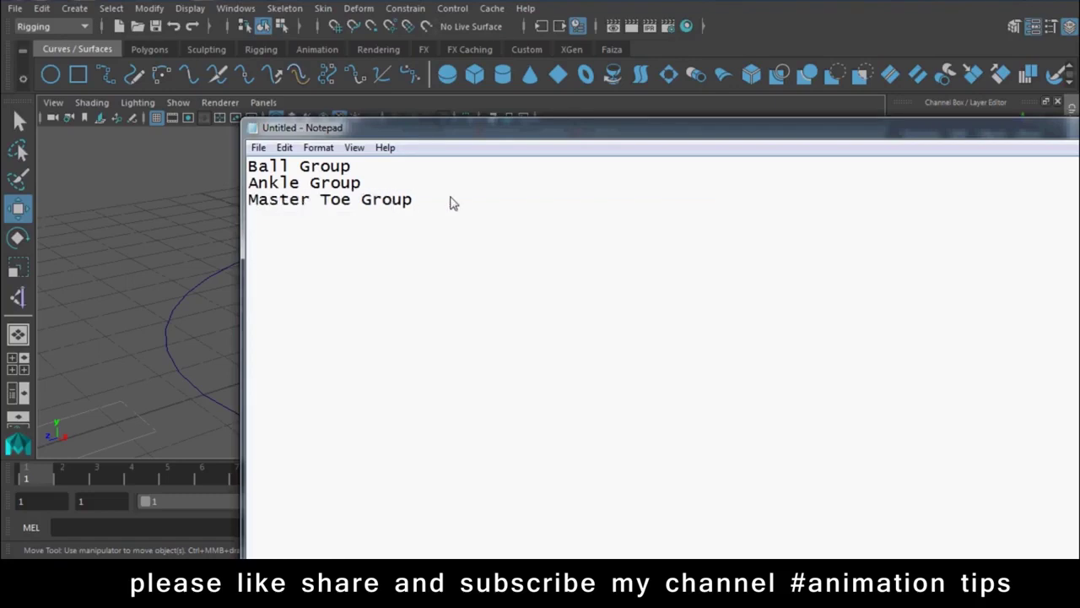
pyautogui.write('Master Ankle')
pyautogui.write('Group')
pyautogui.press('Return')
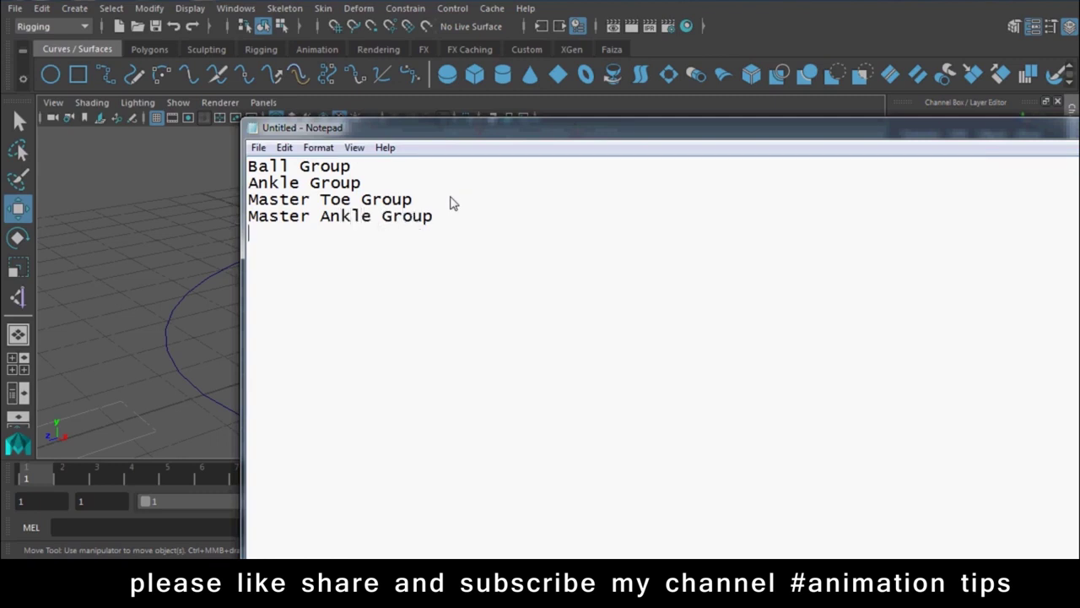
pyautogui.write('W')
pyautogui.click(109, 243)
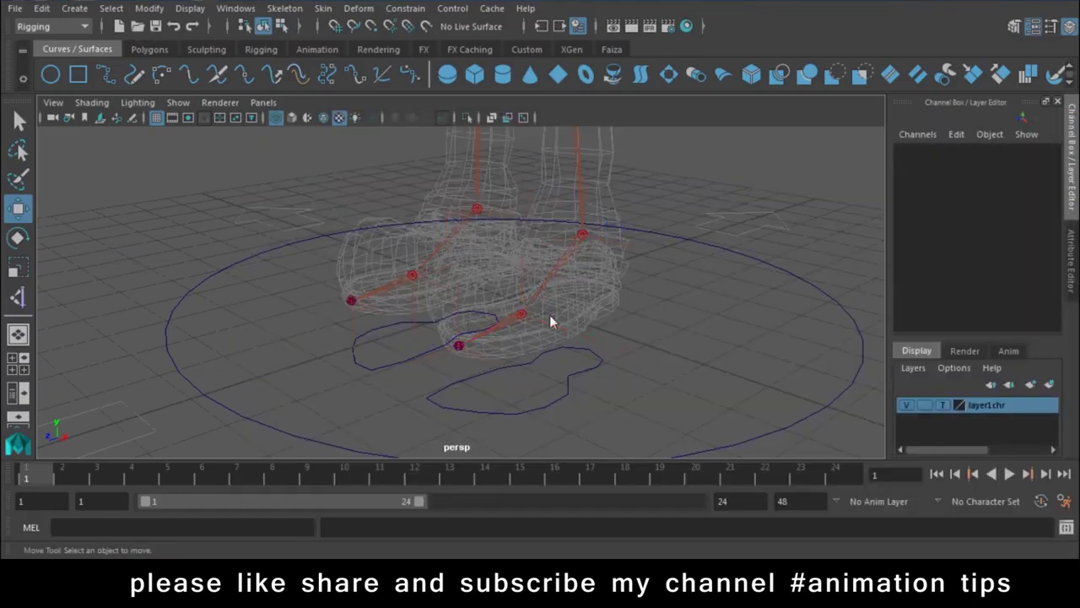
# Select the L_ball_ik handle and group it with Ctrl+G.
pyautogui.moveTo(485, 365)
pyautogui.mouseDown()
pyautogui.moveTo(563, 332)
pyautogui.moveTo(529, 385)
pyautogui.mouseUp()
pyautogui.press('q')
pyautogui.keyDown('alt'); pyautogui.moveTo(529, 386); pyautogui.dragTo(503, 363, button='right'); pyautogui.keyUp('alt')
pyautogui.keyDown('alt'); pyautogui.moveTo(503, 363); pyautogui.dragTo(541, 383); pyautogui.keyUp('alt')
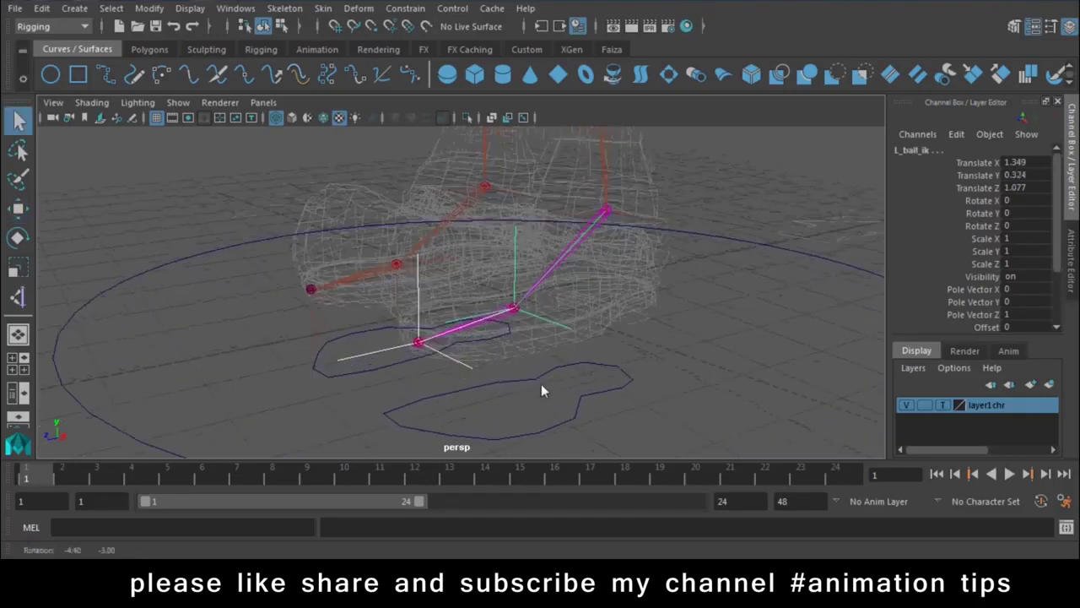
pyautogui.press('w')
pyautogui.hotkey('ctrl', 'g')
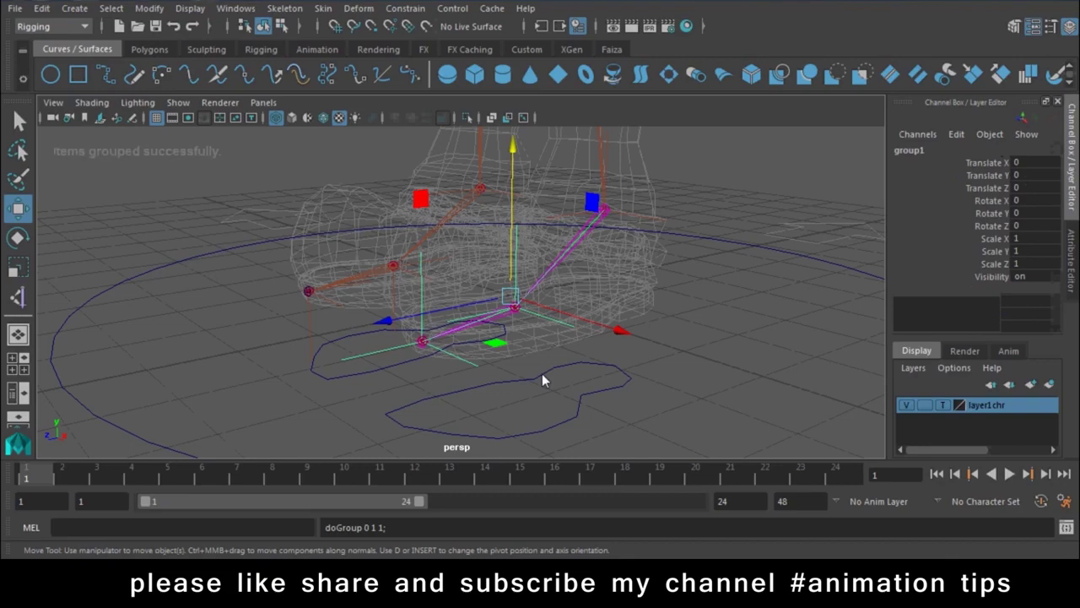
# Snap the new group's pivot onto the ball joint, then test-rotate and undo.
pyautogui.moveTo(542, 373)
pyautogui.keyDown('alt'); pyautogui.mouseDown()
pyautogui.moveTo(624, 363)
pyautogui.moveTo(629, 419)
pyautogui.mouseUp(); pyautogui.keyUp('alt')
pyautogui.keyDown('alt'); pyautogui.moveTo(589, 391); pyautogui.dragTo(588, 397); pyautogui.keyUp('alt')
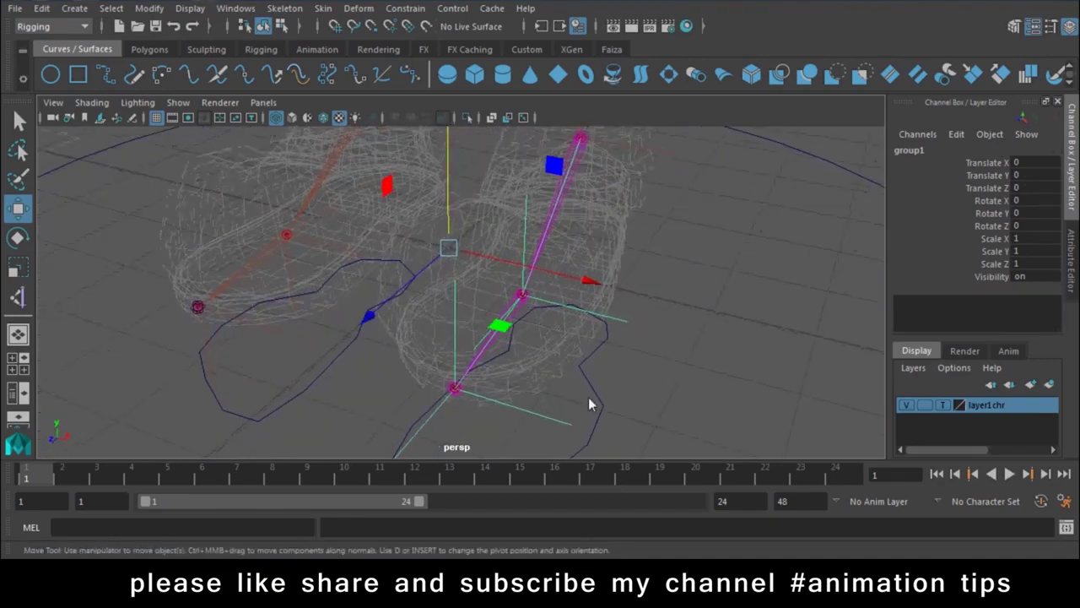
pyautogui.press('d')
pyautogui.press('v')
pyautogui.moveTo(453, 254); pyautogui.dragTo(521, 294)
pyautogui.press('d')
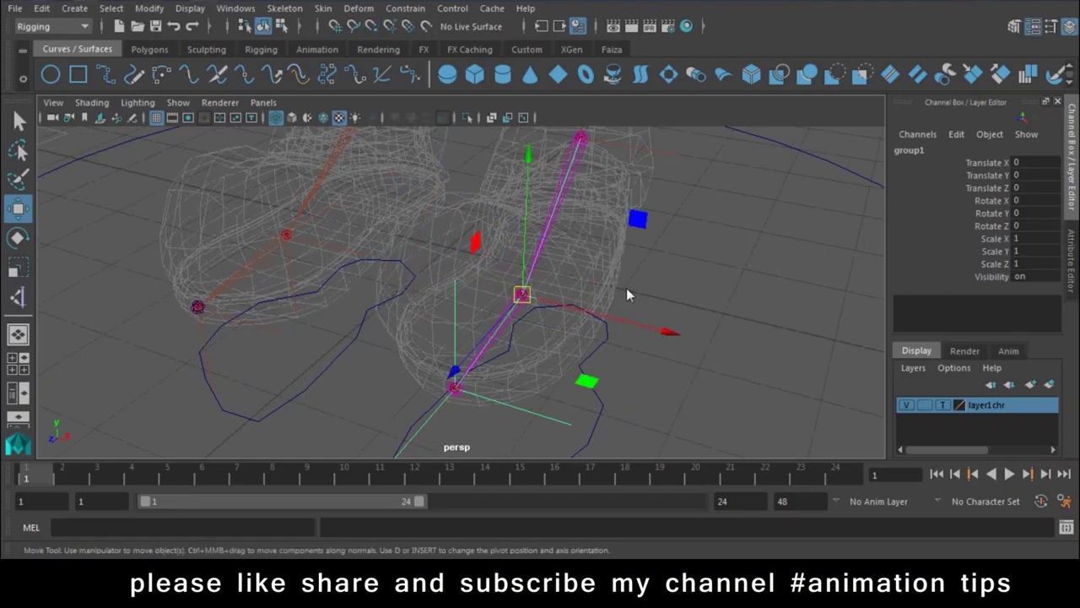
pyautogui.keyDown('alt'); pyautogui.moveTo(627, 294); pyautogui.dragTo(548, 271); pyautogui.keyUp('alt')
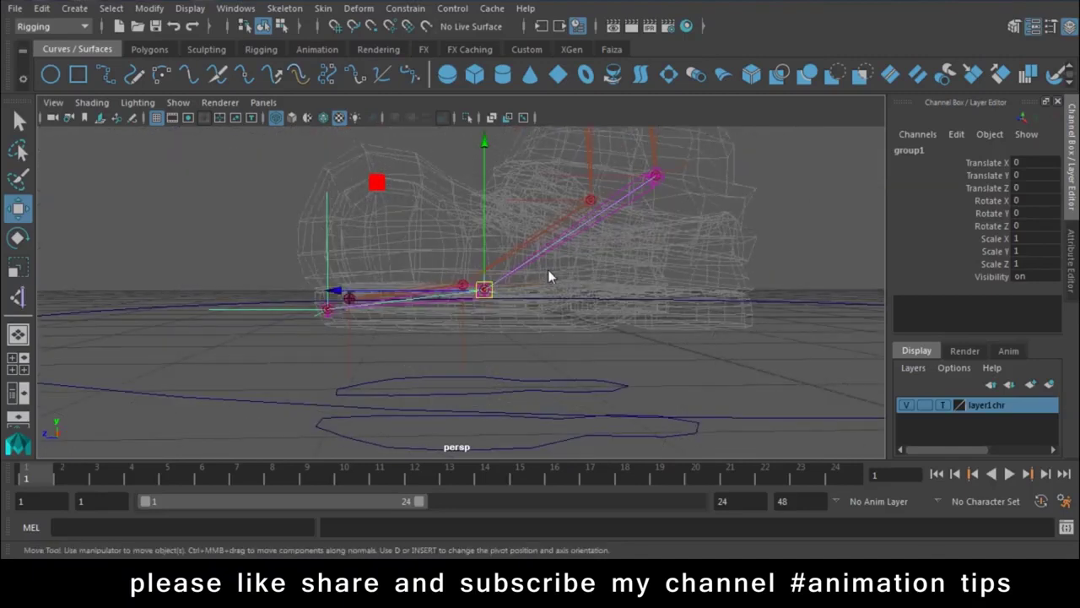
pyautogui.press('e')
pyautogui.moveTo(394, 201)
pyautogui.keyDown('alt'); pyautogui.mouseDown()
pyautogui.moveTo(412, 247)
pyautogui.moveTo(395, 252)
pyautogui.moveTo(405, 351)
pyautogui.moveTo(422, 148)
pyautogui.moveTo(427, 211)
pyautogui.mouseUp(); pyautogui.keyUp('alt')
pyautogui.hotkey('ctrl', 'z')
pyautogui.moveTo(397, 258)
pyautogui.keyDown('alt'); pyautogui.mouseDown()
pyautogui.moveTo(208, 362)
pyautogui.moveTo(794, 401)
pyautogui.mouseUp(); pyautogui.keyUp('alt')
# Hide the character mesh layer and select the ball IK handle's parent group.
pyautogui.click(795, 402)
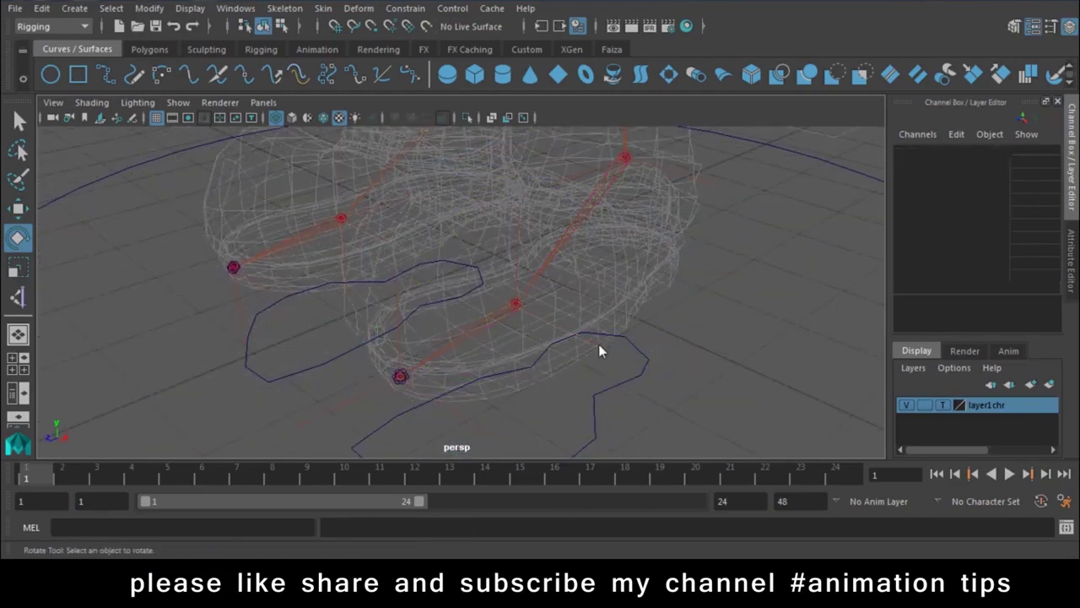
pyautogui.click(599, 349)
pyautogui.click(906, 405)
pyautogui.moveTo(465, 227)
pyautogui.mouseDown()
pyautogui.moveTo(637, 341)
pyautogui.moveTo(634, 284)
pyautogui.moveTo(598, 285)
pyautogui.moveTo(610, 297)
pyautogui.moveTo(403, 217)
pyautogui.moveTo(513, 209)
pyautogui.mouseUp()
pyautogui.hotkey('ctrl', 'z')
pyautogui.press('Up')
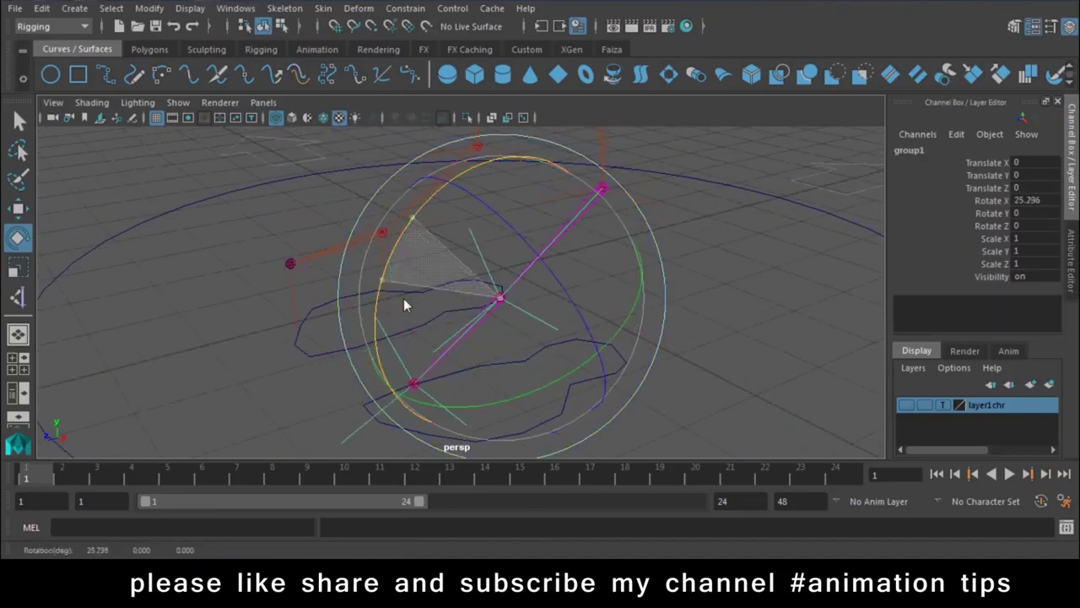
pyautogui.hotkey('ctrl', 'z')
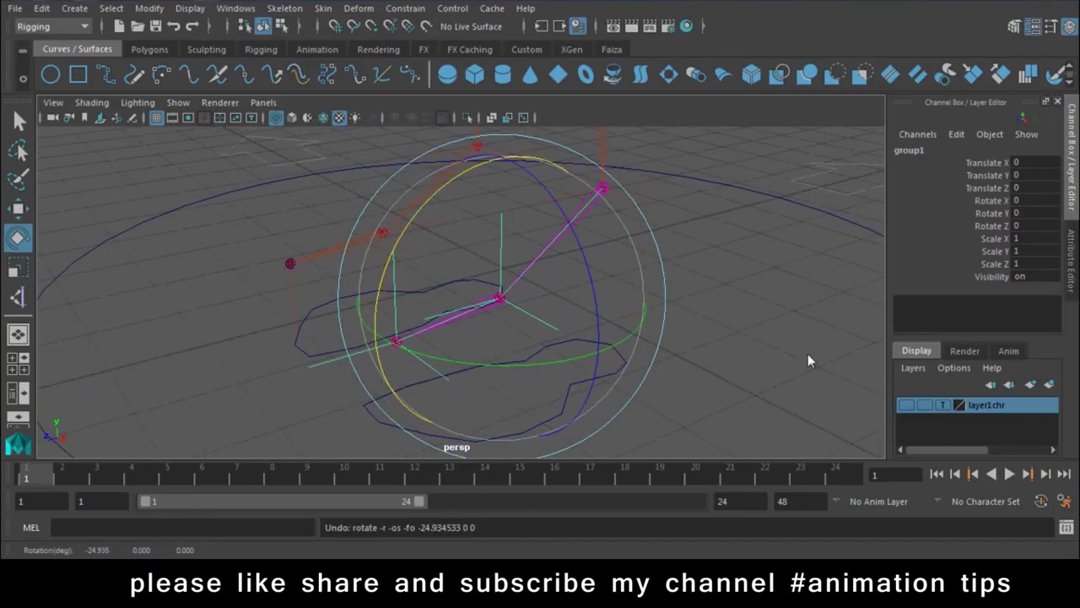
# Rename the group to Ball_Group and test-rotate it.
pyautogui.press('w')
pyautogui.click(931, 149)
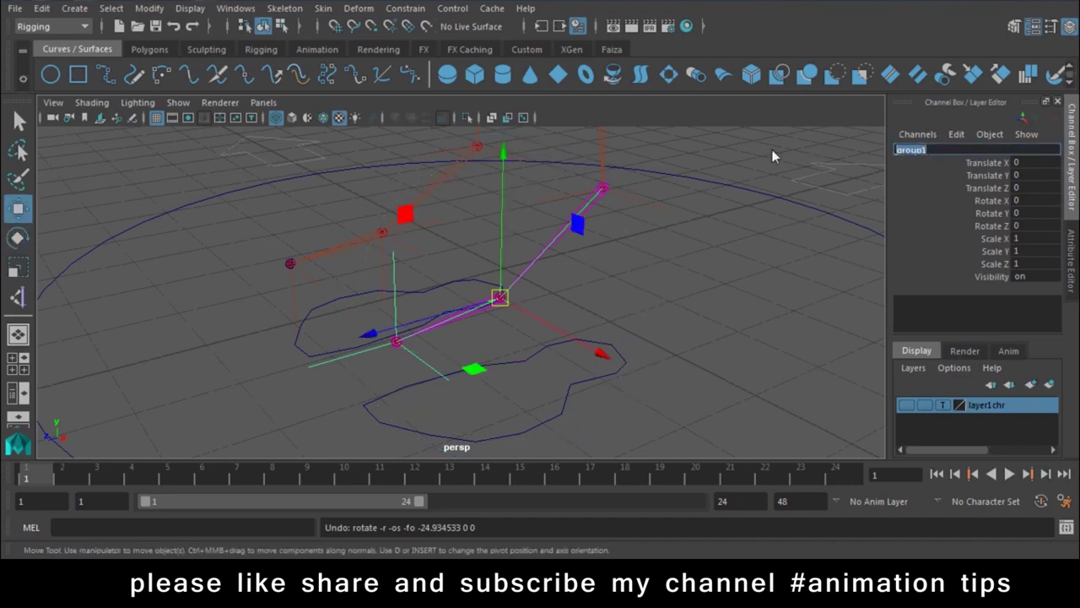
pyautogui.write('Ball Group')
pyautogui.press('Return')
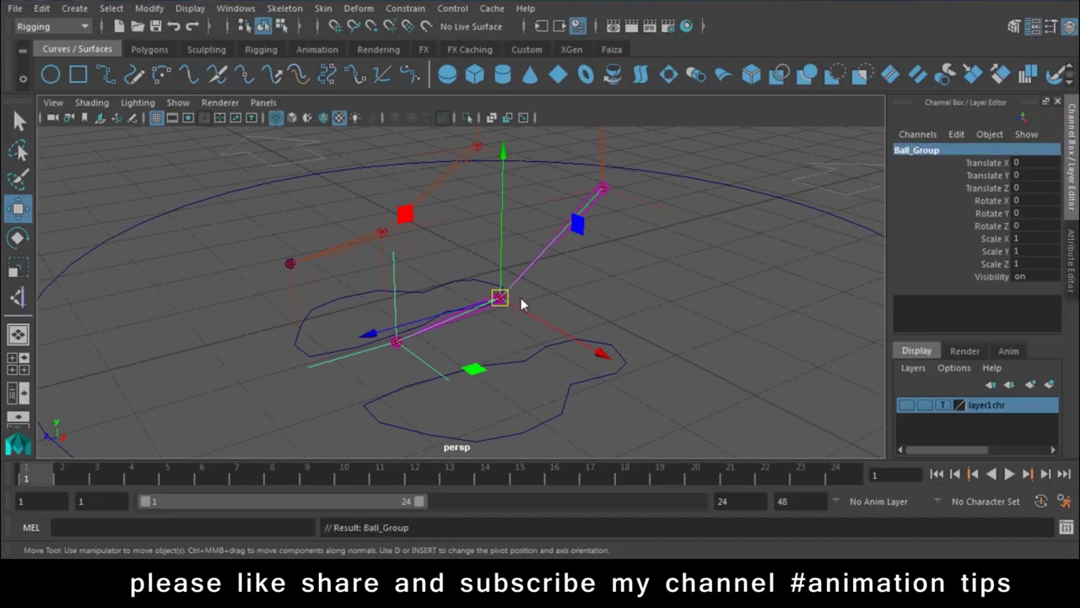
pyautogui.press('e')
pyautogui.moveTo(409, 257)
pyautogui.mouseDown()
pyautogui.moveTo(369, 352)
pyautogui.moveTo(396, 163)
pyautogui.moveTo(393, 355)
pyautogui.moveTo(440, 344)
pyautogui.moveTo(643, 218)
pyautogui.mouseUp()
# Group the left ankle IK handle and snap its pivot onto the ankle joint.
pyautogui.click(735, 220)
pyautogui.click(663, 206)
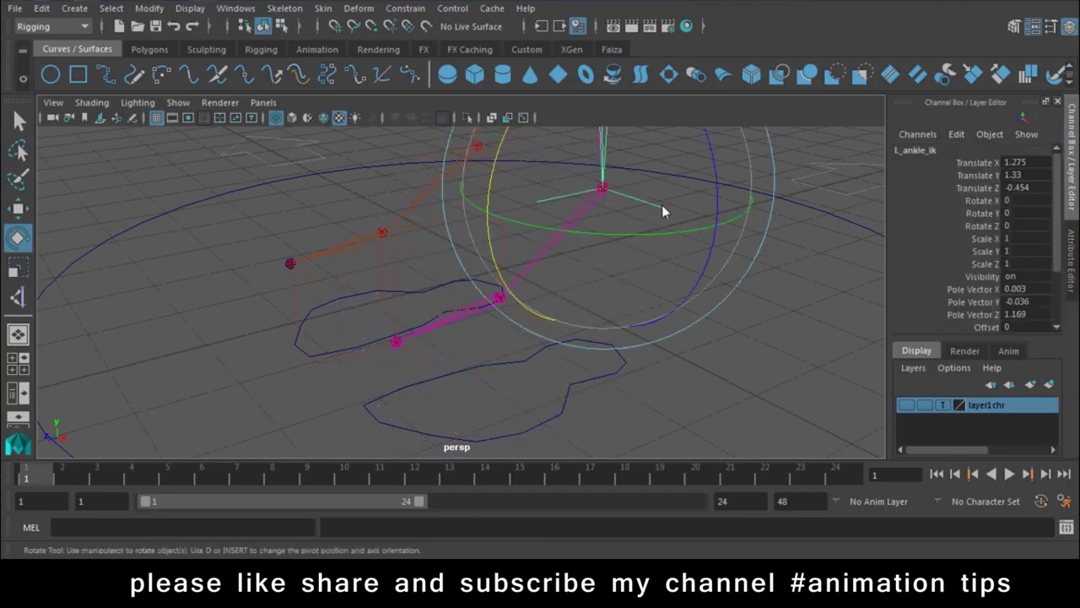
pyautogui.press('w')
pyautogui.hotkey('ctrl', 'g')
pyautogui.moveTo(660, 203)
pyautogui.keyDown('alt'); pyautogui.mouseDown()
pyautogui.moveTo(525, 329)
pyautogui.moveTo(547, 361)
pyautogui.mouseUp(); pyautogui.keyUp('alt')
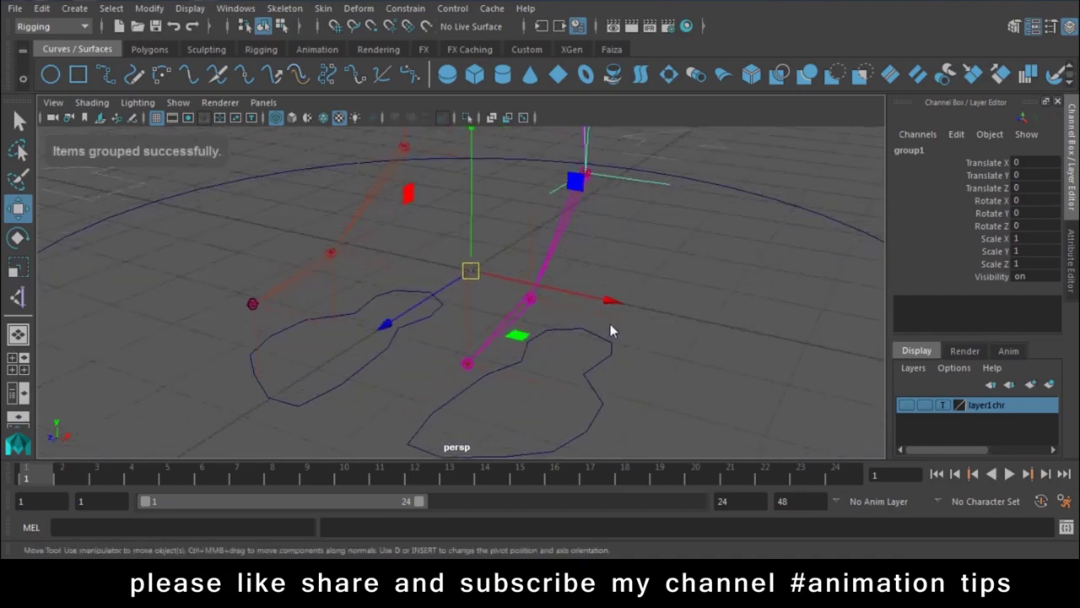
pyautogui.keyDown('alt'); pyautogui.moveTo(614, 331); pyautogui.dragTo(499, 251); pyautogui.keyUp('alt')
pyautogui.press('d')
pyautogui.moveTo(431, 233); pyautogui.dragTo(493, 272)
# Test-rotate the ankle group, undo it, and type Ankle Group as its name.
pyautogui.moveTo(593, 302)
pyautogui.keyDown('alt'); pyautogui.mouseDown()
pyautogui.moveTo(512, 282)
pyautogui.moveTo(526, 321)
pyautogui.moveTo(546, 323)
pyautogui.mouseUp(); pyautogui.keyUp('alt')
pyautogui.press('e')
pyautogui.moveTo(433, 218)
pyautogui.mouseDown()
pyautogui.moveTo(369, 379)
pyautogui.moveTo(427, 291)
pyautogui.moveTo(400, 292)
pyautogui.mouseUp()
pyautogui.hotkey('ctrl', 'z')
pyautogui.click(942, 150)
pyautogui.write('Ankle')
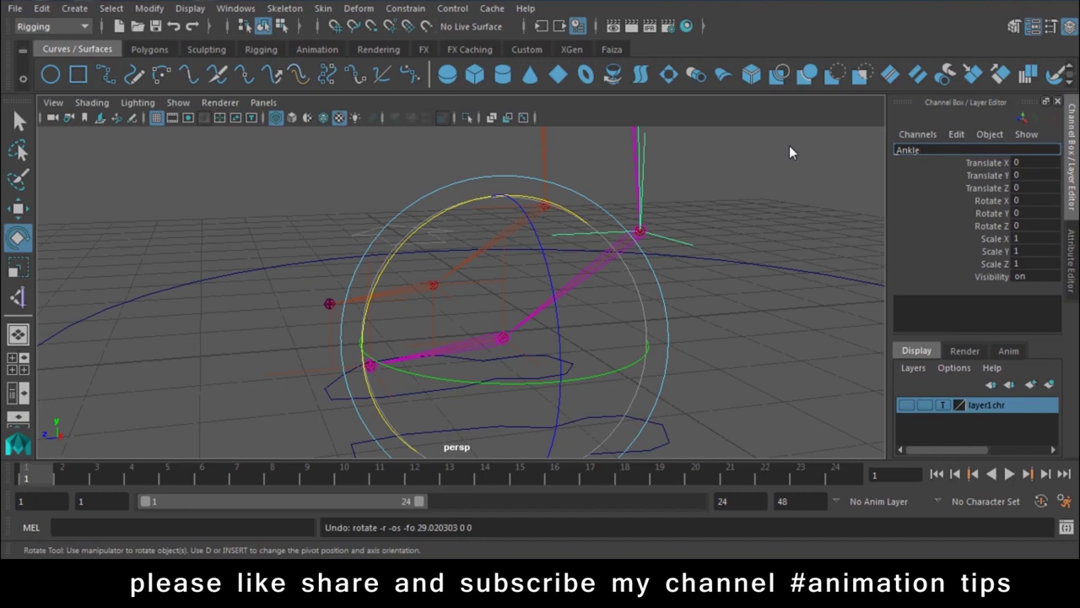
pyautogui.write(' Group')
# Confirm the name L_Ankle_Group, then reselect Ball_Group and start editing its name.
pyautogui.press('Return')
pyautogui.moveTo(703, 309)
pyautogui.keyDown('alt'); pyautogui.mouseDown()
pyautogui.moveTo(701, 365)
pyautogui.moveTo(788, 338)
pyautogui.mouseUp(); pyautogui.keyUp('alt')
pyautogui.click(616, 318)
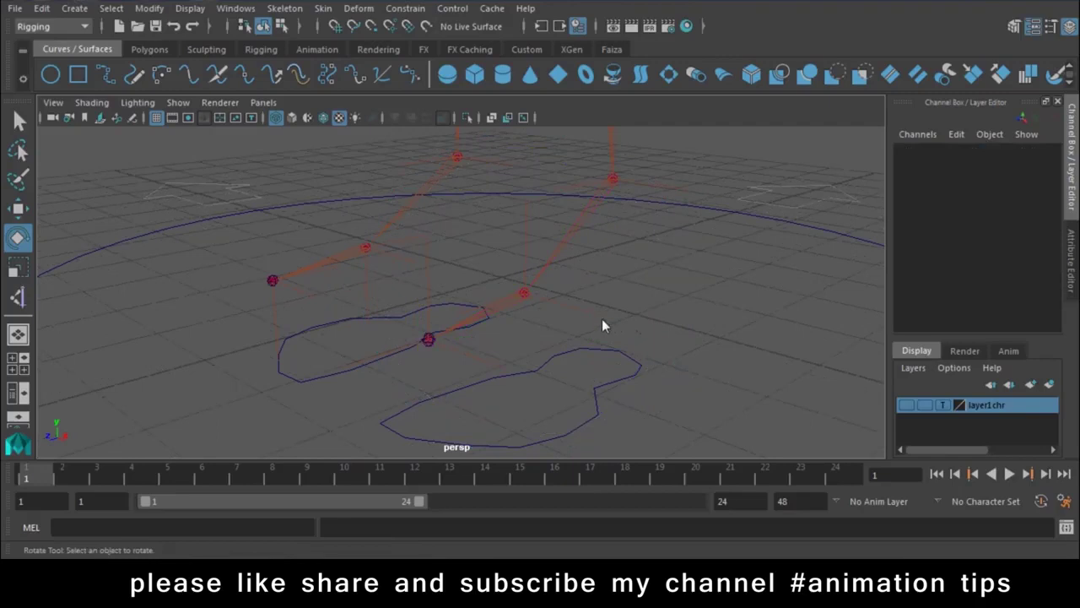
pyautogui.click(602, 318)
pyautogui.click(691, 329)
pyautogui.moveTo(627, 288); pyautogui.dragTo(582, 329)
pyautogui.click(938, 150)
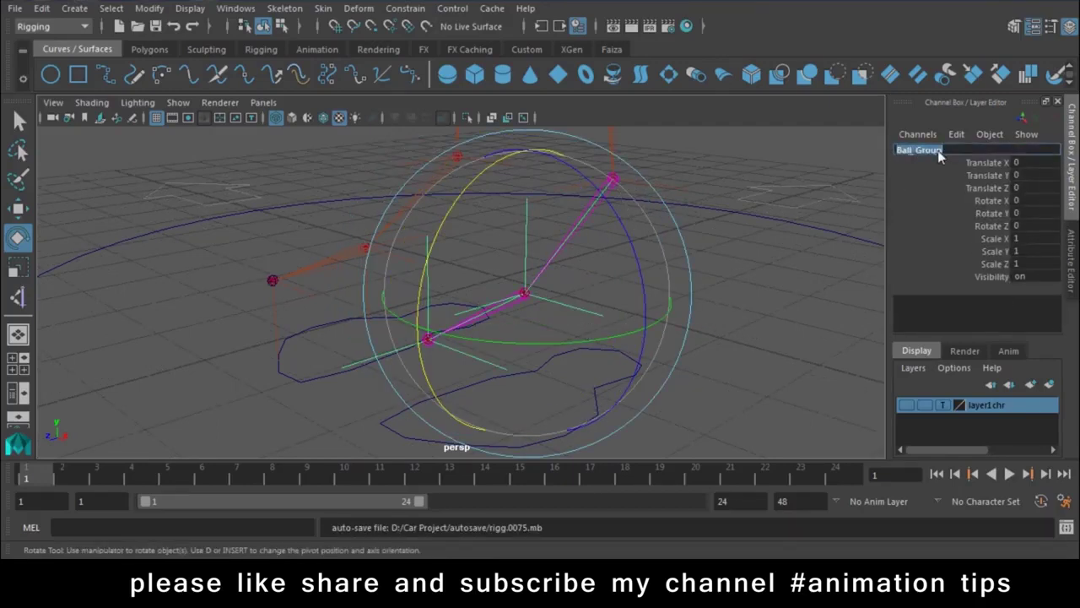
pyautogui.click(899, 152)
pyautogui.hotkey('ctrl', 'z')
pyautogui.hotkey('ctrl', 'z')
pyautogui.hotkey('ctrl', 'z')
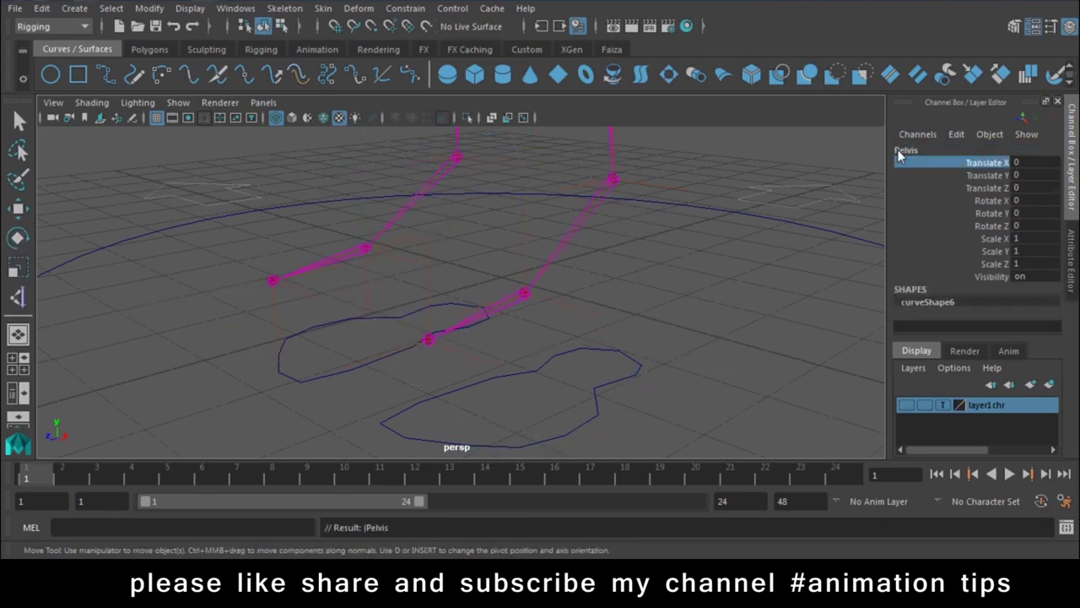
pyautogui.hotkey('shift', 'z')
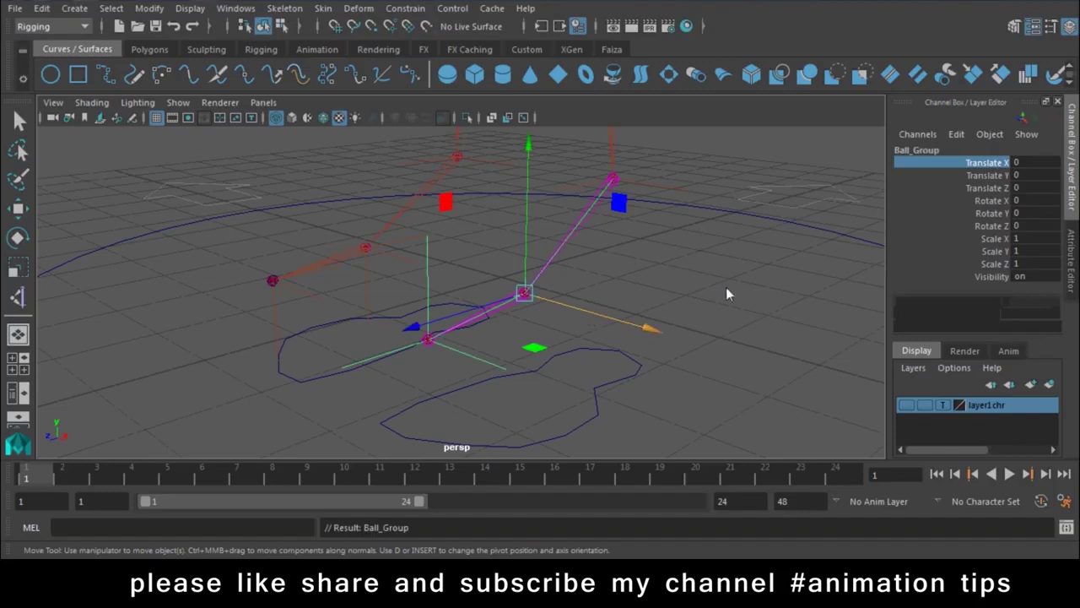
pyautogui.click(901, 152)
pyautogui.press('Return')
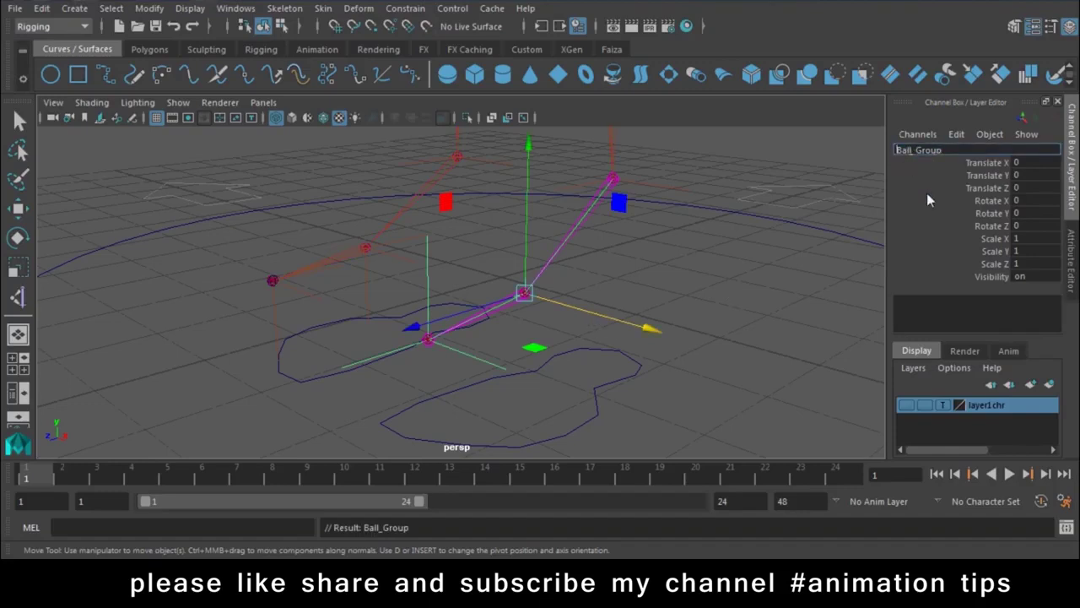
# Finish renaming to L_Ball_Group and open the Outliner at the top-left.
pyautogui.write('L_')
pyautogui.click(760, 275)
pyautogui.click(235, 9)
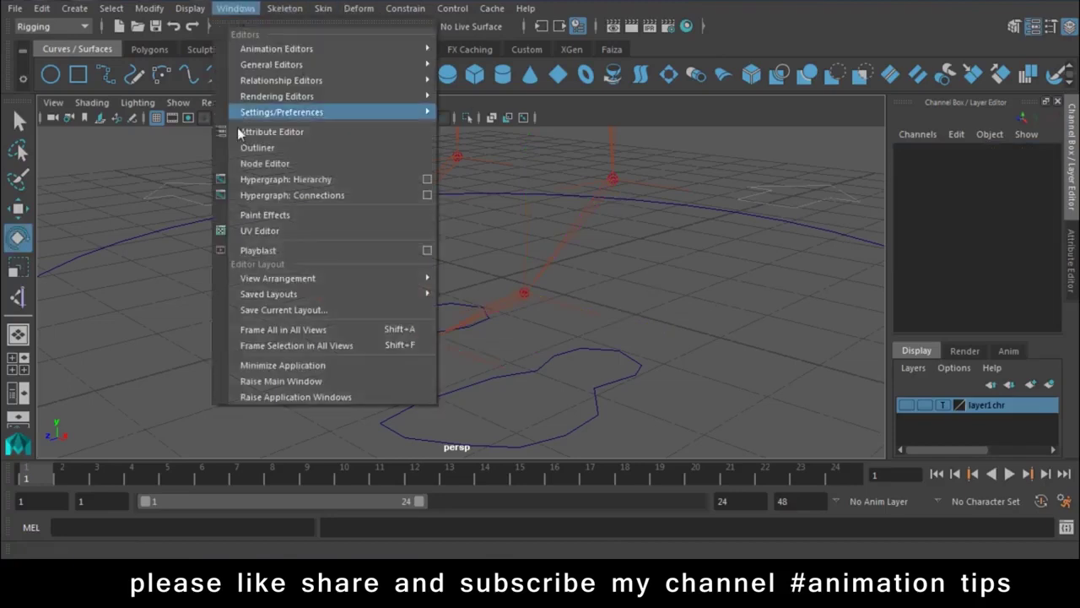
pyautogui.click(280, 147)
pyautogui.moveTo(601, 341)
pyautogui.mouseDown()
pyautogui.moveTo(112, 112)
pyautogui.moveTo(93, 66)
pyautogui.moveTo(74, 66)
pyautogui.mouseUp()
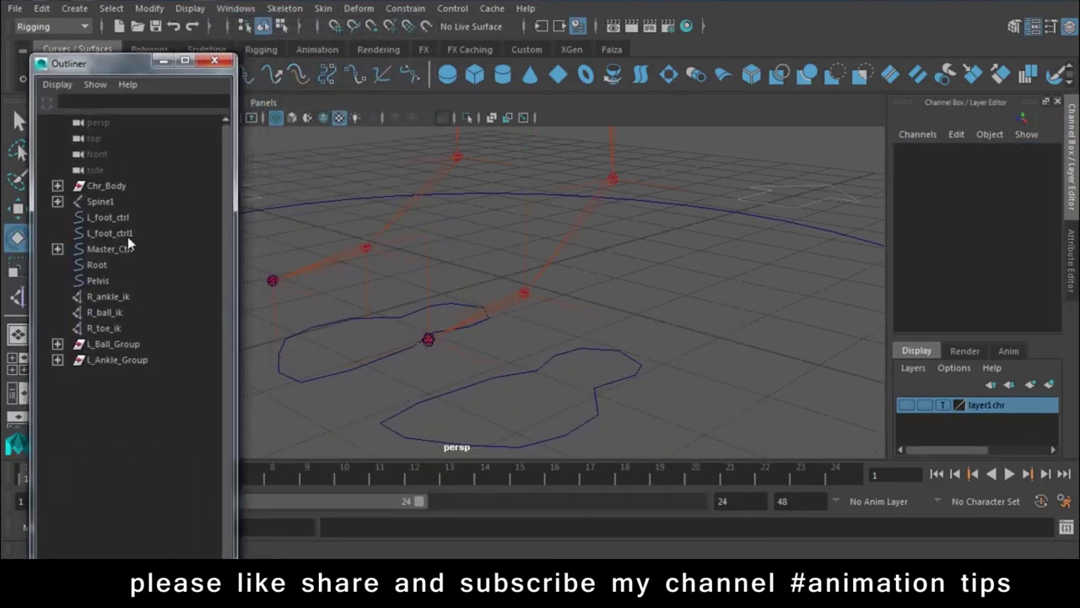
# Select L_Ball_Group and L_Ankle_Group in the Outliner.
pyautogui.click(101, 341)
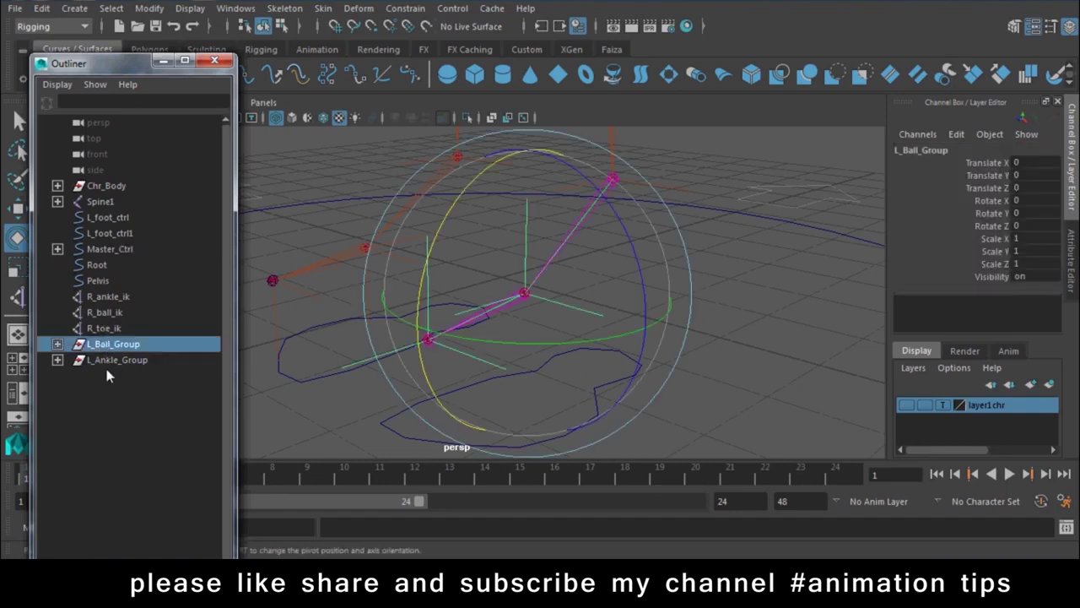
pyautogui.click(114, 363)
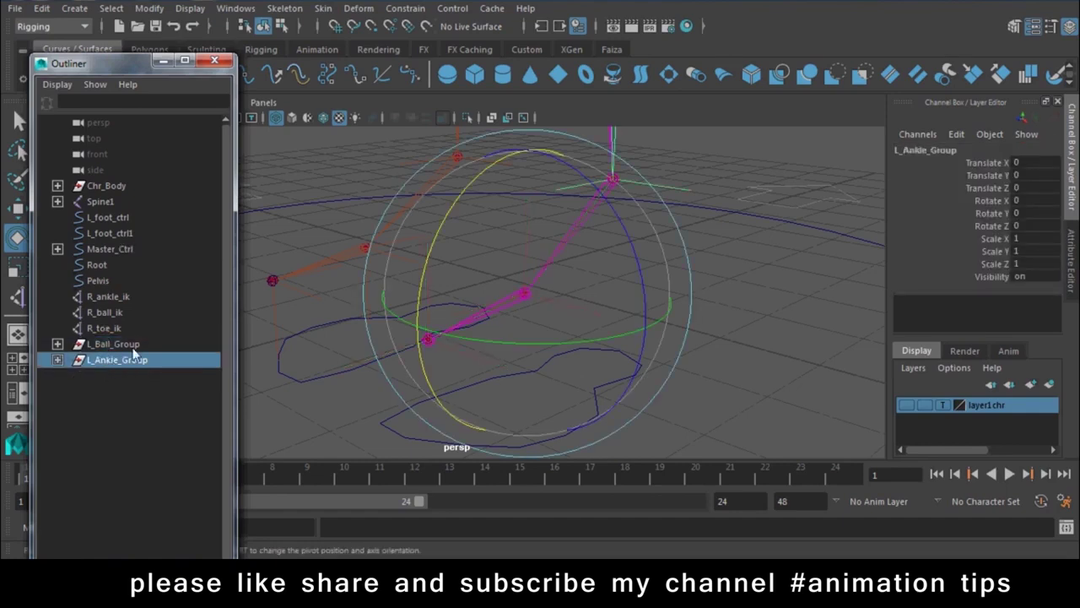
pyautogui.press('w')
pyautogui.moveTo(602, 369)
pyautogui.keyDown('alt'); pyautogui.mouseDown()
pyautogui.moveTo(575, 377)
pyautogui.moveTo(634, 395)
pyautogui.mouseUp(); pyautogui.keyUp('alt')
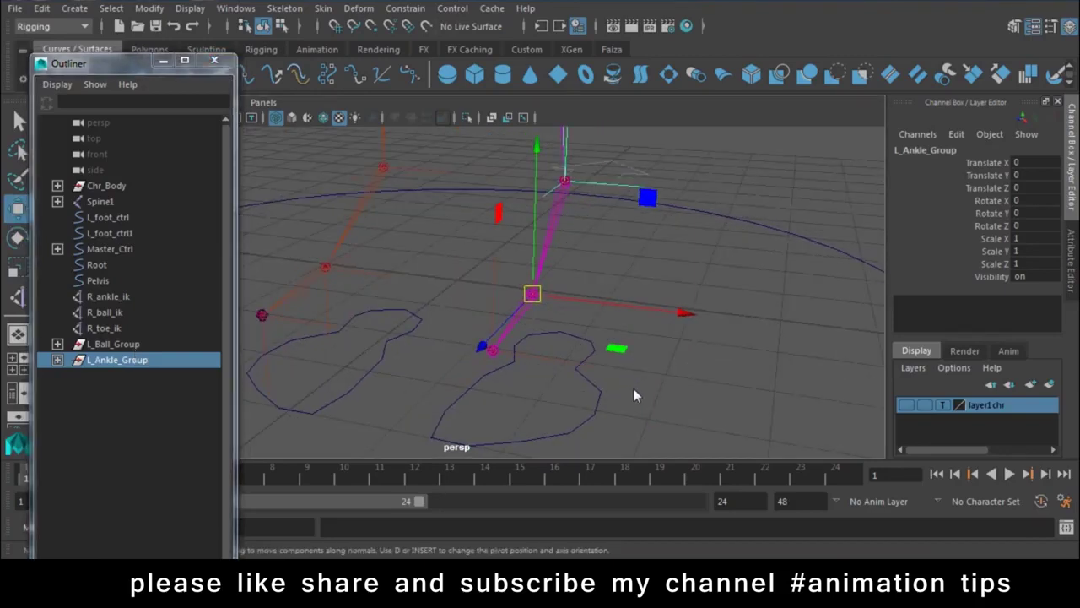
pyautogui.click(119, 345)
# Duplicate both left-foot groups, try moving and rotating the copies, then undo everything.
pyautogui.click(122, 374)
pyautogui.click(128, 363)
pyautogui.keyDown('ctrl'); pyautogui.click(131, 344); pyautogui.keyUp('ctrl')
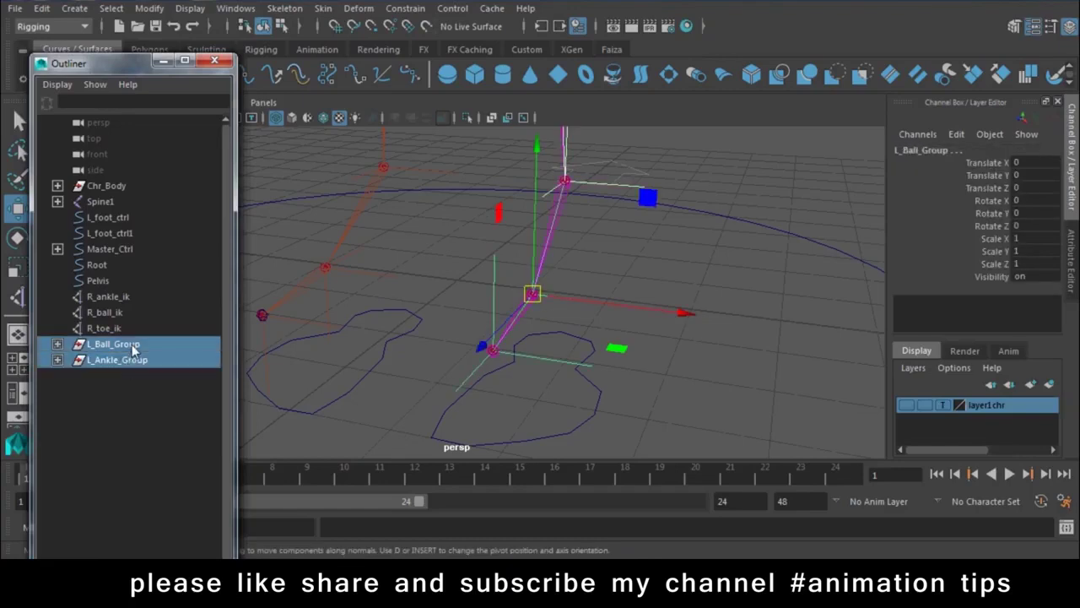
pyautogui.hotkey('ctrl', 'd')
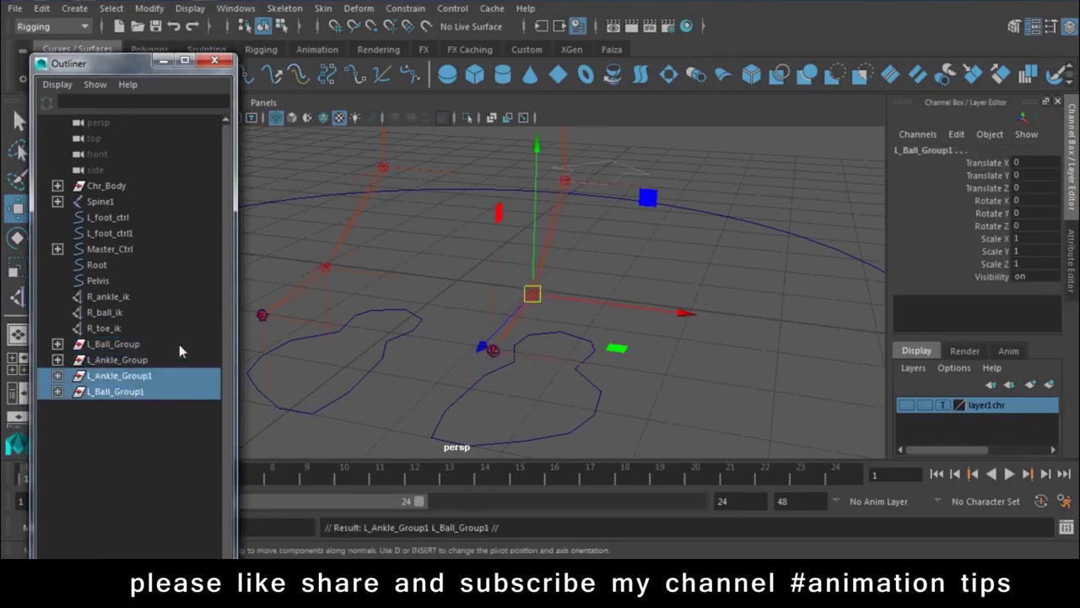
pyautogui.keyDown('alt'); pyautogui.moveTo(705, 395); pyautogui.dragTo(638, 388); pyautogui.keyUp('alt')
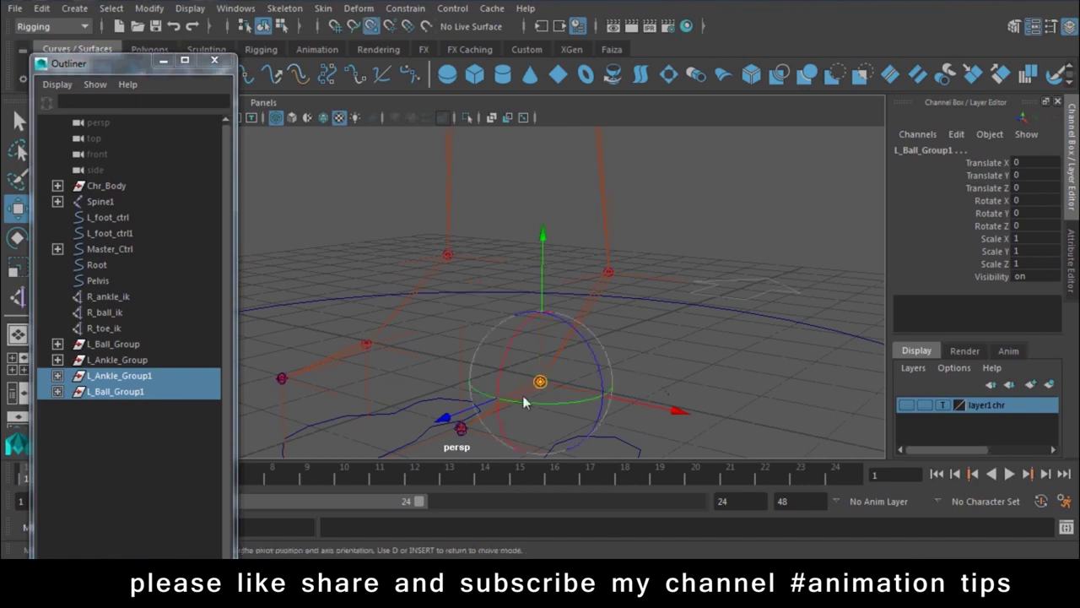
pyautogui.moveTo(542, 384); pyautogui.dragTo(610, 274)
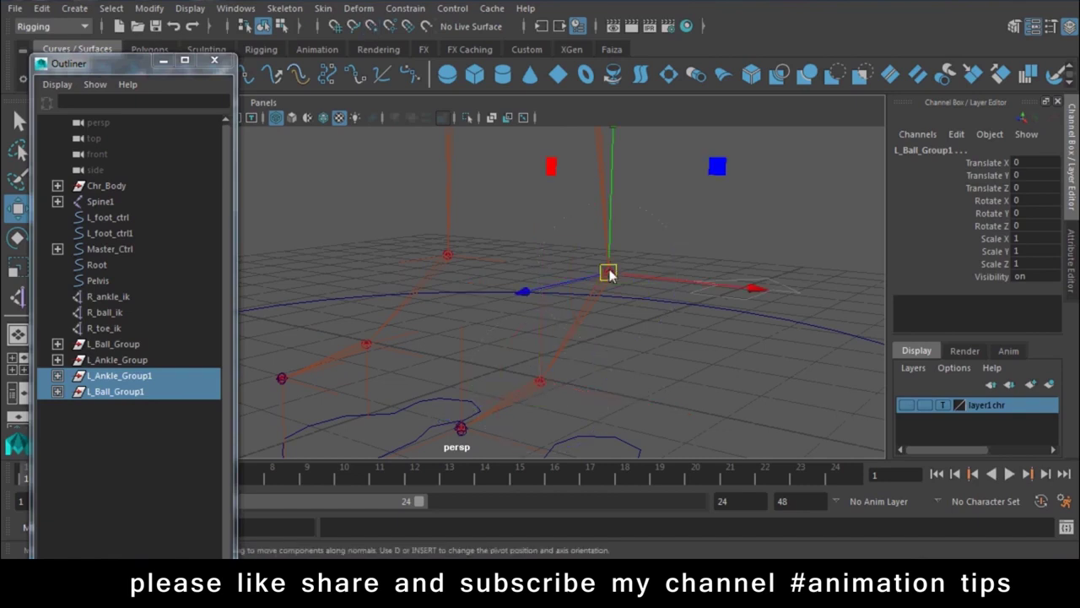
pyautogui.press('e')
pyautogui.moveTo(504, 218); pyautogui.dragTo(503, 245)
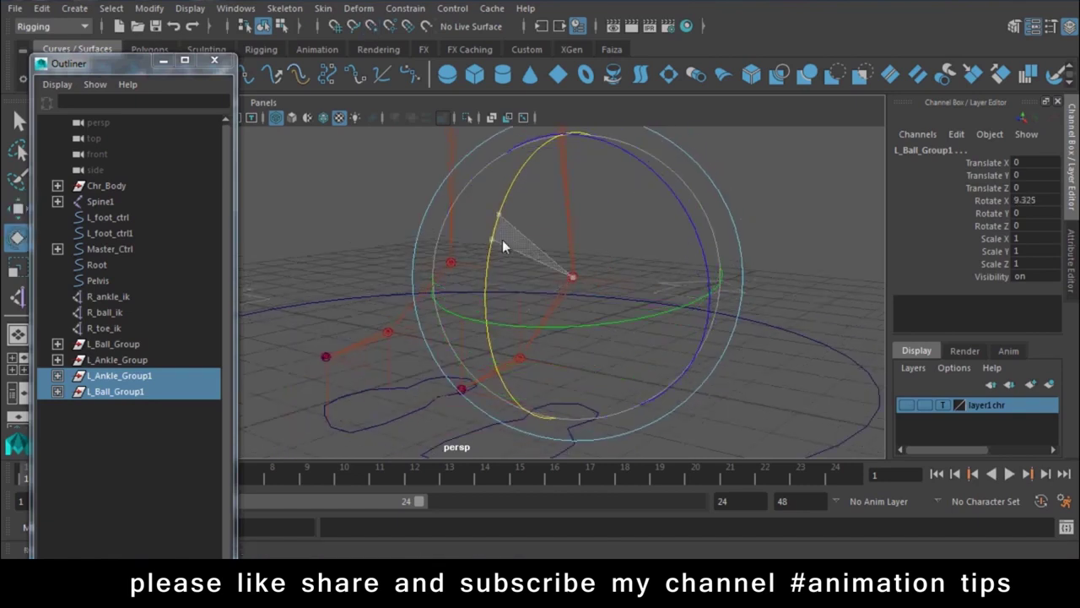
pyautogui.hotkey('ctrl', 'z')
pyautogui.hotkey('ctrl', 'z')
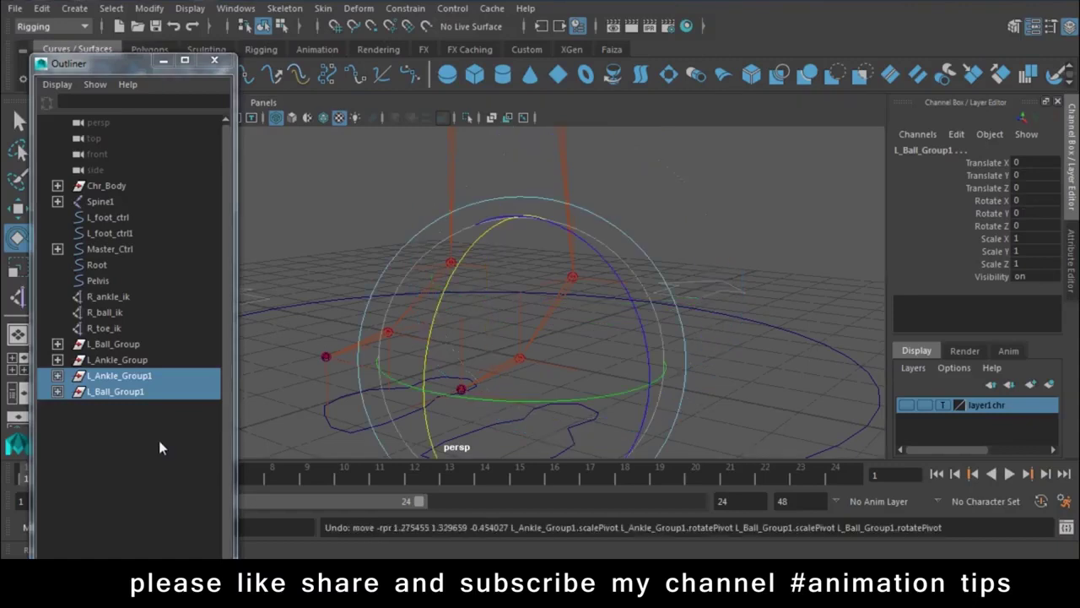
pyautogui.hotkey('ctrl', 'z')
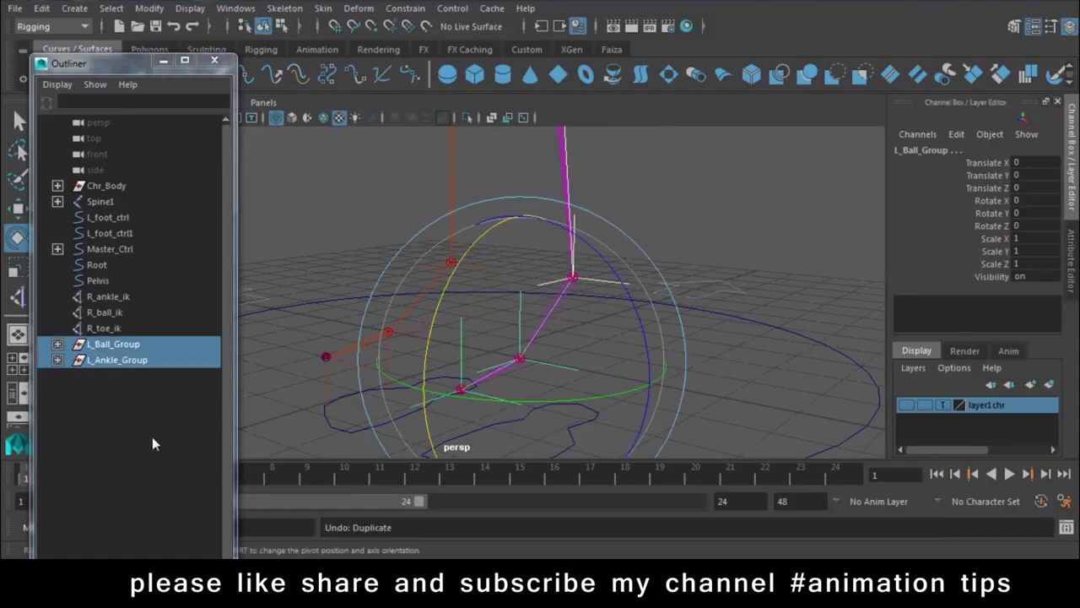
pyautogui.hotkey('ctrl', 'z')
# Group L_Ankle_Group and L_Ball_Group, put the pivot on the ankle joint, and test-rotate.
pyautogui.click(109, 345)
pyautogui.keyDown('ctrl'); pyautogui.click(115, 361); pyautogui.keyUp('ctrl')
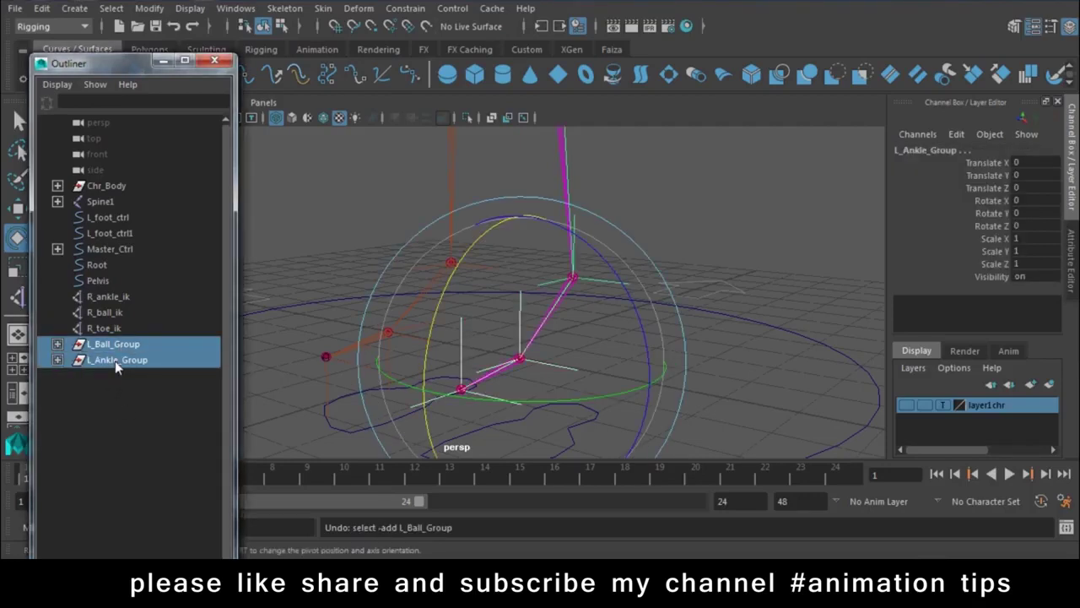
pyautogui.hotkey('ctrl', 'g')
pyautogui.press('w')
pyautogui.press('e')
pyautogui.press('d')
pyautogui.moveTo(489, 353); pyautogui.dragTo(573, 277)
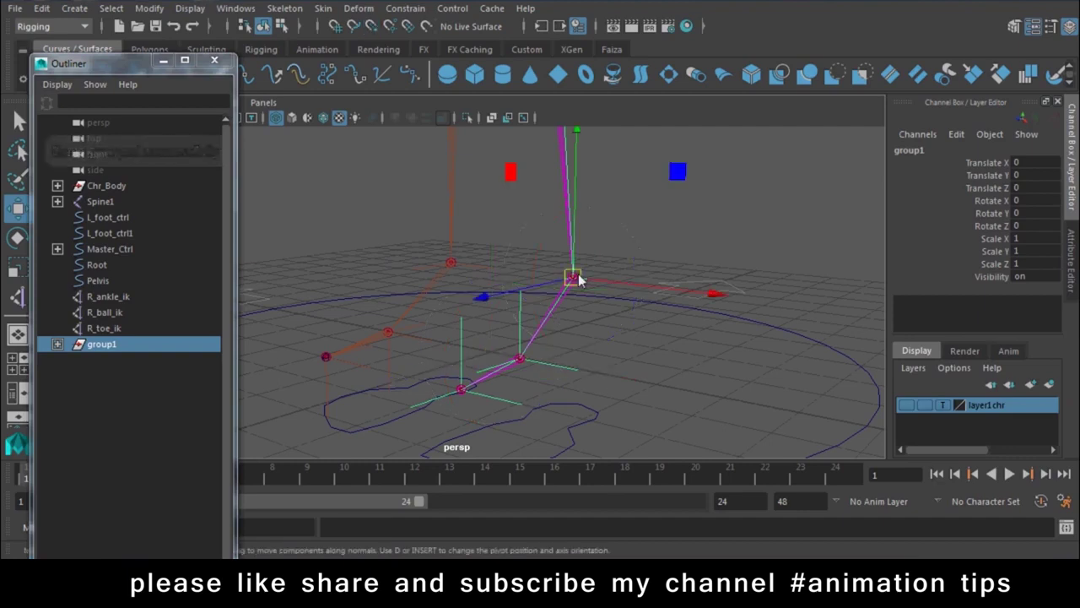
pyautogui.moveTo(496, 226)
pyautogui.mouseDown()
pyautogui.moveTo(473, 145)
pyautogui.moveTo(469, 202)
pyautogui.moveTo(465, 111)
pyautogui.moveTo(461, 122)
pyautogui.moveTo(440, 31)
pyautogui.mouseUp()
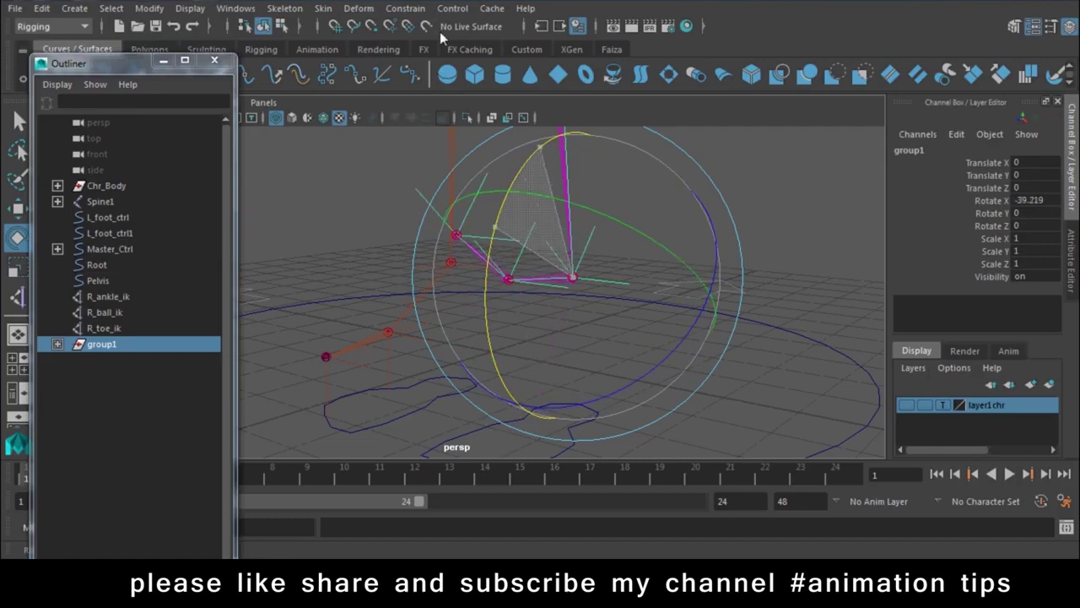
pyautogui.hotkey('ctrl', 'z')
# Rename group1 to L_Master_Ankle_Group and expand it in the Outliner to check its children.
pyautogui.press('w')
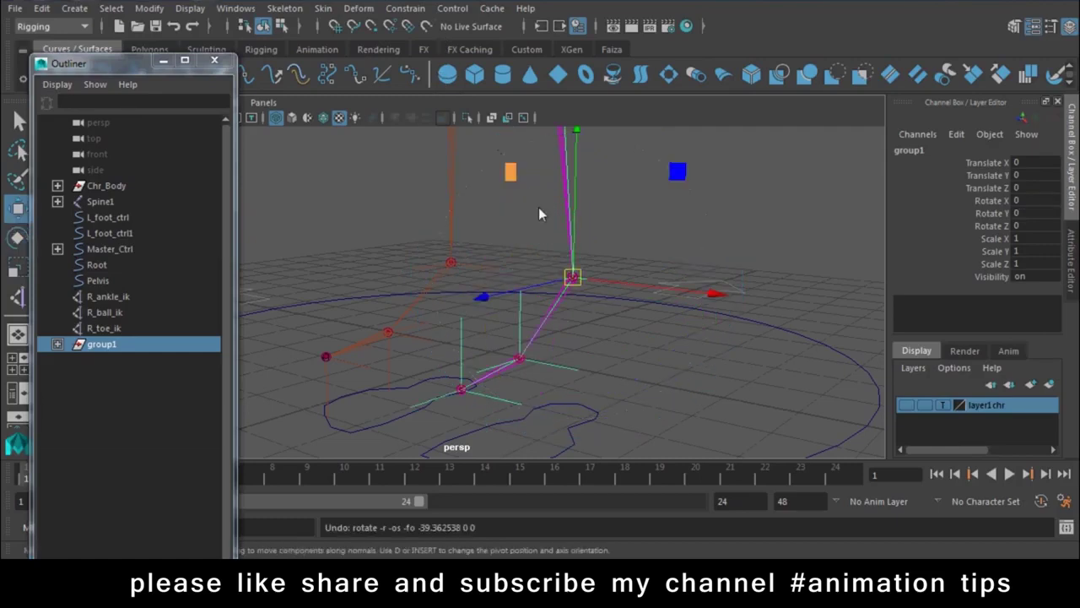
pyautogui.doubleClick(956, 151)
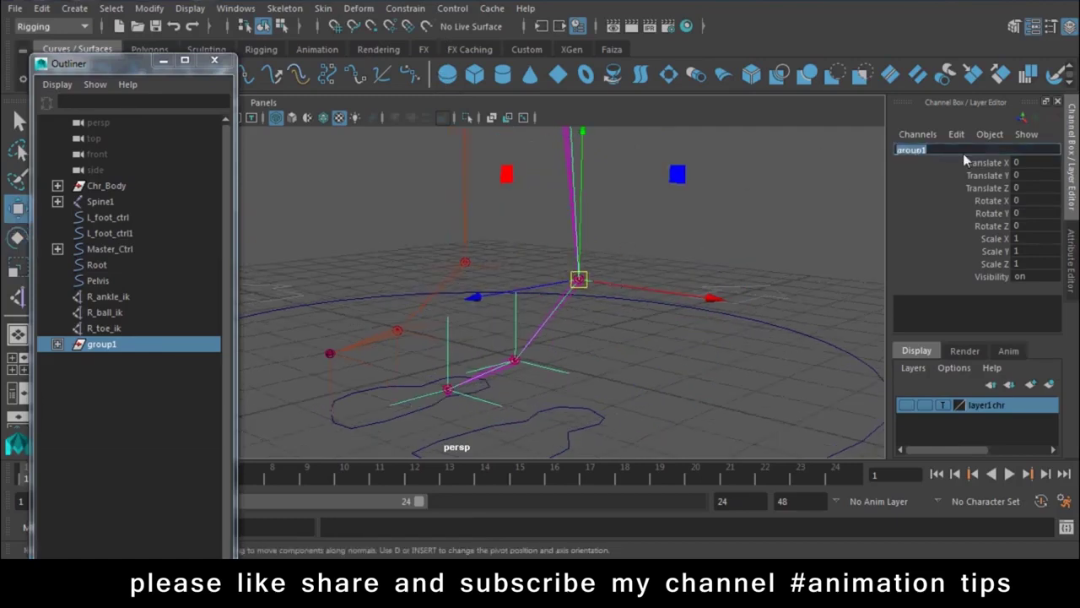
pyautogui.write('Master')
pyautogui.write(' u')
pyautogui.write('p')
pyautogui.write('L_')
pyautogui.press('Return')
pyautogui.click(113, 371)
pyautogui.click(58, 344)
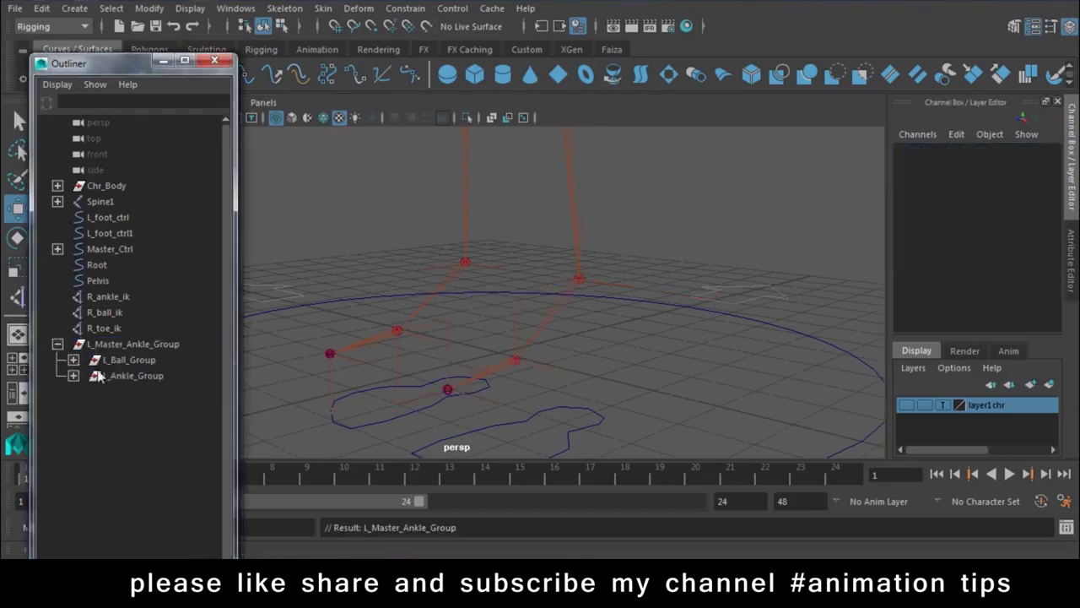
pyautogui.click(135, 348)
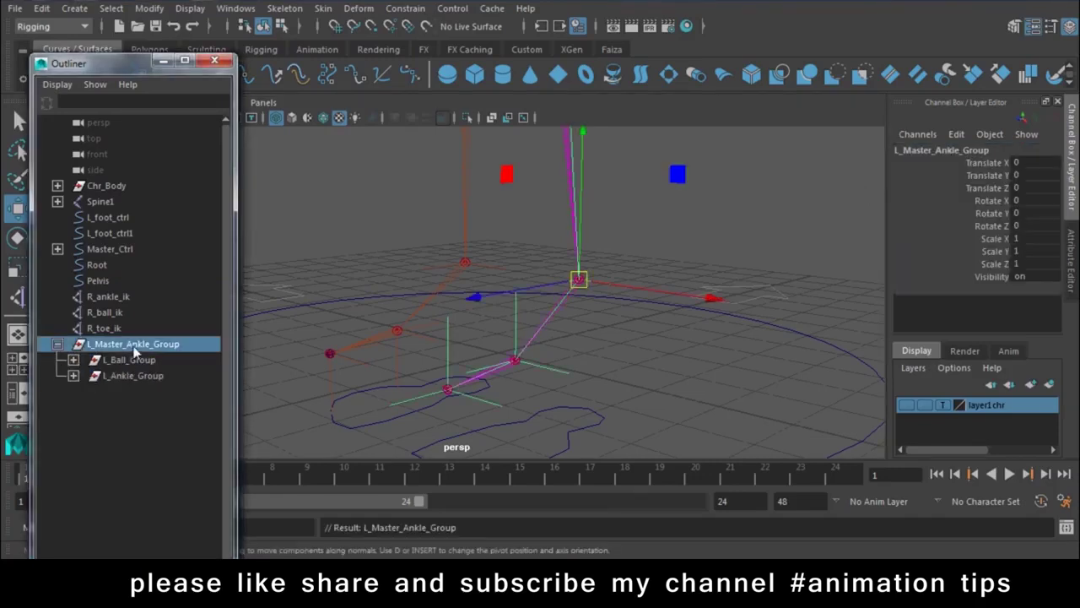
pyautogui.click(57, 345)
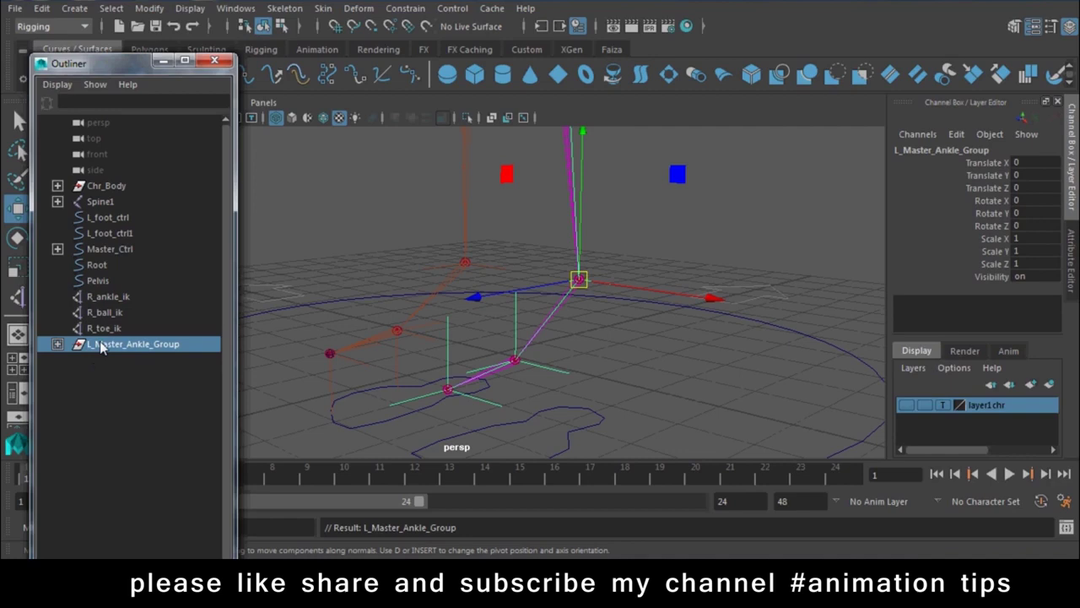
# Group L_Master_Ankle_Group into a new group1 with its pivot snapped to the left toe joint.
pyautogui.hotkey('ctrl', 'g')
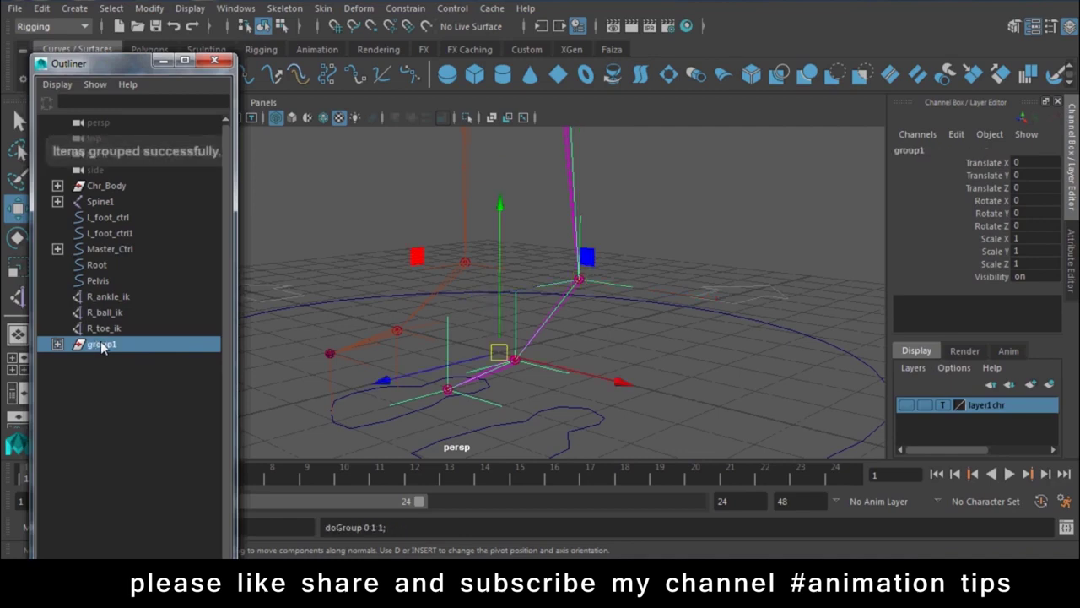
pyautogui.keyDown('alt'); pyautogui.moveTo(268, 322); pyautogui.dragTo(262, 323); pyautogui.keyUp('alt')
pyautogui.press('d')
pyautogui.moveTo(504, 355); pyautogui.dragTo(401, 404)
pyautogui.press('d')
# Test-rotate the leg around the toe pivot, undo it, and expand group1's hierarchy.
pyautogui.press('e')
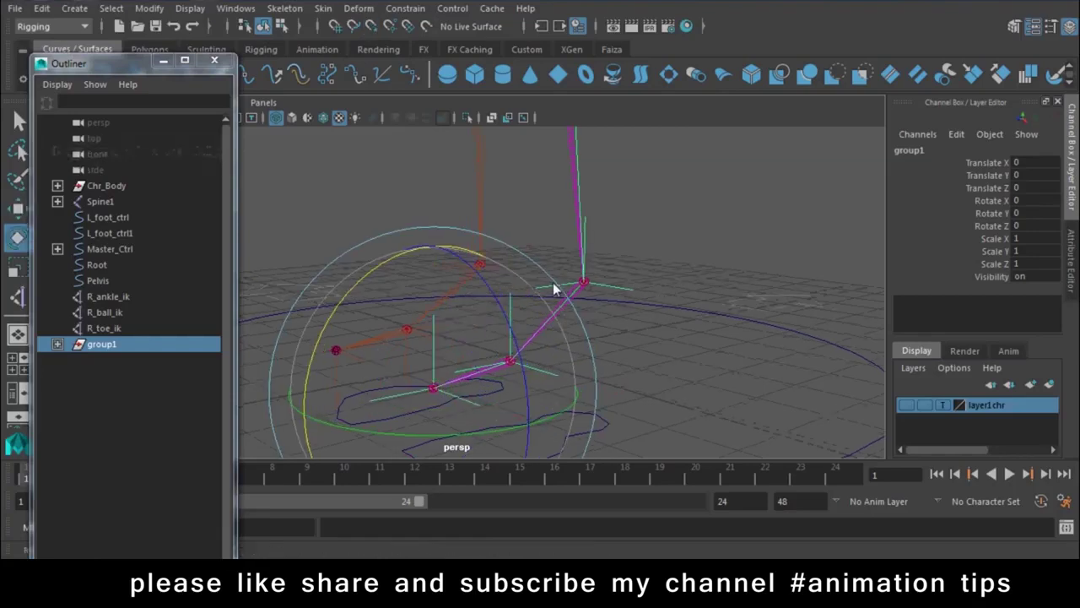
pyautogui.moveTo(319, 260)
pyautogui.mouseDown()
pyautogui.moveTo(266, 341)
pyautogui.moveTo(335, 320)
pyautogui.mouseUp()
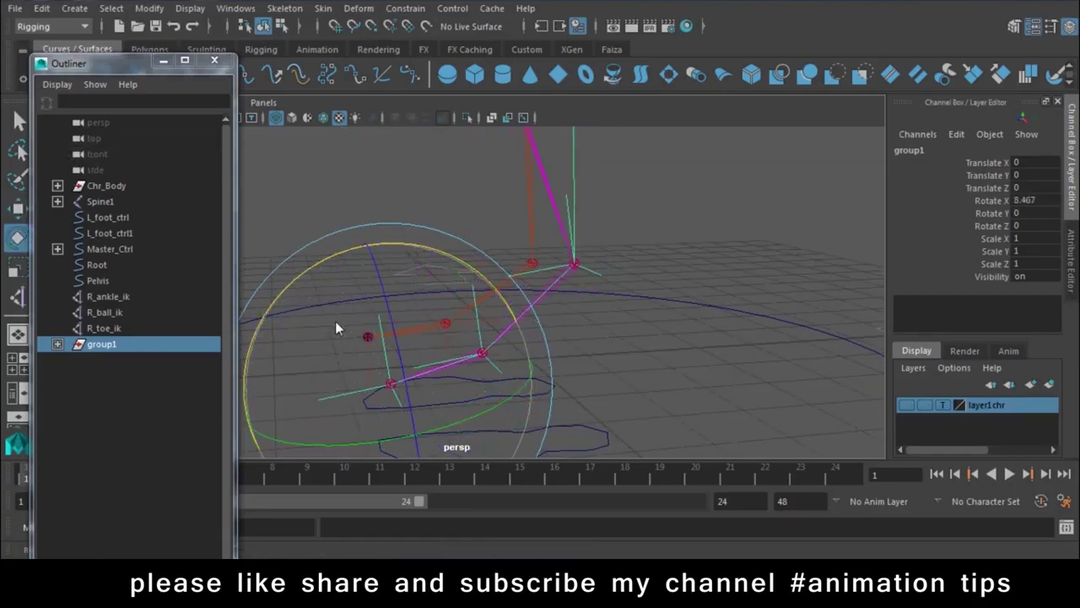
pyautogui.hotkey('ctrl', 'z')
pyautogui.click(101, 413)
pyautogui.click(58, 345)
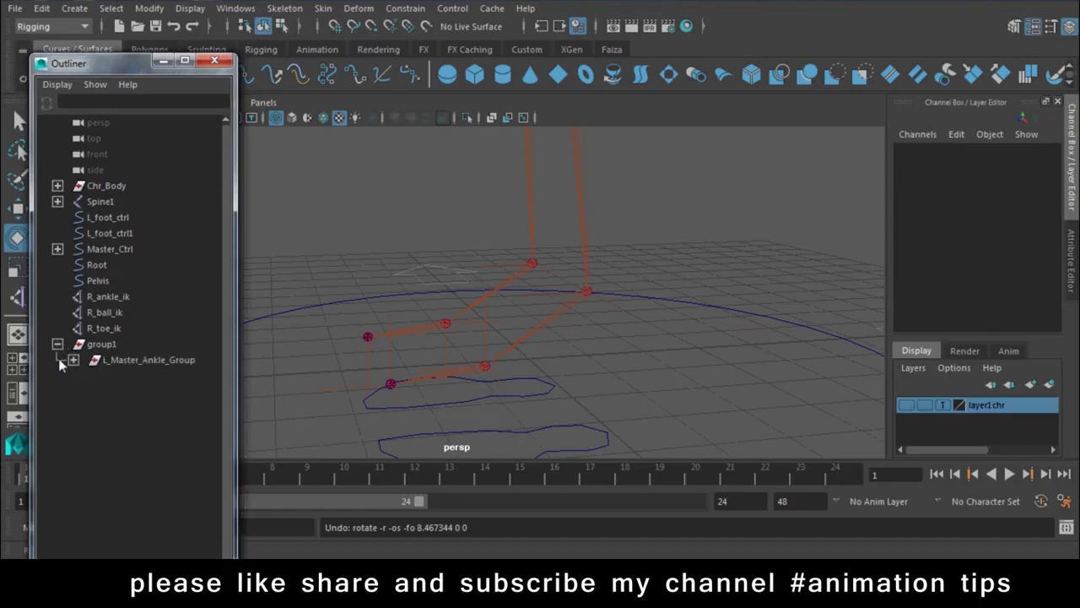
pyautogui.click(72, 360)
# Test-rotate L_Ball_Group and then L_Ankle_Group, undoing each rotation.
pyautogui.click(139, 376)
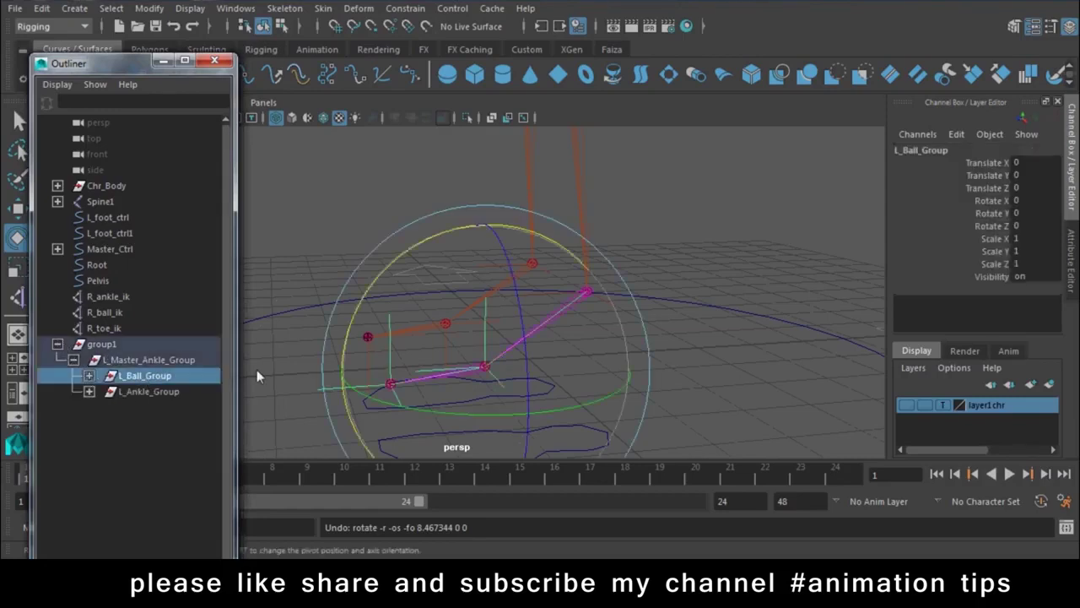
pyautogui.moveTo(439, 243)
pyautogui.mouseDown()
pyautogui.moveTo(386, 339)
pyautogui.moveTo(371, 404)
pyautogui.moveTo(402, 441)
pyautogui.moveTo(480, 311)
pyautogui.moveTo(488, 335)
pyautogui.mouseUp()
pyautogui.hotkey('ctrl', 'z')
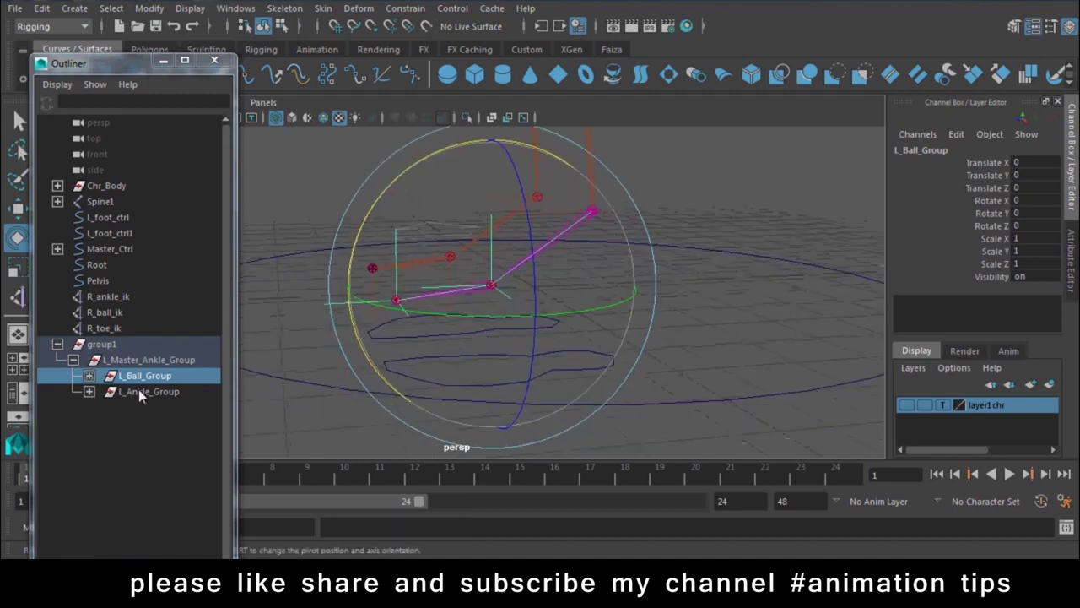
pyautogui.click(139, 389)
pyautogui.moveTo(405, 177)
pyautogui.mouseDown()
pyautogui.moveTo(401, 221)
pyautogui.moveTo(374, 228)
pyautogui.mouseUp()
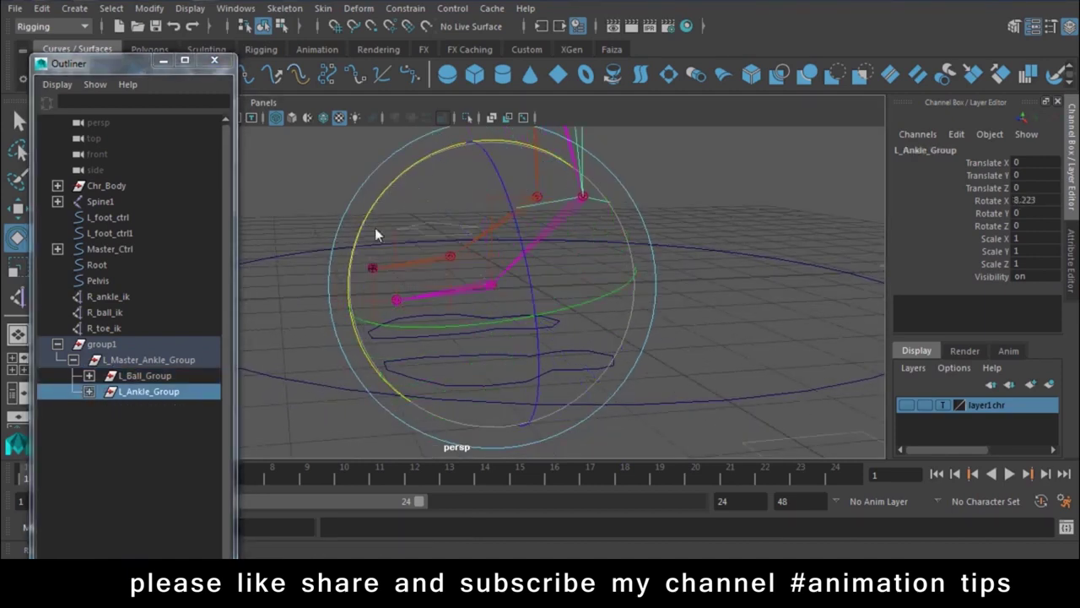
pyautogui.hotkey('ctrl', 'z')
# Test-rotate L_Master_Ankle_Group on three axes, undoing each turn.
pyautogui.click(135, 360)
pyautogui.keyDown('alt'); pyautogui.moveTo(606, 350); pyautogui.dragTo(470, 210); pyautogui.keyUp('alt')
pyautogui.hotkey('ctrl', 'z')
pyautogui.keyDown('alt'); pyautogui.moveTo(538, 299); pyautogui.dragTo(668, 334); pyautogui.keyUp('alt')
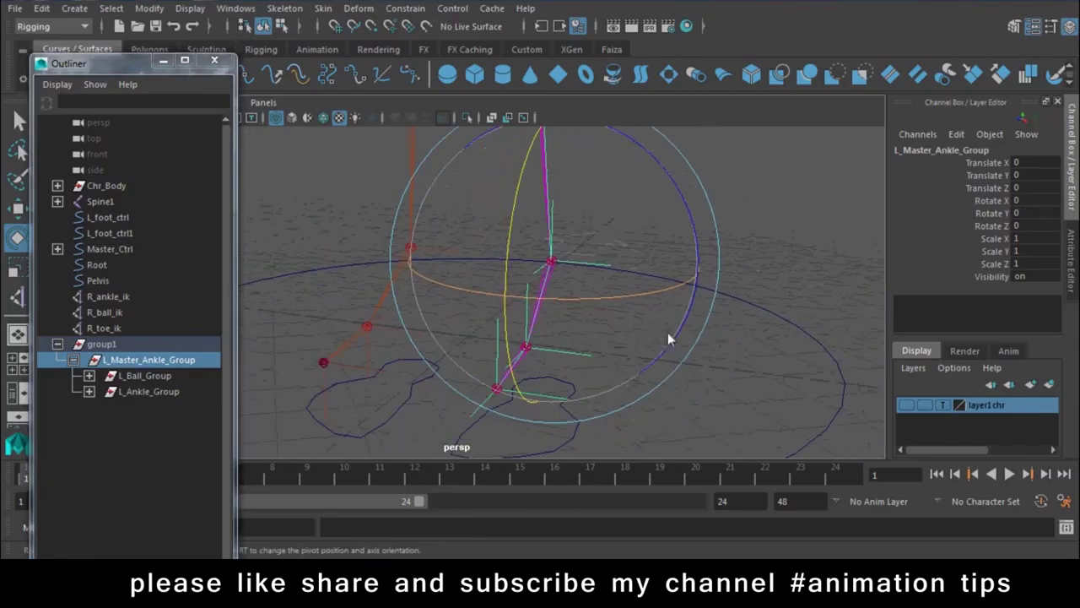
pyautogui.moveTo(628, 297); pyautogui.dragTo(671, 319)
pyautogui.hotkey('ctrl', 'z')
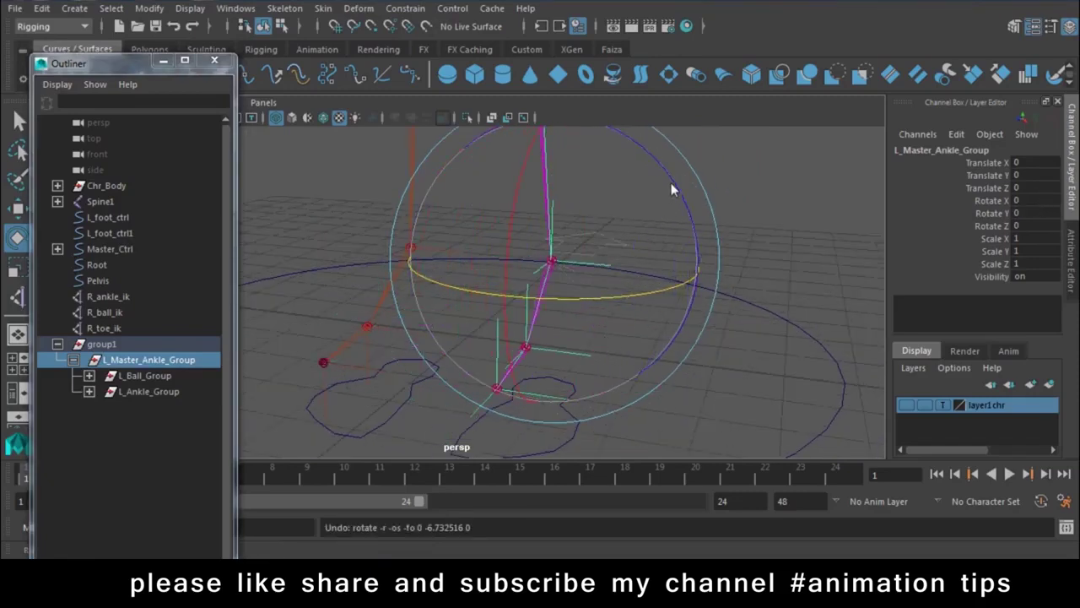
pyautogui.moveTo(671, 189); pyautogui.dragTo(733, 299)
pyautogui.hotkey('ctrl', 'z')
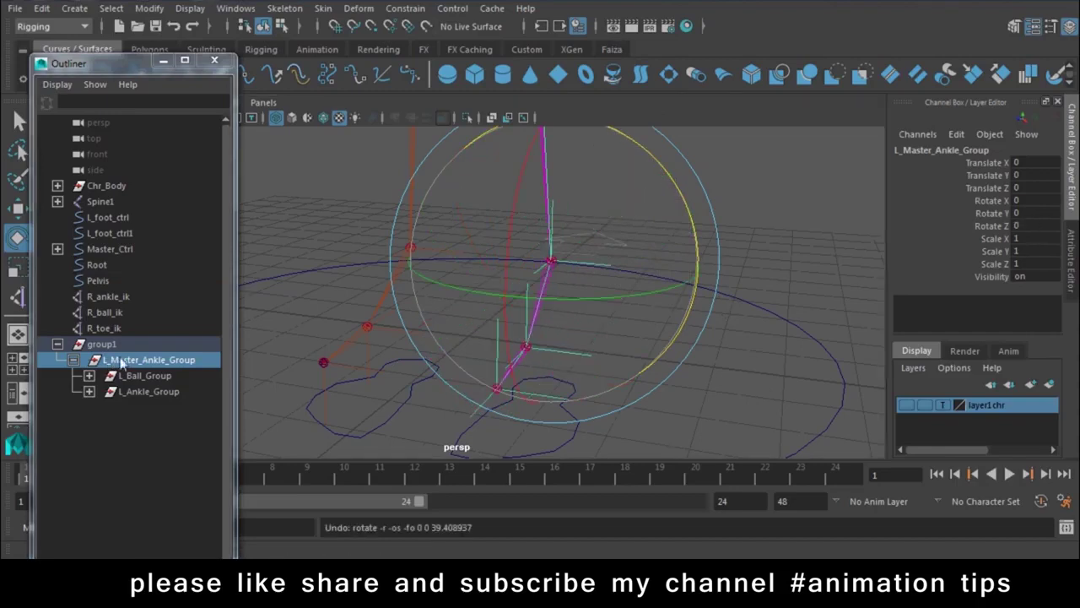
# Test-rotate group1 around the toe, undo it, then tilt the whole foot on the toe pivot.
pyautogui.click(114, 345)
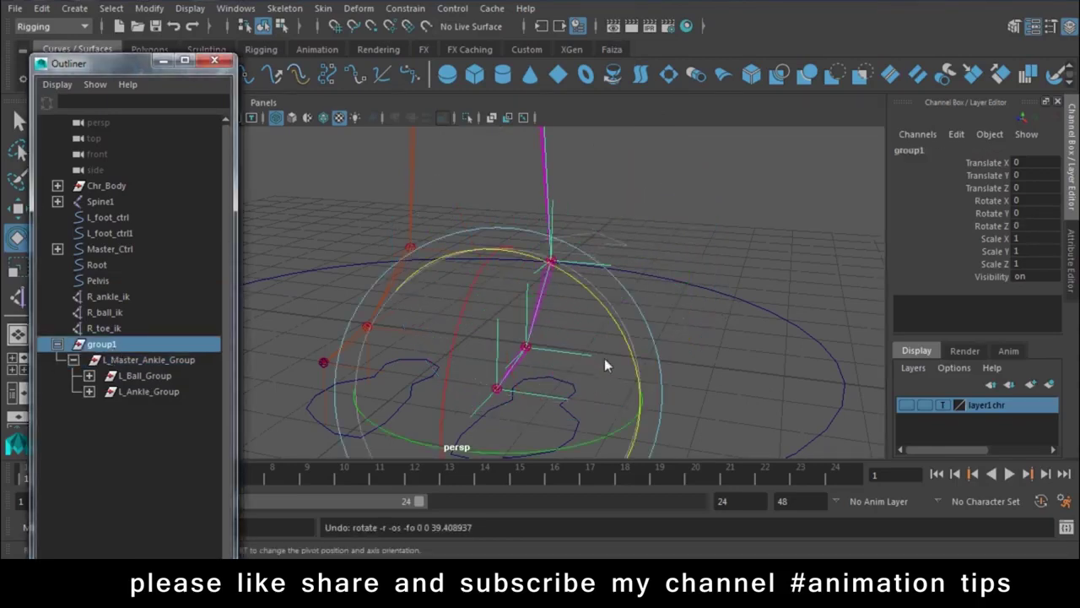
pyautogui.moveTo(630, 348); pyautogui.dragTo(657, 382)
pyautogui.hotkey('ctrl', 'z')
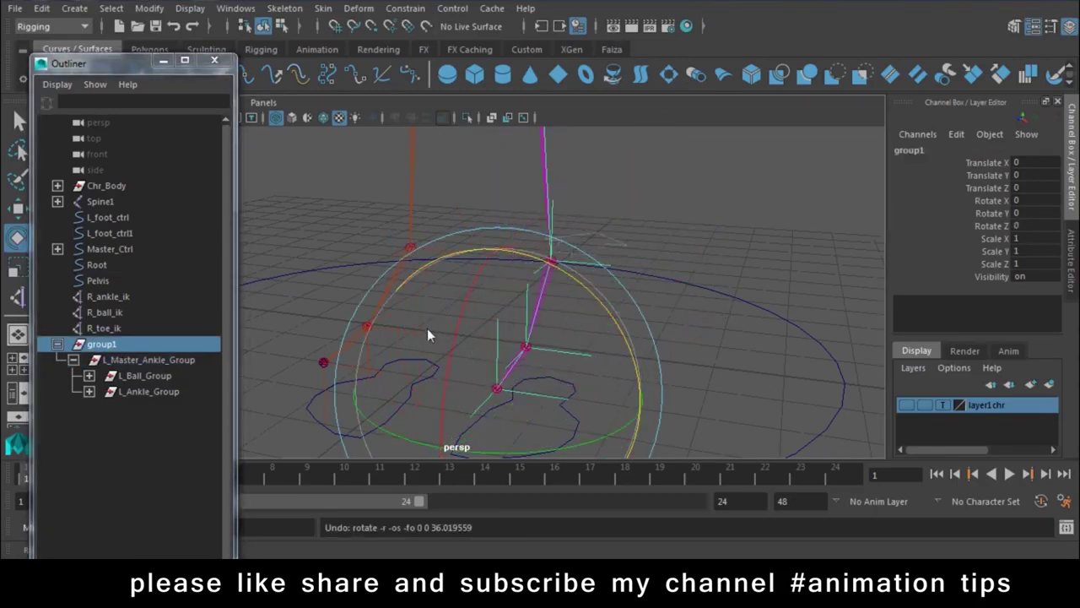
pyautogui.moveTo(453, 331); pyautogui.dragTo(439, 448)
# Undo the toe tilt and rename group1 to L_Master_toe_Group, based on L_Master_Ankle_Group's name.
pyautogui.hotkey('ctrl', 'z')
pyautogui.hotkey('ctrl', 'z')
pyautogui.hotkey('ctrl', 'z')
pyautogui.hotkey('ctrl', 'z')
pyautogui.hotkey('ctrl', 'z')
pyautogui.hotkey('ctrl', 'z')
pyautogui.click(150, 356)
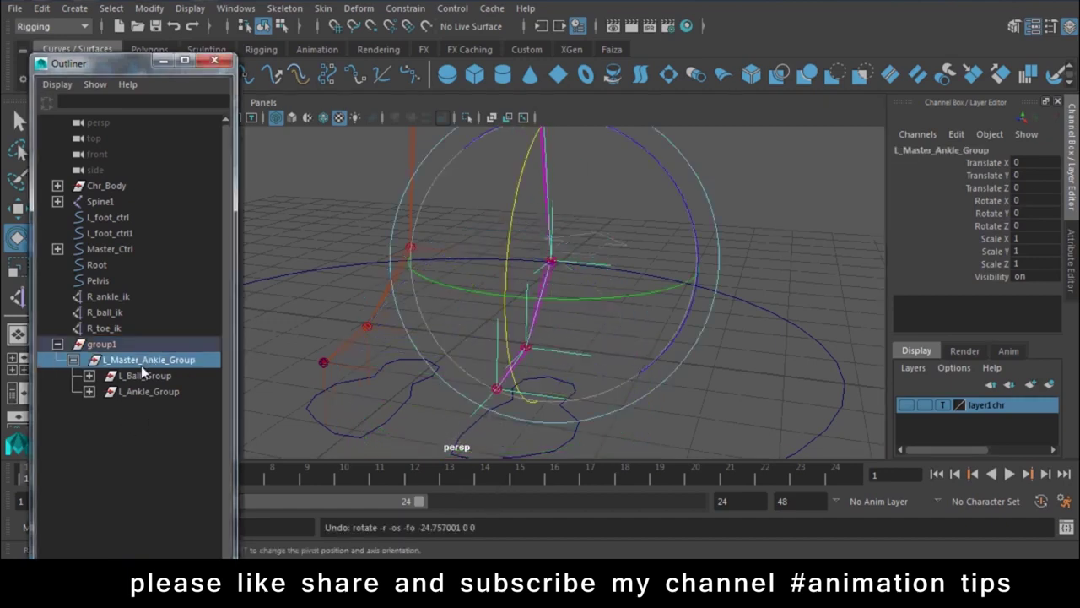
pyautogui.doubleClick(970, 149)
pyautogui.hotkey('ctrl', 'c')
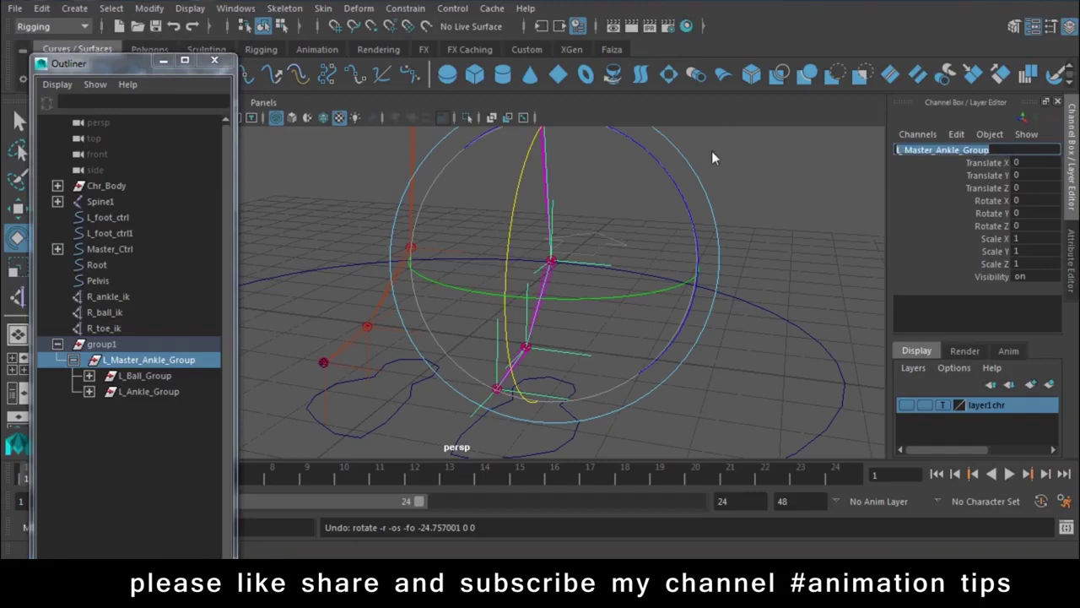
pyautogui.click(107, 345)
pyautogui.doubleClick(910, 150)
pyautogui.hotkey('ctrl', 'v')
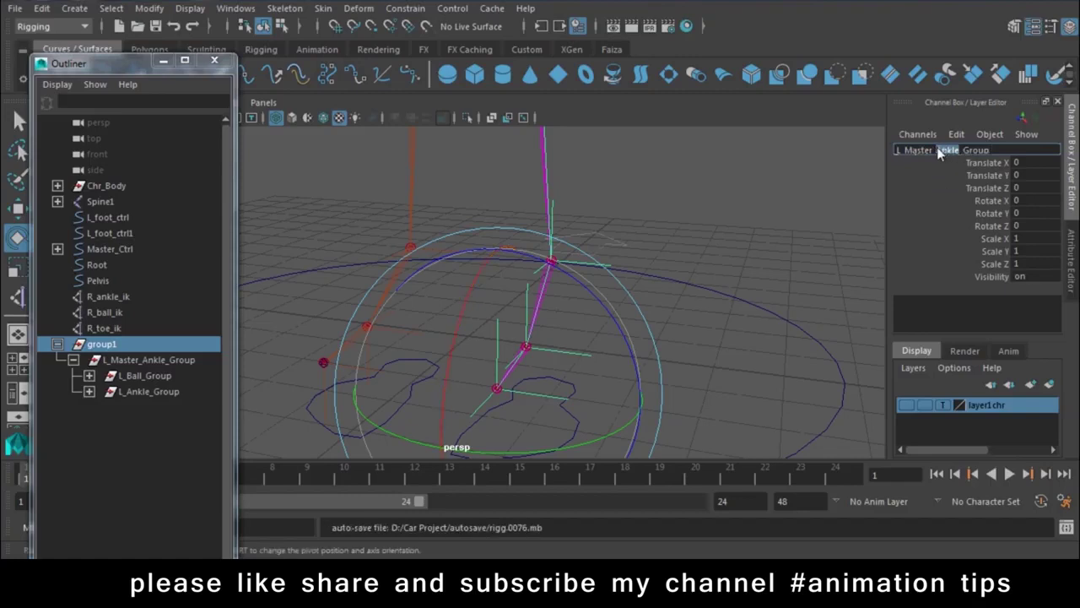
pyautogui.press('BackSpace')
pyautogui.write('toe')
pyautogui.press('Return')
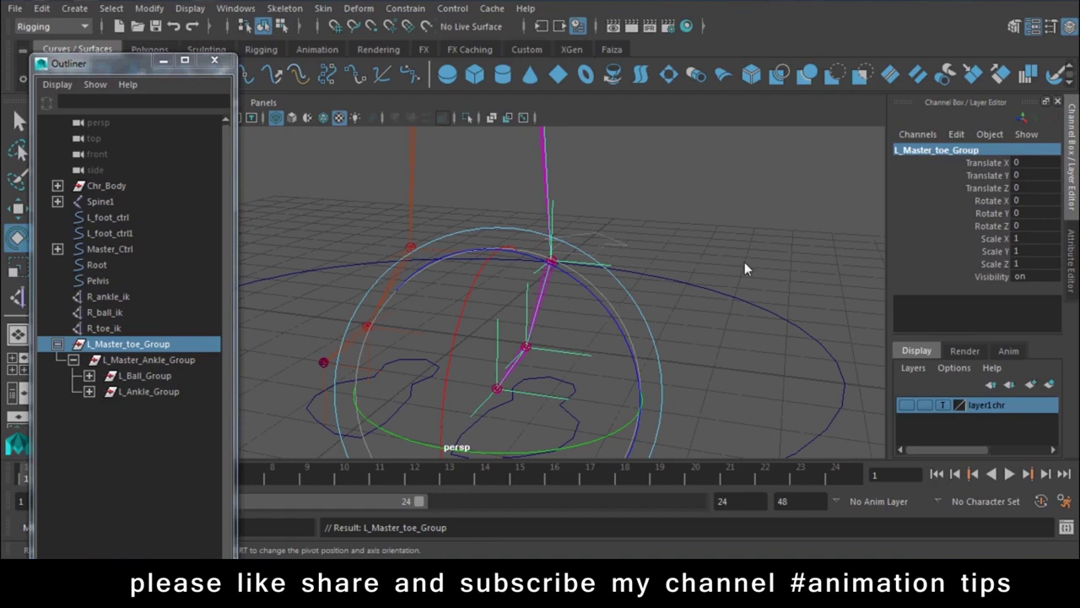
pyautogui.press('w')
pyautogui.click(734, 223)
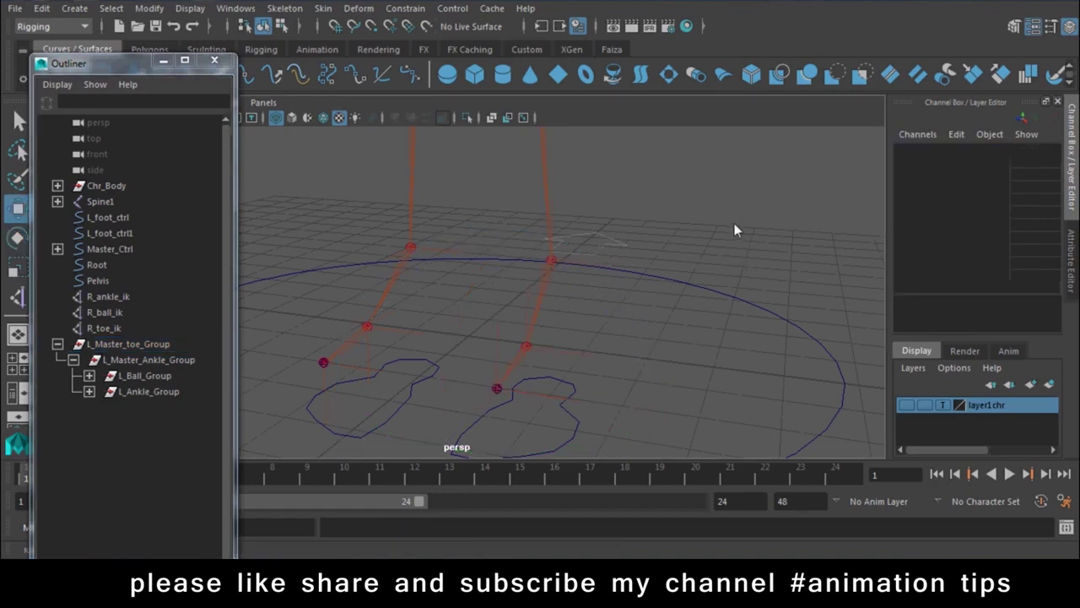
# Group R_ball_ik and R_toe_ik, snapping the group's pivot to the middle foot joint.
pyautogui.moveTo(734, 376)
pyautogui.keyDown('alt'); pyautogui.mouseDown()
pyautogui.moveTo(634, 327)
pyautogui.moveTo(524, 381)
pyautogui.moveTo(599, 377)
pyautogui.moveTo(460, 352)
pyautogui.moveTo(533, 414)
pyautogui.moveTo(427, 304)
pyautogui.mouseUp(); pyautogui.keyUp('alt')
pyautogui.click(456, 372)
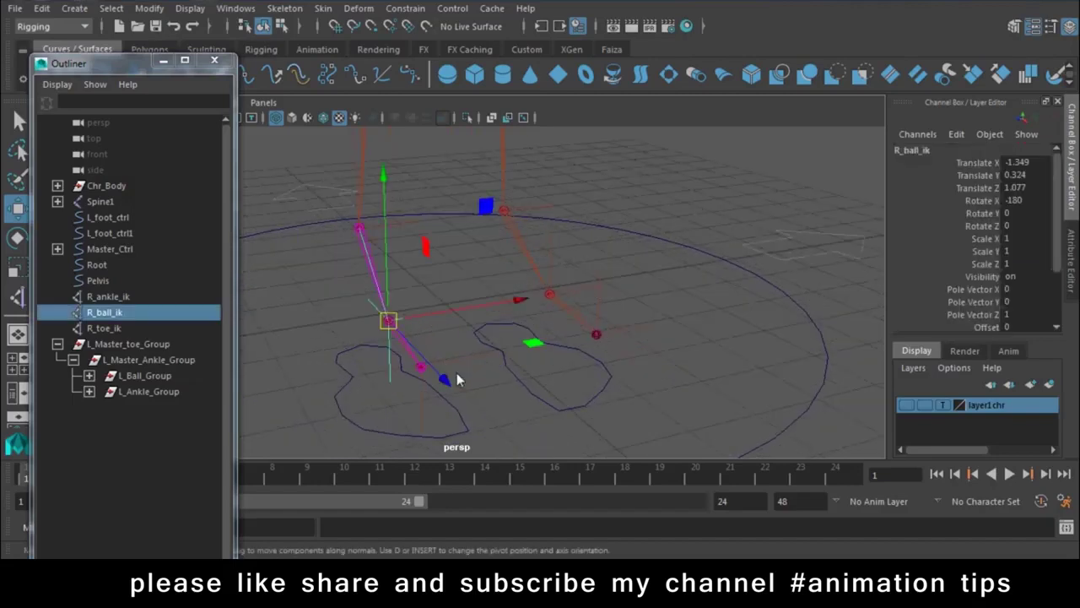
pyautogui.keyDown('shift'); pyautogui.click(462, 357); pyautogui.keyUp('shift')
pyautogui.hotkey('ctrl', 'g')
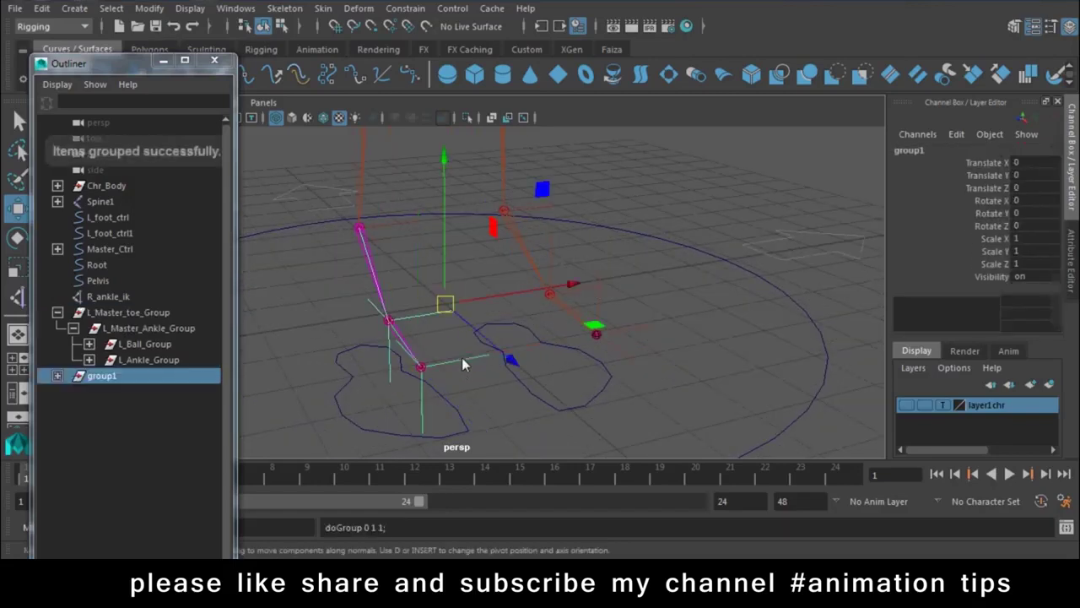
pyautogui.moveTo(491, 356)
pyautogui.keyDown('alt'); pyautogui.mouseDown()
pyautogui.moveTo(540, 365)
pyautogui.moveTo(571, 403)
pyautogui.moveTo(507, 328)
pyautogui.mouseUp(); pyautogui.keyUp('alt')
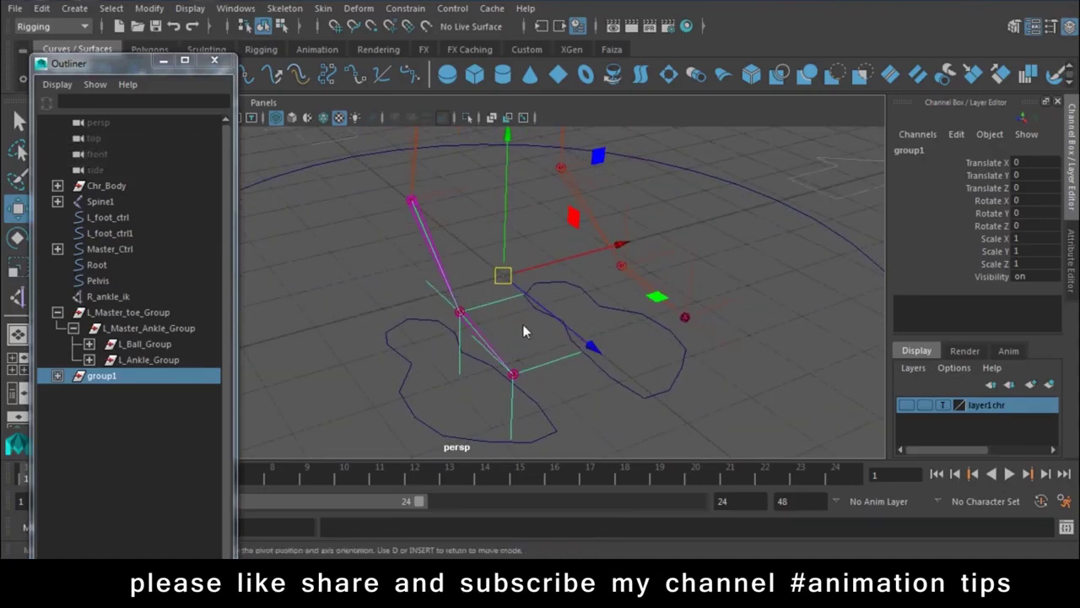
pyautogui.press('d')
pyautogui.press('v')
pyautogui.moveTo(508, 274); pyautogui.dragTo(432, 323)
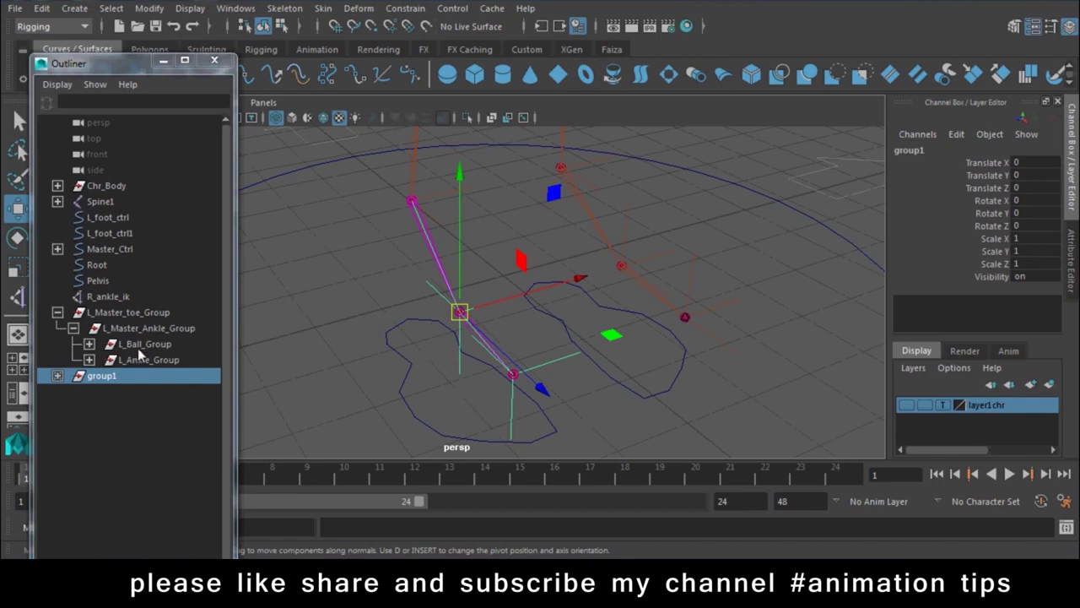
# Group R_ankle_ik on its own as group2, pivoted on the middle foot joint.
pyautogui.click(445, 198)
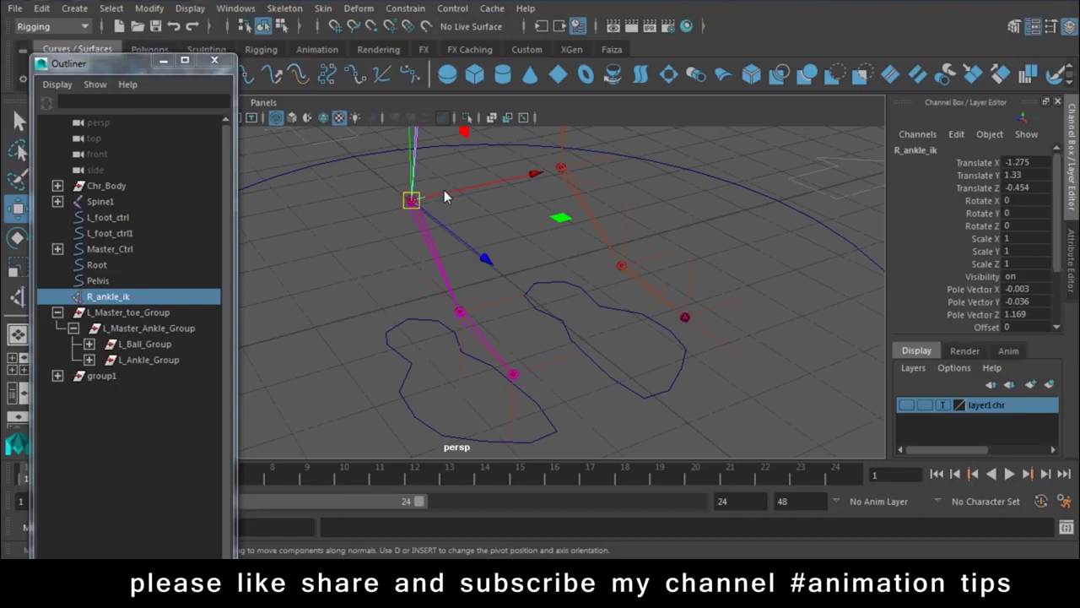
pyautogui.hotkey('ctrl', 'g')
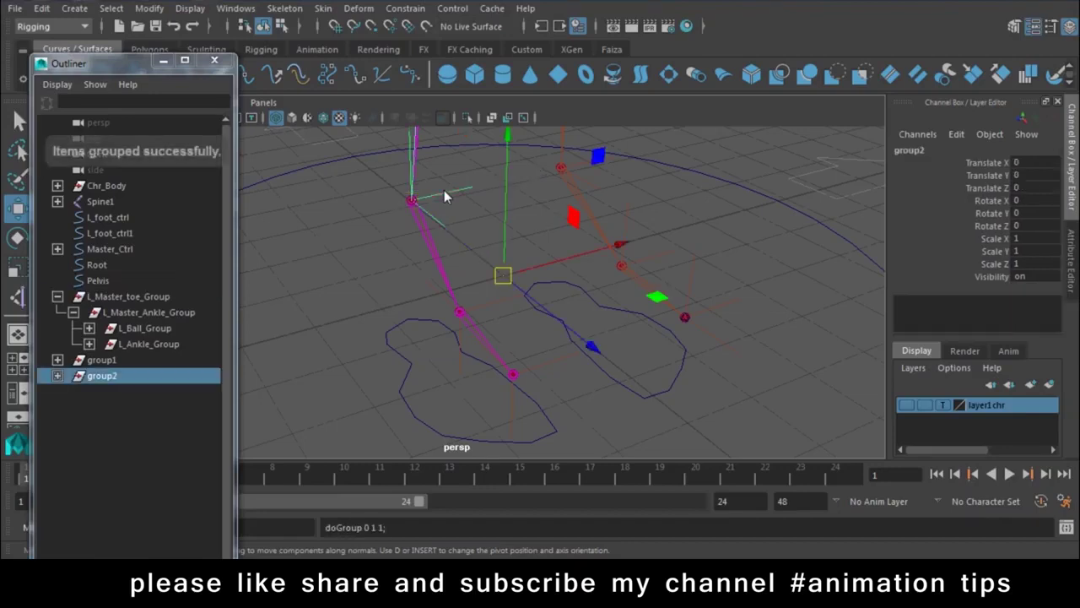
pyautogui.press('d')
pyautogui.moveTo(510, 276); pyautogui.dragTo(459, 313)
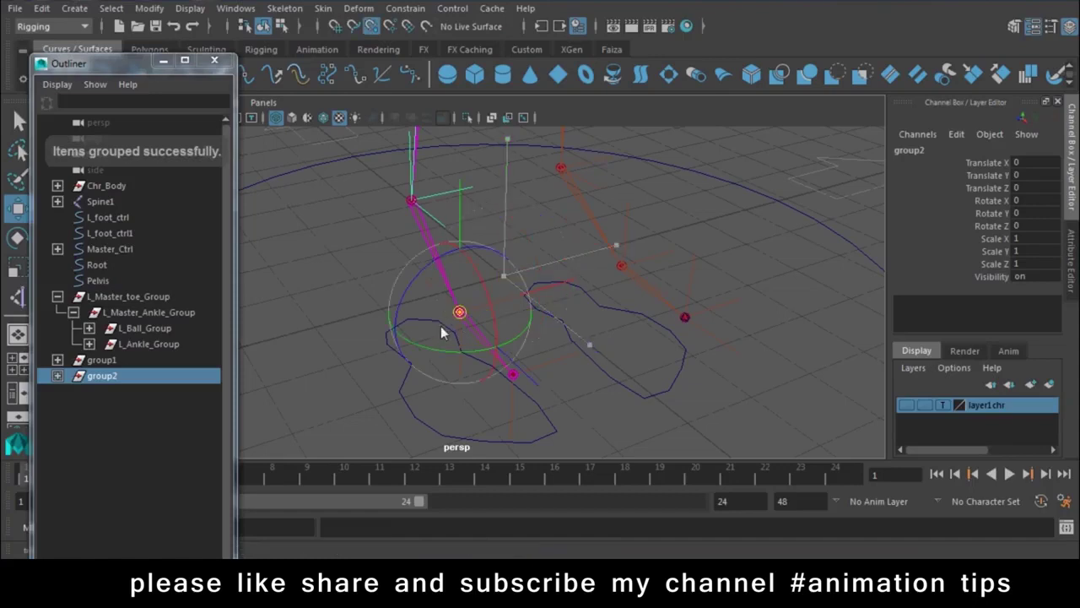
# Rename group1 to R_Ball_Group using the copied L_Ball_Group name.
pyautogui.click(149, 330)
pyautogui.doubleClick(922, 149)
pyautogui.hotkey('ctrl', 'c')
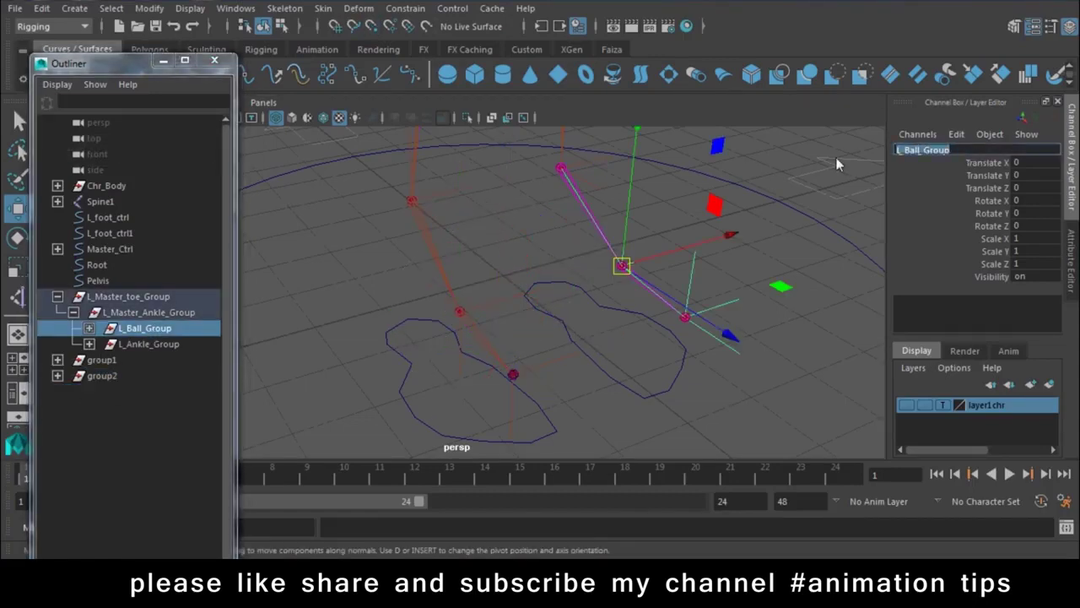
pyautogui.click(110, 362)
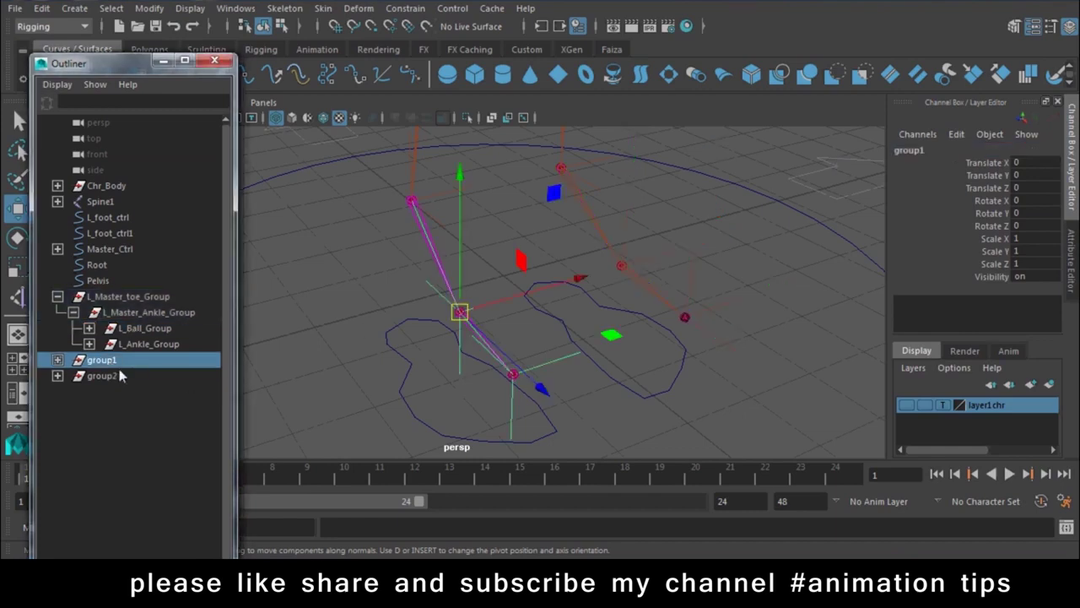
pyautogui.doubleClick(955, 149)
pyautogui.hotkey('ctrl', 'v')
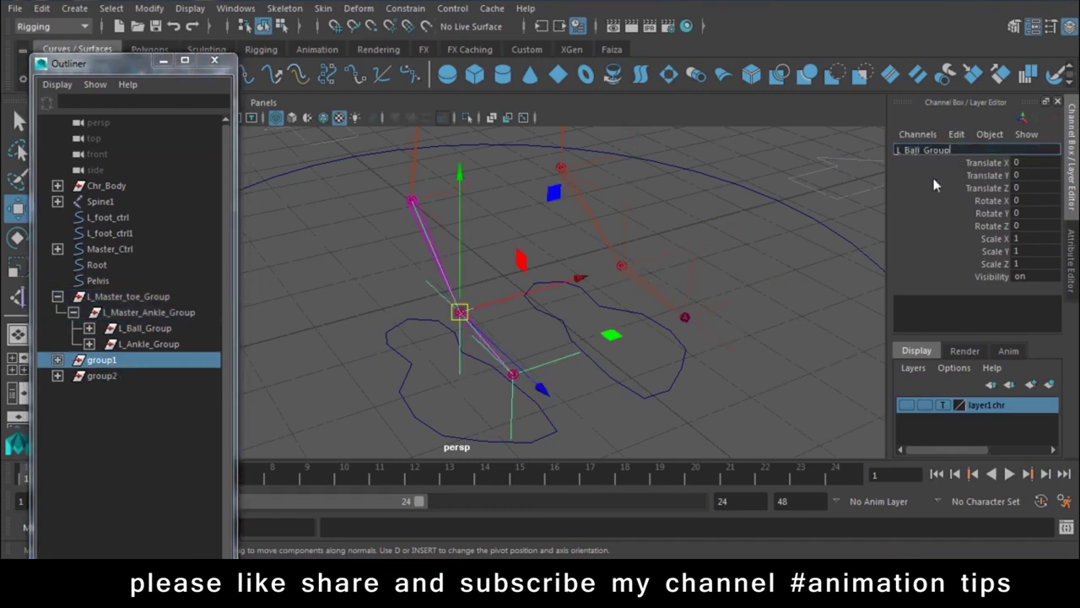
pyautogui.press('Home')
pyautogui.press('Delete')
pyautogui.write('R')
pyautogui.click(741, 287)
# Rename group2 to R_Ankle_Group, matching L_Ankle_Group's naming.
pyautogui.click(148, 343)
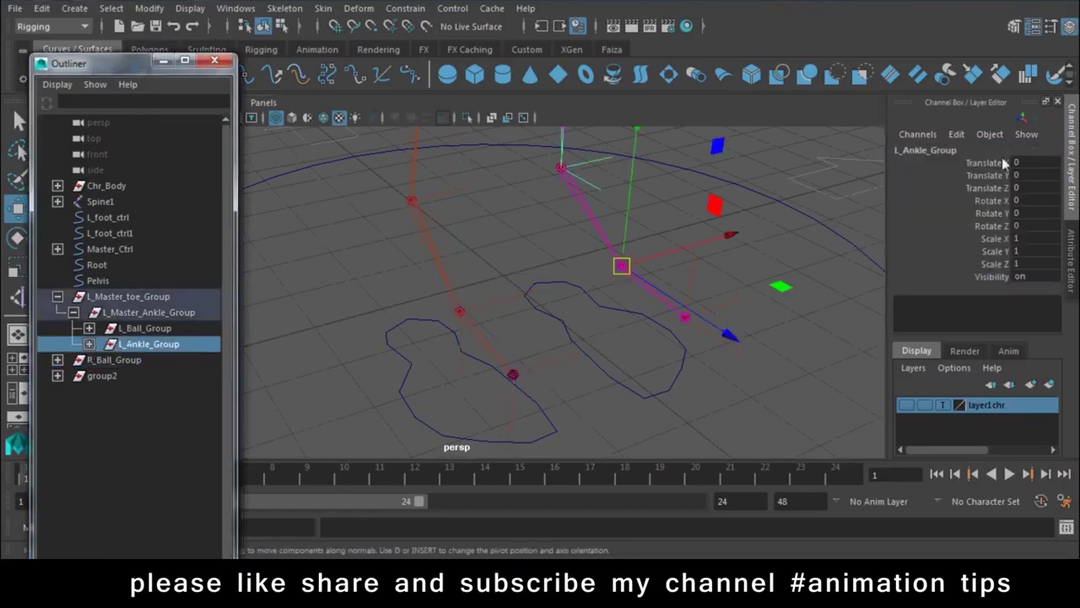
pyautogui.click(955, 153)
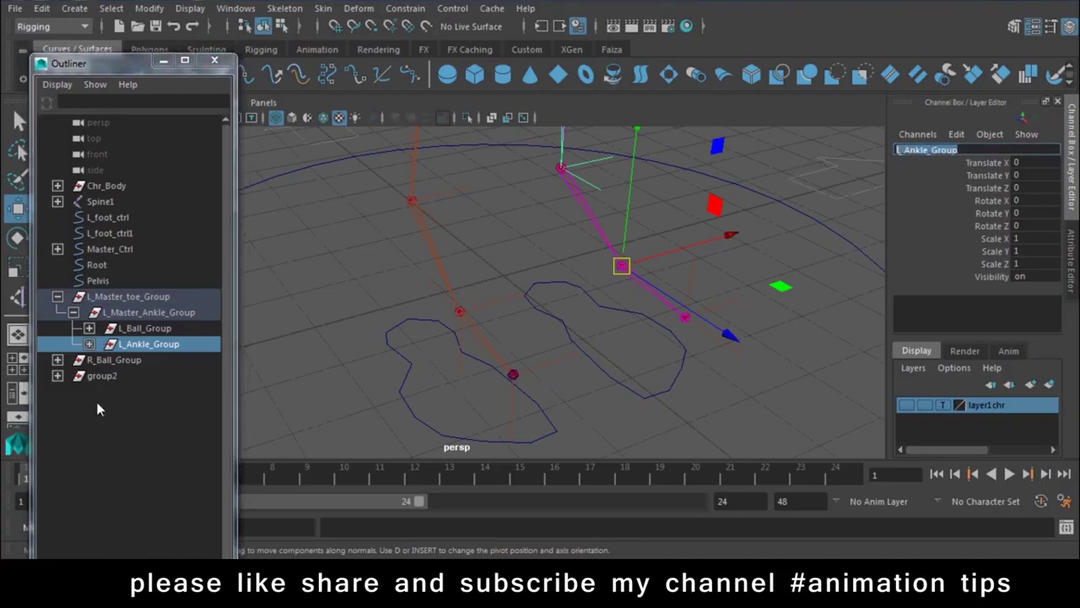
pyautogui.click(101, 375)
pyautogui.click(946, 152)
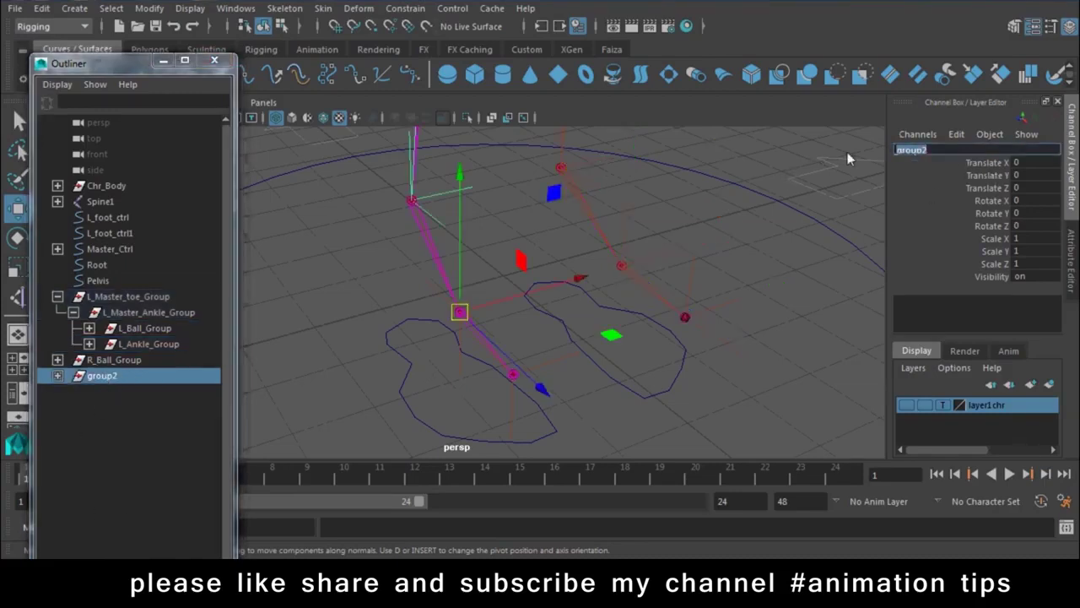
pyautogui.write('L_Ankle_Group')
pyautogui.moveTo(904, 155); pyautogui.dragTo(886, 150)
pyautogui.write('R_')
pyautogui.press('Return')
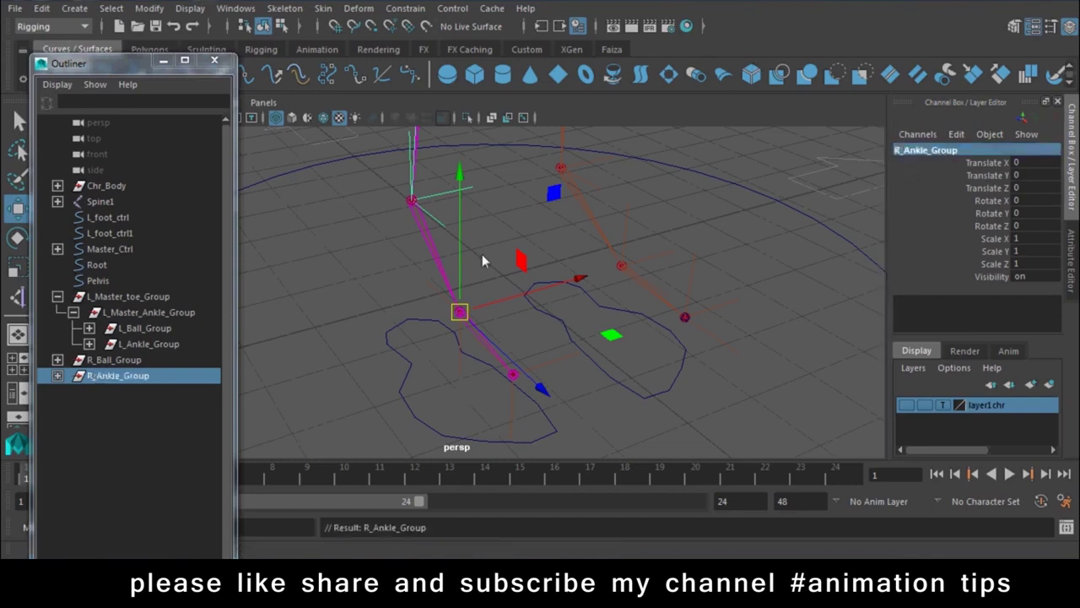
pyautogui.keyDown('ctrl'); pyautogui.click(128, 374); pyautogui.keyUp('ctrl')
# Group R_Ball_Group and R_Ankle_Group, snapping the new group's pivot to the ankle joint.
pyautogui.click(127, 360)
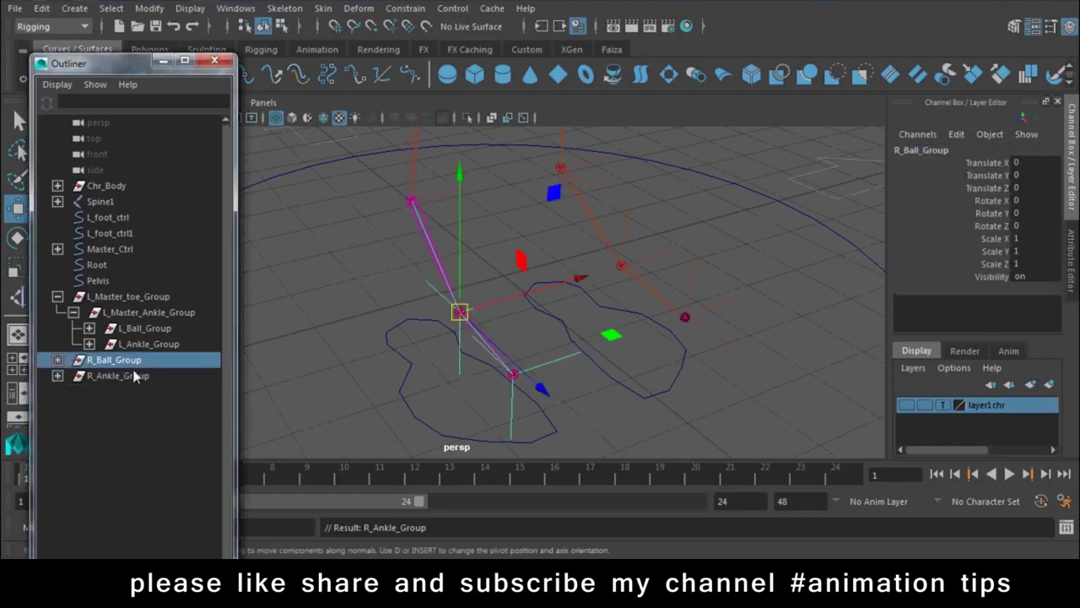
pyautogui.keyDown('ctrl'); pyautogui.click(144, 376); pyautogui.keyUp('ctrl')
pyautogui.hotkey('ctrl', 'g')
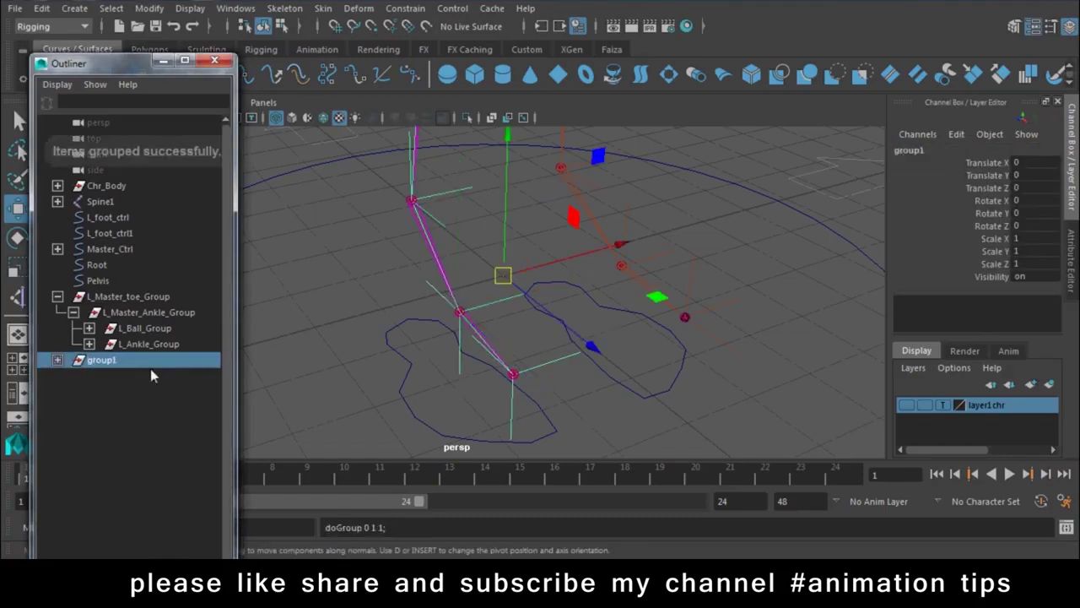
pyautogui.press('d')
pyautogui.moveTo(505, 275); pyautogui.dragTo(396, 208)
pyautogui.press('d')
# Rename the new group to R_Master_Ankle_Group, based on L_Master_Ankle_Group's name.
pyautogui.click(144, 312)
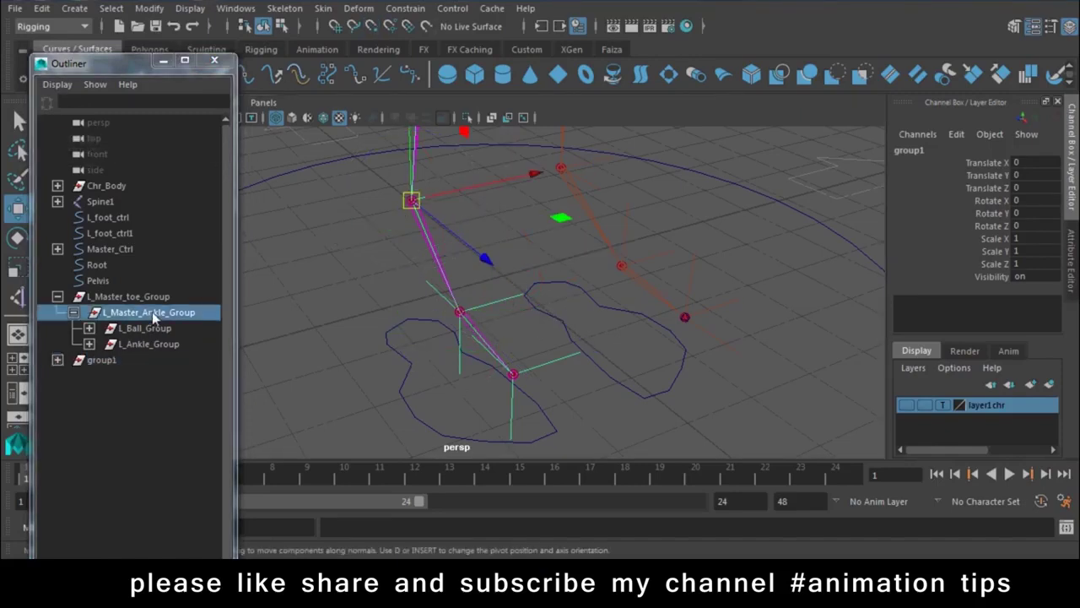
pyautogui.moveTo(995, 155); pyautogui.dragTo(893, 155)
pyautogui.hotkey('ctrl', 'c')
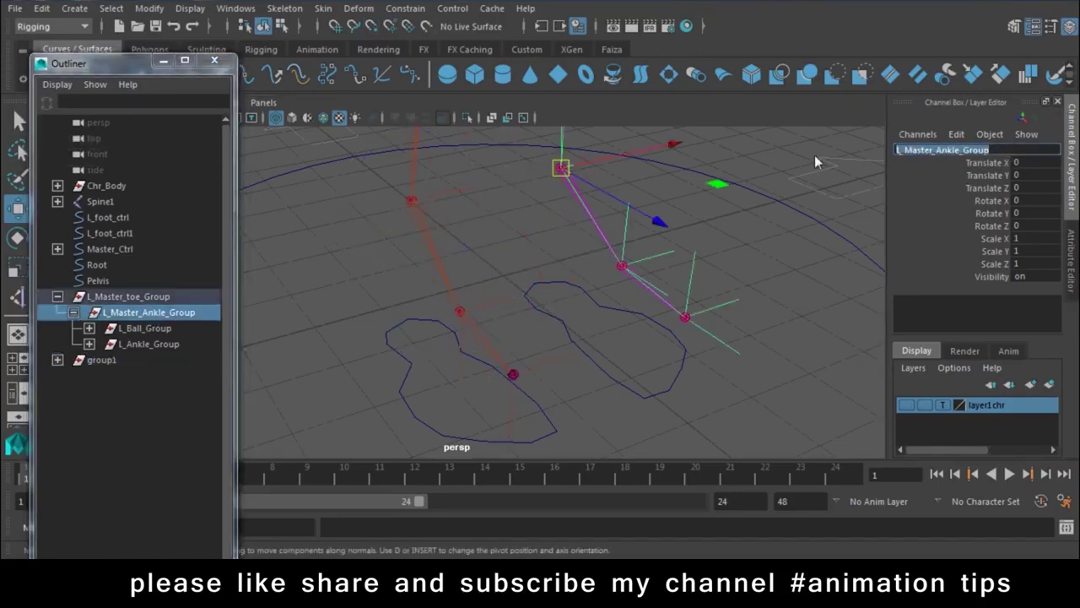
pyautogui.click(102, 360)
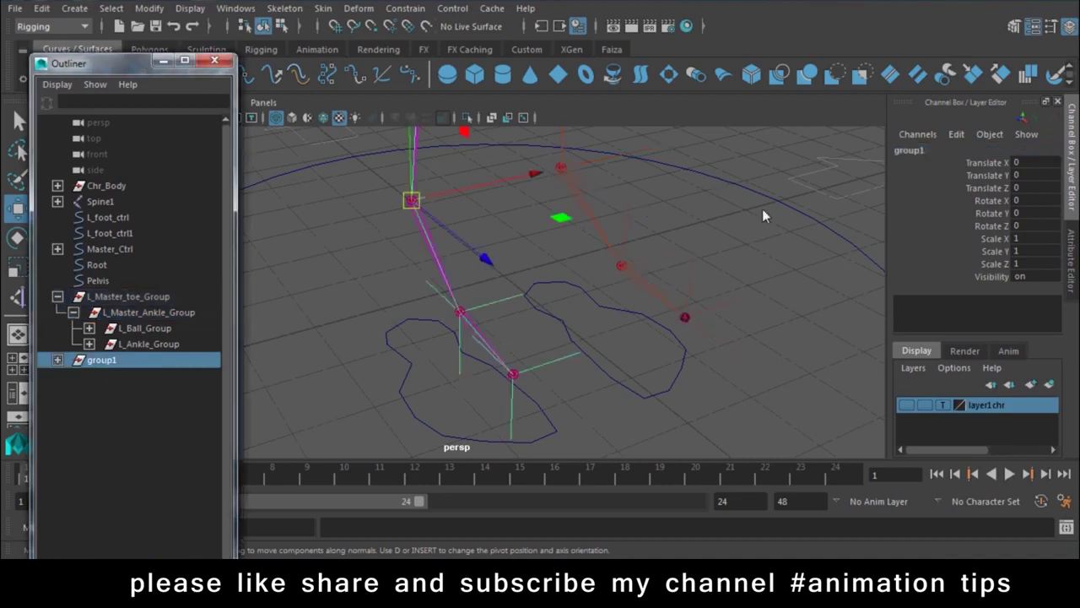
pyautogui.doubleClick(937, 151)
pyautogui.hotkey('ctrl', 'v')
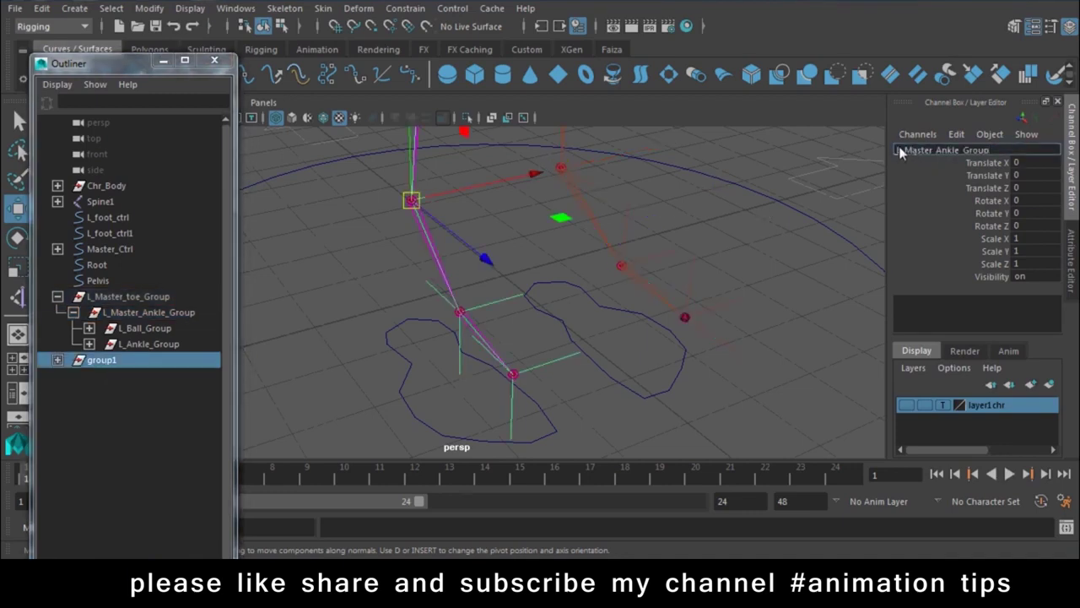
pyautogui.press('BackSpace')
pyautogui.write('R')
pyautogui.press('Return')
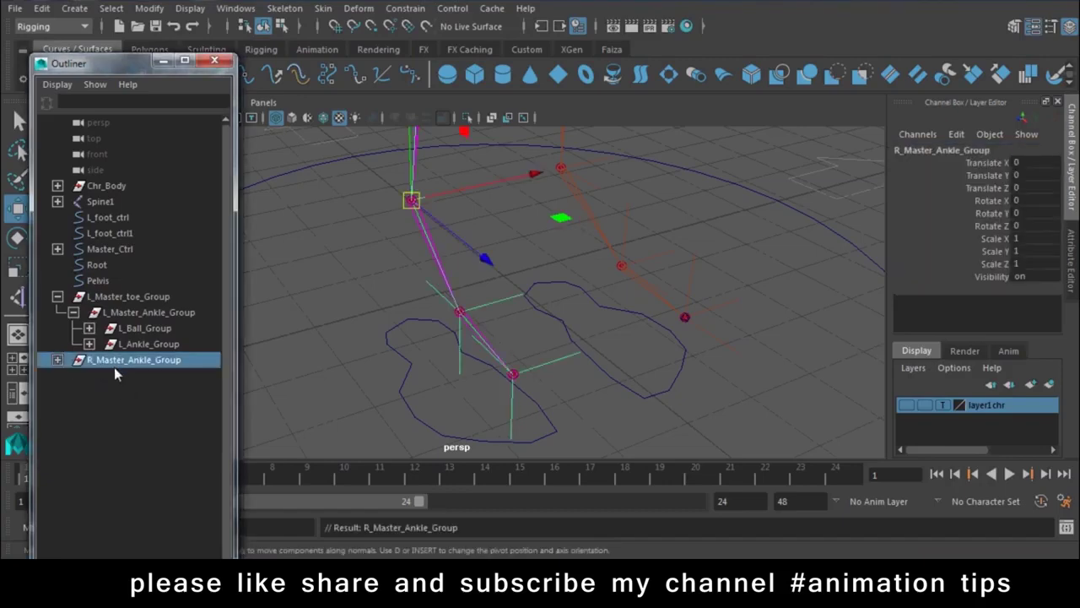
# Group R_Master_Ankle_Group again, with the pivot snapped to the right toe joint.
pyautogui.hotkey('ctrl', 'g')
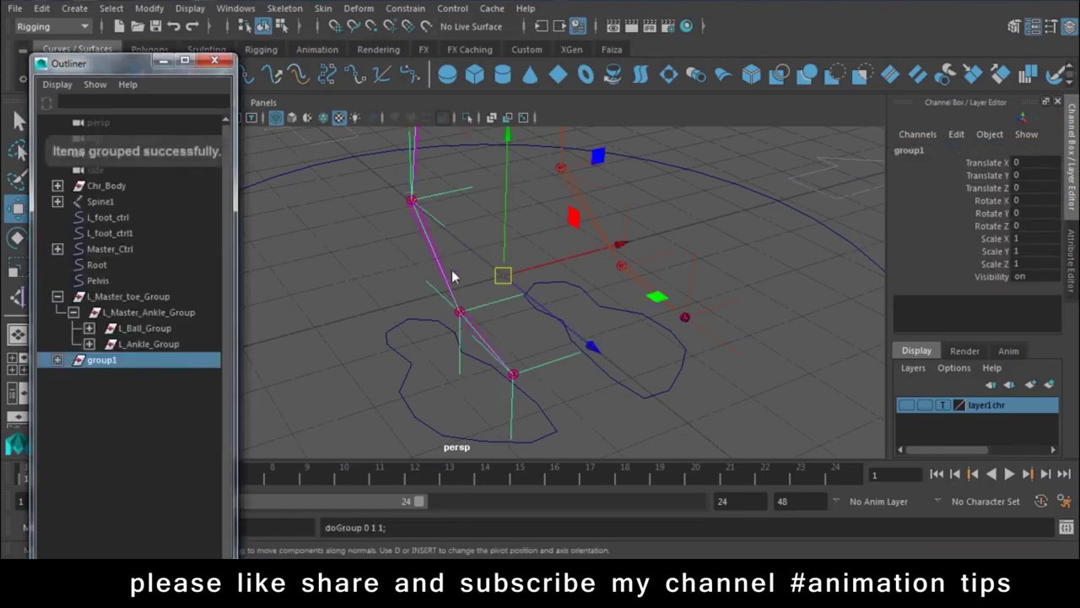
pyautogui.press('d')
pyautogui.moveTo(502, 276); pyautogui.dragTo(514, 373)
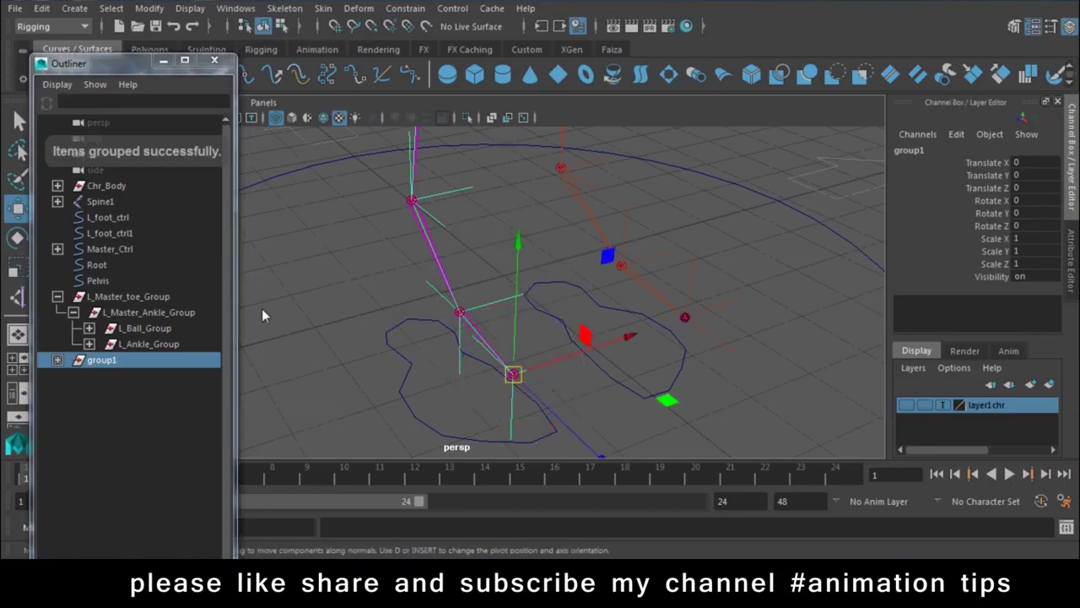
pyautogui.keyDown('alt'); pyautogui.moveTo(589, 369); pyautogui.dragTo(670, 354); pyautogui.keyUp('alt')
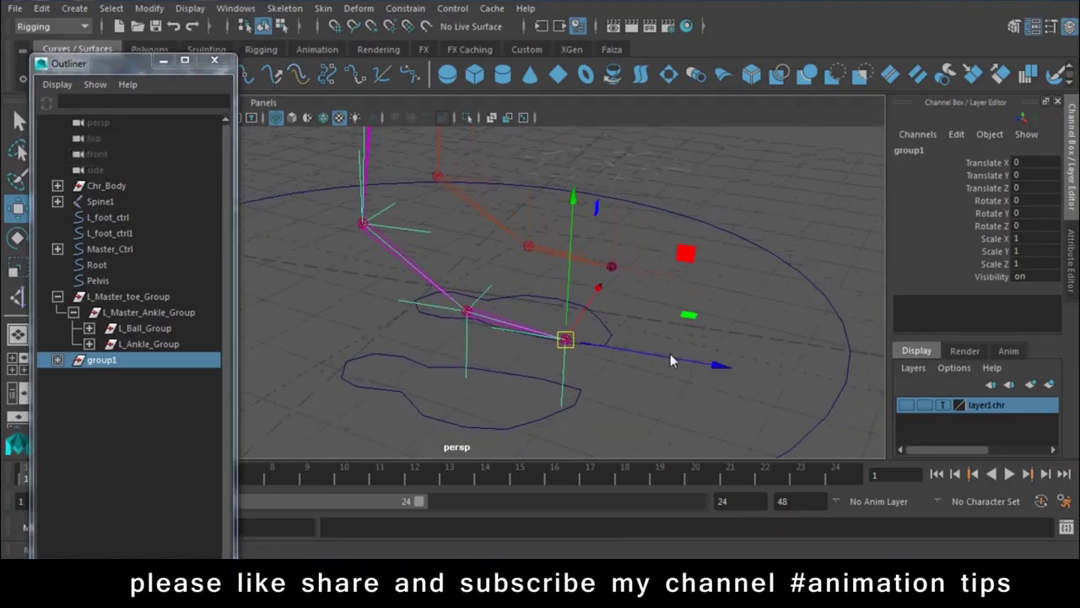
# Rename that top group to R_Master_toe_Group, based on L_Master_toe_Group's name.
pyautogui.click(136, 296)
pyautogui.click(1005, 149)
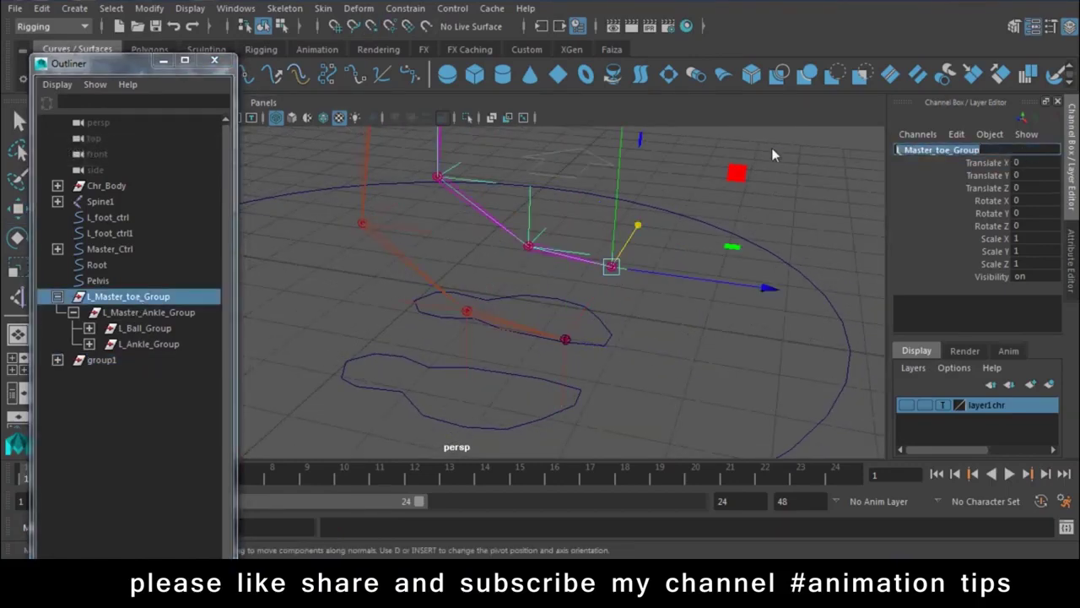
pyautogui.click(169, 360)
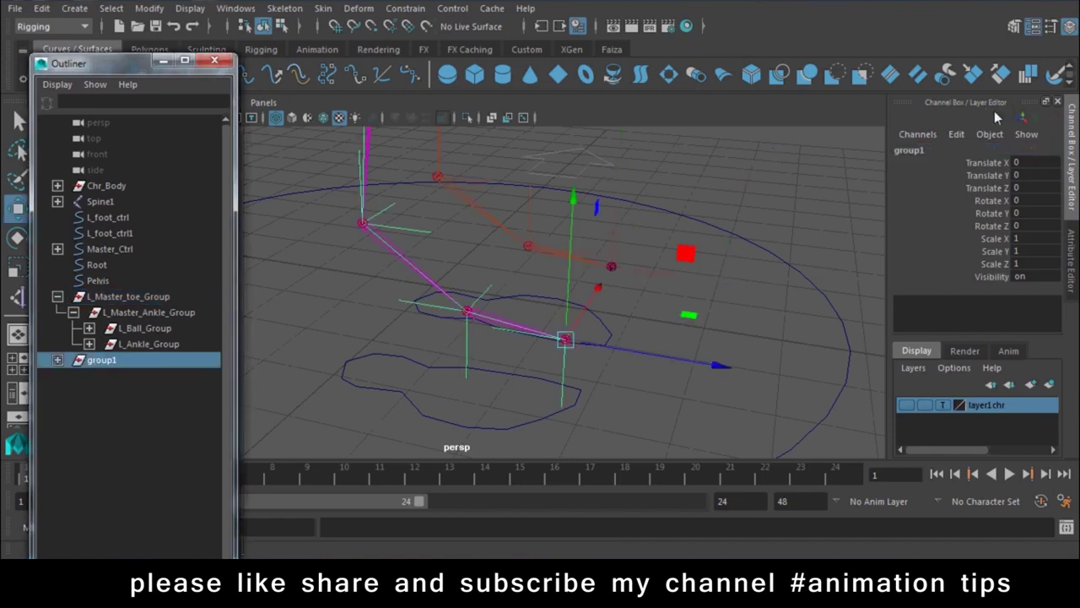
pyautogui.click(929, 150)
pyautogui.write('L_Master_toe_Group')
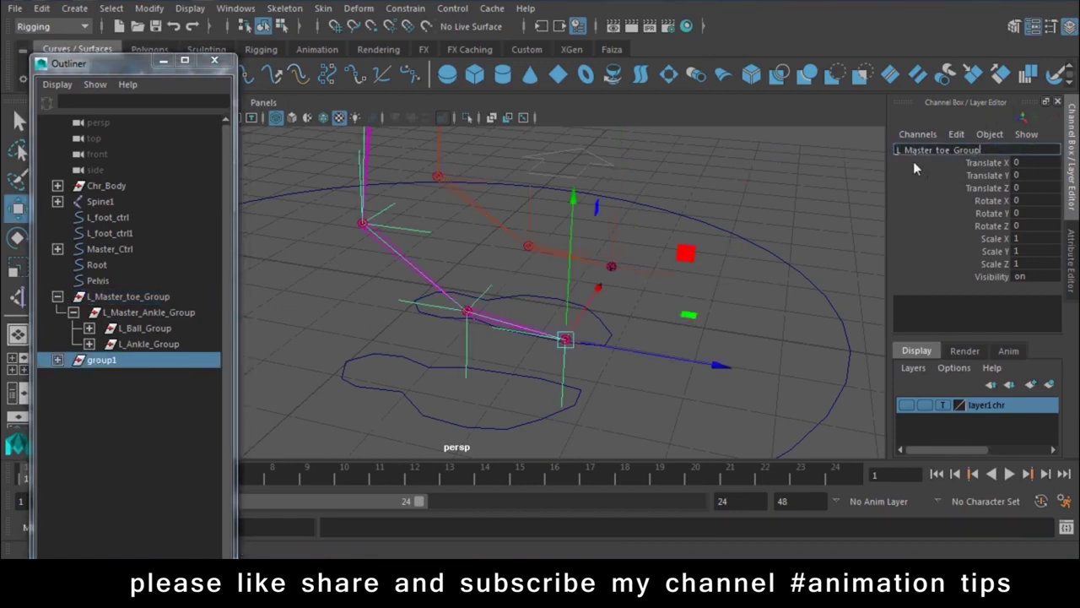
pyautogui.write('R')
pyautogui.press('Return')
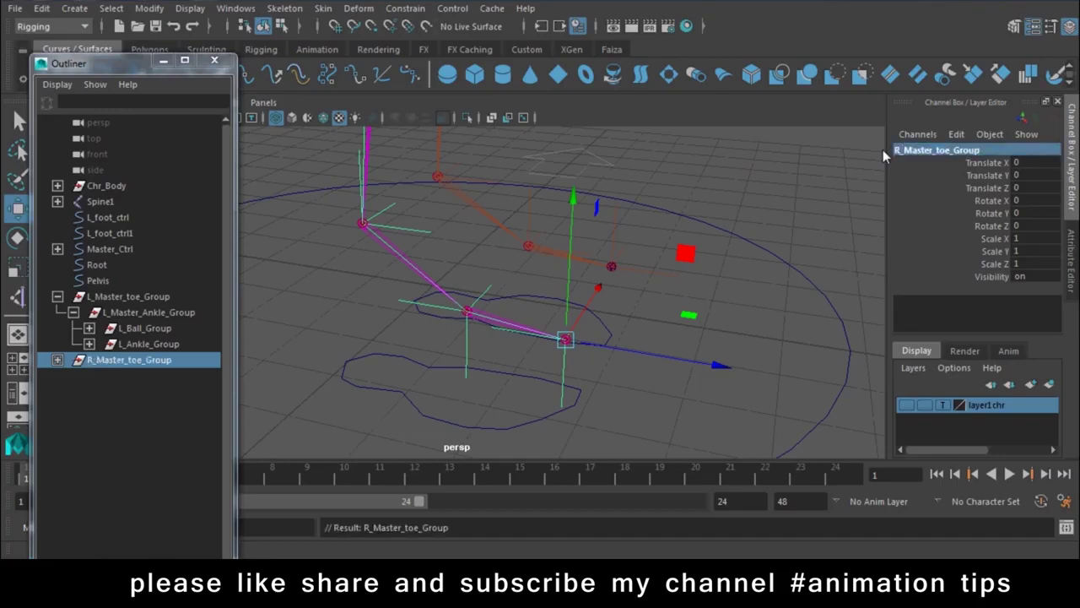
pyautogui.keyDown('alt'); pyautogui.moveTo(782, 315); pyautogui.dragTo(718, 271); pyautogui.keyUp('alt')
# Test-rotate L_Master_toe_Group and R_Master_toe_Group, undoing each rotation.
pyautogui.click(802, 190)
pyautogui.moveTo(801, 190)
pyautogui.keyDown('alt'); pyautogui.mouseDown()
pyautogui.moveTo(714, 253)
pyautogui.moveTo(644, 251)
pyautogui.mouseUp(); pyautogui.keyUp('alt')
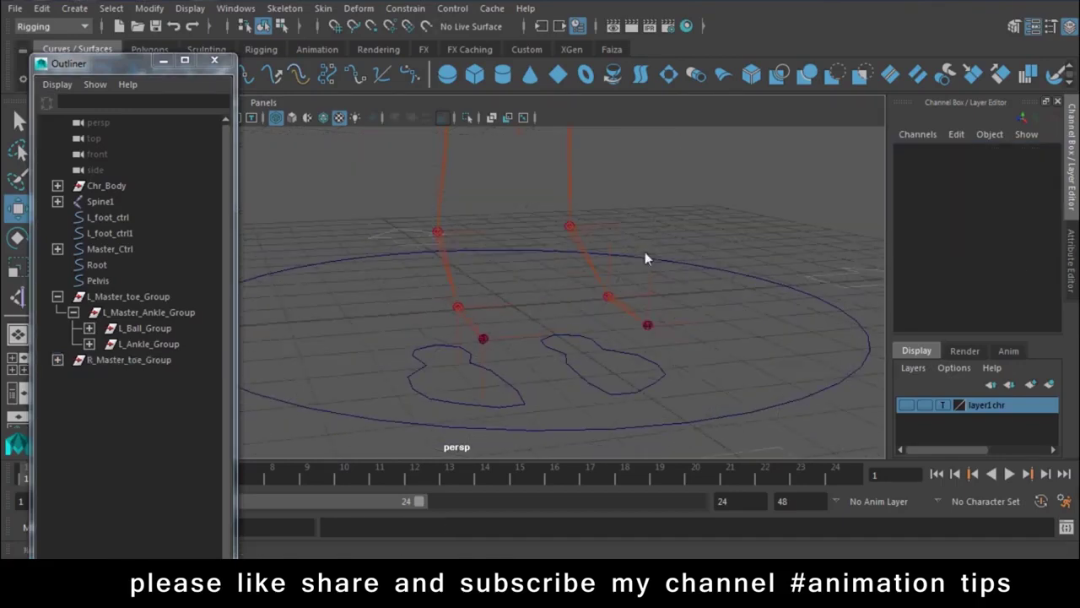
pyautogui.click(58, 296)
pyautogui.click(120, 297)
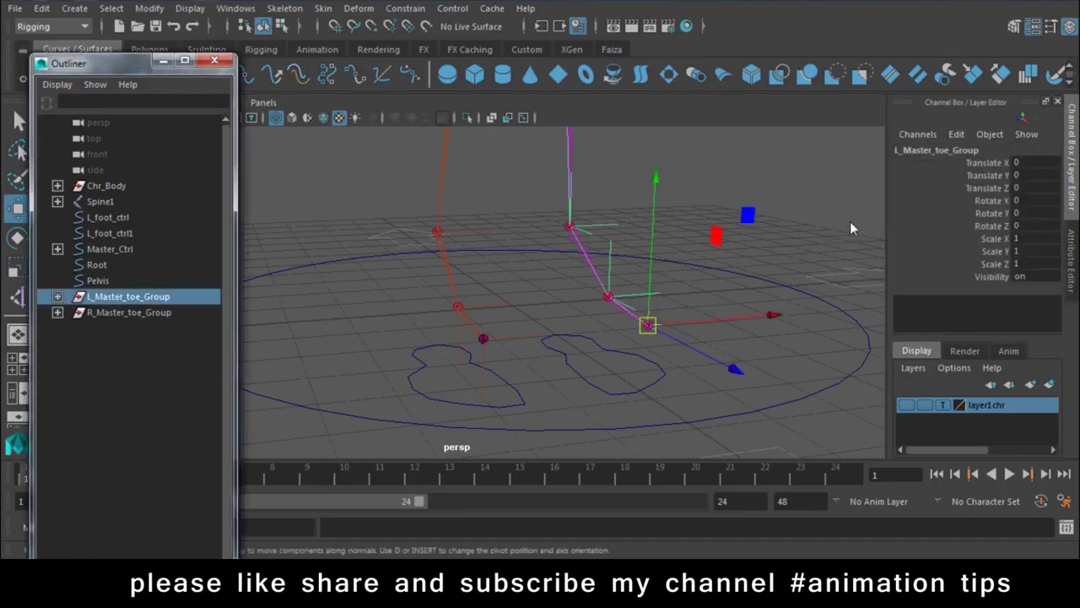
pyautogui.press('e')
pyautogui.moveTo(708, 262)
pyautogui.mouseDown()
pyautogui.moveTo(732, 345)
pyautogui.moveTo(743, 292)
pyautogui.mouseUp()
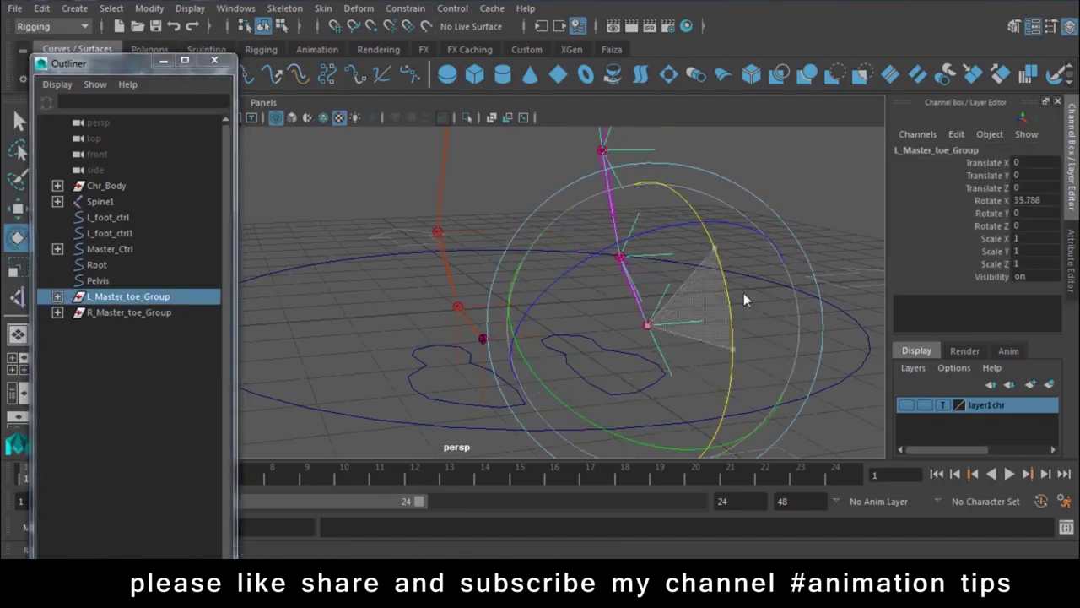
pyautogui.hotkey('ctrl', 'z')
pyautogui.click(83, 311)
pyautogui.moveTo(525, 258)
pyautogui.mouseDown()
pyautogui.moveTo(551, 355)
pyautogui.moveTo(544, 282)
pyautogui.mouseUp()
pyautogui.hotkey('ctrl', 'z')
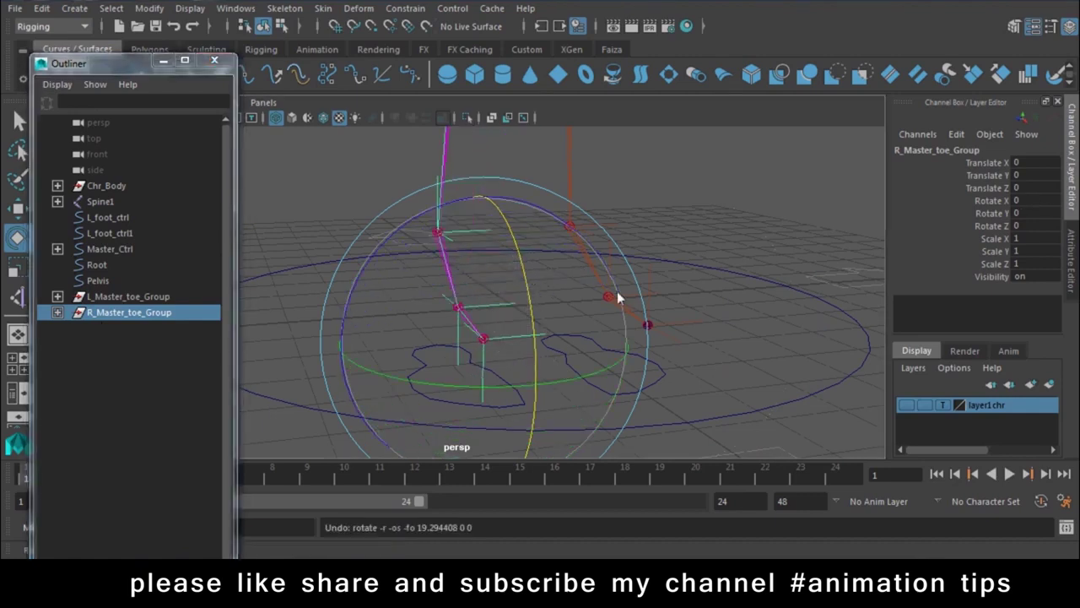
# Select L_foot_ctrl and review its foot attributes: Ball Rotation, Toe Rotation, Ankle Tilt, Toe Roll.
pyautogui.click(666, 253)
pyautogui.moveTo(715, 212)
pyautogui.keyDown('alt'); pyautogui.mouseDown(button='right')
pyautogui.moveTo(562, 290)
pyautogui.moveTo(691, 402)
pyautogui.moveTo(631, 408)
pyautogui.mouseUp(button='right'); pyautogui.keyUp('alt')
pyautogui.moveTo(631, 408)
pyautogui.keyDown('alt'); pyautogui.mouseDown()
pyautogui.moveTo(562, 381)
pyautogui.moveTo(593, 372)
pyautogui.moveTo(553, 382)
pyautogui.mouseUp(); pyautogui.keyUp('alt')
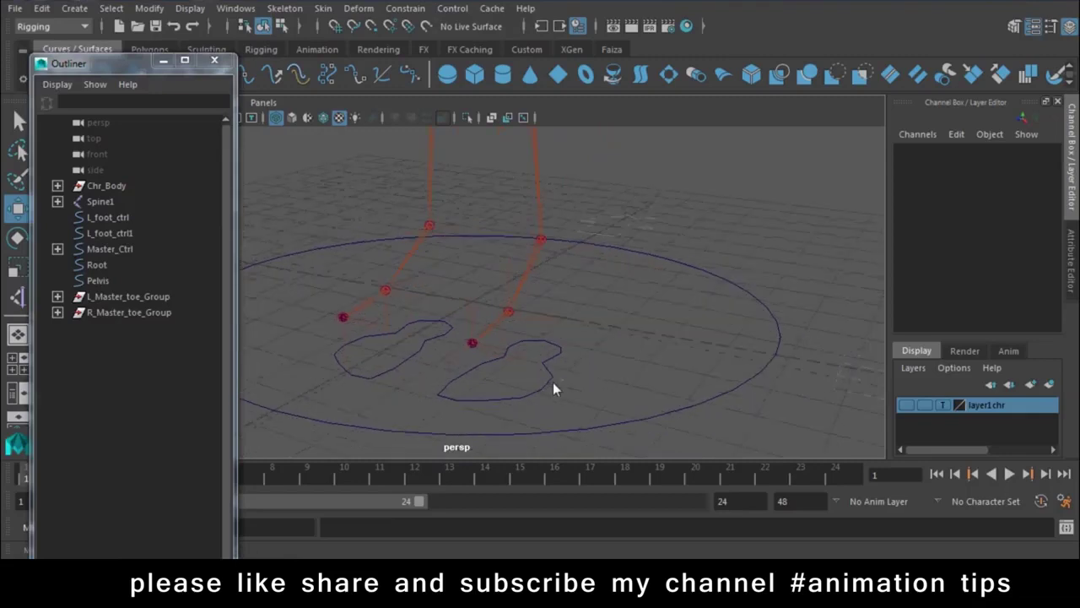
pyautogui.click(554, 385)
pyautogui.scroll(-3, 993, 225)
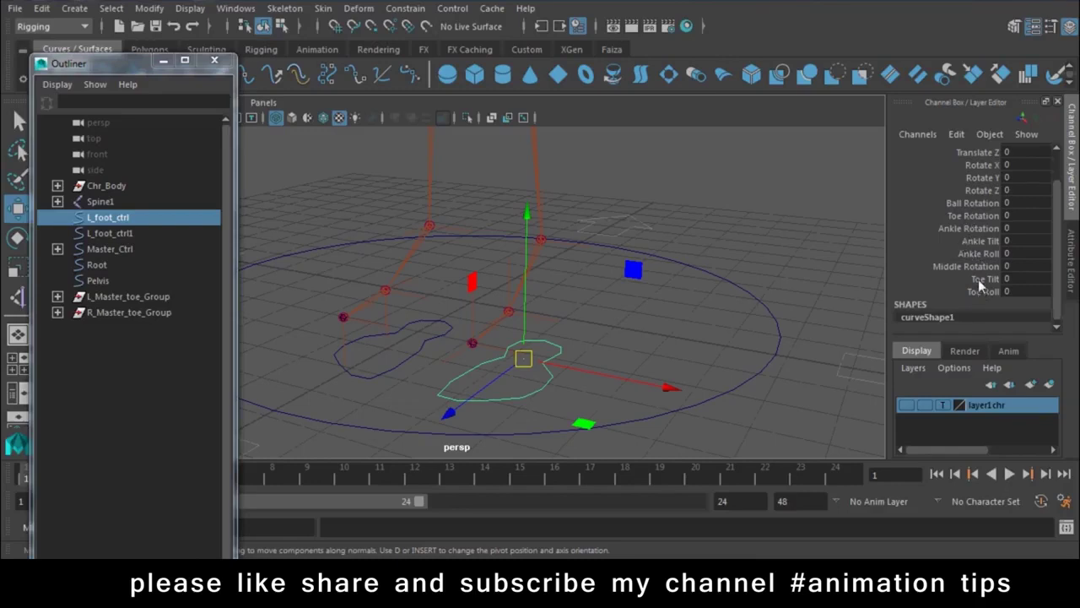
# Undo the Ball Rotation change, then test-tilt L_Ankle_Group from the IK handle and undo it.
pyautogui.click(970, 205)
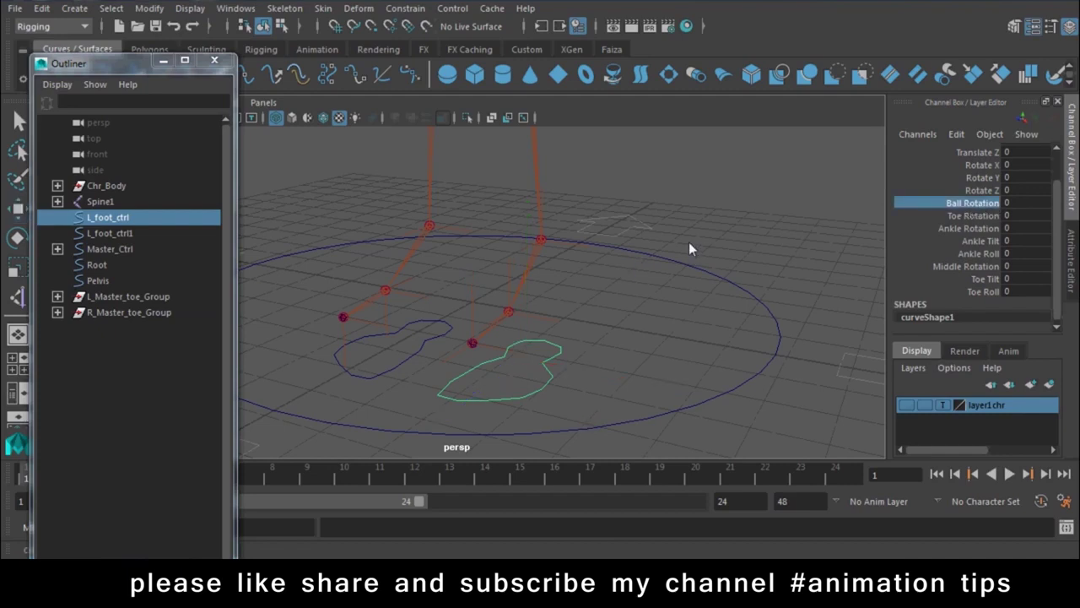
pyautogui.hotkey('ctrl', 'z')
pyautogui.press('w')
pyautogui.click(579, 246)
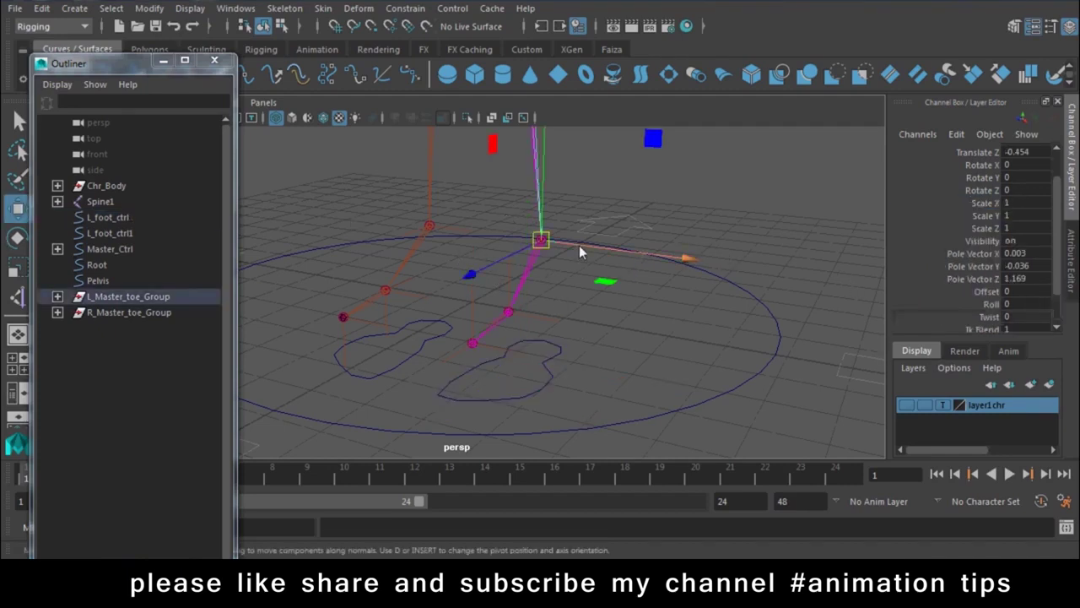
pyautogui.press('Up')
pyautogui.press('e')
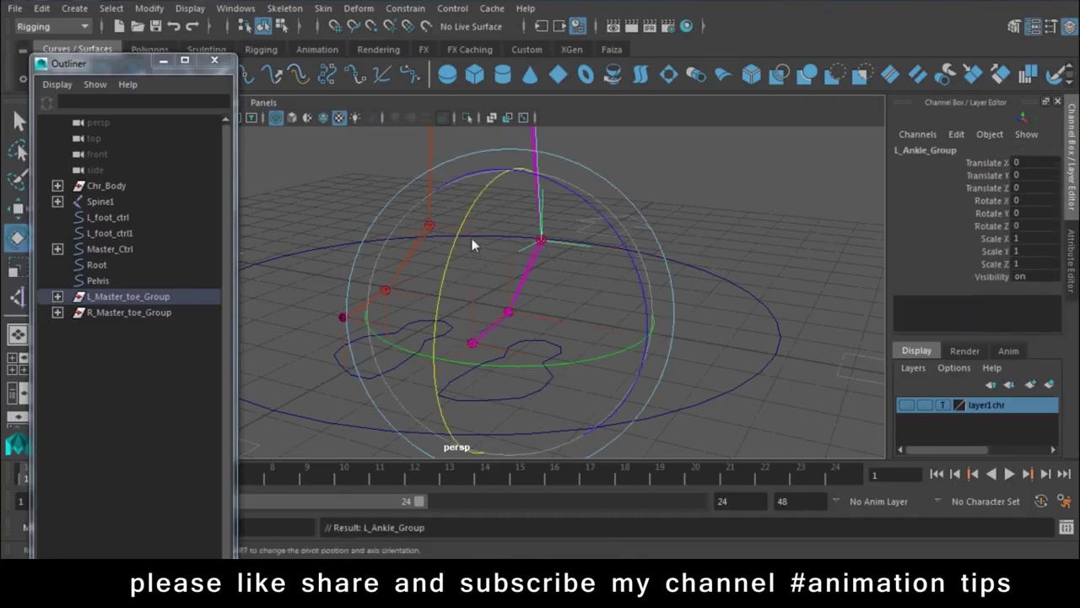
pyautogui.moveTo(455, 241); pyautogui.dragTo(506, 256)
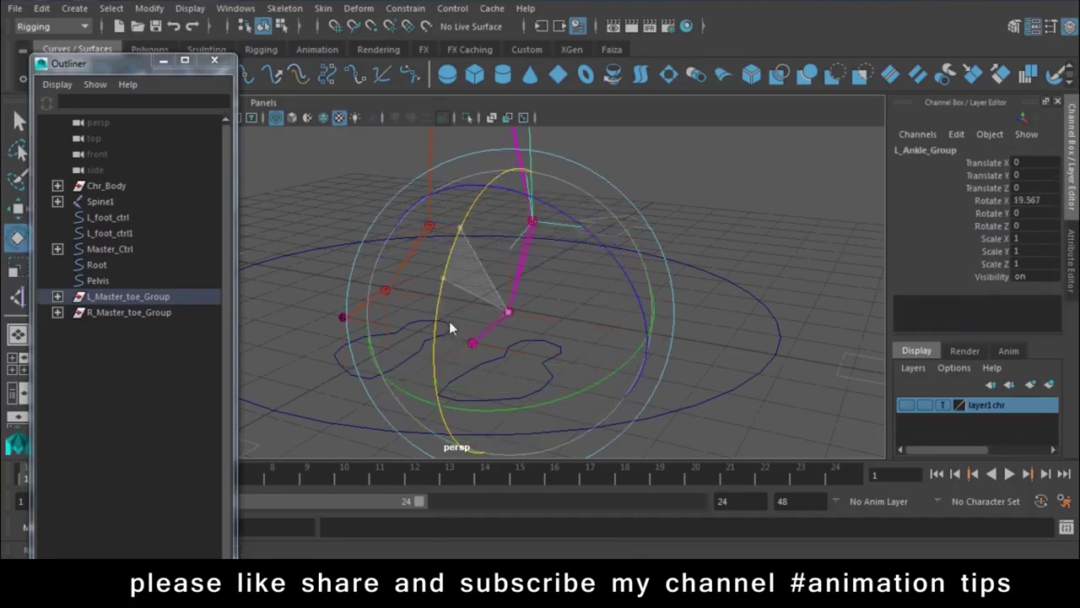
pyautogui.hotkey('ctrl', 'z')
pyautogui.hotkey('ctrl', 'z')
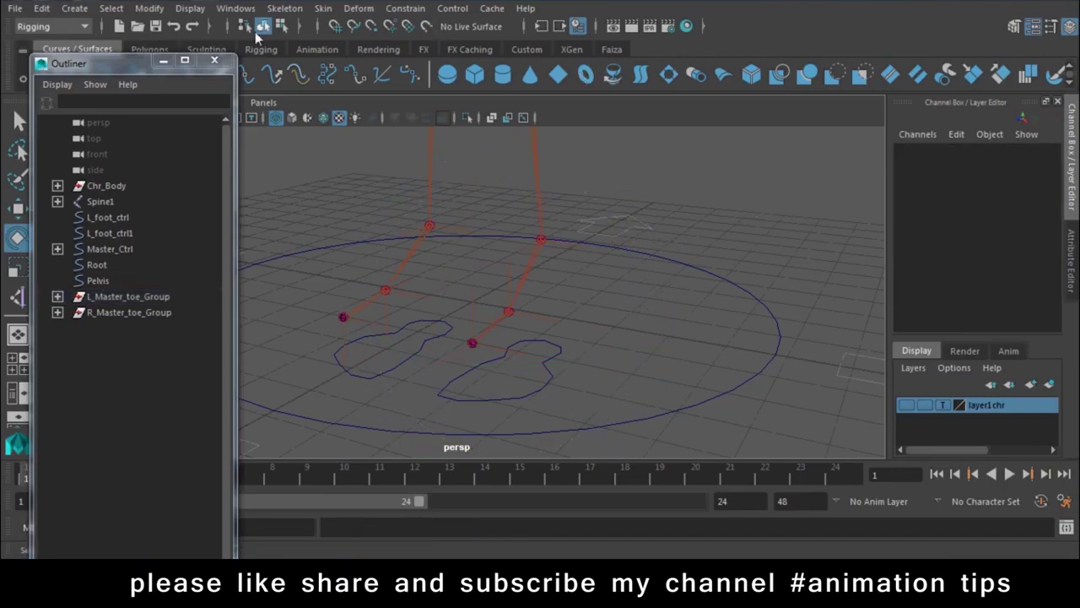
# Switch the menu set from Rigging to Animation.
pyautogui.click(51, 26)
pyautogui.click(38, 69)
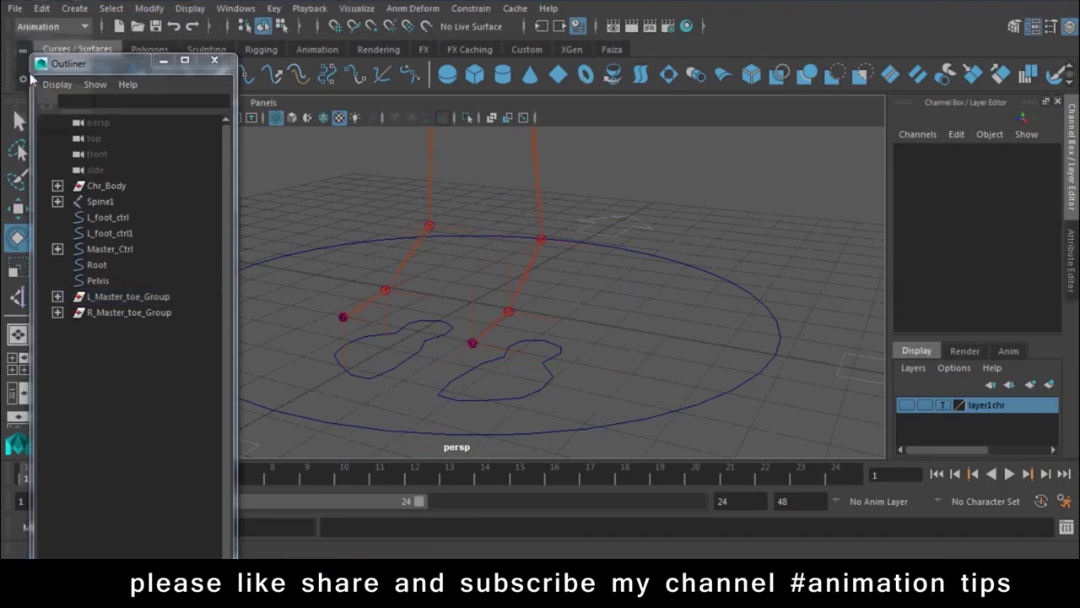
pyautogui.click(254, 10)
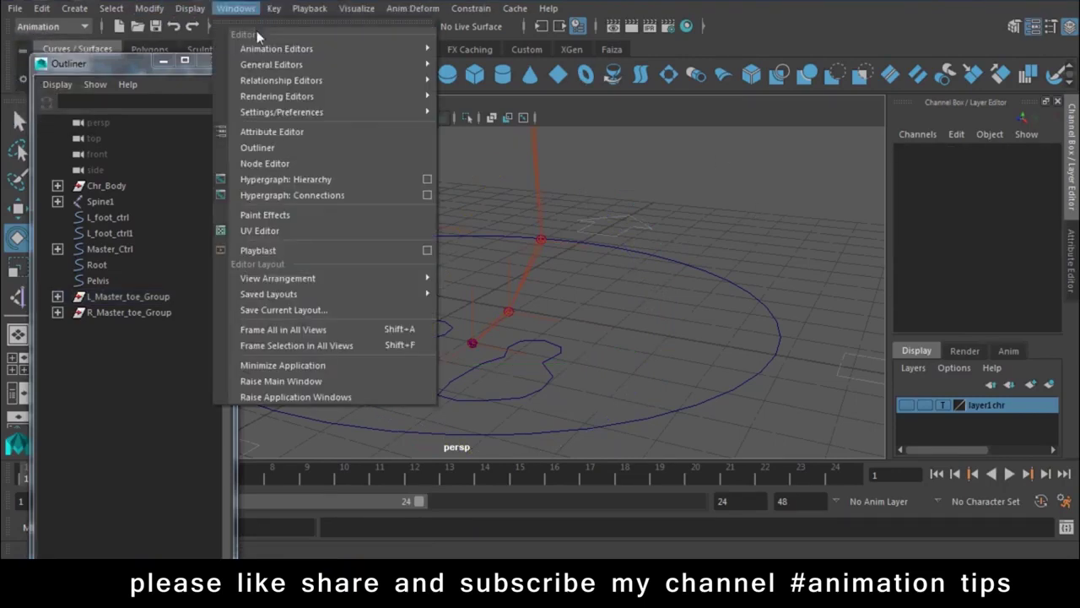
# Open Set Driven Key and load L_foot_ctrl as driver with Ball Rotation selected.
pyautogui.moveTo(320, 144)
pyautogui.click(541, 157)
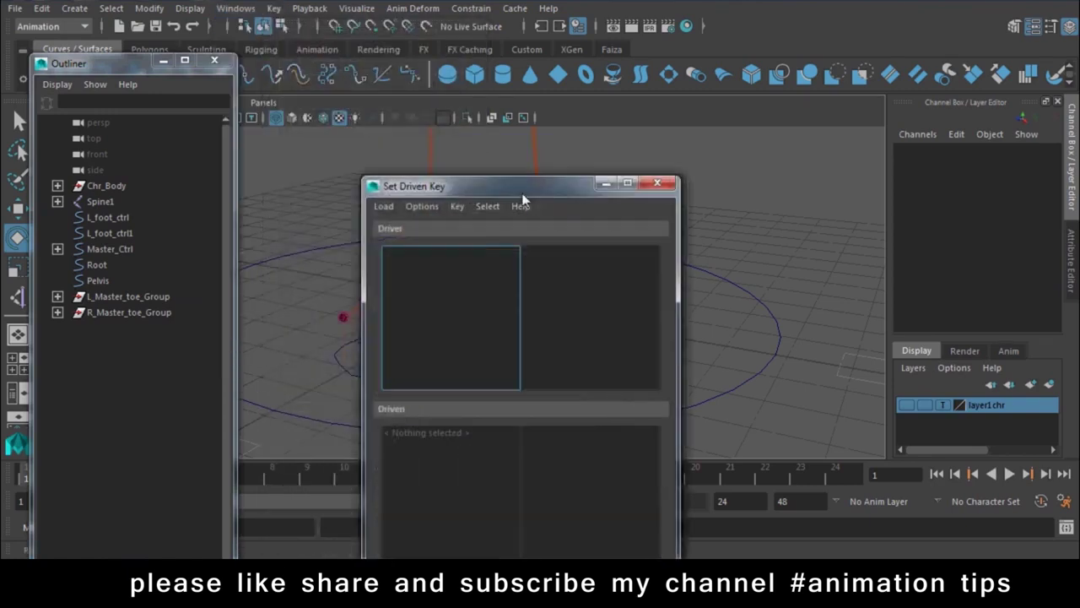
pyautogui.moveTo(524, 190); pyautogui.dragTo(943, 20)
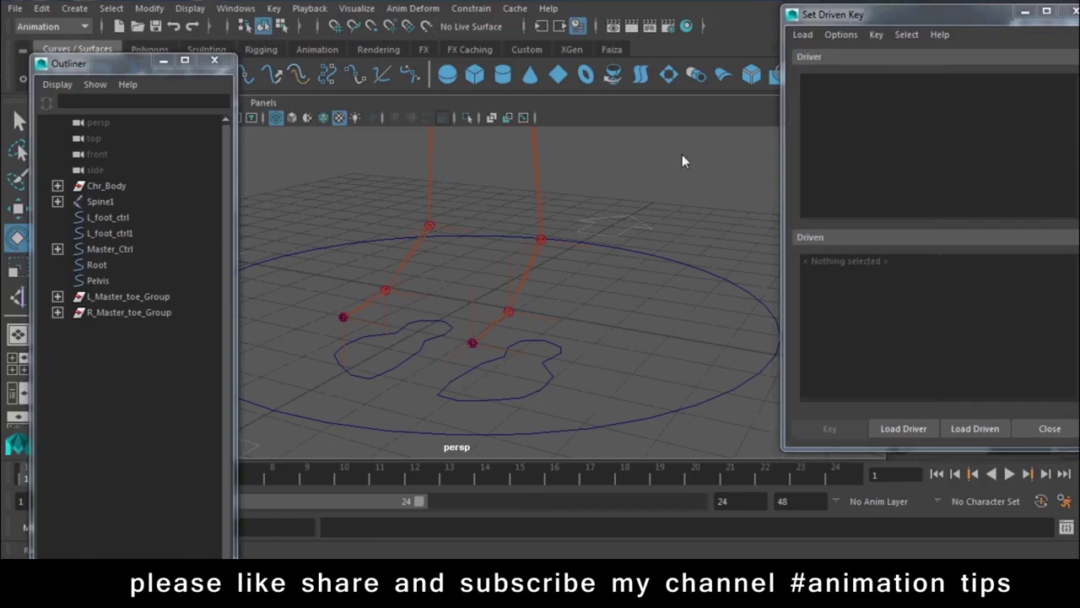
pyautogui.click(535, 380)
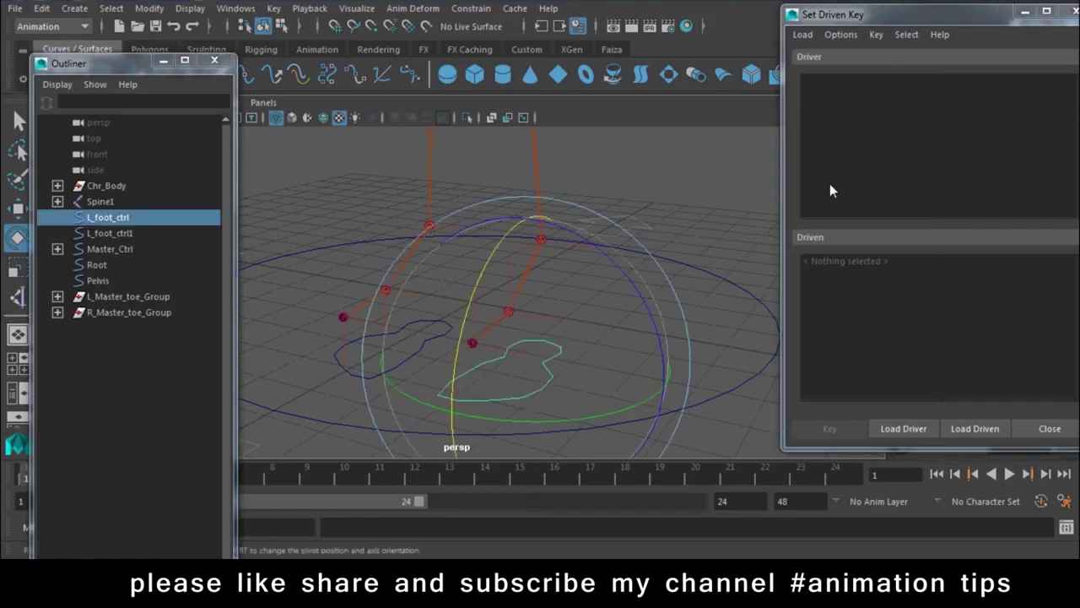
pyautogui.moveTo(939, 12); pyautogui.dragTo(841, 3)
pyautogui.click(804, 417)
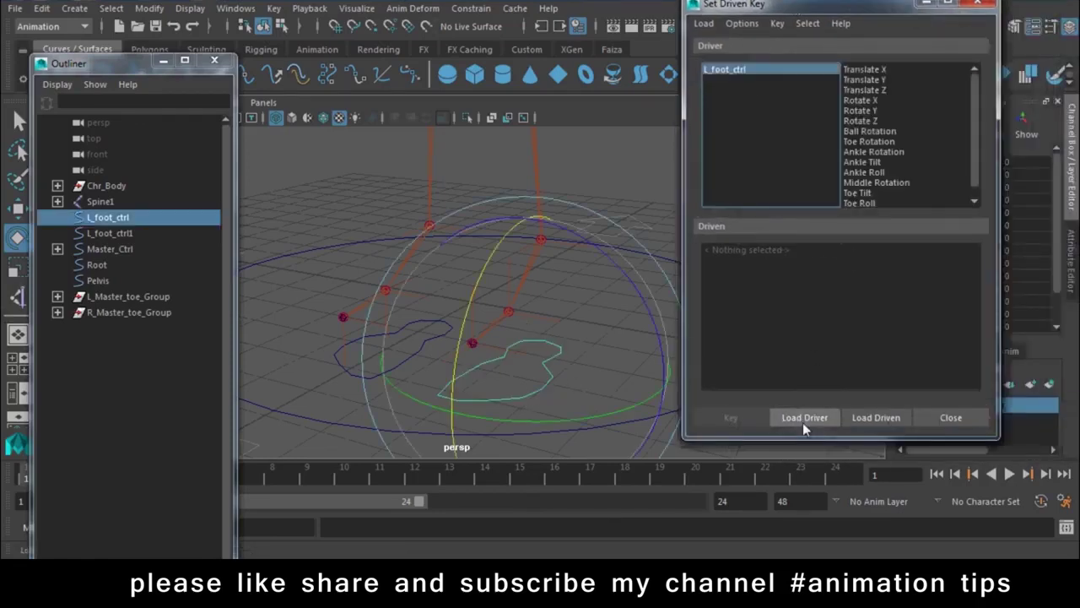
pyautogui.click(874, 131)
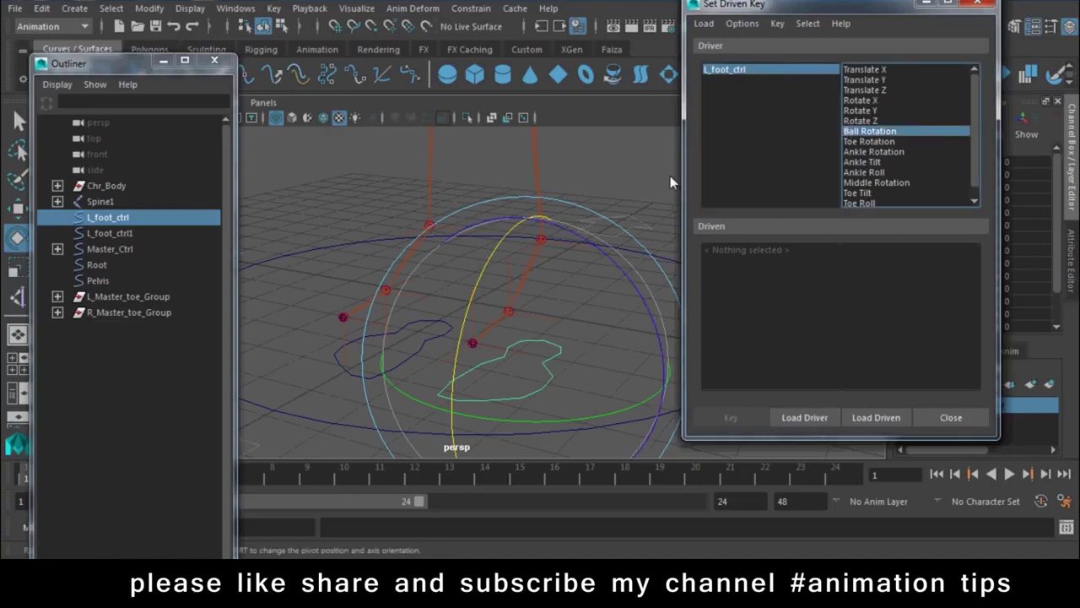
# Load L_Ankle_Group as driven with Rotate X and key the 0/0 rest pose.
pyautogui.click(601, 187)
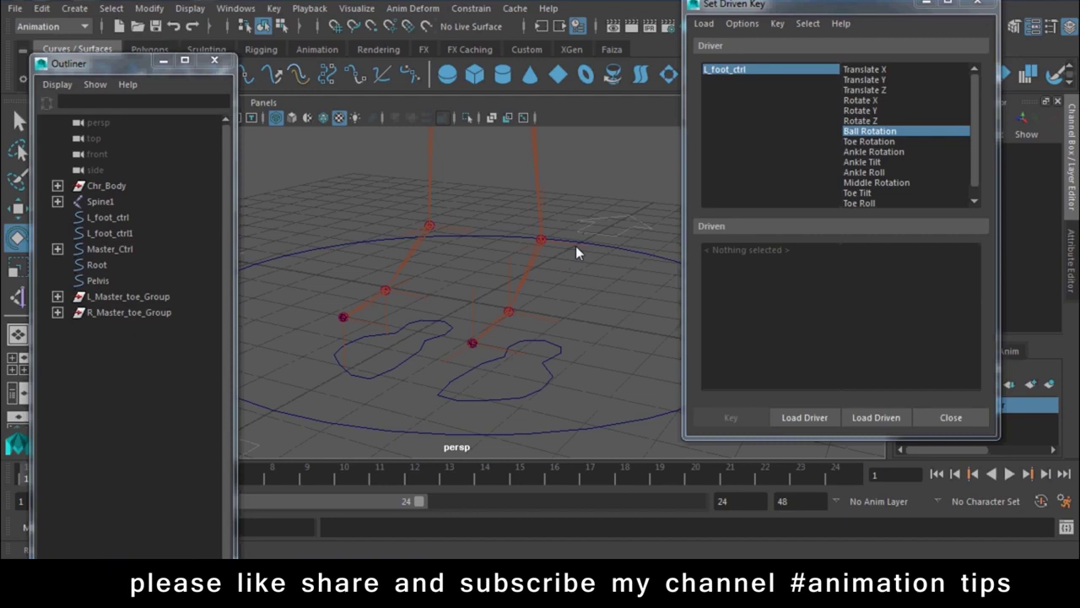
pyautogui.click(576, 246)
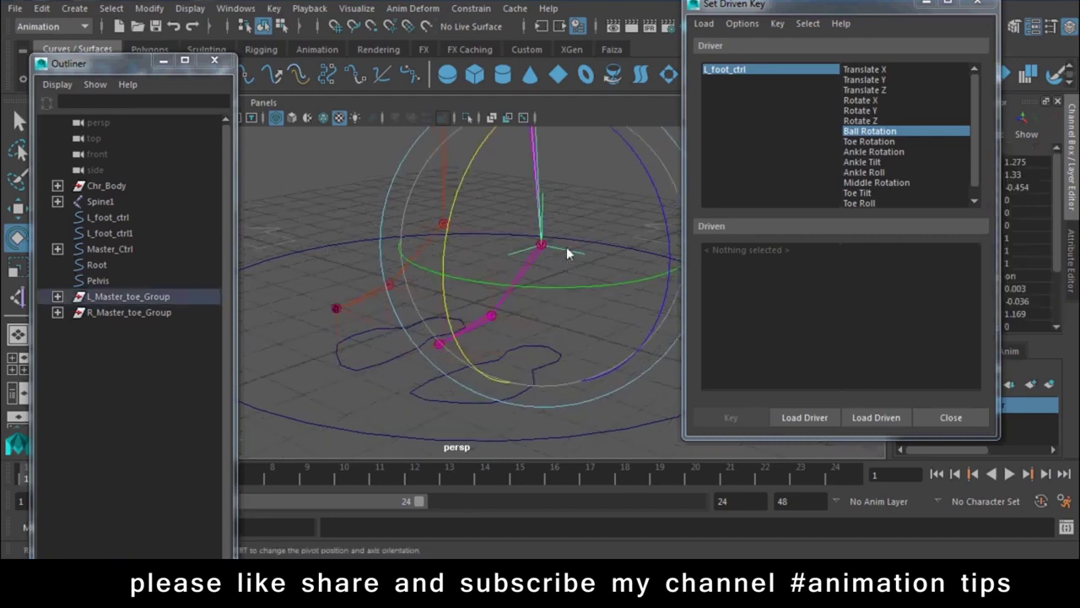
pyautogui.click(564, 252)
pyautogui.click(870, 413)
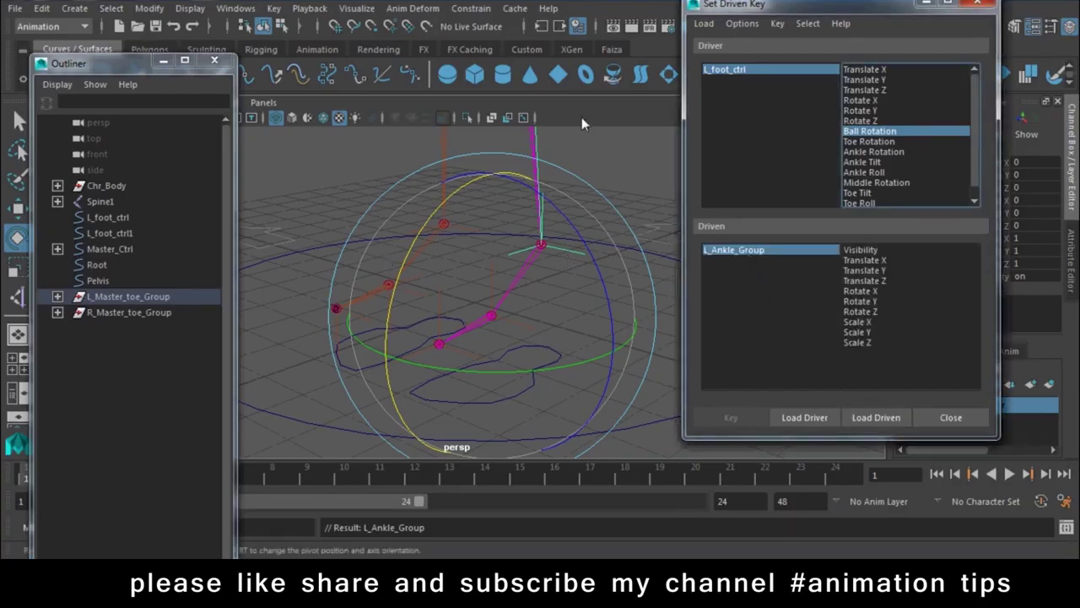
pyautogui.moveTo(856, 6); pyautogui.dragTo(851, 459)
pyautogui.moveTo(441, 221); pyautogui.dragTo(534, 272)
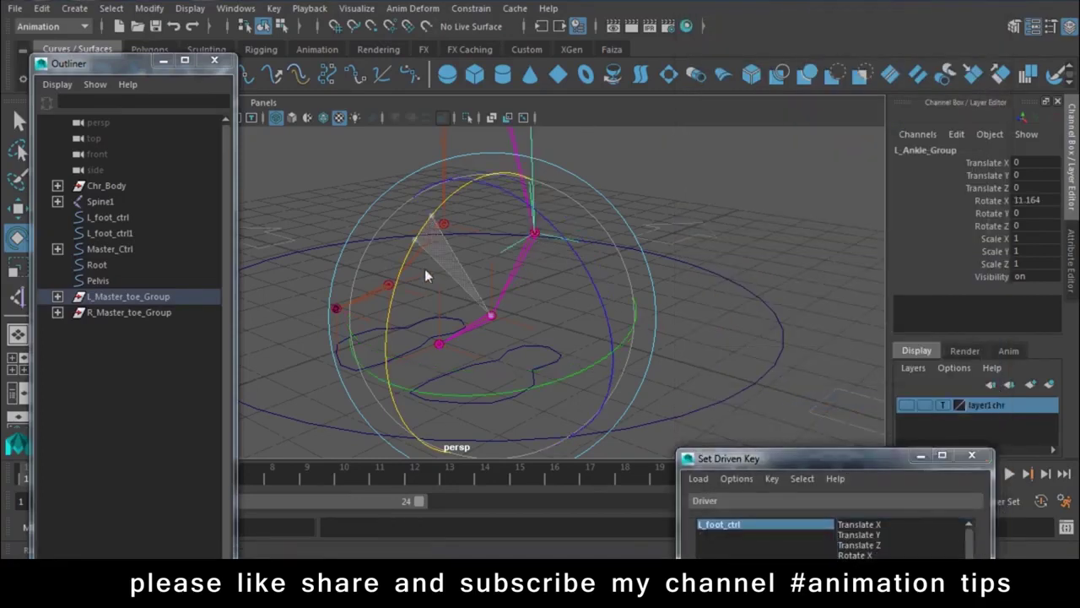
pyautogui.hotkey('ctrl', 'z')
pyautogui.moveTo(794, 459); pyautogui.dragTo(788, 73)
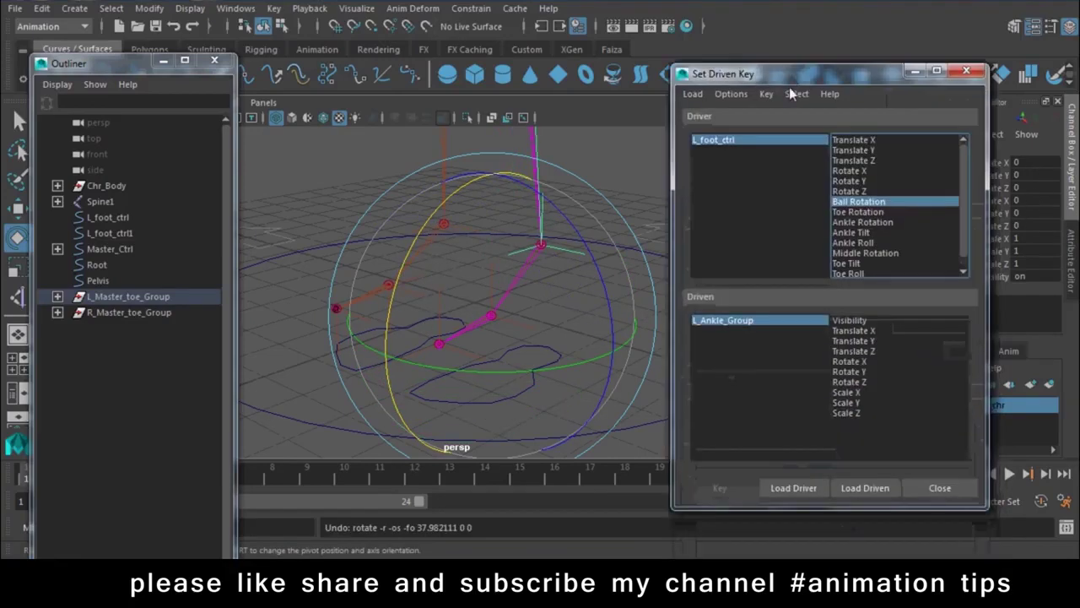
pyautogui.click(849, 362)
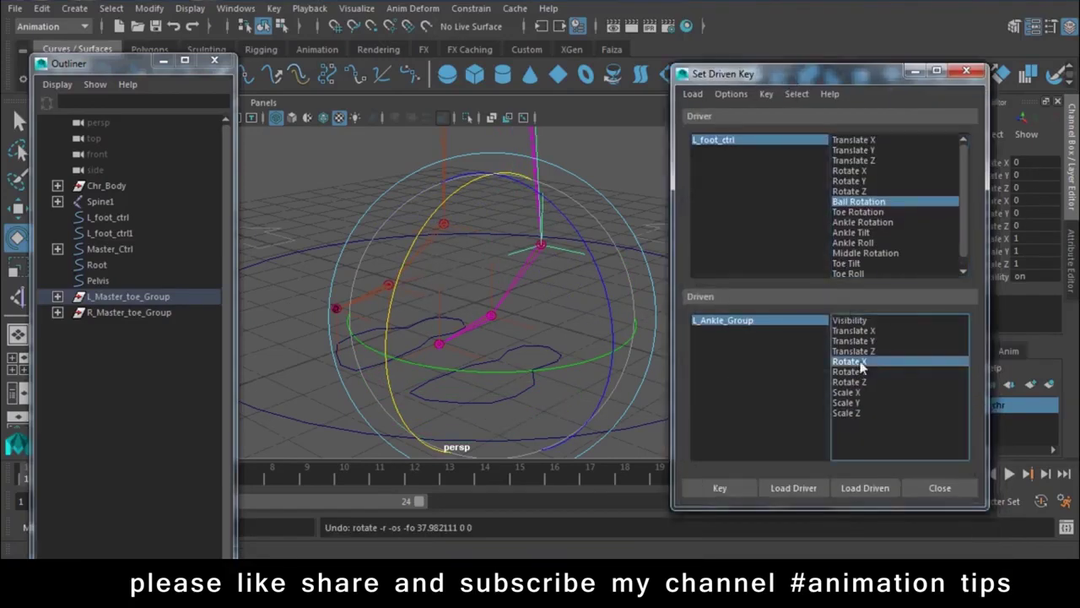
pyautogui.click(716, 490)
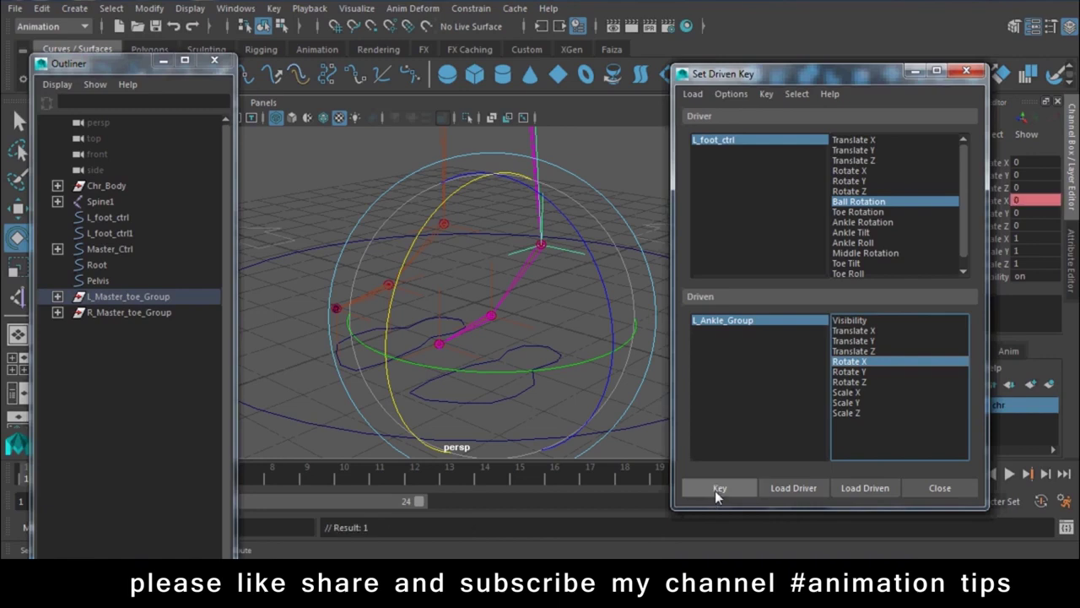
# Set Ball Rotation to 45 and L_Ankle_Group Rotate X to 45, then key the pose.
pyautogui.moveTo(760, 74); pyautogui.dragTo(855, 430)
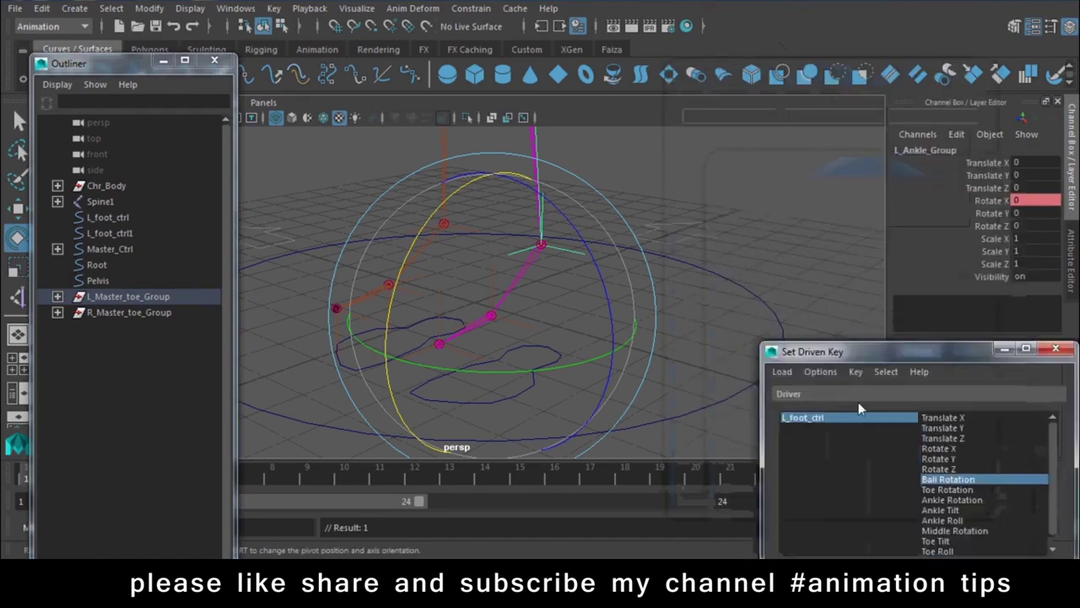
pyautogui.click(552, 395)
pyautogui.click(524, 390)
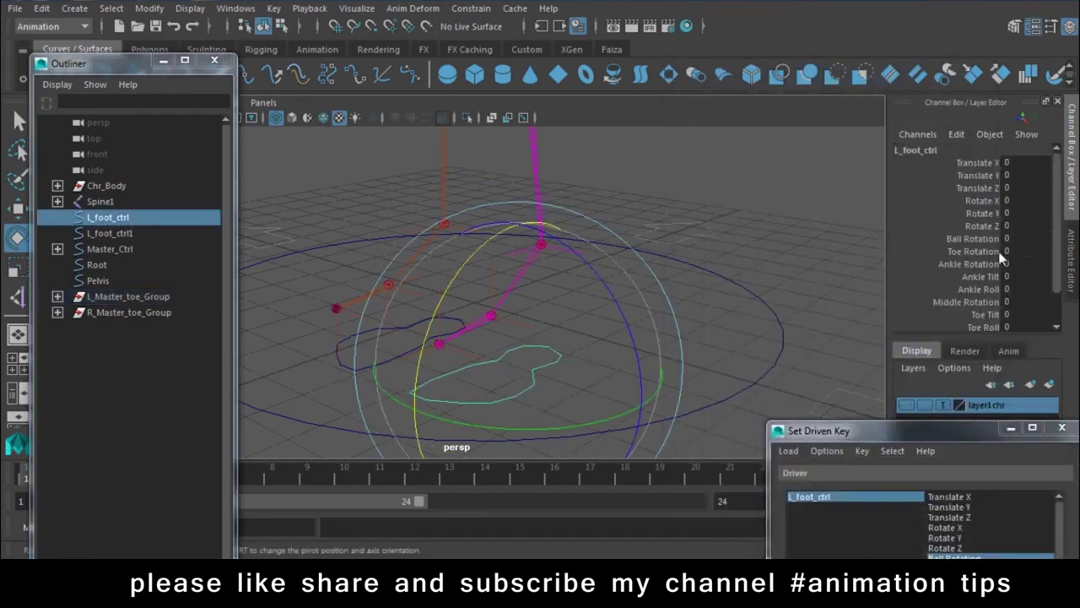
pyautogui.click(977, 239)
pyautogui.write('45')
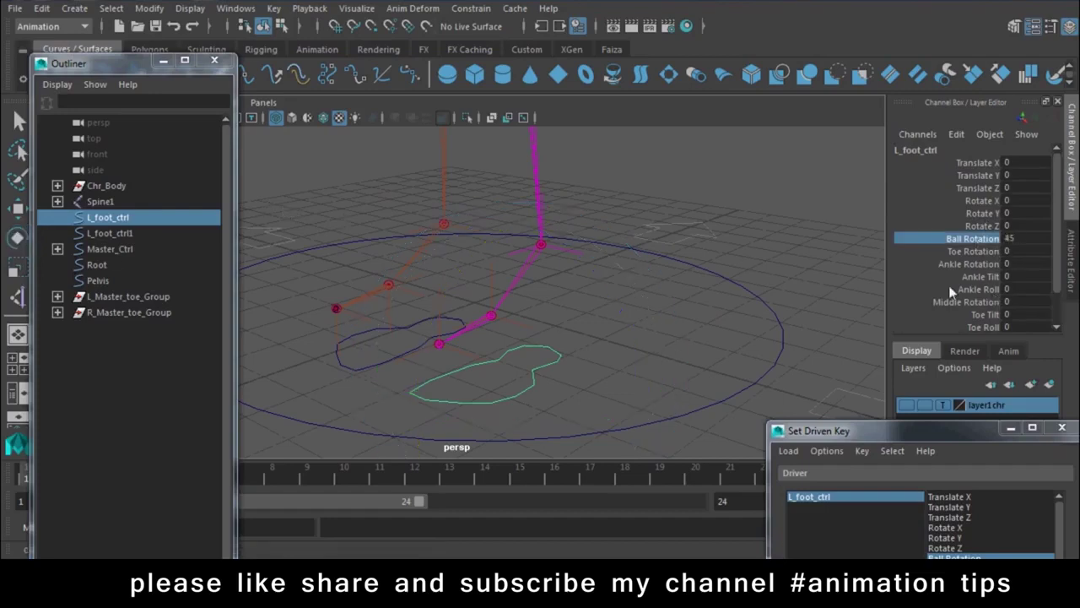
pyautogui.click(582, 253)
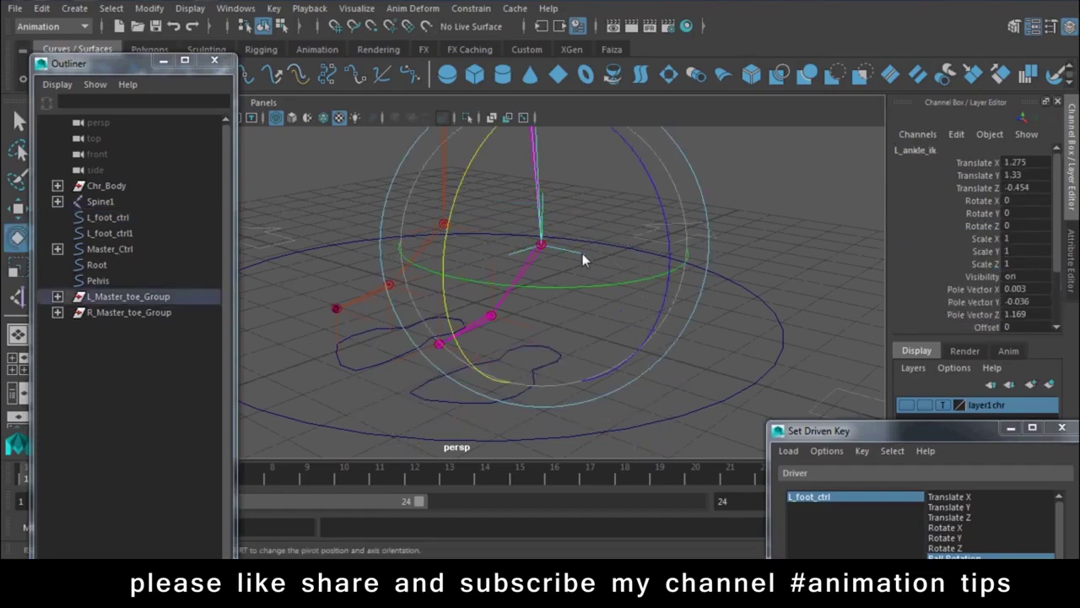
pyautogui.press('Up')
pyautogui.doubleClick(1028, 201)
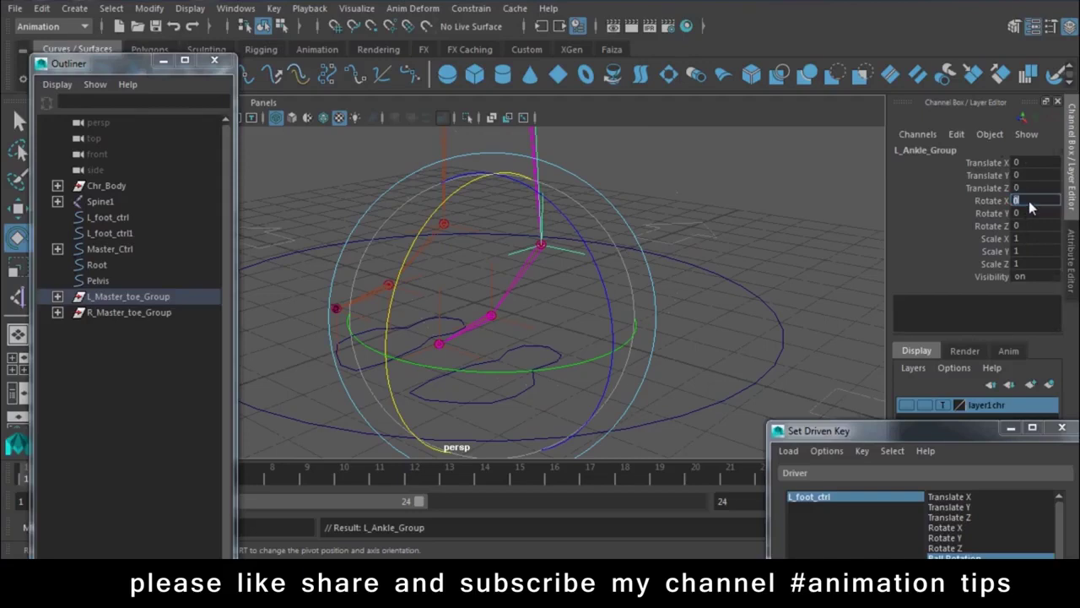
pyautogui.write('45')
pyautogui.press('Return')
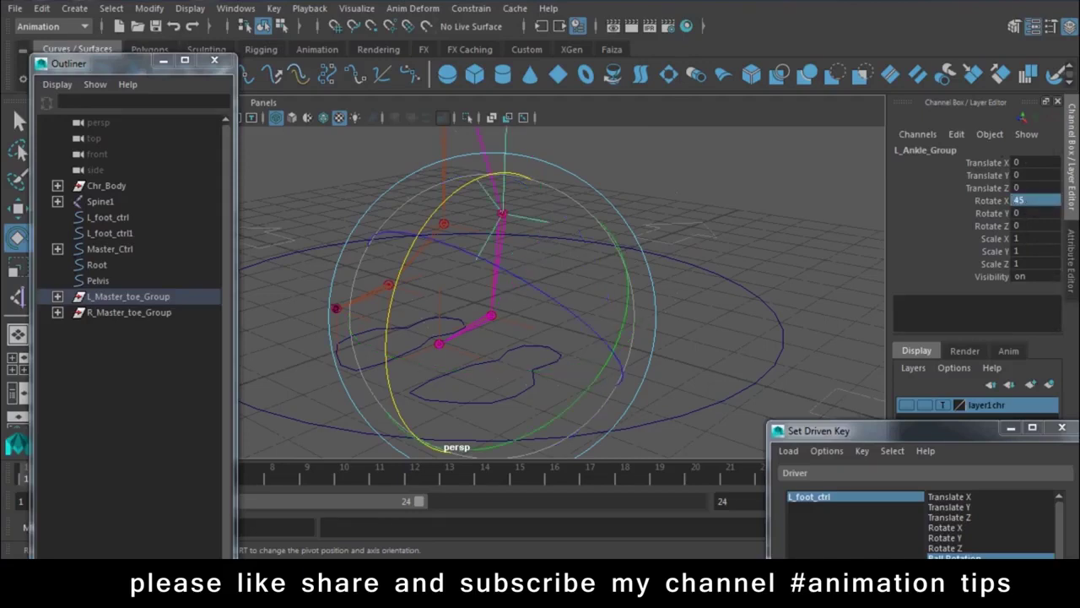
pyautogui.moveTo(900, 427); pyautogui.dragTo(916, 78)
pyautogui.click(827, 503)
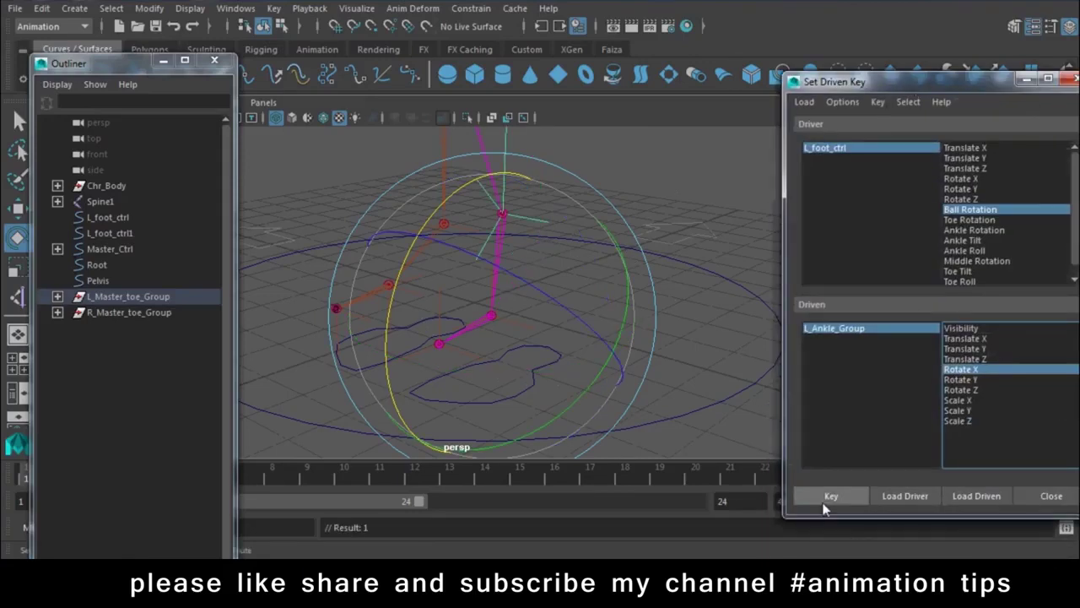
pyautogui.click(1070, 80)
pyautogui.click(576, 359)
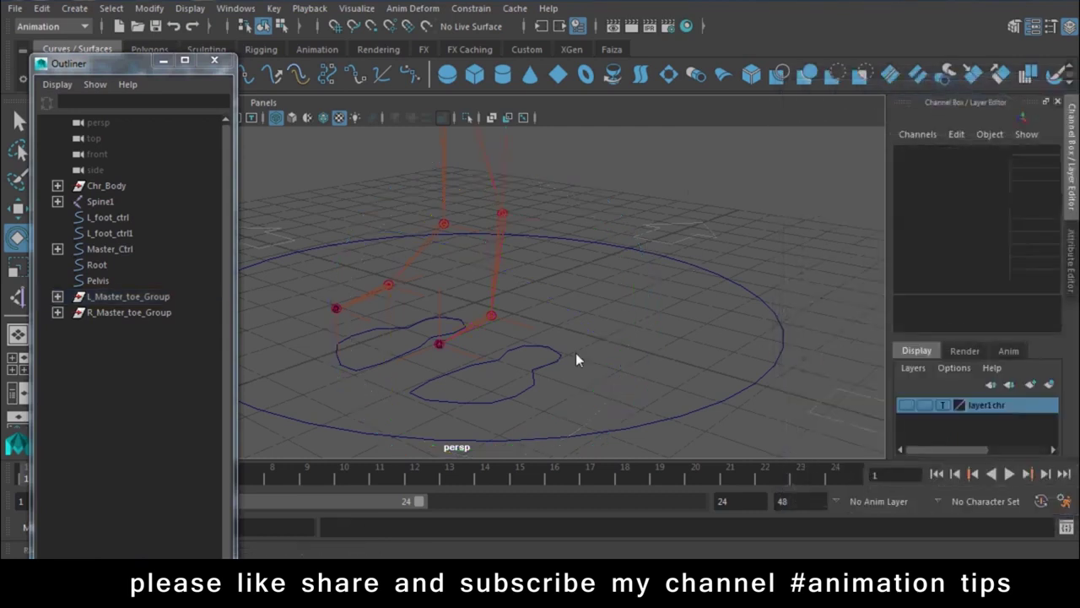
pyautogui.click(560, 357)
pyautogui.click(975, 238)
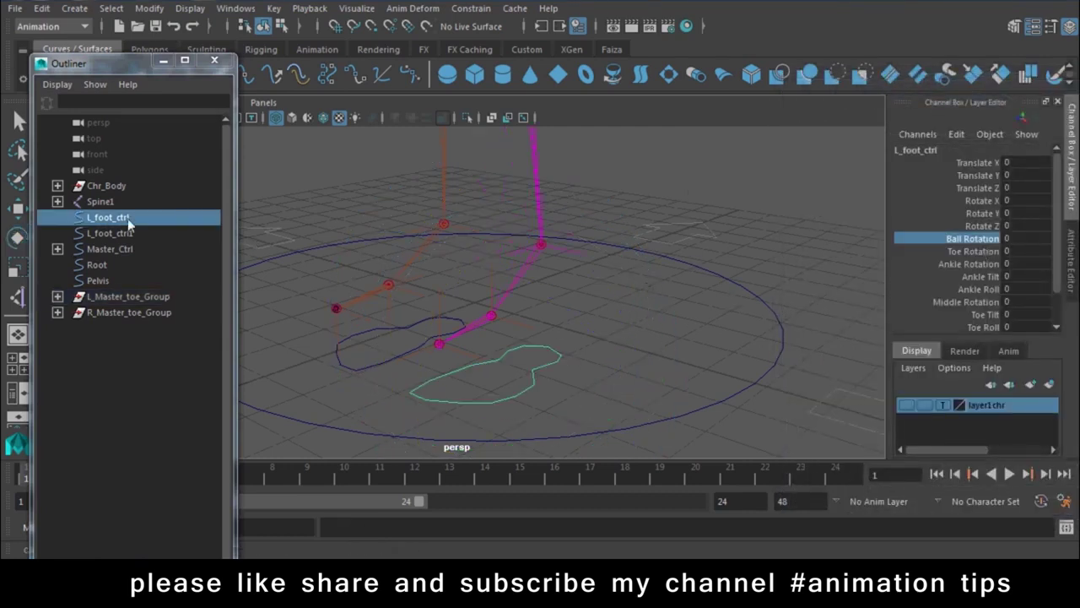
pyautogui.moveTo(751, 308)
pyautogui.mouseDown(button='middle')
pyautogui.moveTo(504, 265)
pyautogui.moveTo(762, 317)
pyautogui.moveTo(352, 244)
pyautogui.moveTo(797, 299)
pyautogui.moveTo(321, 250)
pyautogui.mouseUp(button='middle')
pyautogui.click(493, 318)
pyautogui.press('e')
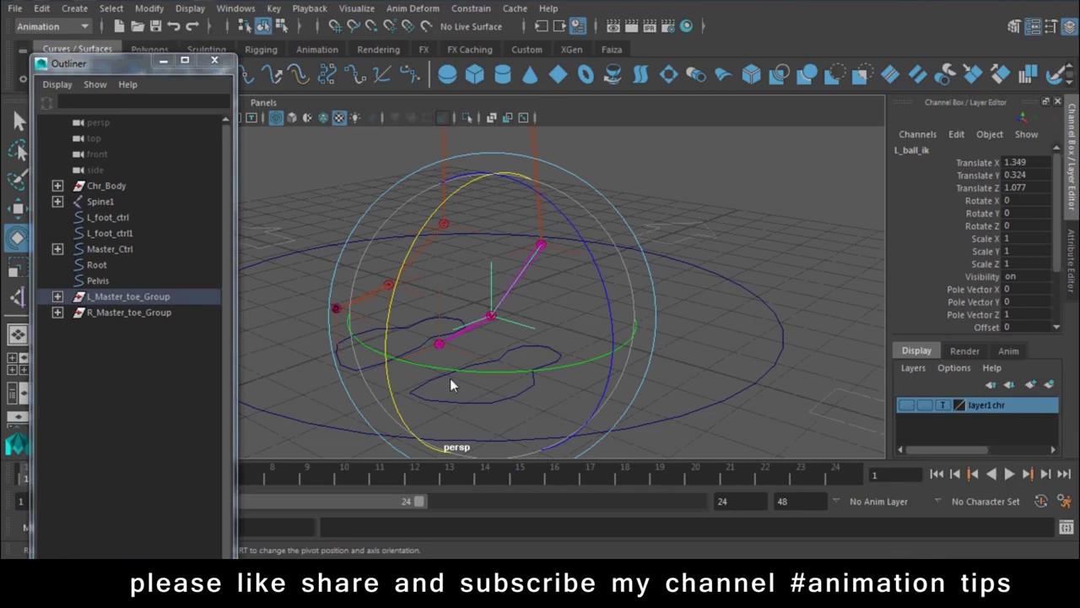
pyautogui.press('Up')
pyautogui.moveTo(402, 255); pyautogui.dragTo(462, 265)
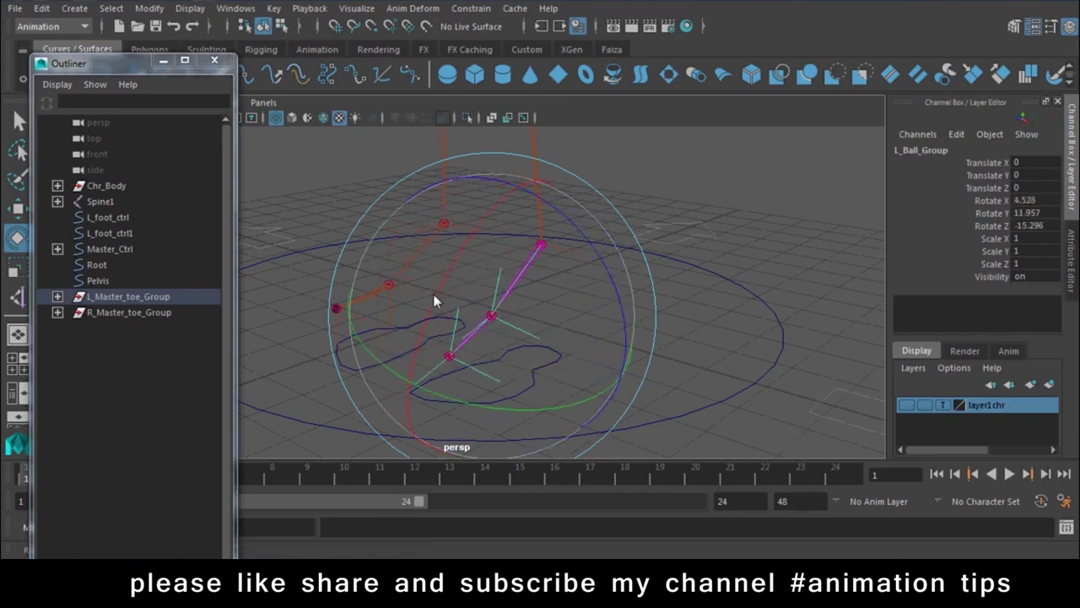
pyautogui.hotkey('ctrl', 'z')
pyautogui.hotkey('ctrl', 'z')
pyautogui.hotkey('ctrl', 'z')
pyautogui.click(664, 183)
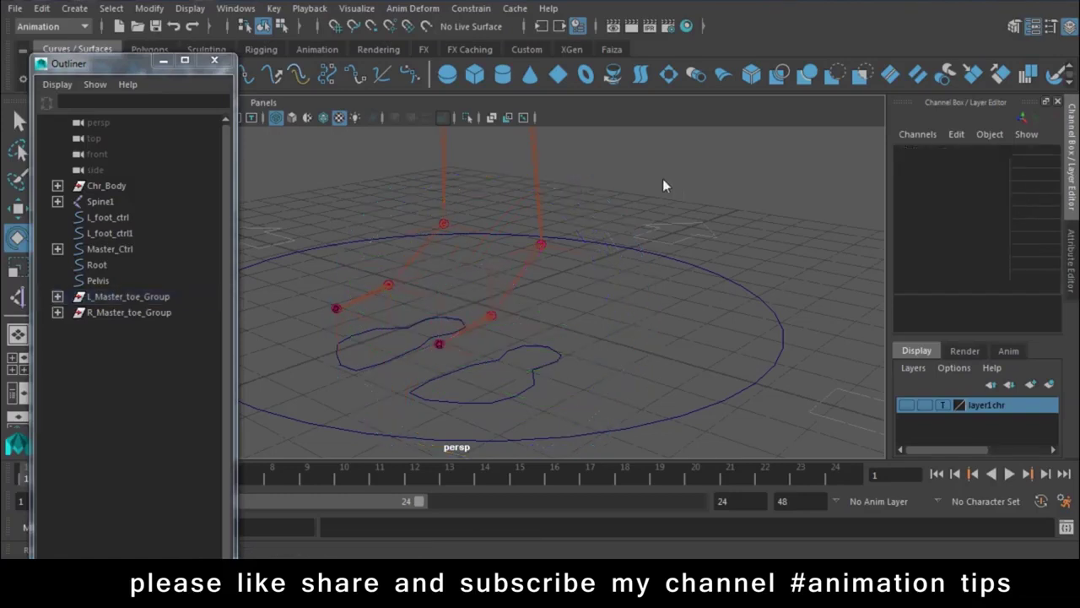
# Open Set Driven Key, loading L_Ball_Group as driven and L_foot_ctrl as driver.
pyautogui.click(274, 9)
pyautogui.moveTo(314, 143)
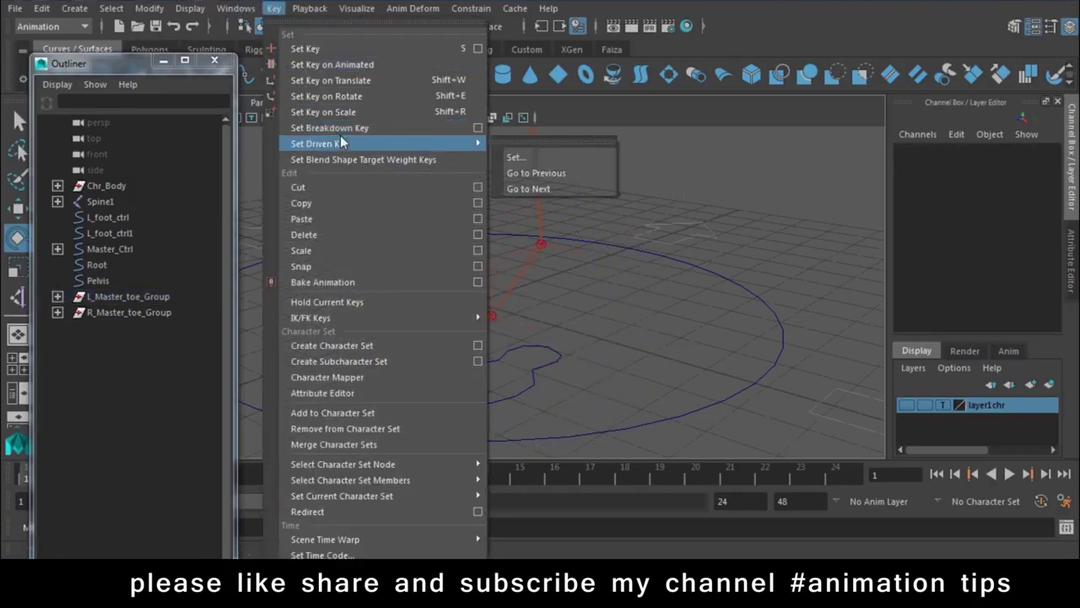
pyautogui.click(541, 157)
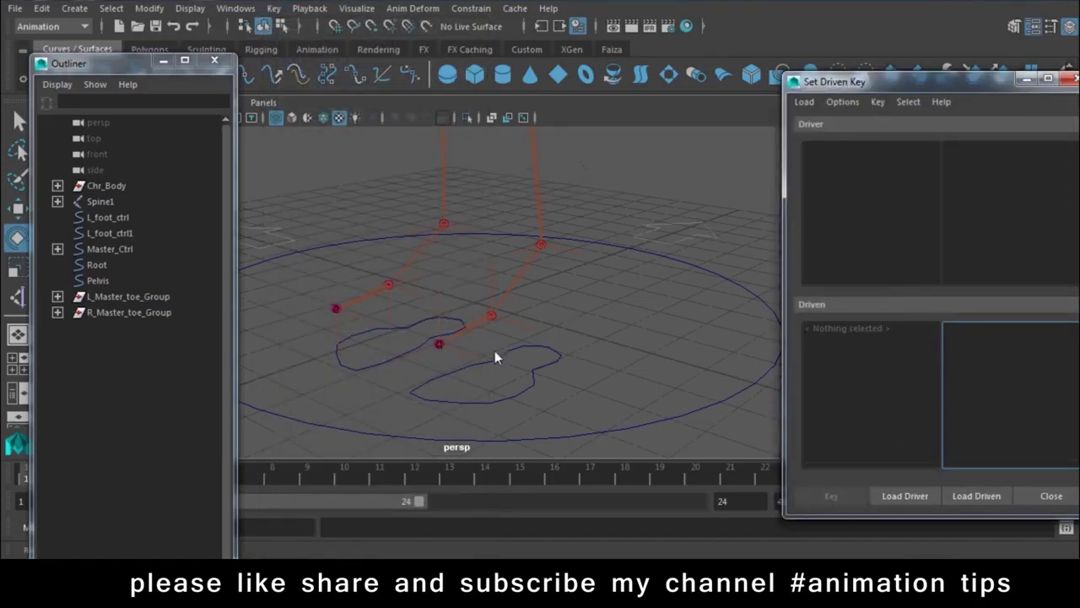
pyautogui.click(526, 325)
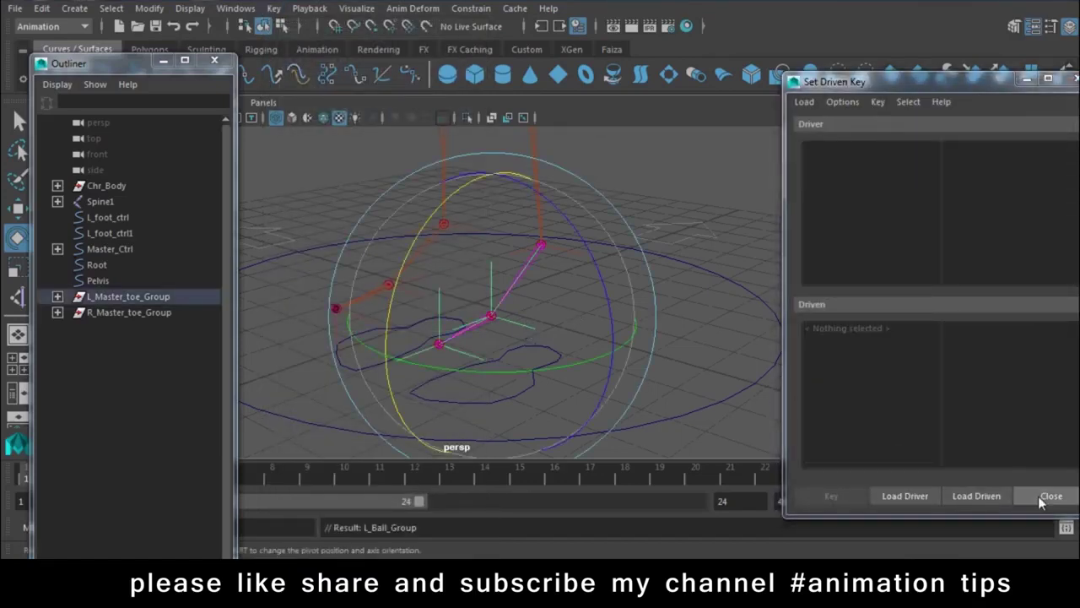
pyautogui.click(952, 496)
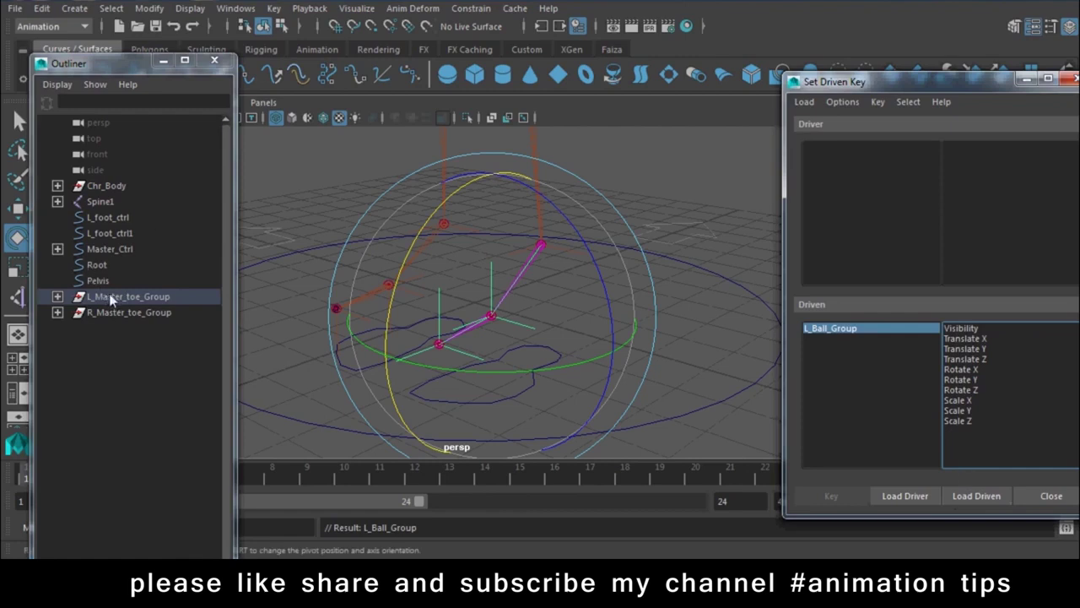
pyautogui.click(607, 367)
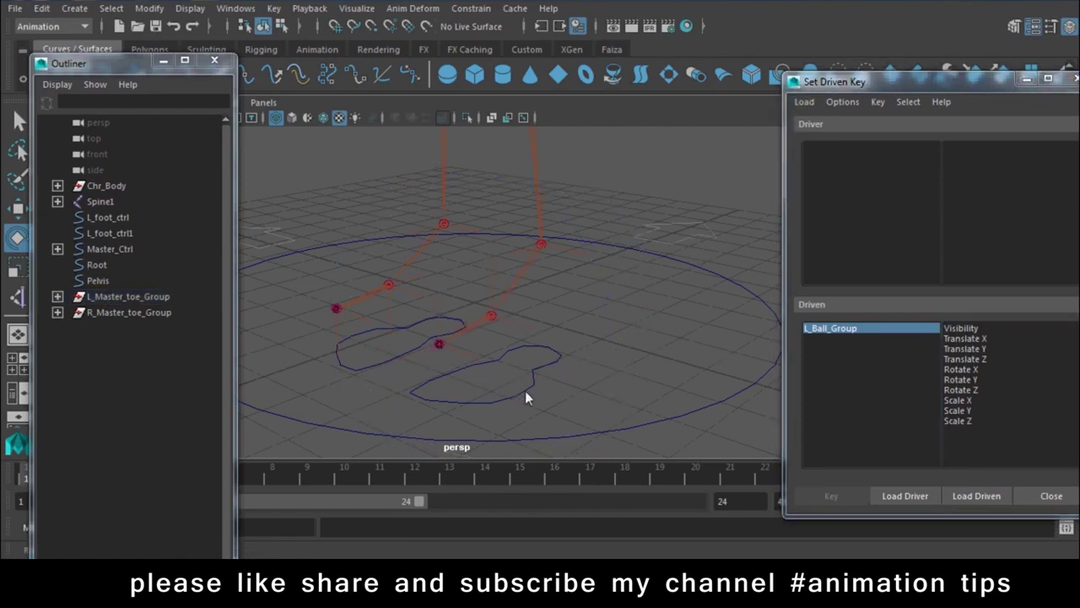
pyautogui.click(525, 393)
pyautogui.click(905, 495)
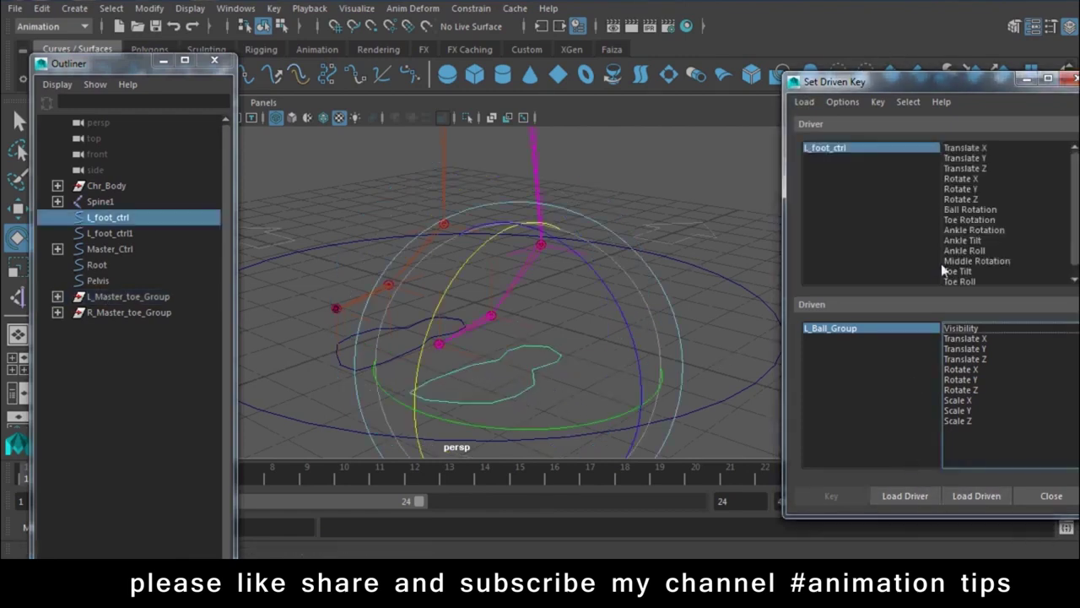
# Link Toe Rotation to Rotate X and key them at 0.
pyautogui.click(977, 221)
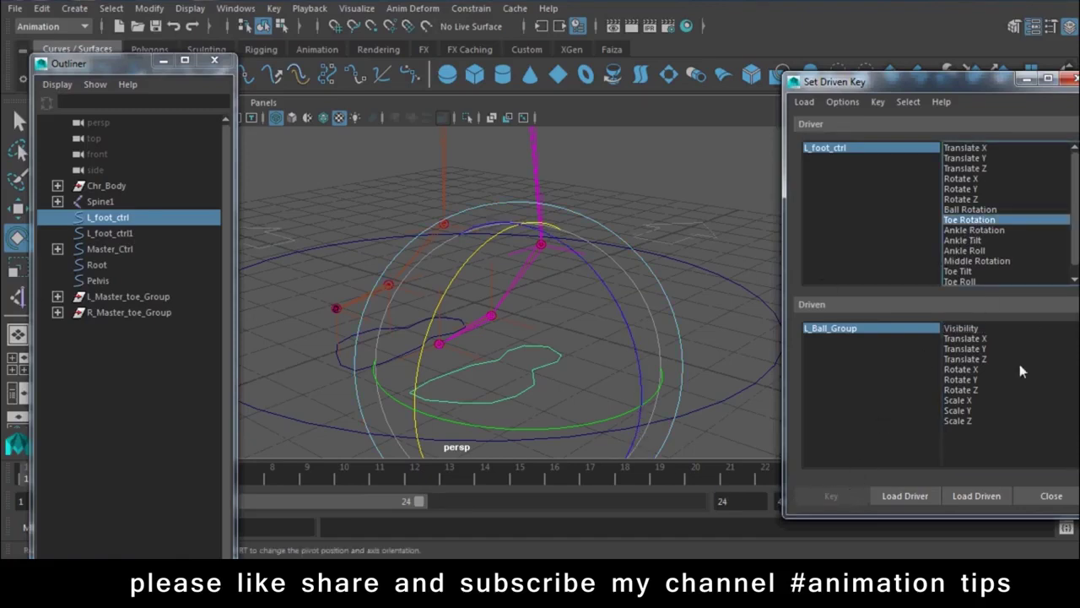
pyautogui.click(964, 369)
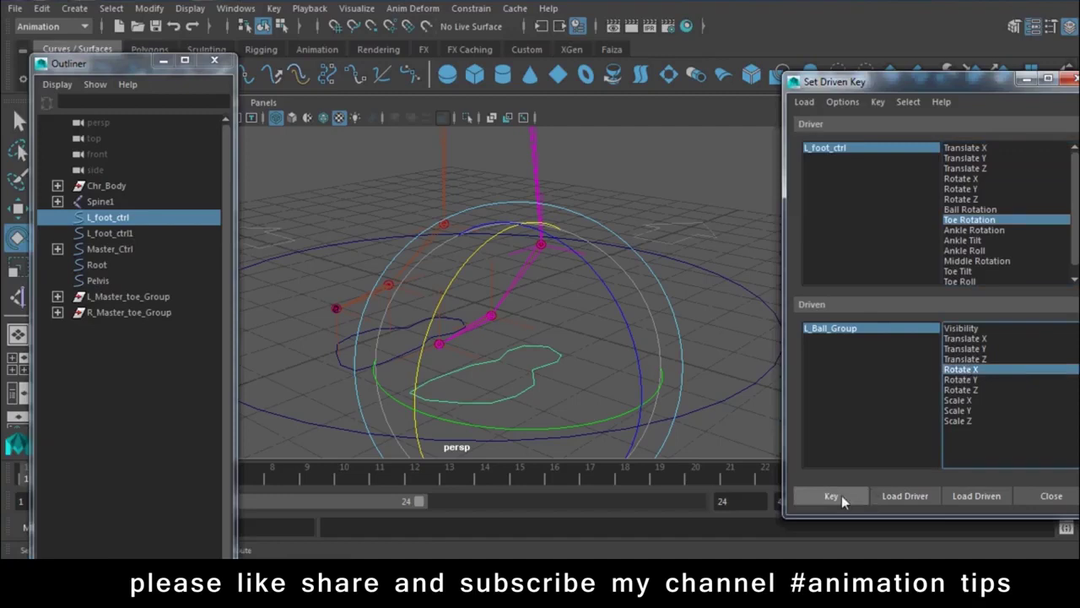
pyautogui.click(836, 496)
# Reselect L_Ball_Group to key it again, then select L_foot_ctrl to edit Toe Rotation.
pyautogui.moveTo(900, 87); pyautogui.dragTo(812, 451)
pyautogui.click(587, 361)
pyautogui.click(557, 357)
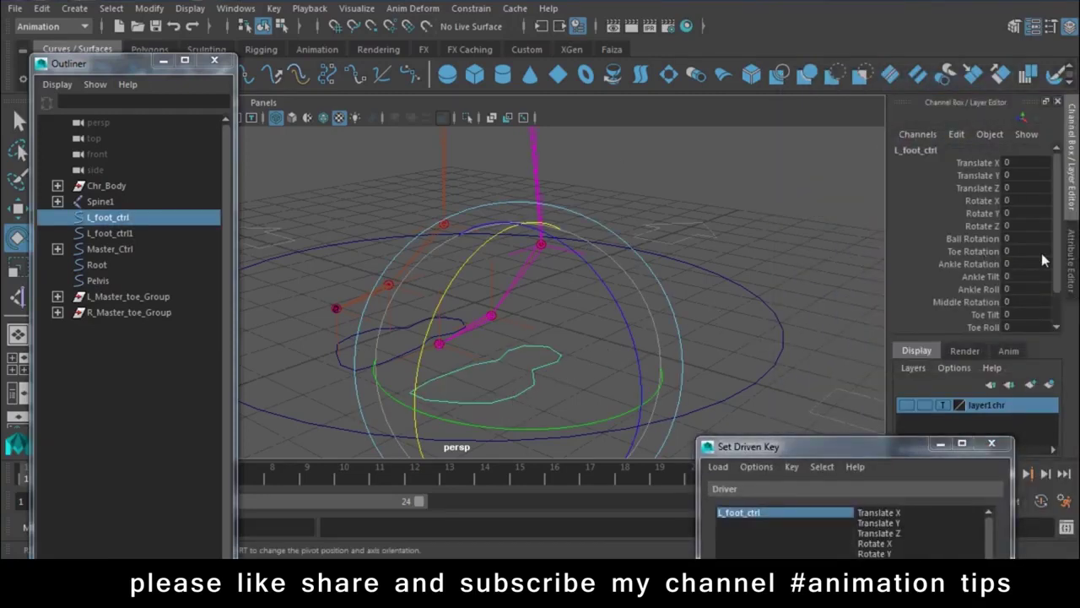
pyautogui.click(591, 237)
pyautogui.click(513, 321)
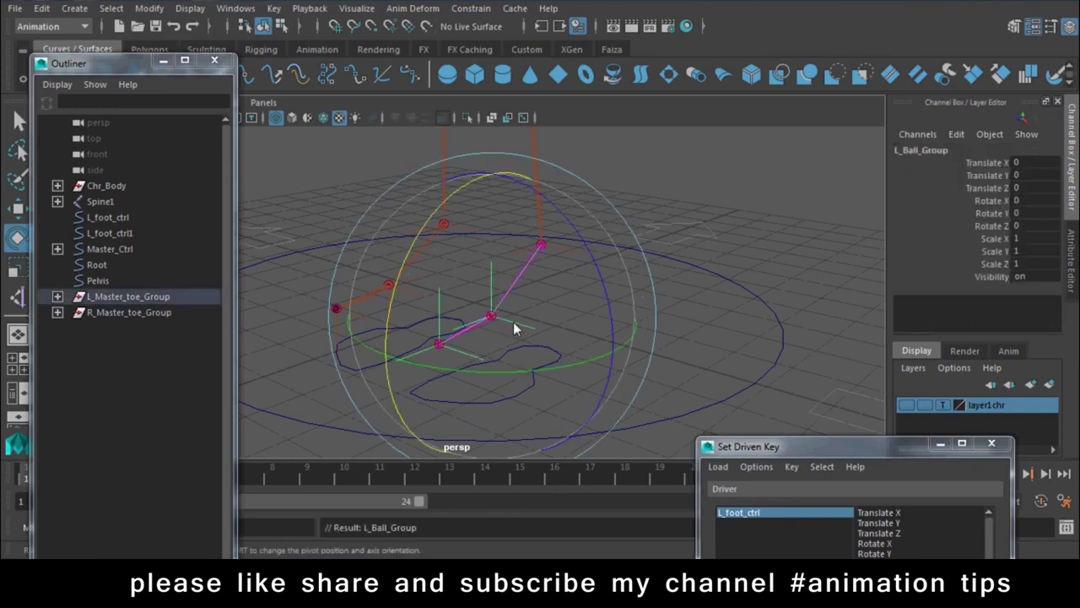
pyautogui.moveTo(836, 448); pyautogui.dragTo(869, 91)
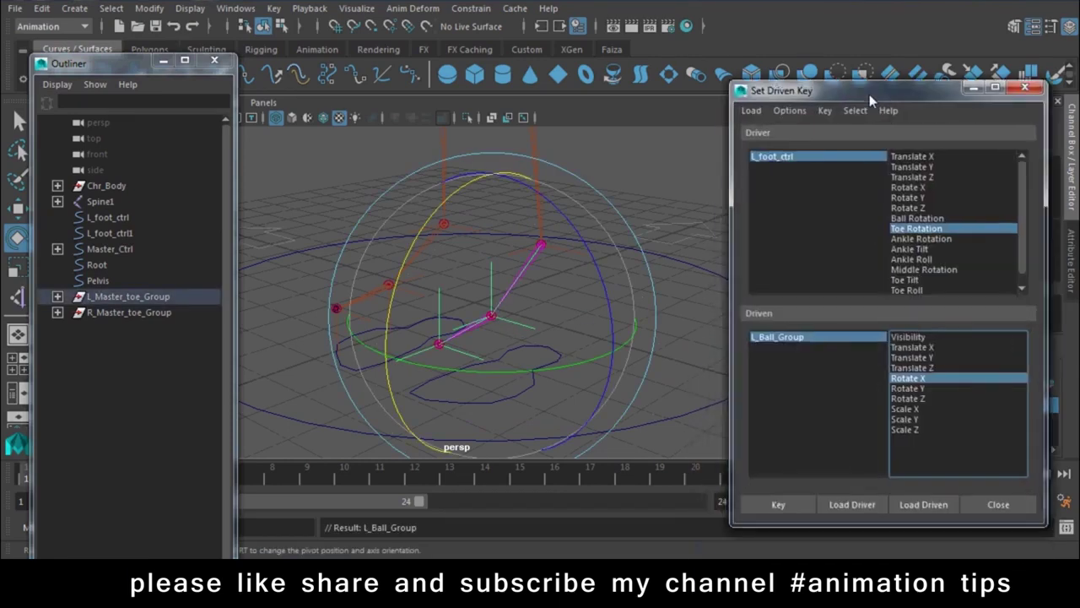
pyautogui.click(771, 505)
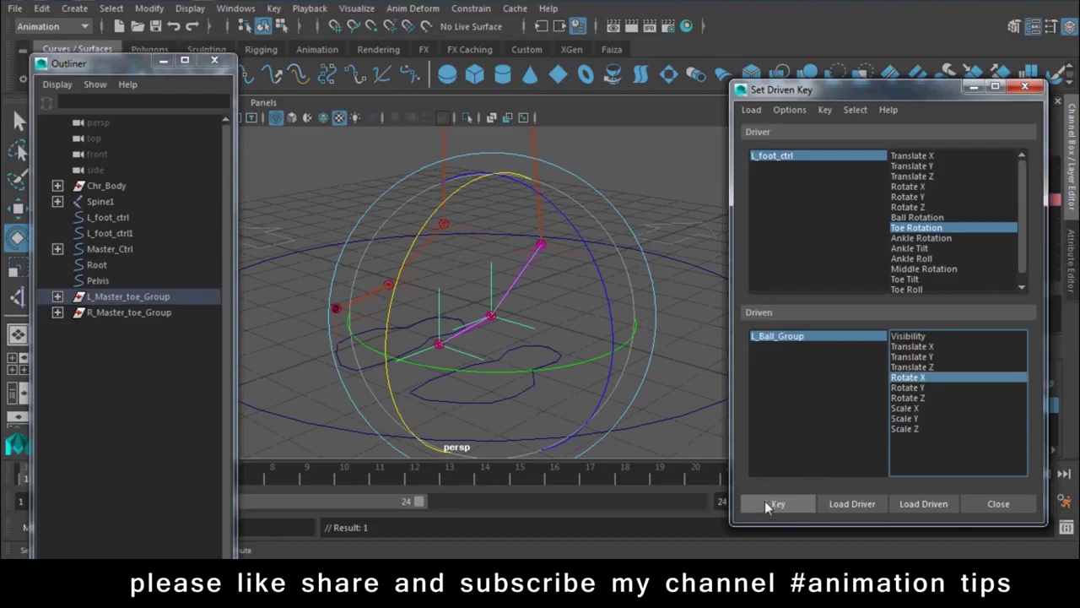
pyautogui.click(536, 381)
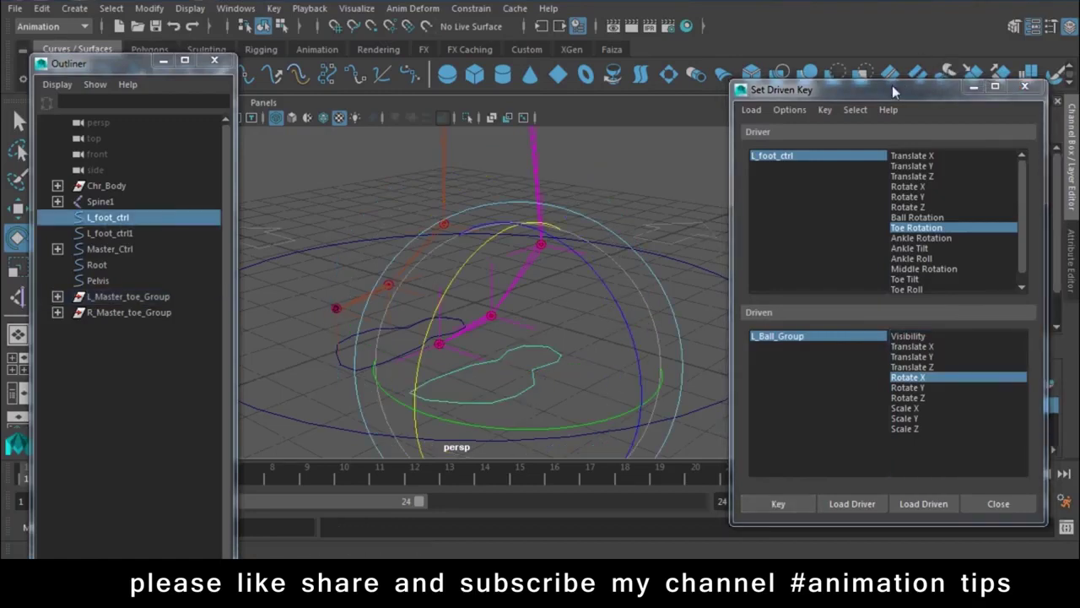
pyautogui.moveTo(892, 85); pyautogui.dragTo(894, 427)
pyautogui.click(1018, 251)
pyautogui.write('-45')
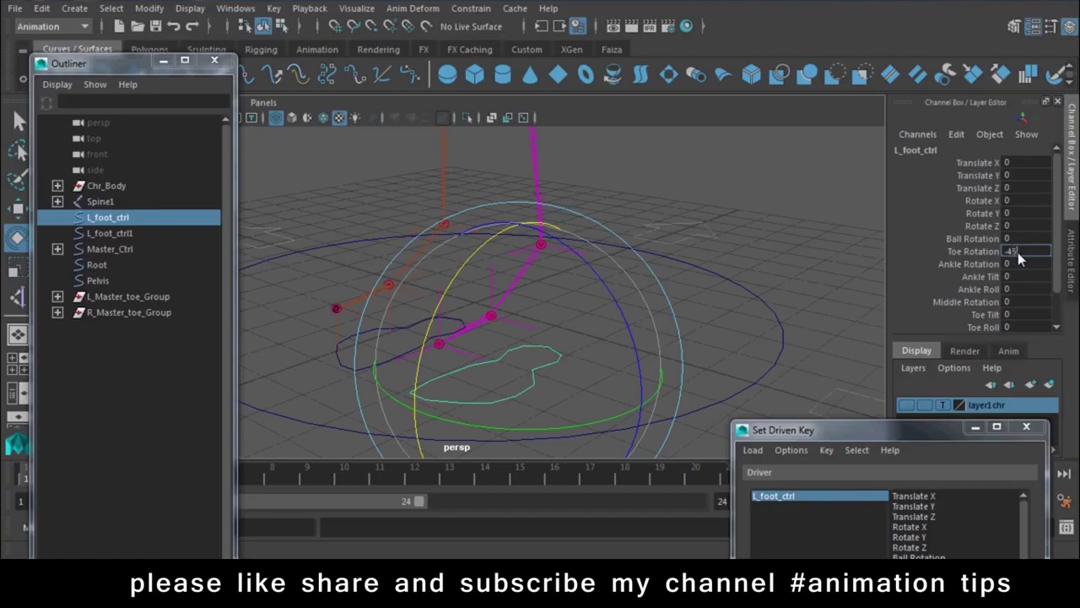
# Set Toe Rotation and L_Ball_Group Rotate X to -45 and key the pose.
pyautogui.press('Return')
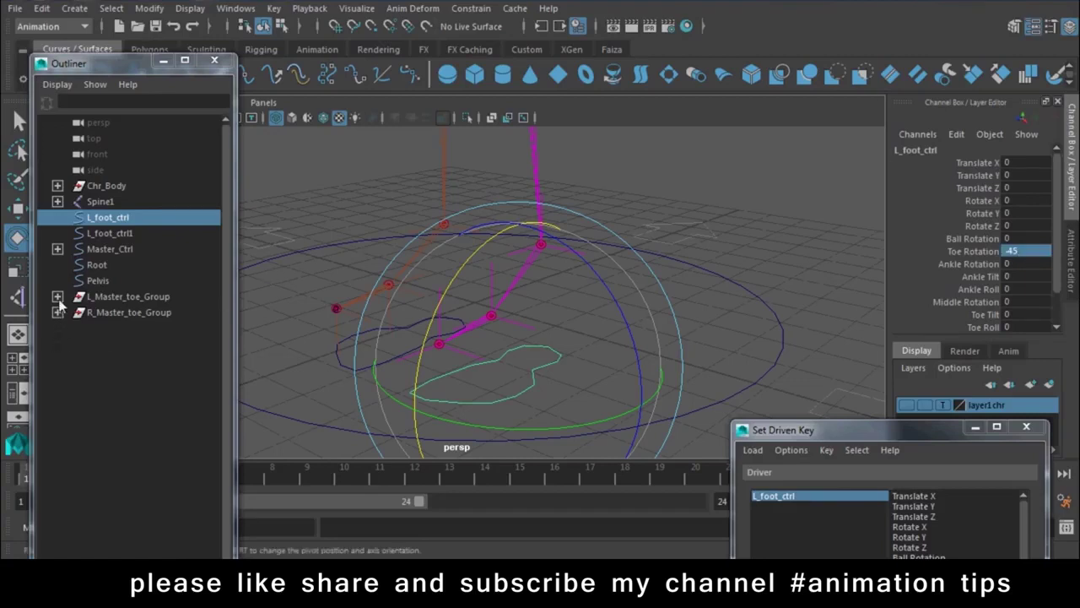
pyautogui.click(57, 296)
pyautogui.click(73, 312)
pyautogui.click(142, 327)
pyautogui.click(1031, 199)
pyautogui.write('-4')
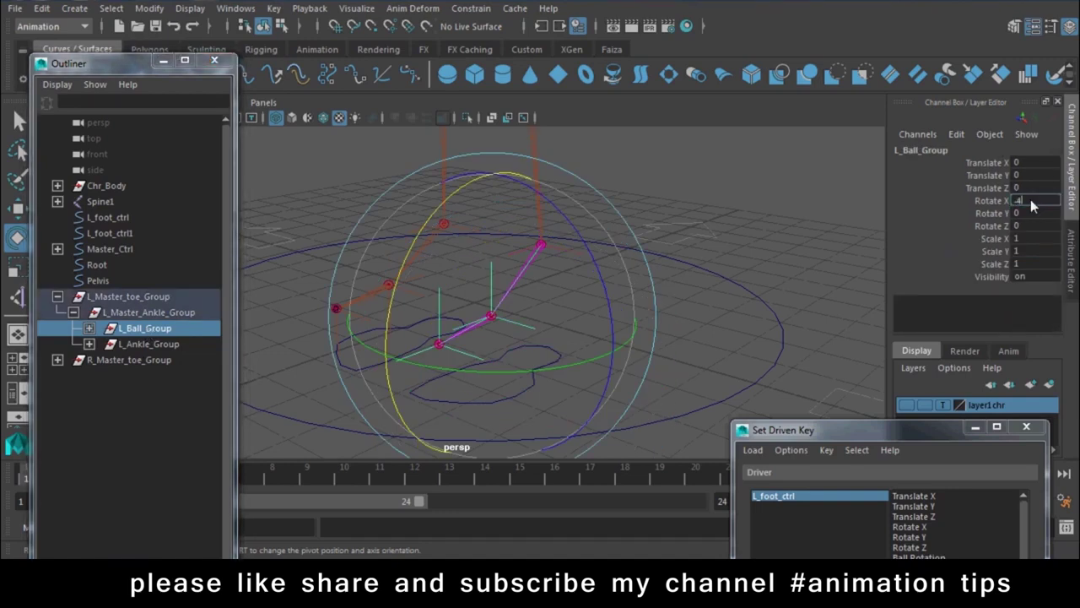
pyautogui.write('5')
pyautogui.press('Return')
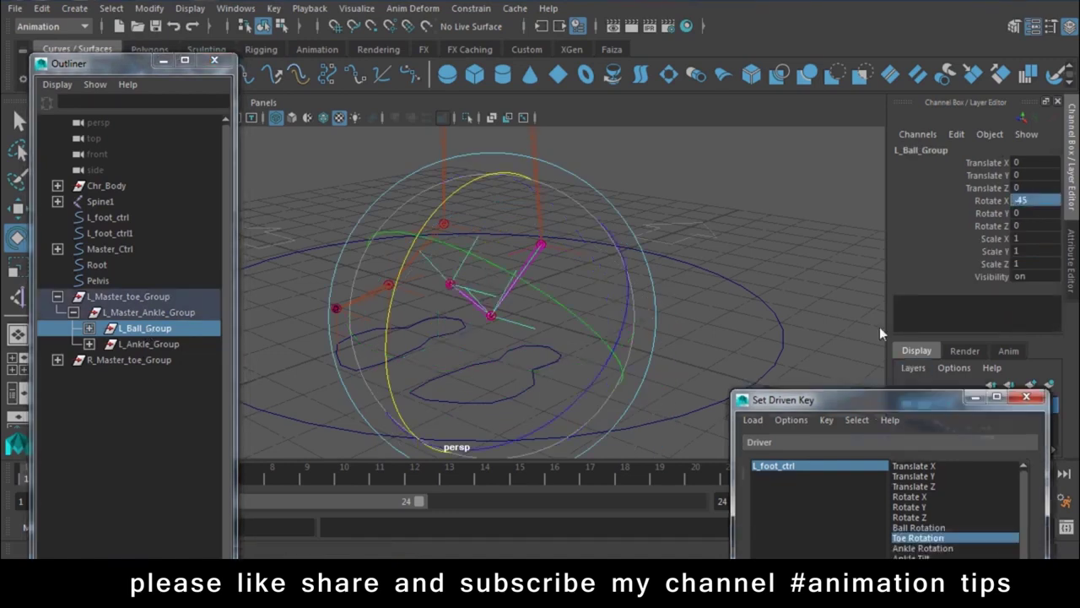
pyautogui.click(814, 466)
# Set Toe Rotation and L_Ball_Group Rotate X both to 45.
pyautogui.moveTo(895, 51); pyautogui.dragTo(874, 401)
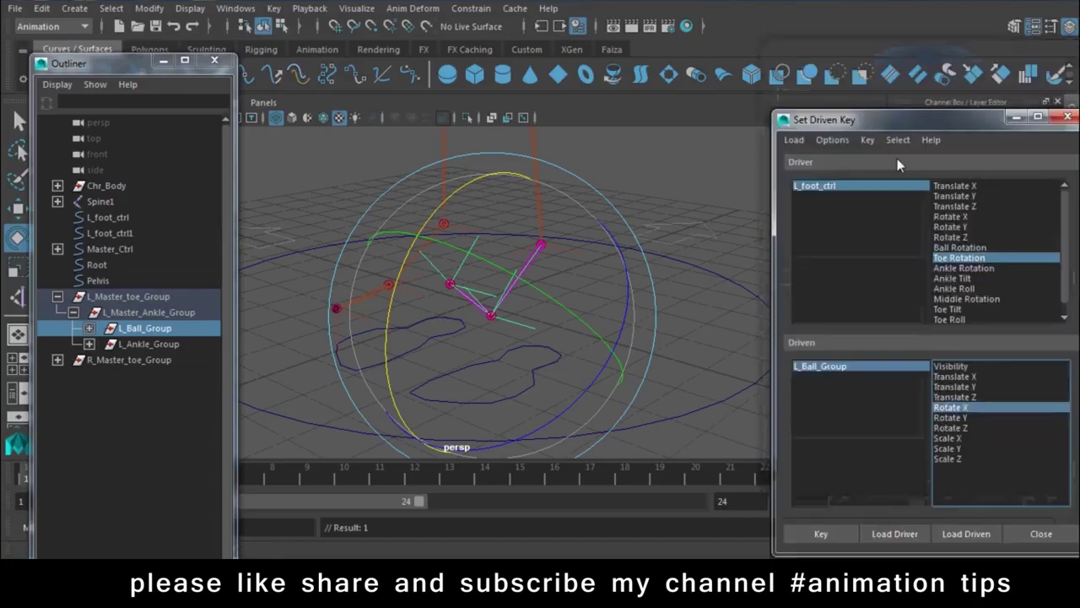
pyautogui.click(716, 241)
pyautogui.click(576, 356)
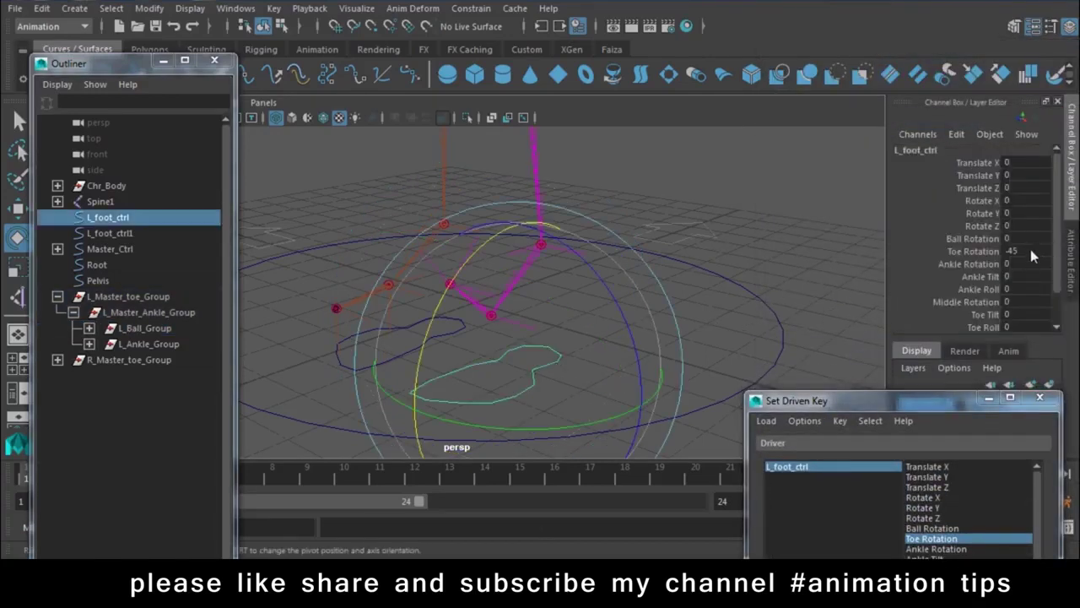
pyautogui.write('45')
pyautogui.press('Return')
pyautogui.click(149, 346)
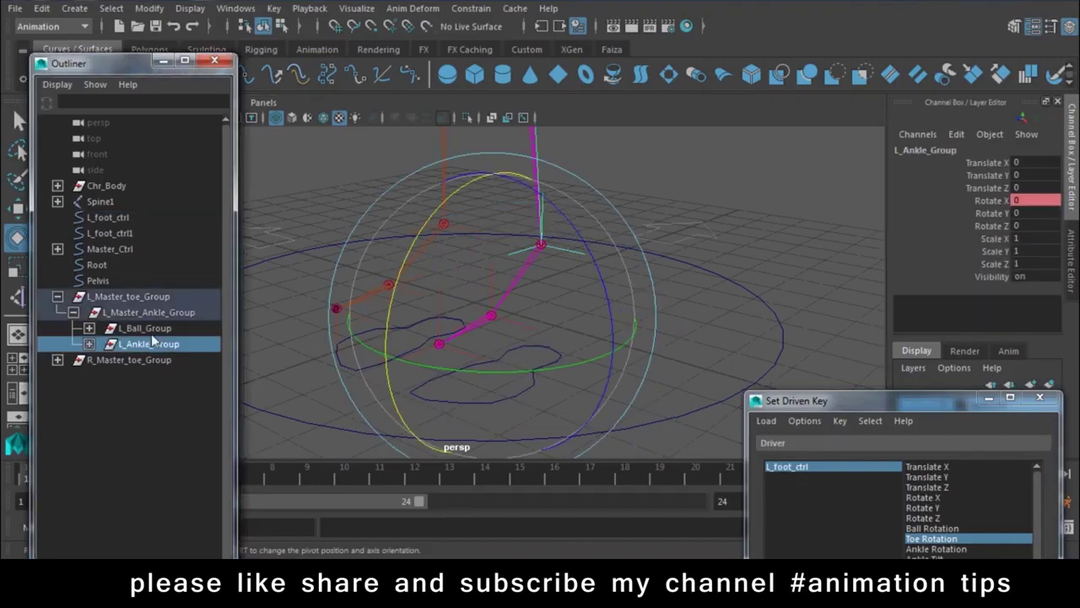
pyautogui.click(144, 328)
pyautogui.click(1040, 203)
pyautogui.write('45')
pyautogui.press('Return')
pyautogui.moveTo(905, 398); pyautogui.dragTo(865, 76)
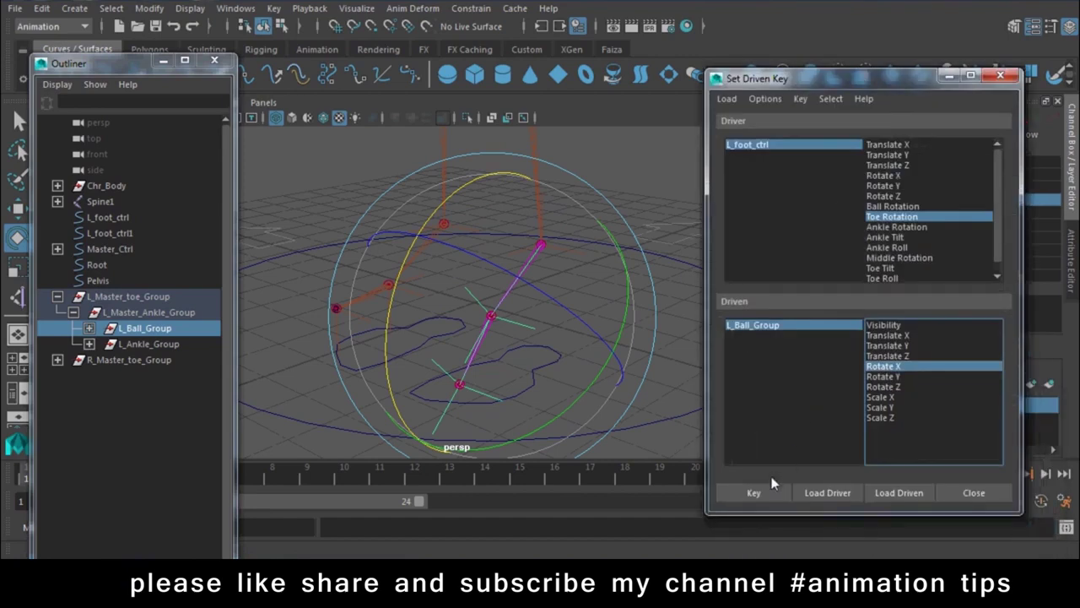
# Scrub L_foot_ctrl's Toe Rotation and Ball Rotation to test the driven foot bends.
pyautogui.click(556, 382)
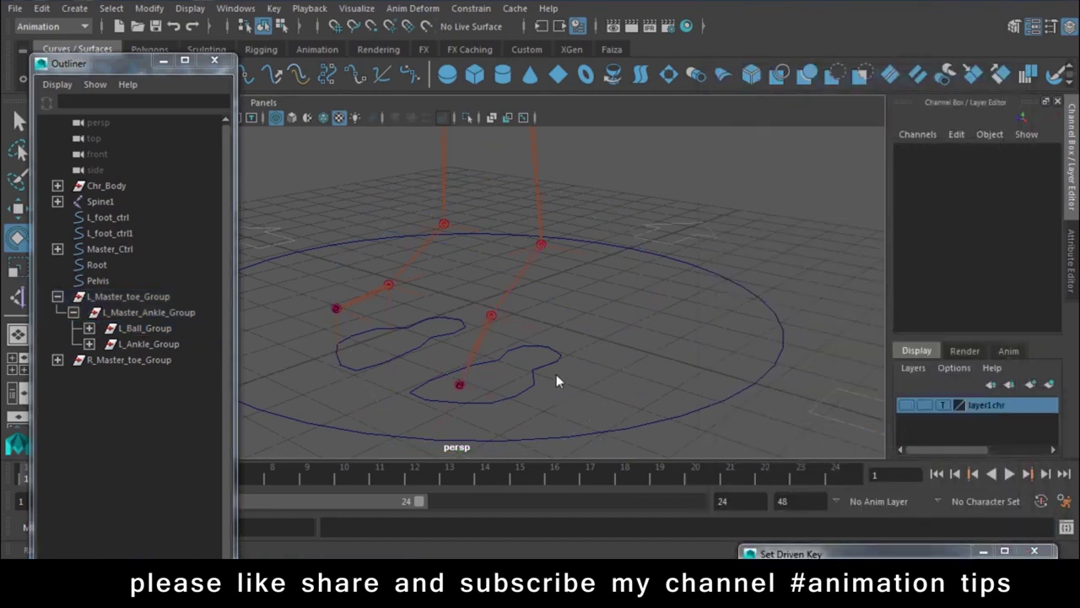
pyautogui.click(569, 373)
pyautogui.click(974, 251)
pyautogui.moveTo(641, 253)
pyautogui.mouseDown(button='middle')
pyautogui.moveTo(4, 253)
pyautogui.moveTo(183, 250)
pyautogui.moveTo(160, 258)
pyautogui.moveTo(755, 296)
pyautogui.mouseUp(button='middle')
pyautogui.click(980, 239)
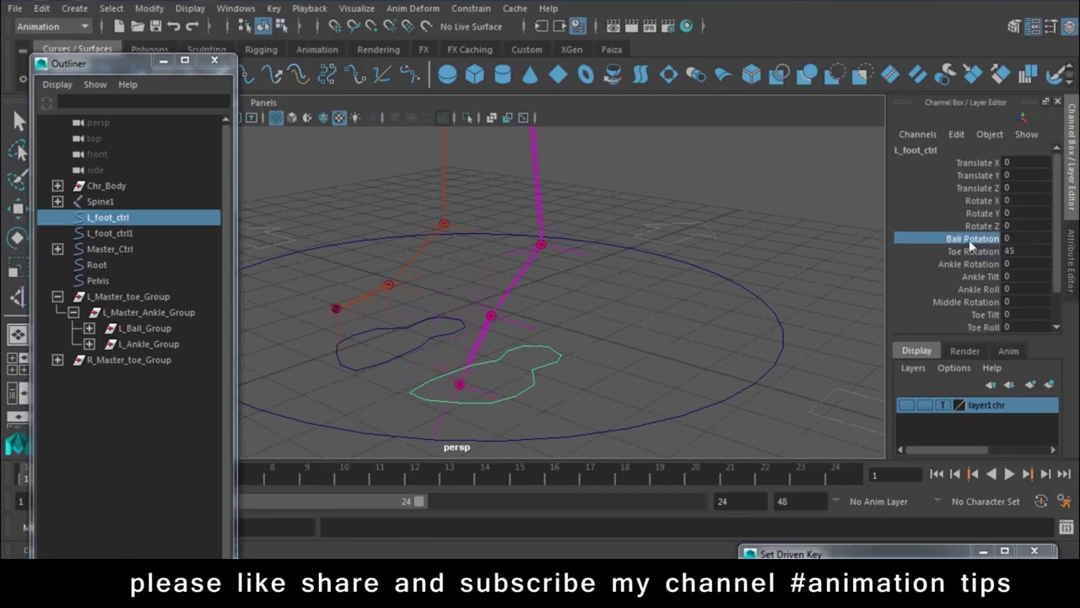
pyautogui.moveTo(420, 237)
pyautogui.mouseDown(button='middle')
pyautogui.moveTo(1037, 288)
pyautogui.moveTo(955, 264)
pyautogui.mouseUp(button='middle')
pyautogui.keyDown('alt'); pyautogui.moveTo(848, 238); pyautogui.dragTo(650, 251); pyautogui.keyUp('alt')
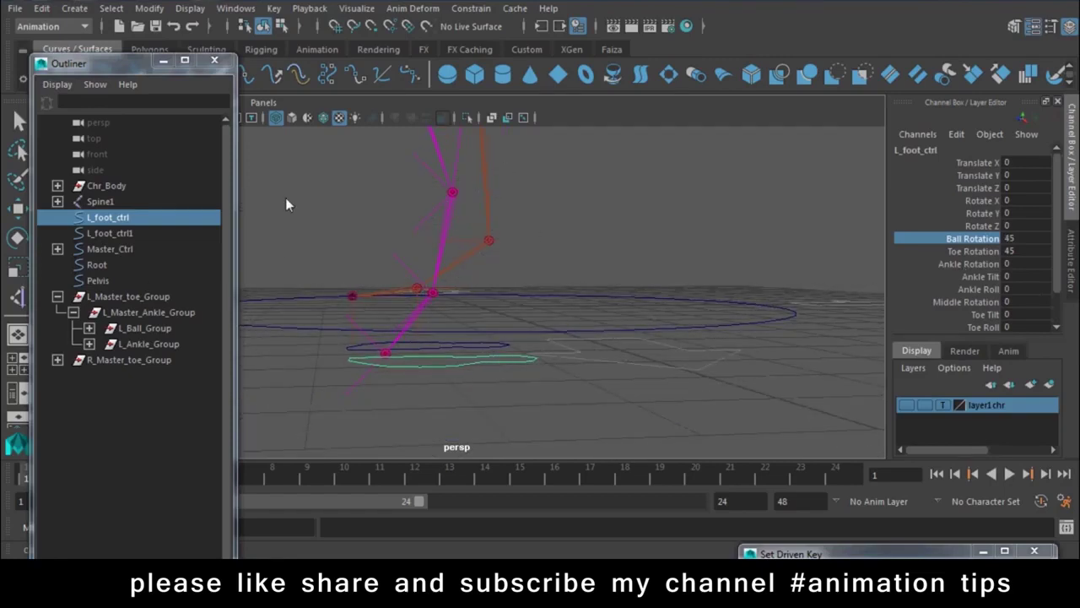
pyautogui.click(970, 251)
pyautogui.moveTo(392, 273)
pyautogui.mouseDown(button='middle')
pyautogui.moveTo(941, 353)
pyautogui.moveTo(996, 346)
pyautogui.mouseUp(button='middle')
pyautogui.click(970, 238)
pyautogui.moveTo(662, 304); pyautogui.dragTo(354, 277, button='middle')
pyautogui.hotkey('ctrl', 'z')
# Reset Ball Rotation and Toe Rotation to 0 and return to the Move tool.
pyautogui.moveTo(1013, 239); pyautogui.dragTo(1024, 253)
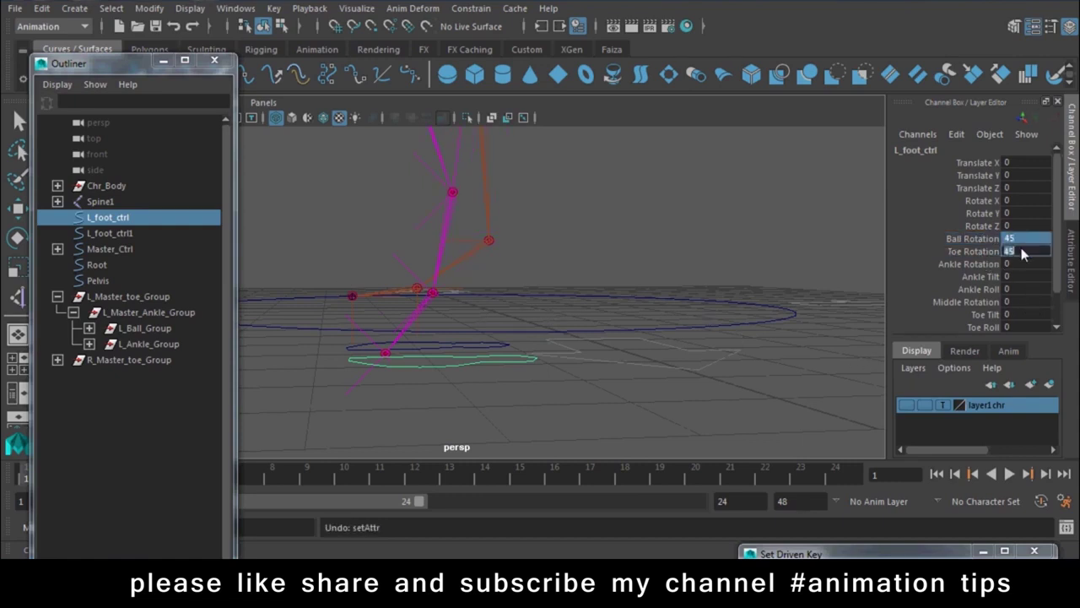
pyautogui.write('0')
pyautogui.press('Return')
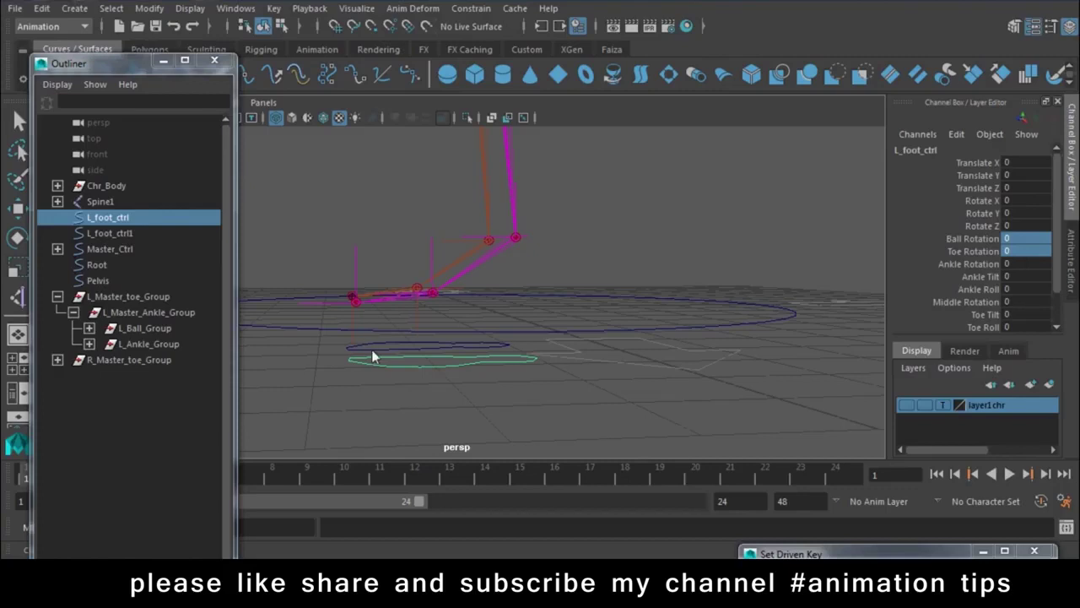
pyautogui.press('w')
pyautogui.moveTo(364, 308)
pyautogui.keyDown('alt'); pyautogui.mouseDown()
pyautogui.moveTo(449, 333)
pyautogui.moveTo(523, 338)
pyautogui.mouseUp(); pyautogui.keyUp('alt')
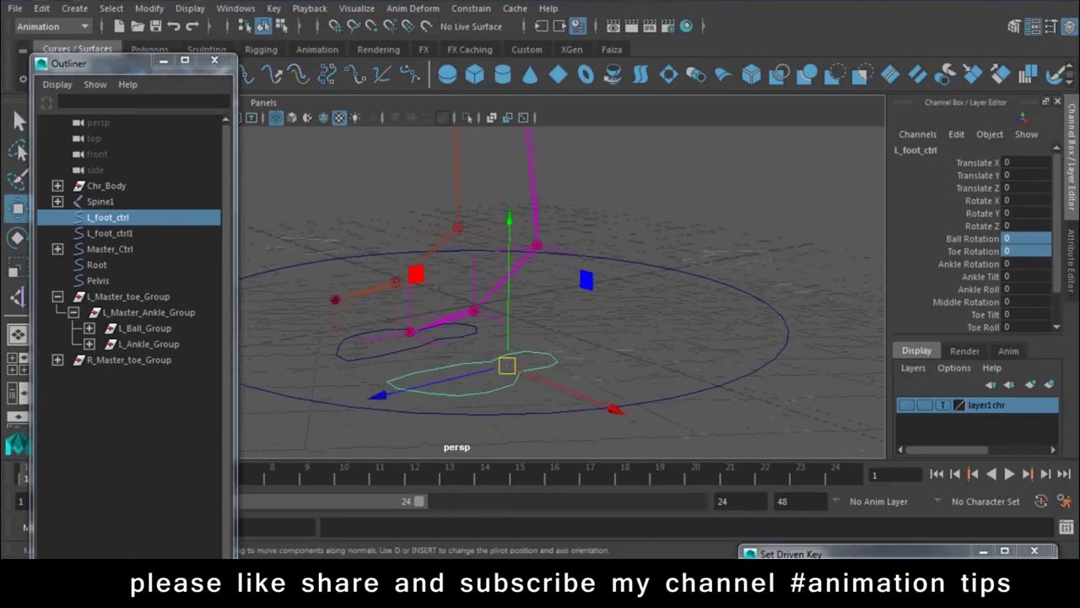
# Restore the Set Driven Key window and choose Ankle Rotation as the driver attribute.
pyautogui.click(1004, 550)
pyautogui.moveTo(893, 298); pyautogui.dragTo(866, 132)
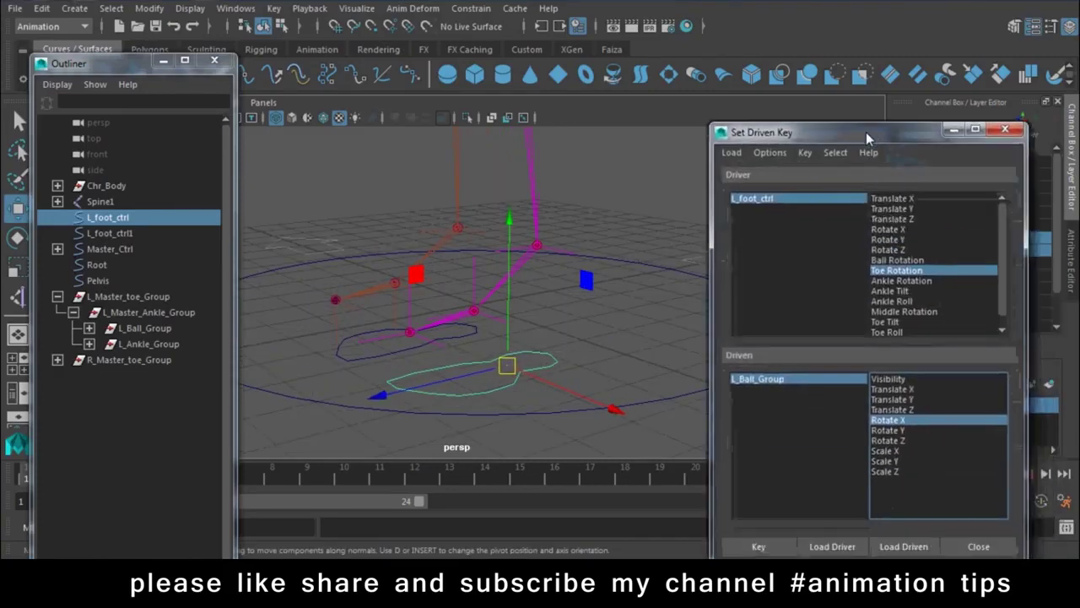
pyautogui.scroll(-1, 928, 283)
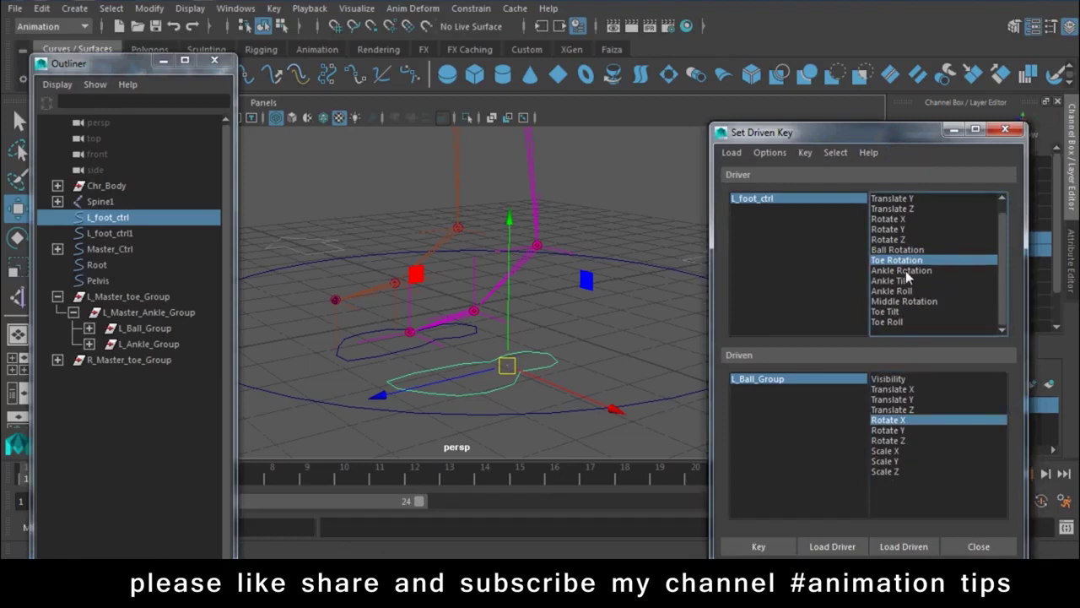
pyautogui.click(905, 270)
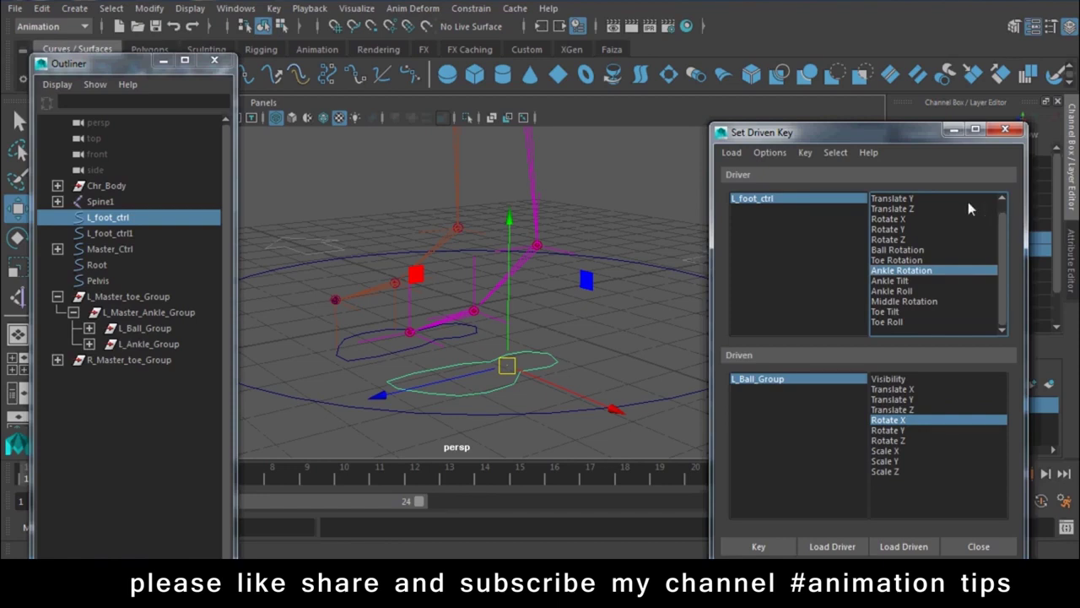
# Select L_Master_Ankle_Group and trial-rotate it on X, Y and Z, undoing each.
pyautogui.moveTo(821, 133); pyautogui.dragTo(890, 459)
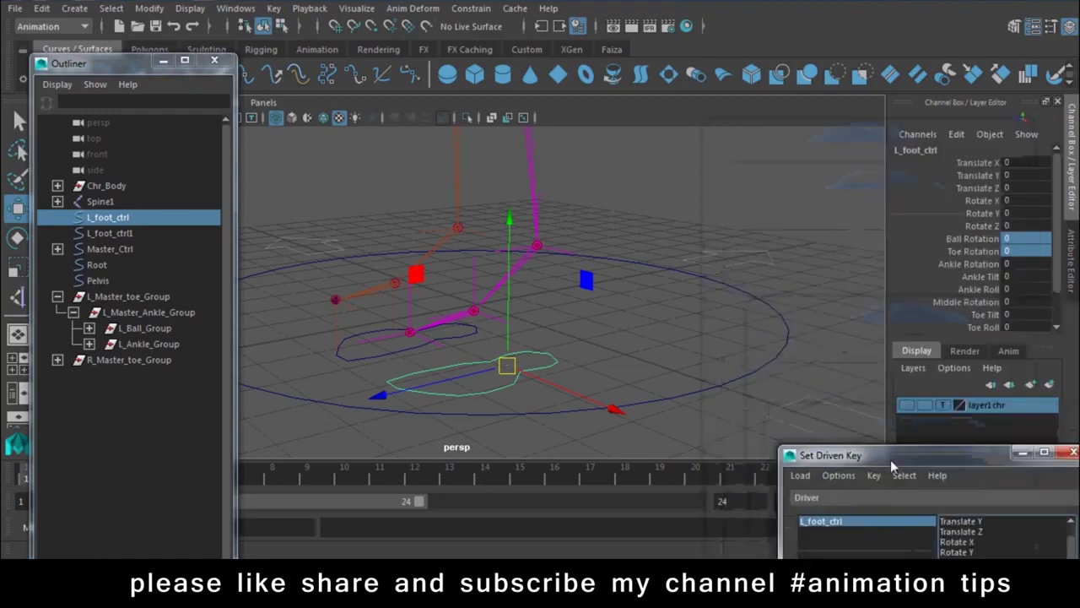
pyautogui.click(138, 314)
pyautogui.keyDown('alt'); pyautogui.moveTo(506, 278); pyautogui.dragTo(611, 269); pyautogui.keyUp('alt')
pyautogui.press('e')
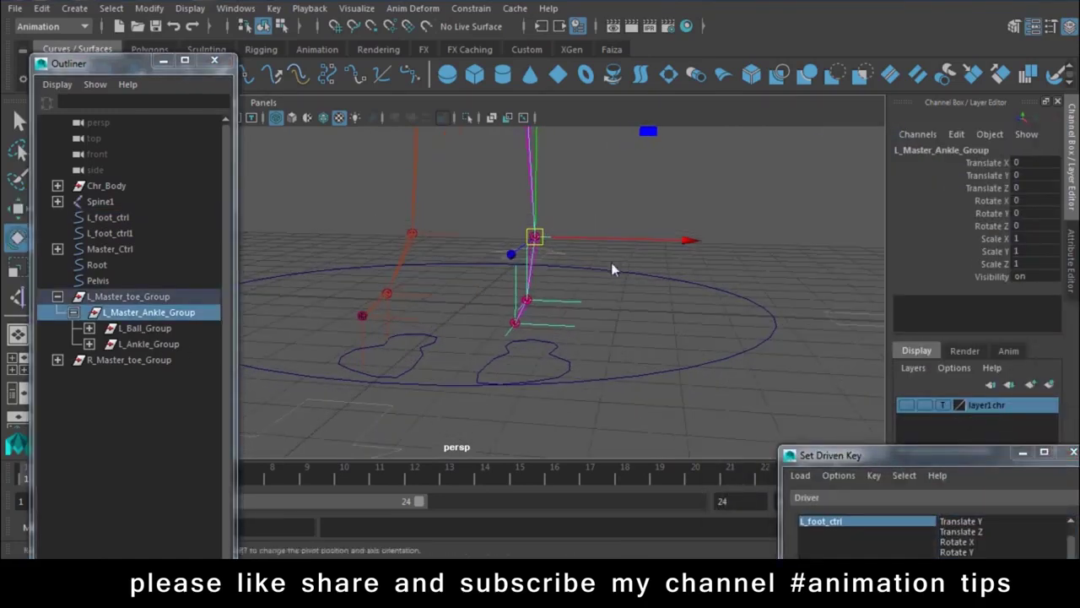
pyautogui.moveTo(510, 205); pyautogui.dragTo(531, 331)
pyautogui.hotkey('ctrl', 'z')
pyautogui.moveTo(597, 253)
pyautogui.mouseDown()
pyautogui.moveTo(700, 268)
pyautogui.moveTo(737, 308)
pyautogui.mouseUp()
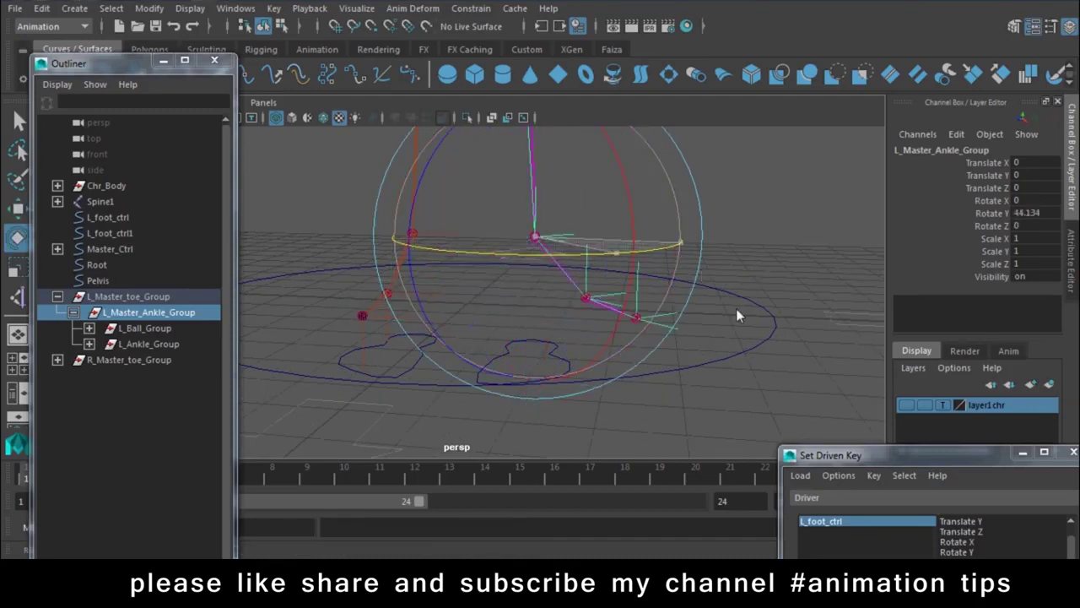
pyautogui.hotkey('ctrl', 'z')
pyautogui.moveTo(674, 189); pyautogui.dragTo(648, 123)
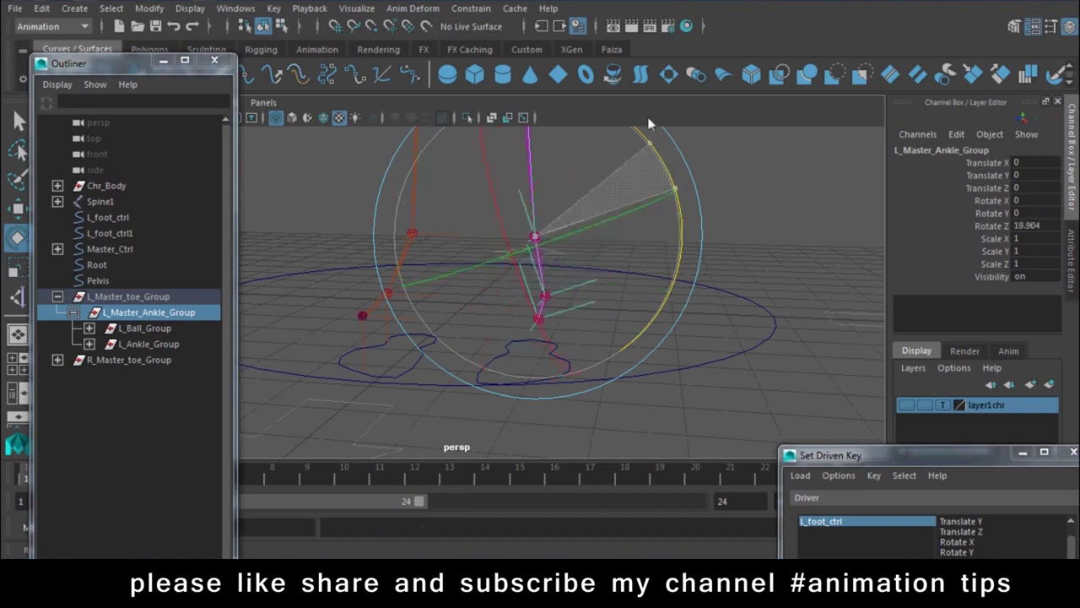
pyautogui.hotkey('ctrl', 'z')
pyautogui.moveTo(912, 463)
pyautogui.mouseDown()
pyautogui.moveTo(912, 52)
pyautogui.moveTo(887, 80)
pyautogui.mouseUp()
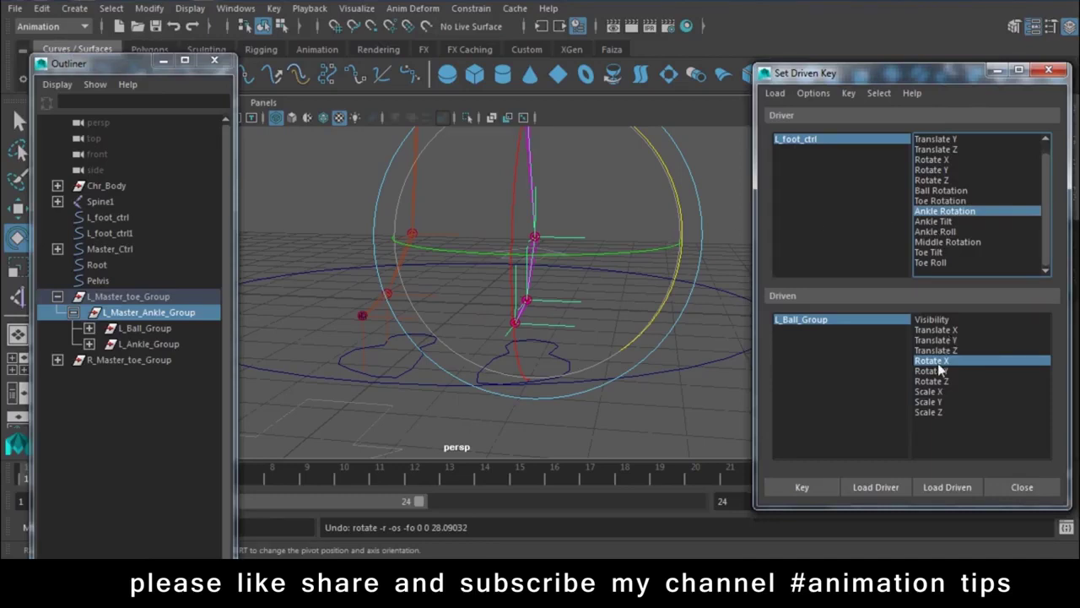
# Load L_foot_ctrl's Ankle Rotation as driver and L_Master_Ankle_Group's Rotate X as driven, then key the rest pose at 0.
pyautogui.click(879, 491)
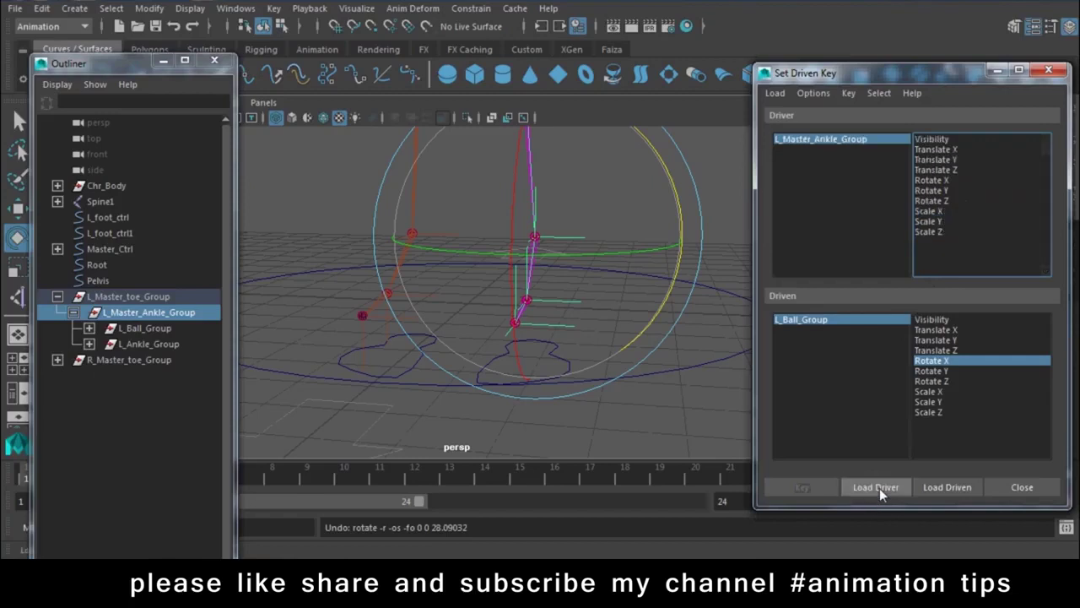
pyautogui.click(971, 493)
pyautogui.click(945, 363)
pyautogui.click(582, 392)
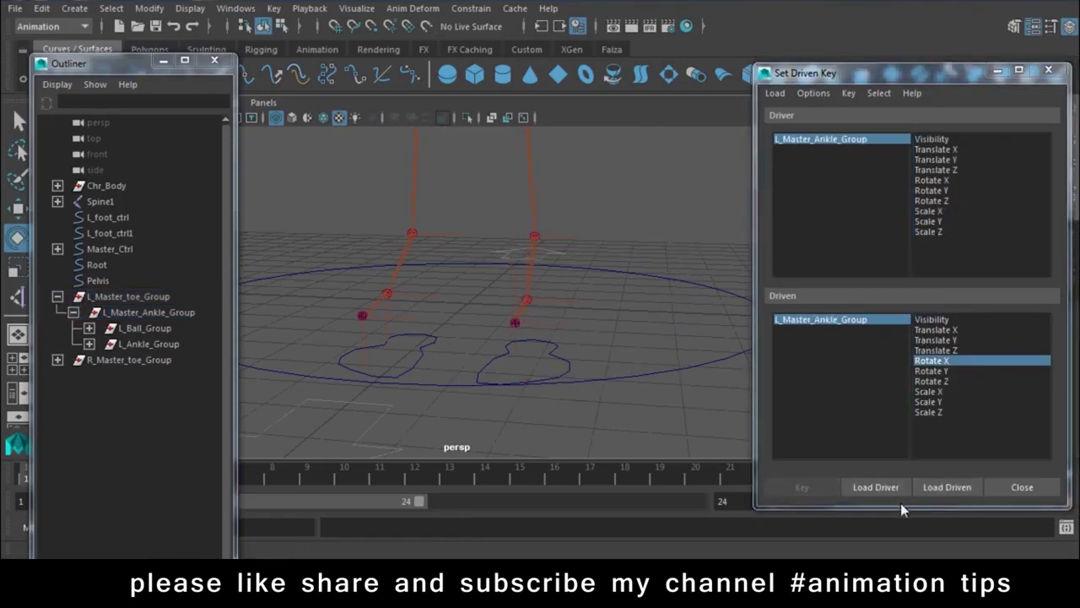
pyautogui.click(559, 365)
pyautogui.click(878, 487)
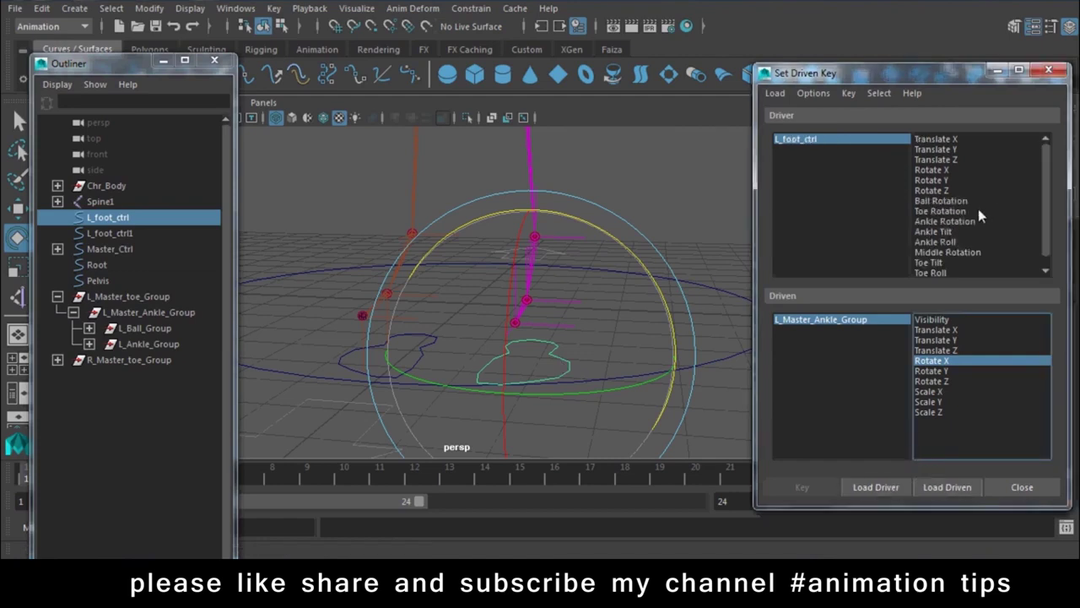
pyautogui.click(955, 222)
pyautogui.click(802, 490)
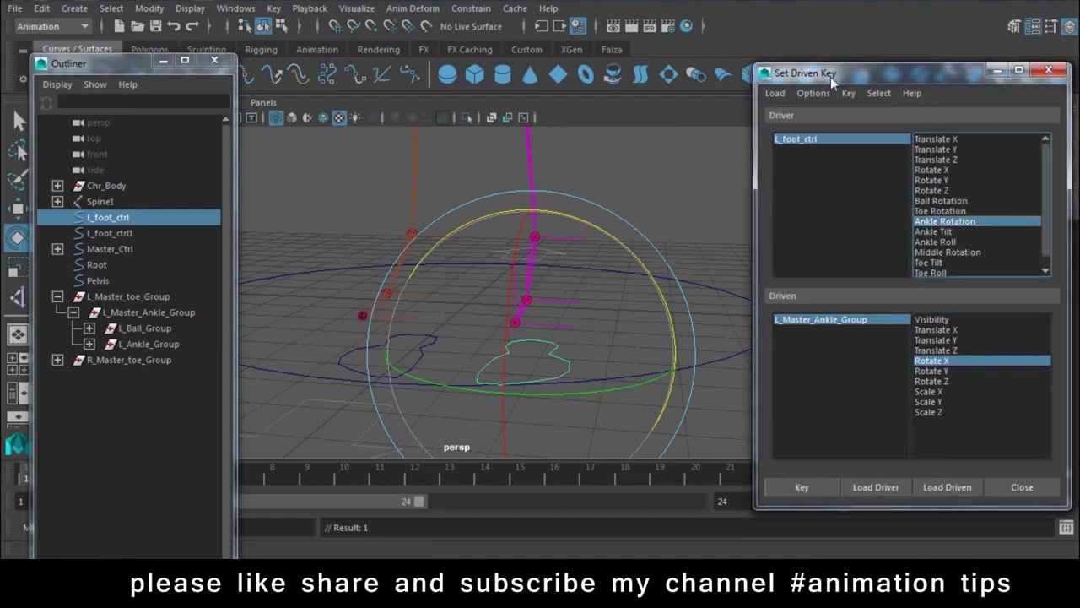
# Key Ankle Rotation 45 to drive the ankle group's Rotate X to 45.
pyautogui.moveTo(830, 74); pyautogui.dragTo(933, 330)
pyautogui.keyDown('alt'); pyautogui.moveTo(698, 215); pyautogui.dragTo(709, 267); pyautogui.keyUp('alt')
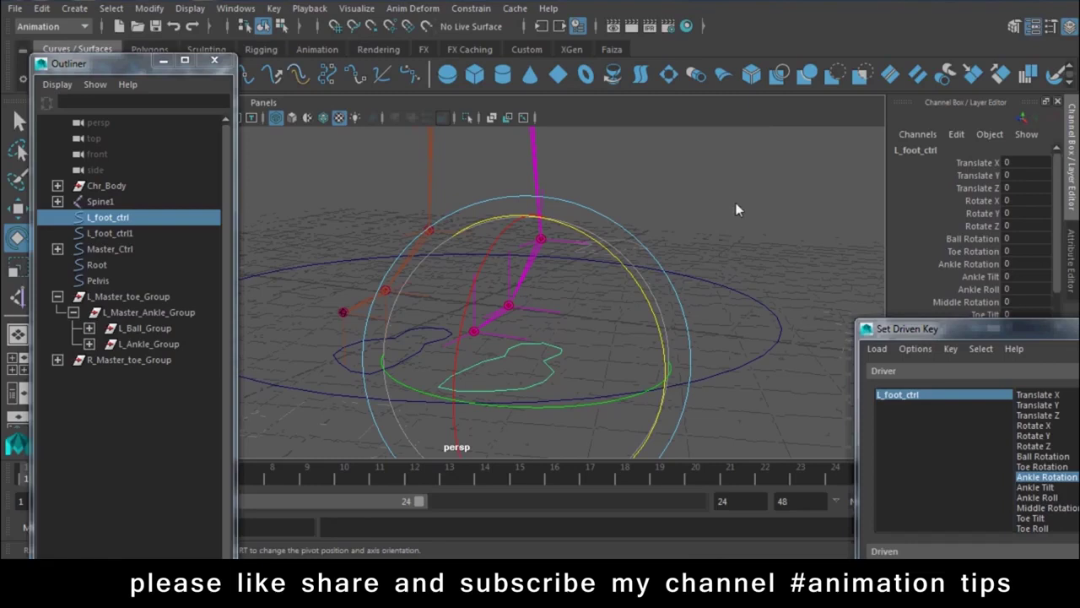
pyautogui.click(1006, 264)
pyautogui.write('45')
pyautogui.press('Return')
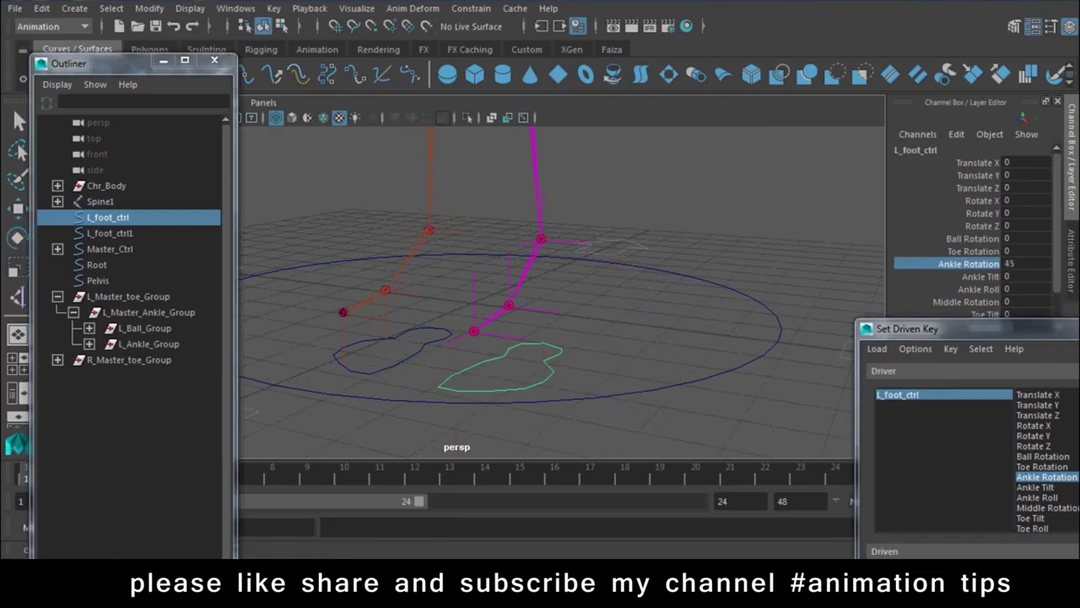
pyautogui.click(150, 314)
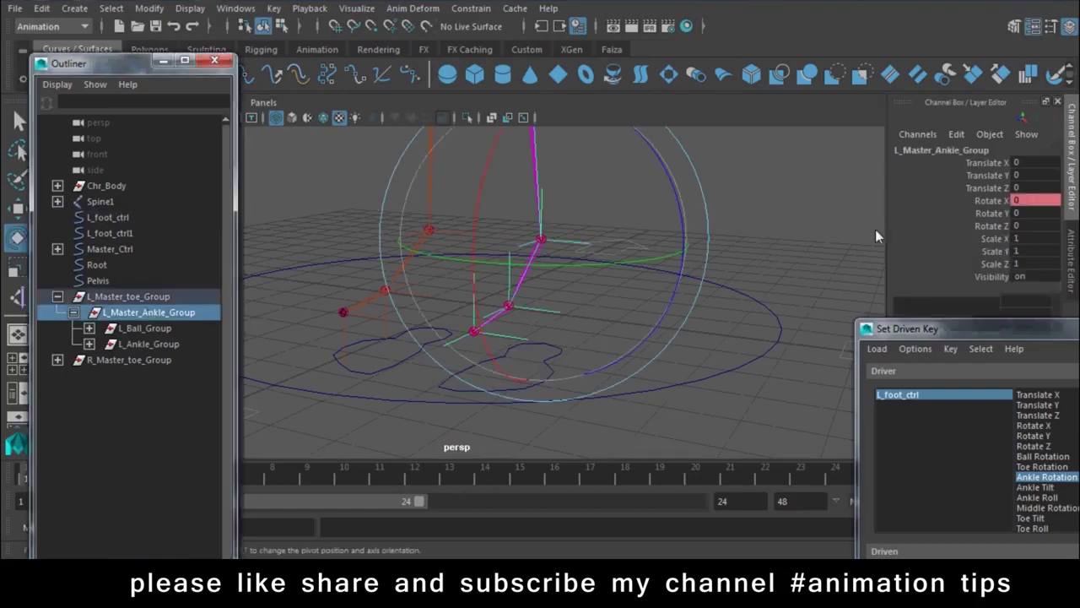
pyautogui.moveTo(608, 300); pyautogui.dragTo(574, 299, button='middle')
pyautogui.click(1033, 200)
pyautogui.write('45')
pyautogui.press('Return')
pyautogui.moveTo(724, 303)
pyautogui.keyDown('alt'); pyautogui.mouseDown()
pyautogui.moveTo(579, 279)
pyautogui.moveTo(793, 304)
pyautogui.mouseUp(); pyautogui.keyUp('alt')
pyautogui.moveTo(912, 335)
pyautogui.mouseDown()
pyautogui.moveTo(897, 64)
pyautogui.moveTo(962, 456)
pyautogui.mouseUp()
pyautogui.click(869, 476)
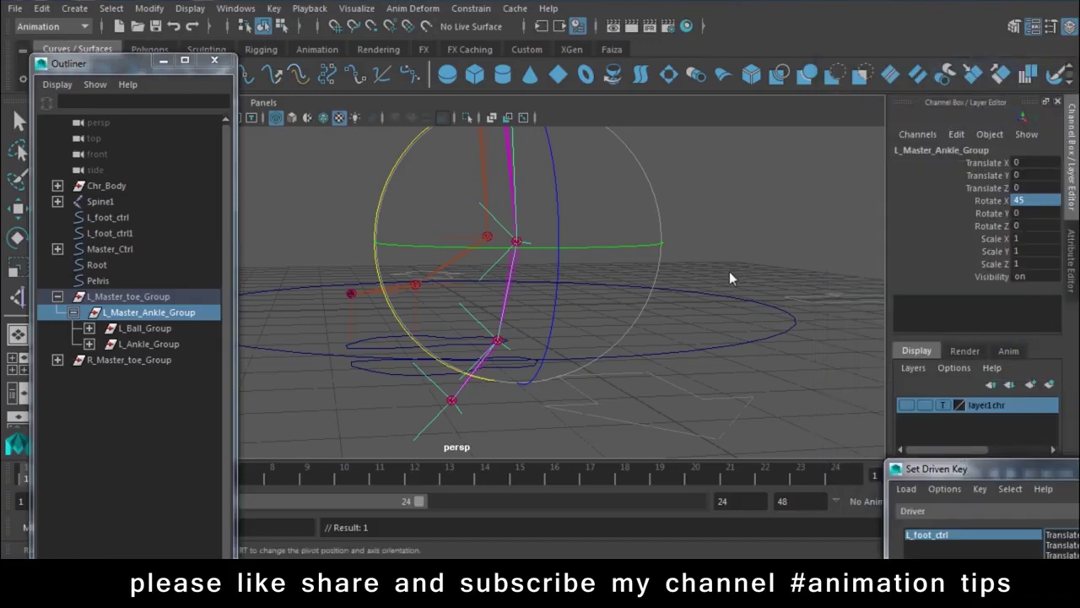
# Key Ankle Rotation -45 to drive the ankle group's Rotate X to -45.
pyautogui.click(572, 379)
pyautogui.click(517, 368)
pyautogui.click(1032, 264)
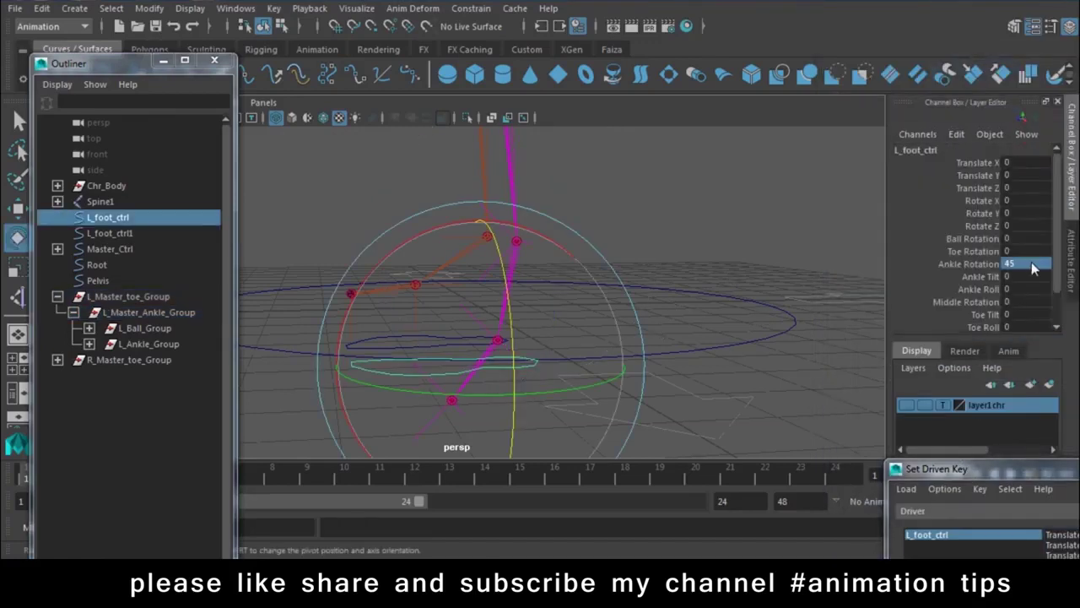
pyautogui.write('5')
pyautogui.press('Return')
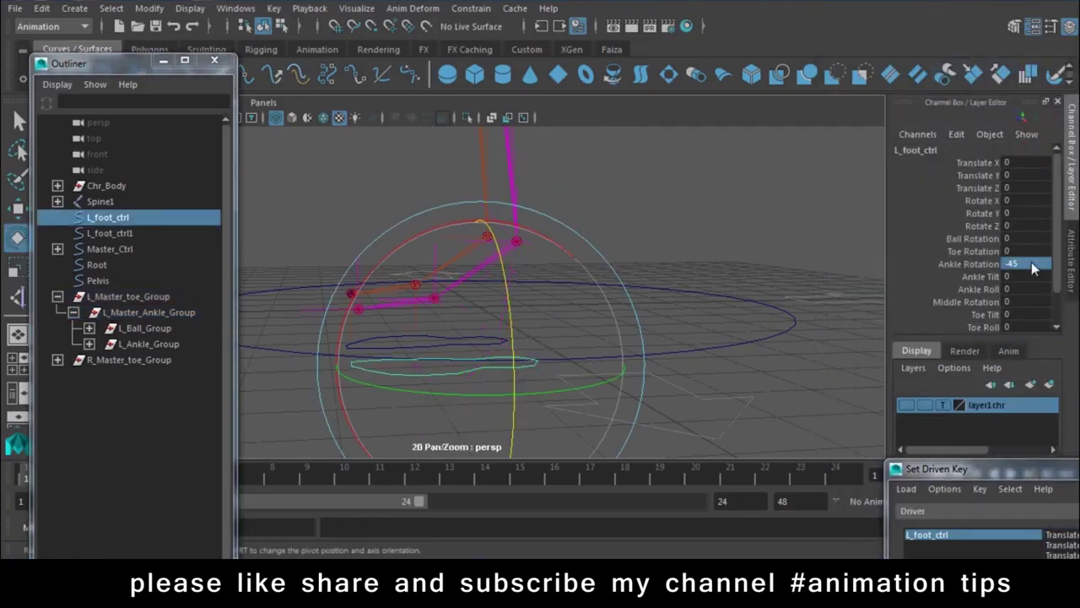
pyautogui.click(161, 312)
pyautogui.click(1023, 203)
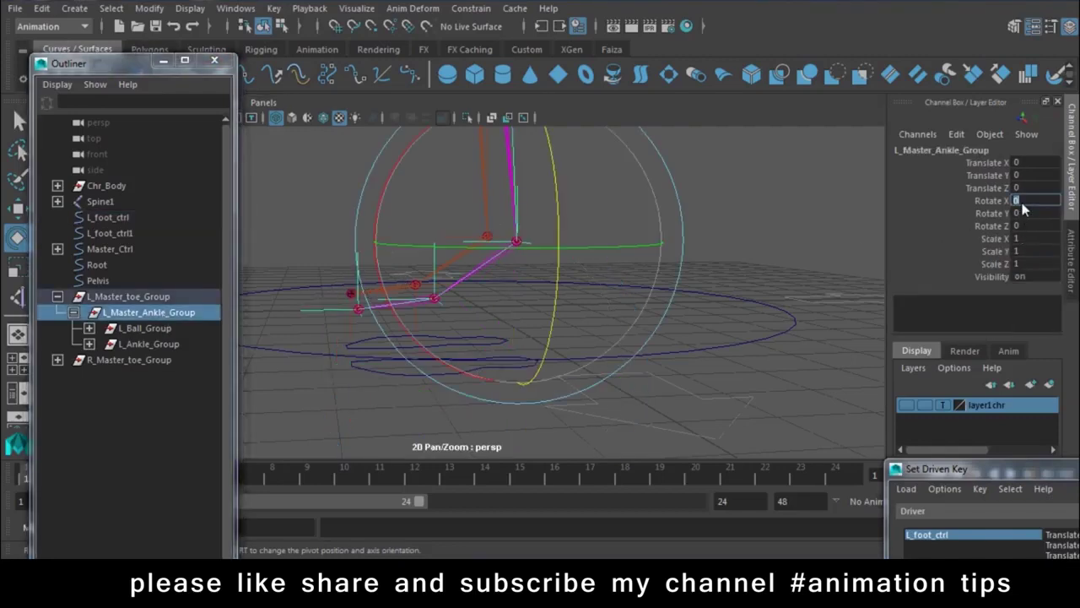
pyautogui.write('-45')
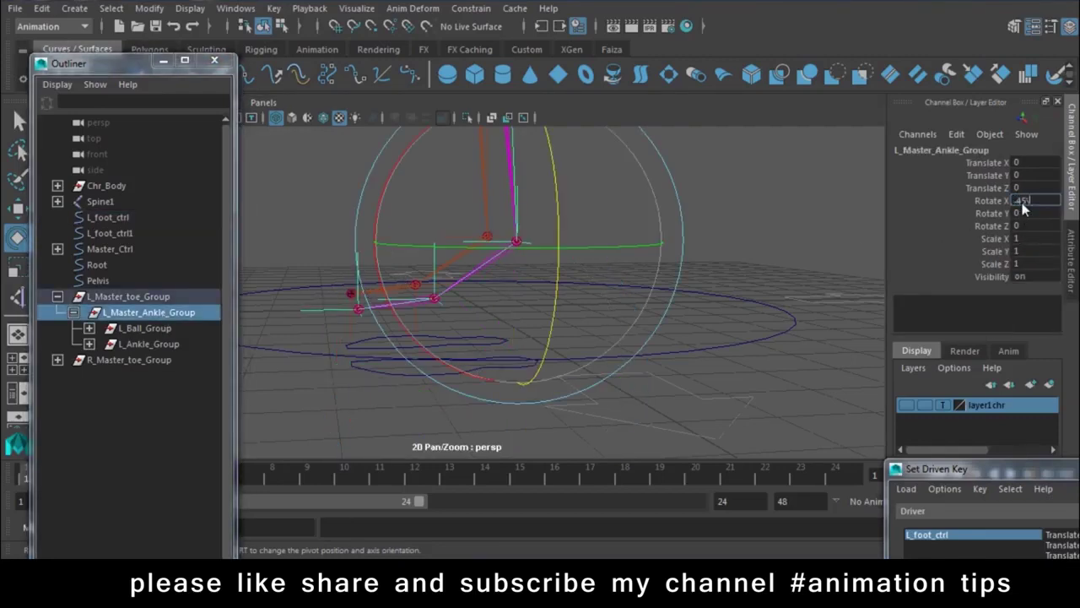
pyautogui.press('Return')
pyautogui.moveTo(978, 468)
pyautogui.mouseDown()
pyautogui.moveTo(957, 103)
pyautogui.moveTo(946, 415)
pyautogui.mouseUp()
pyautogui.click(912, 516)
# Test the ankle by scrubbing Ankle Rotation on L_foot_ctrl, then reset it to 0.
pyautogui.click(790, 208)
pyautogui.click(529, 366)
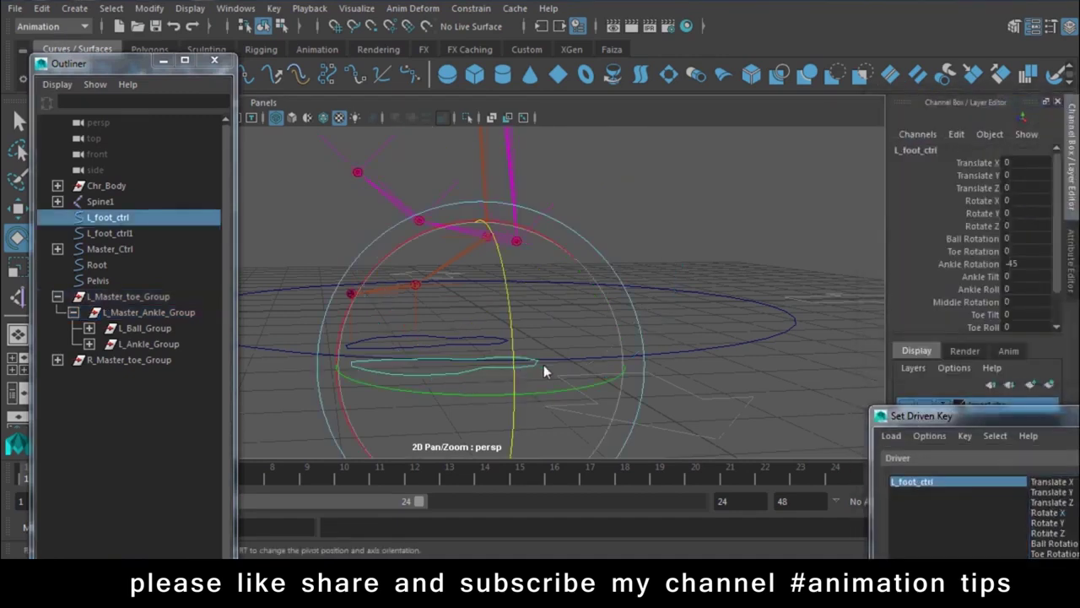
pyautogui.click(969, 263)
pyautogui.moveTo(854, 387)
pyautogui.mouseDown(button='middle')
pyautogui.moveTo(429, 331)
pyautogui.moveTo(287, 326)
pyautogui.mouseUp(button='middle')
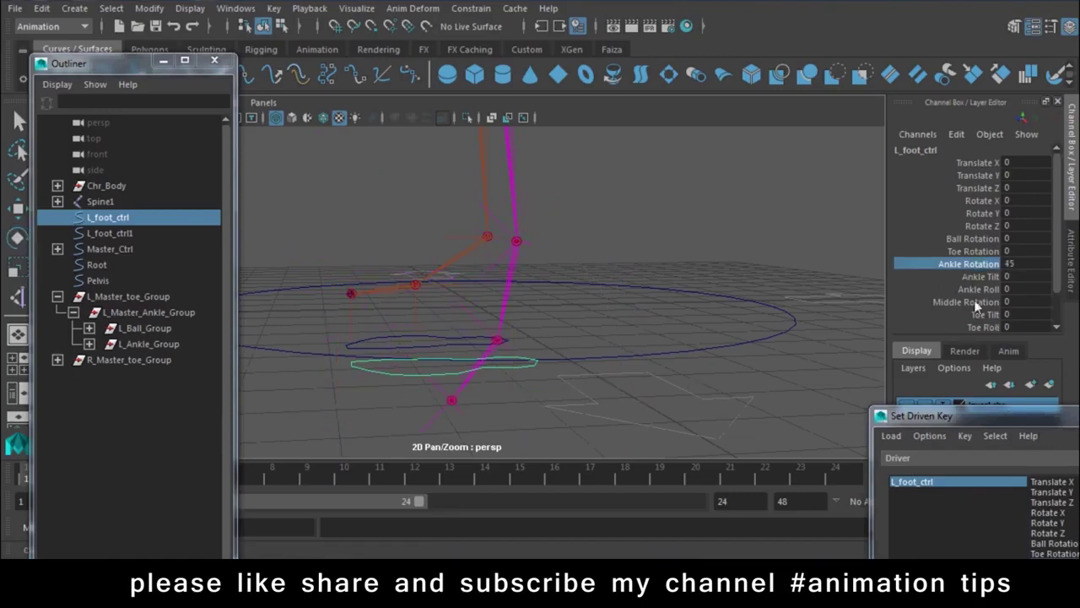
pyautogui.click(1022, 267)
pyautogui.press('Return')
pyautogui.moveTo(936, 425); pyautogui.dragTo(829, 472)
pyautogui.scroll(-2, 969, 239)
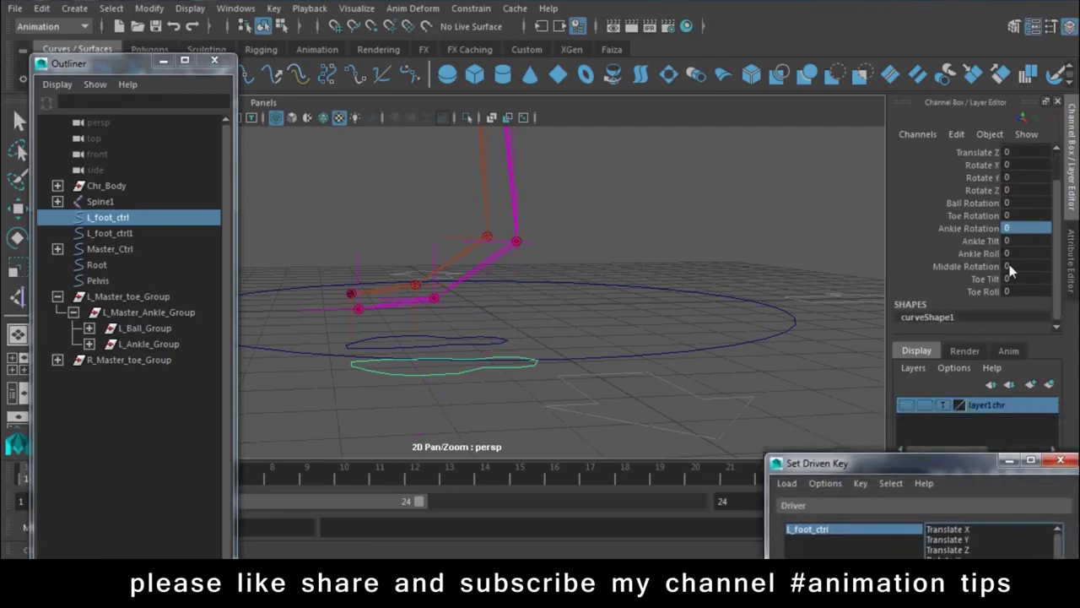
pyautogui.click(962, 217)
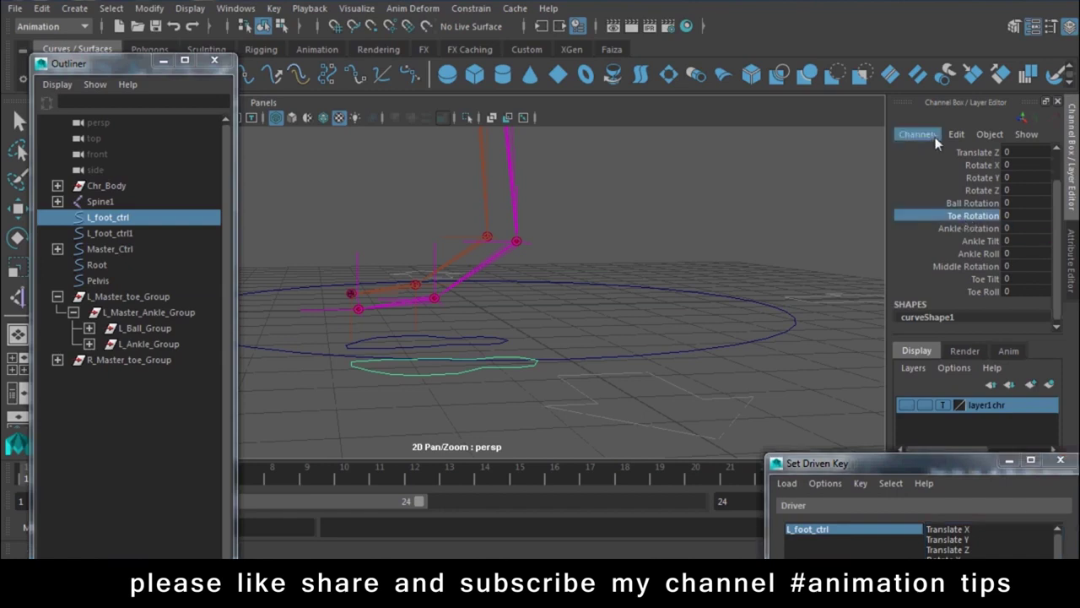
# Rename L_foot_ctrl's Toe_Roll attribute to middle_Toe_Roll in Edit Attribute.
pyautogui.click(956, 134)
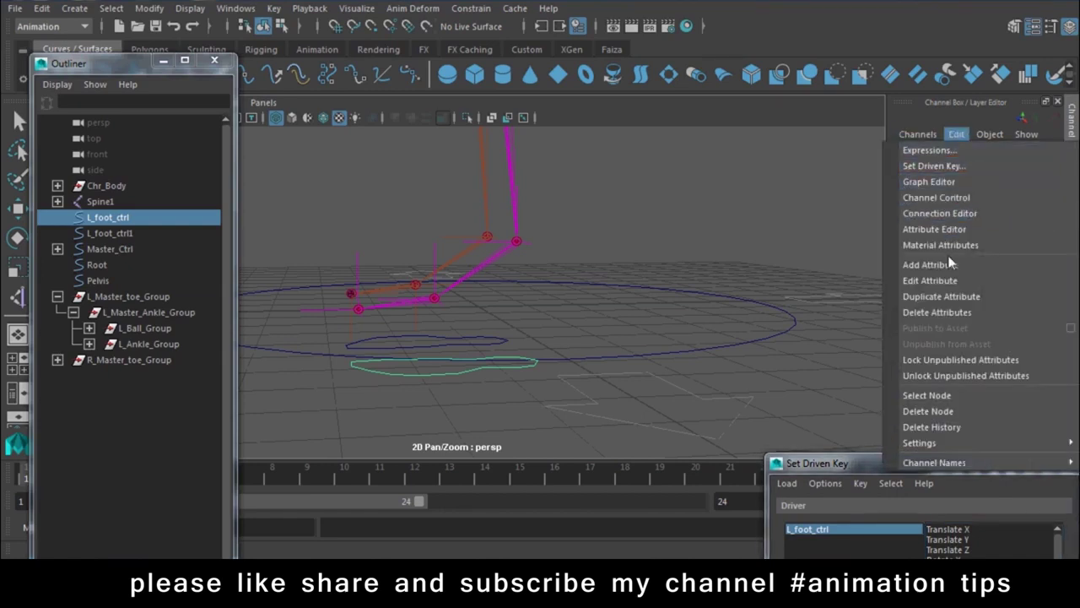
pyautogui.click(930, 280)
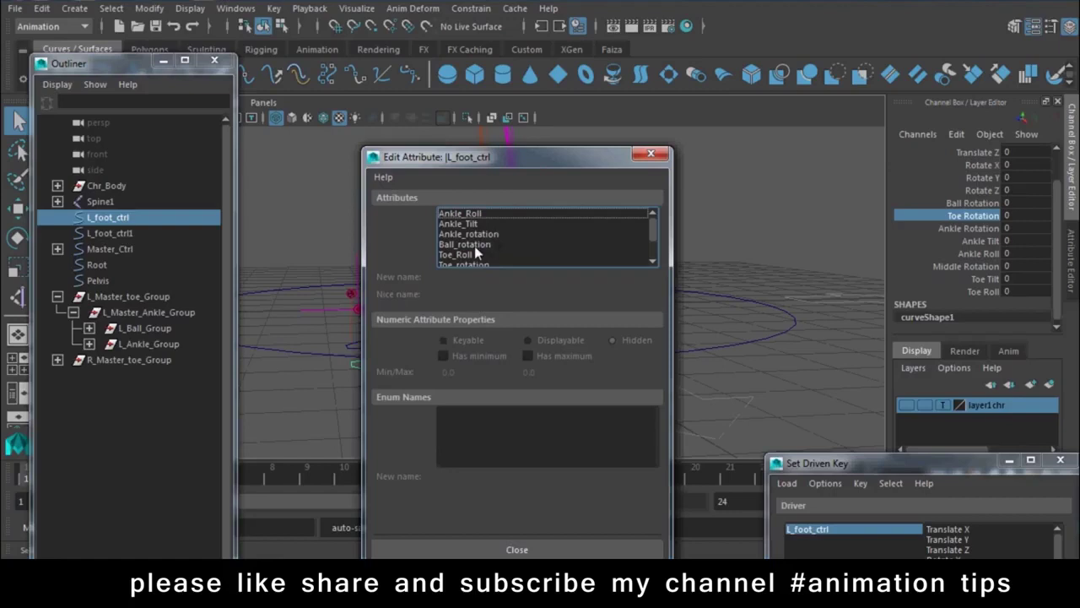
pyautogui.click(468, 255)
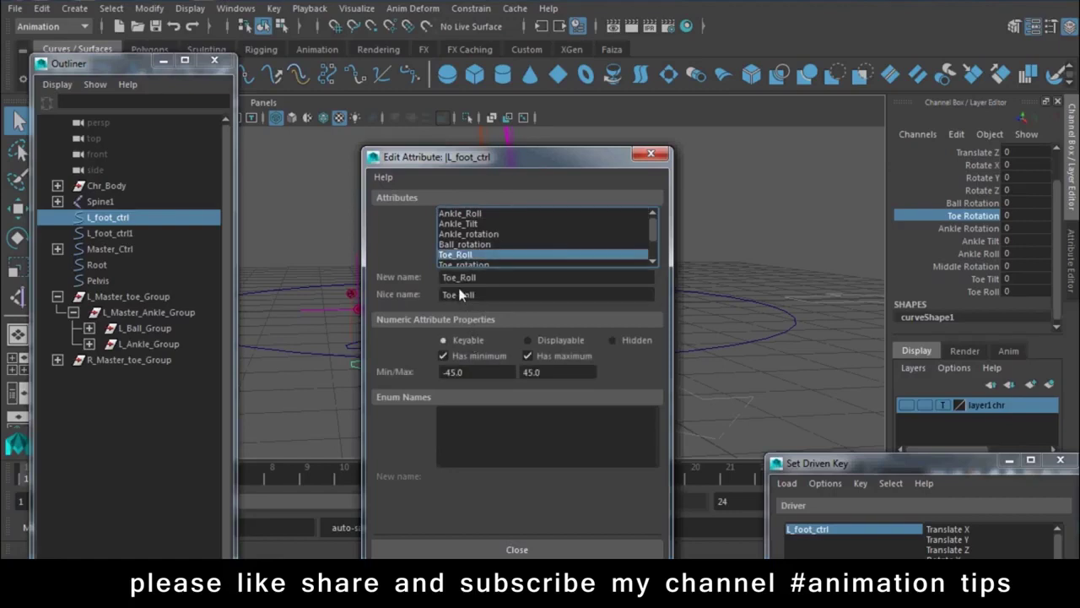
pyautogui.click(445, 280)
pyautogui.write('middle')
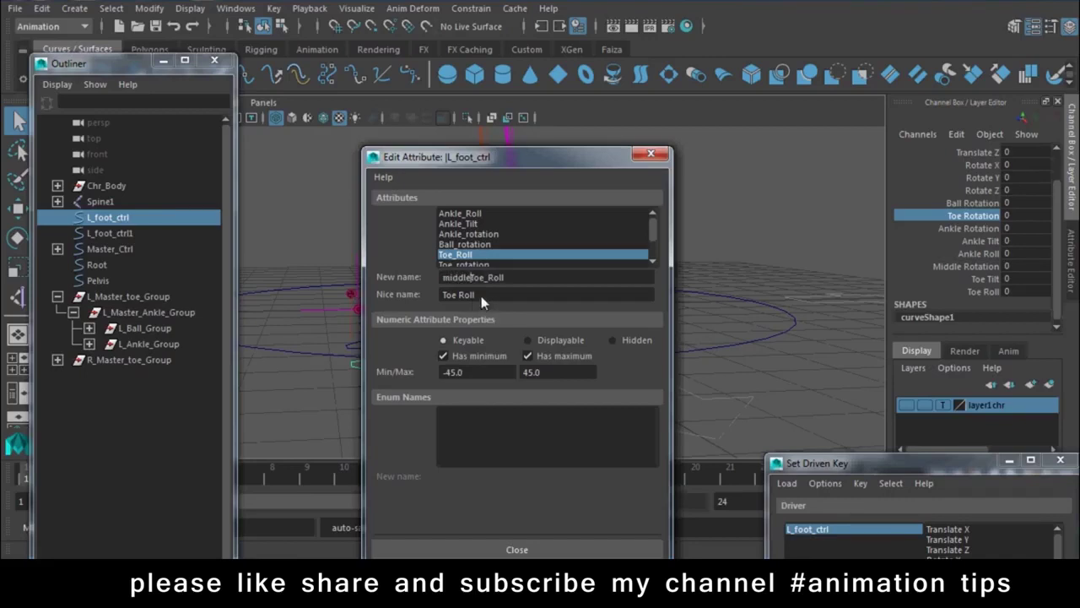
pyautogui.write('_')
pyautogui.hotkey('ctrl', 'a')
pyautogui.click(452, 545)
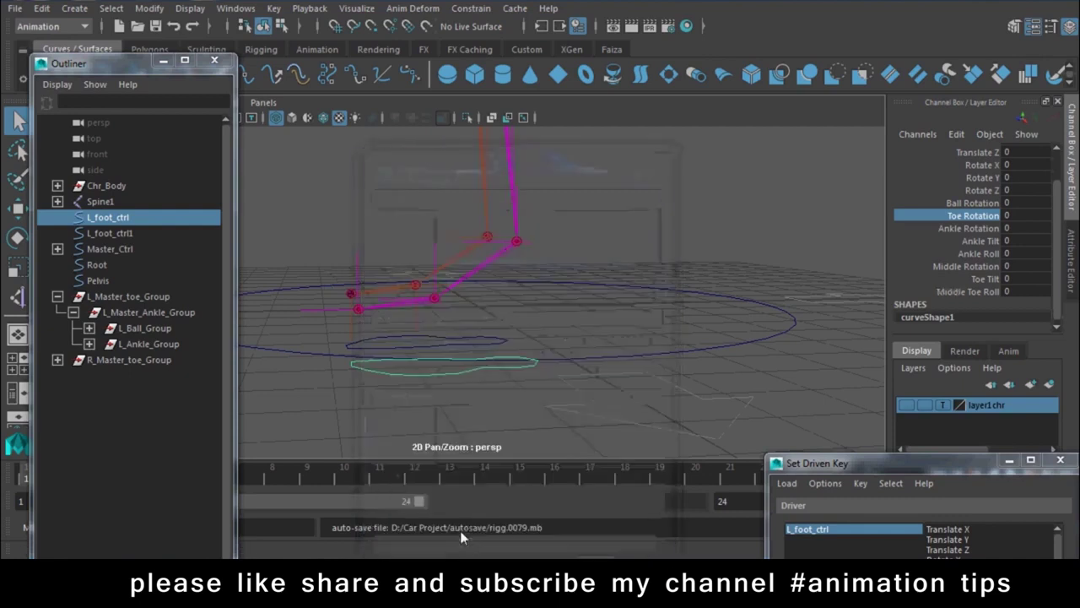
# Reopen Edit Attribute to inspect the Toe_rotation attribute, then close it unchanged.
pyautogui.click(959, 135)
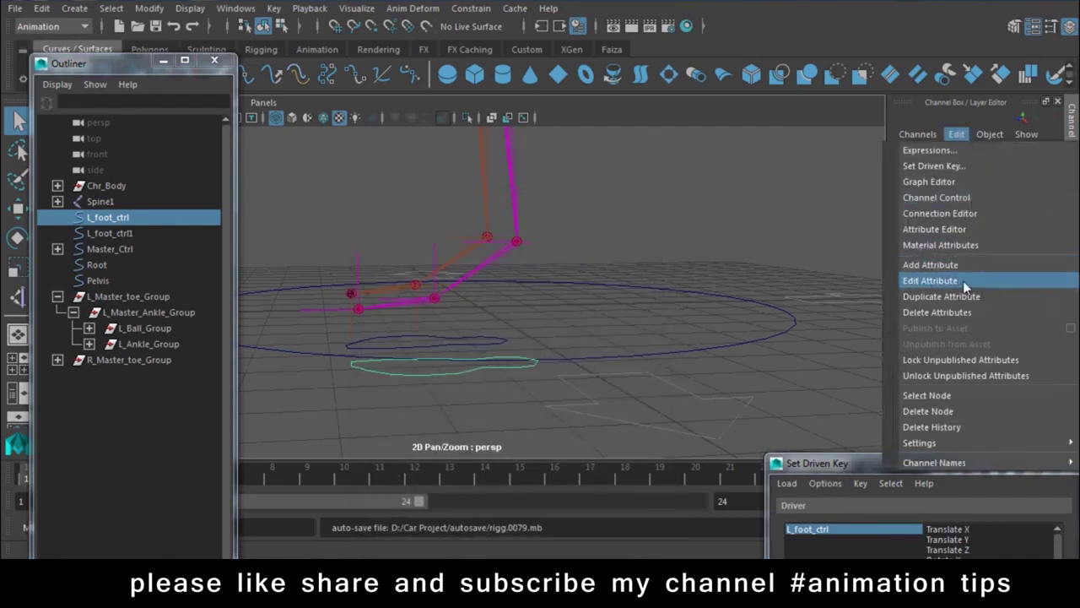
pyautogui.click(963, 280)
pyautogui.click(464, 244)
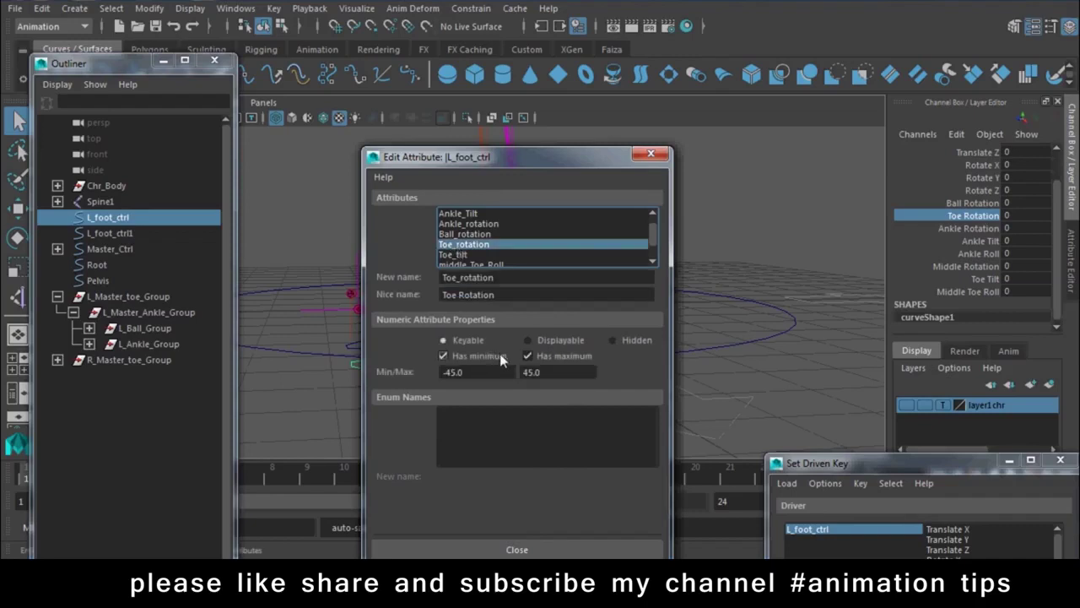
pyautogui.doubleClick(477, 277)
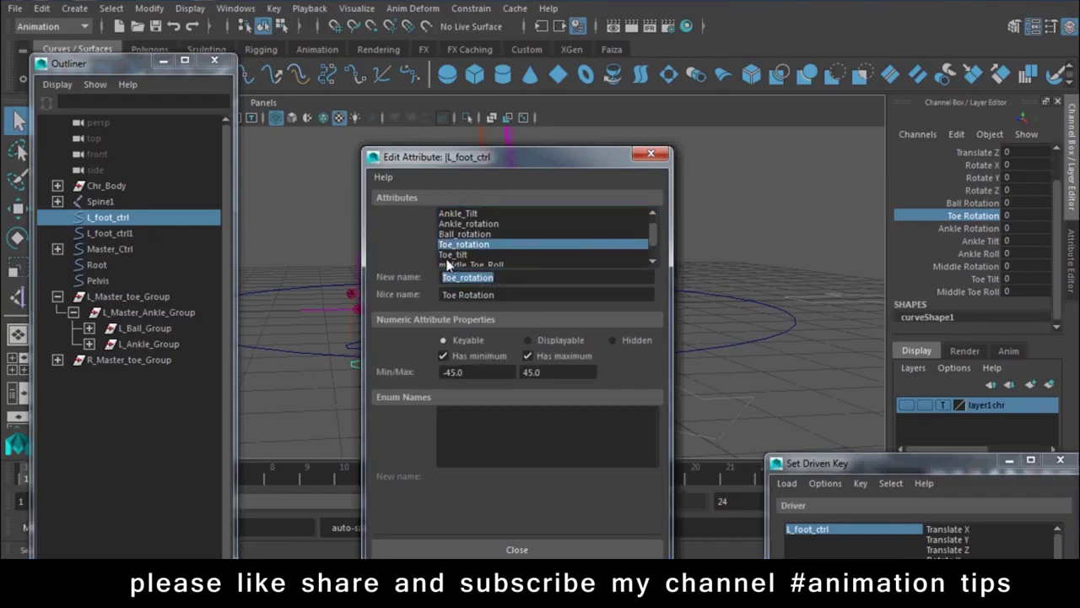
pyautogui.scroll(1, 657, 240)
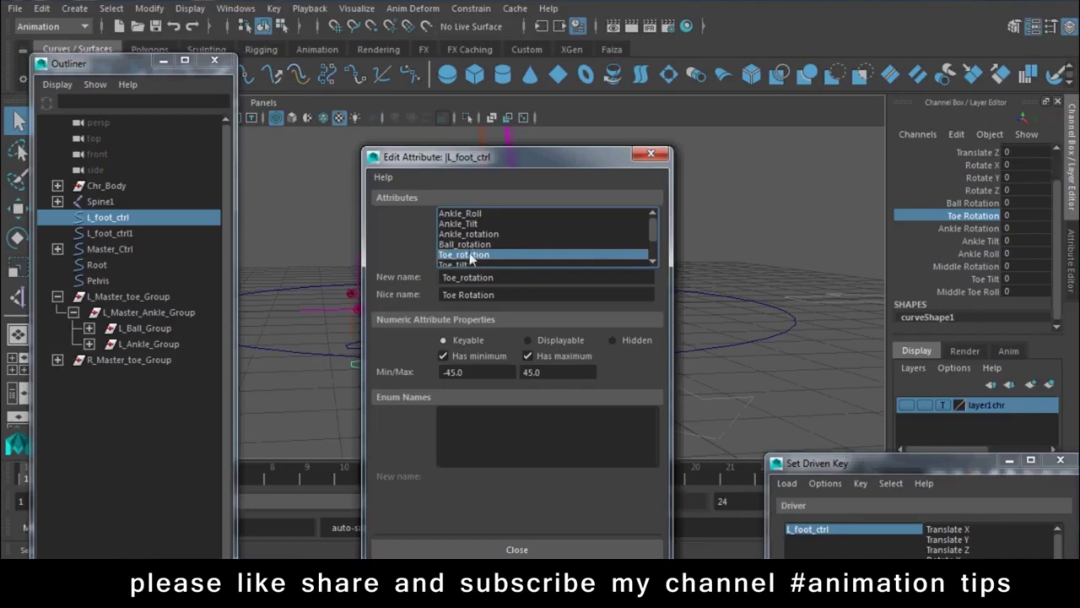
pyautogui.scroll(-3, 485, 242)
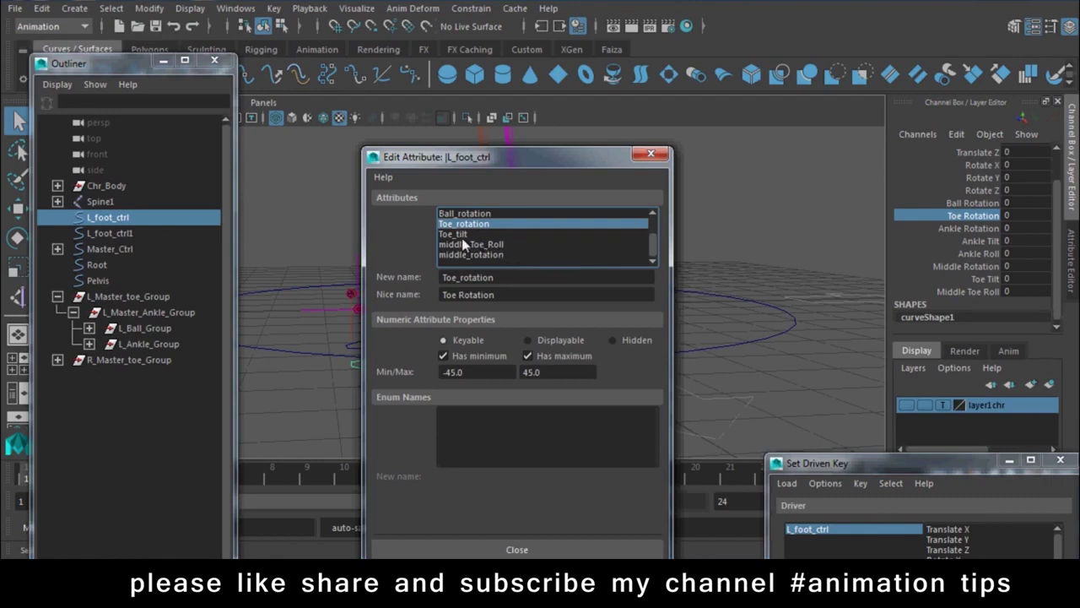
pyautogui.moveTo(466, 163)
pyautogui.mouseDown()
pyautogui.moveTo(604, 154)
pyautogui.moveTo(627, 136)
pyautogui.mouseUp()
pyautogui.click(803, 139)
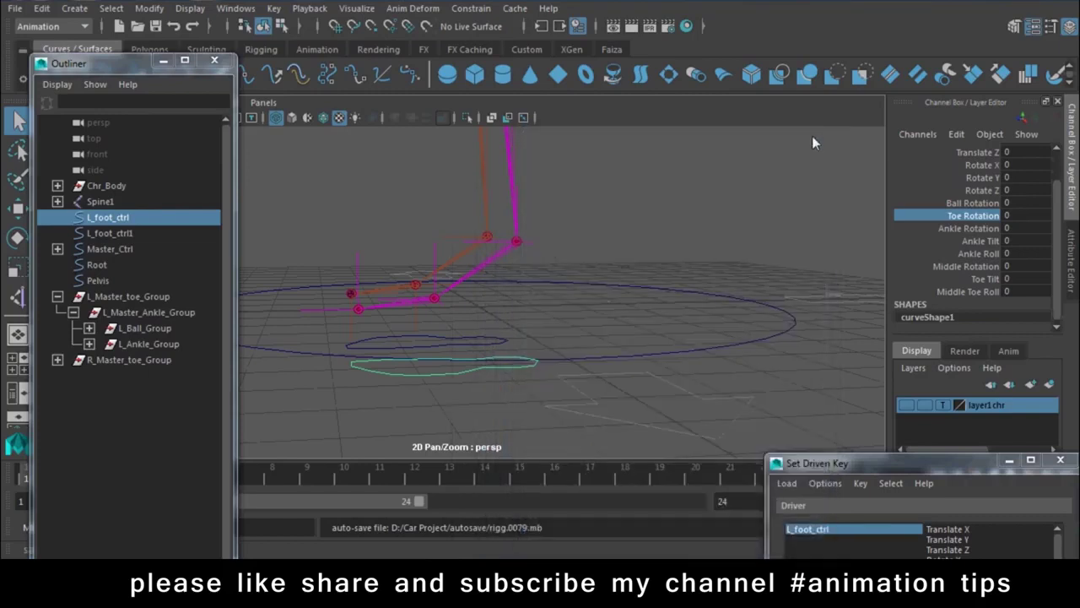
# Add the prefix 'Middle_' to L_foot_ctrl's Toe_tilt attribute name in Edit Attribute, producing Mddle_Toe_tilt.
pyautogui.click(957, 134)
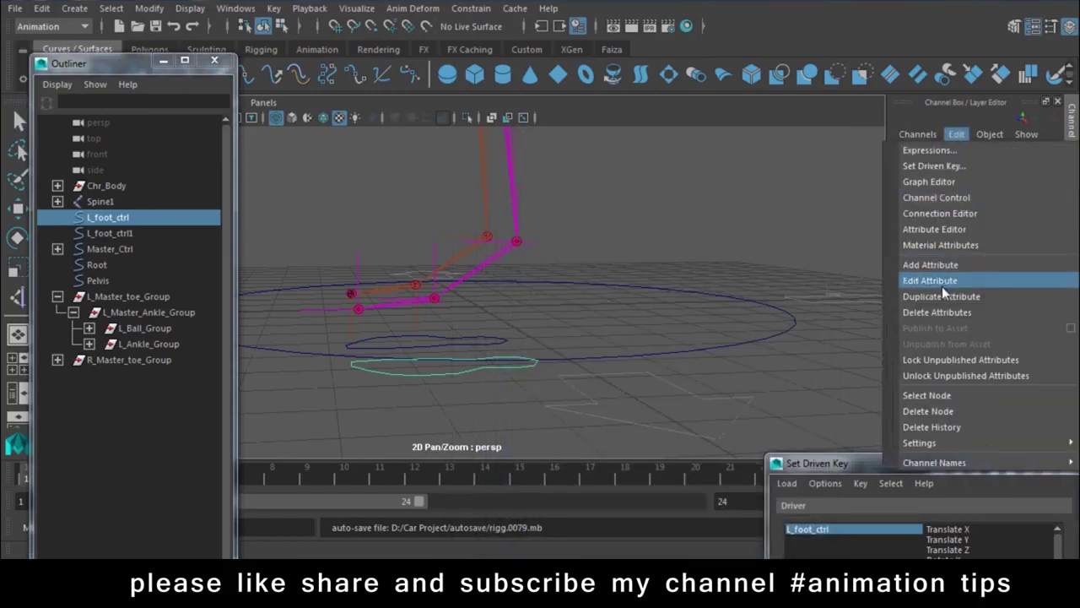
pyautogui.click(928, 277)
pyautogui.scroll(2, 818, 232)
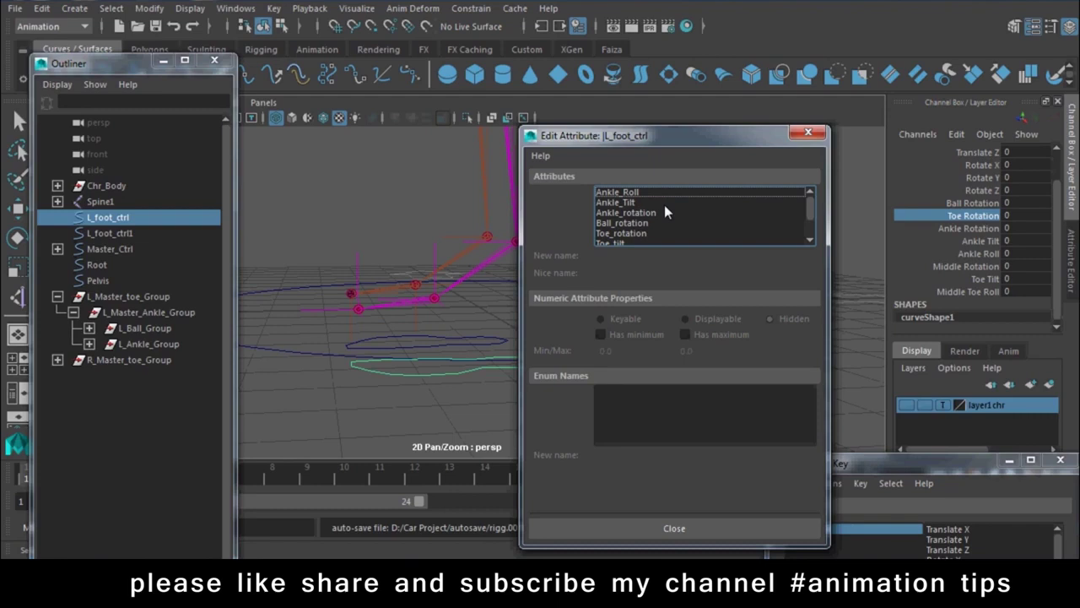
pyautogui.scroll(-2, 664, 206)
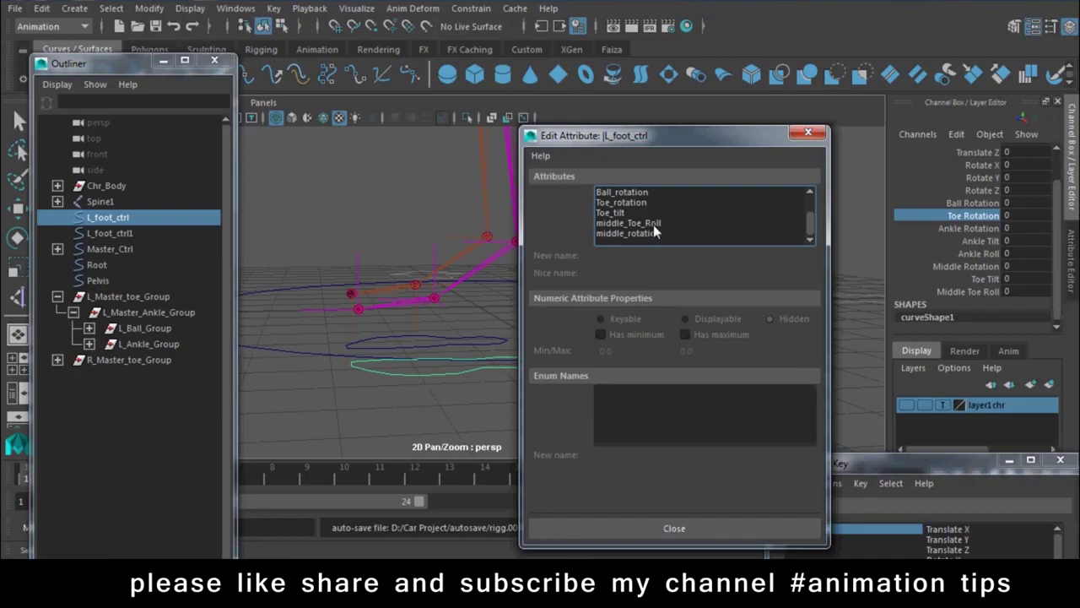
pyautogui.click(629, 213)
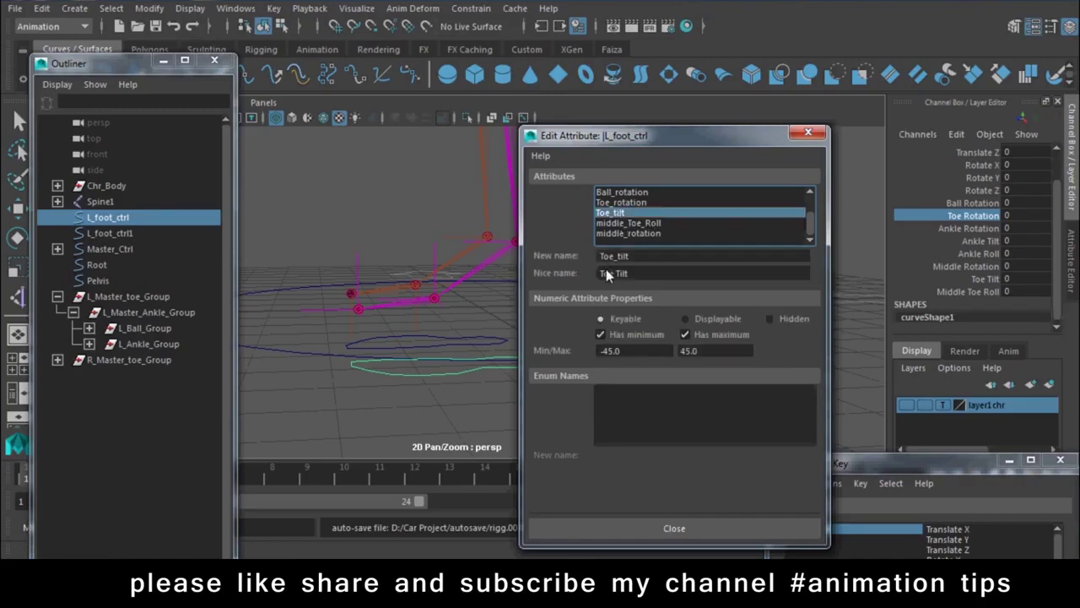
pyautogui.click(601, 255)
pyautogui.write('M')
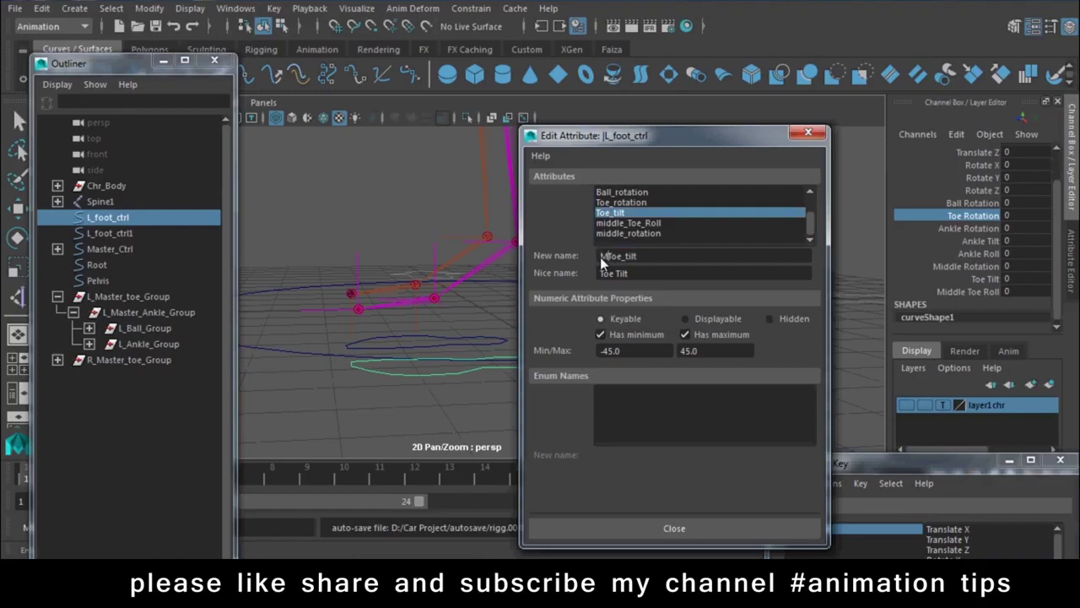
pyautogui.write('iddle')
pyautogui.write('_')
pyautogui.press('Return')
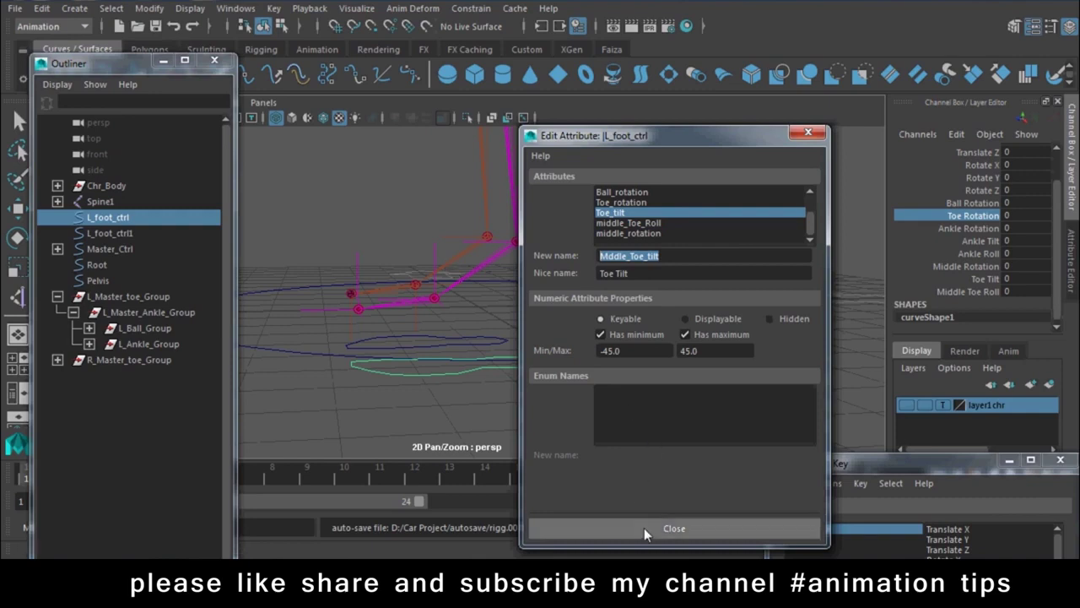
pyautogui.click(660, 277)
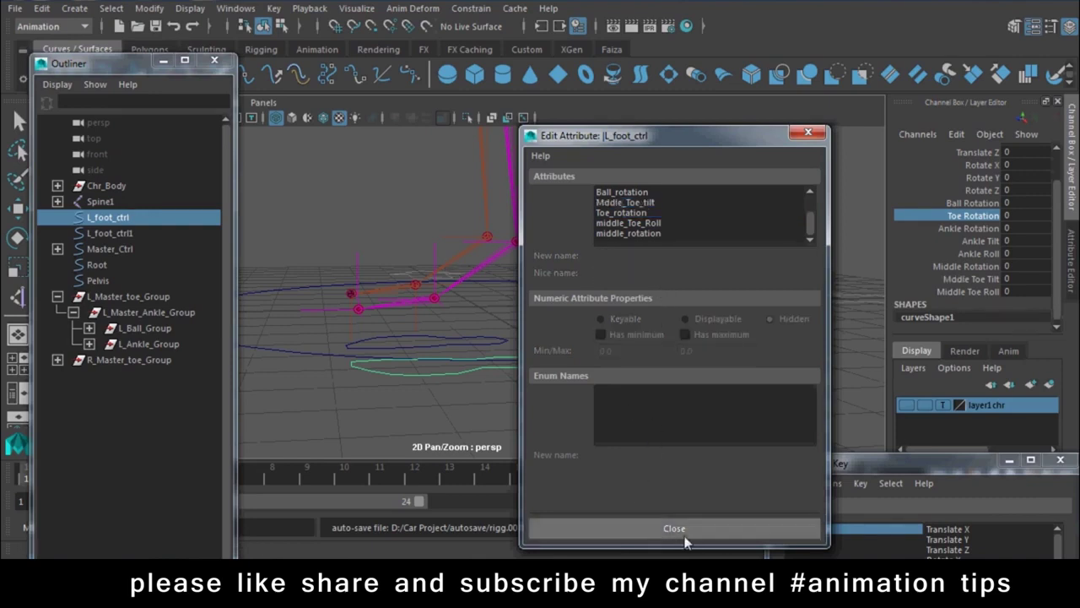
pyautogui.click(681, 530)
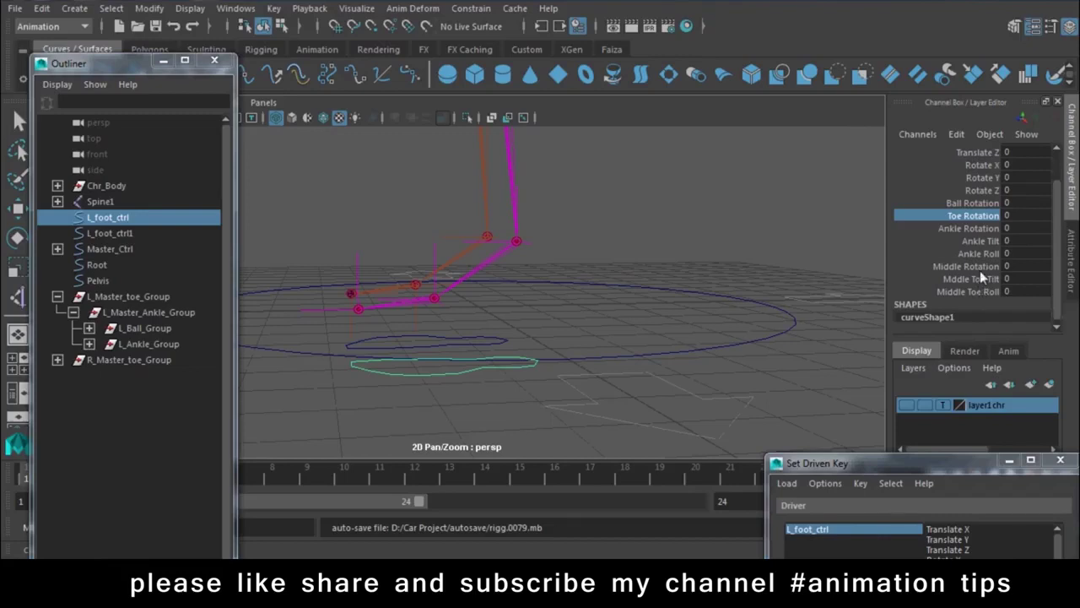
pyautogui.moveTo(746, 258); pyautogui.dragTo(776, 259, button='middle')
pyautogui.hotkey('ctrl', 'z')
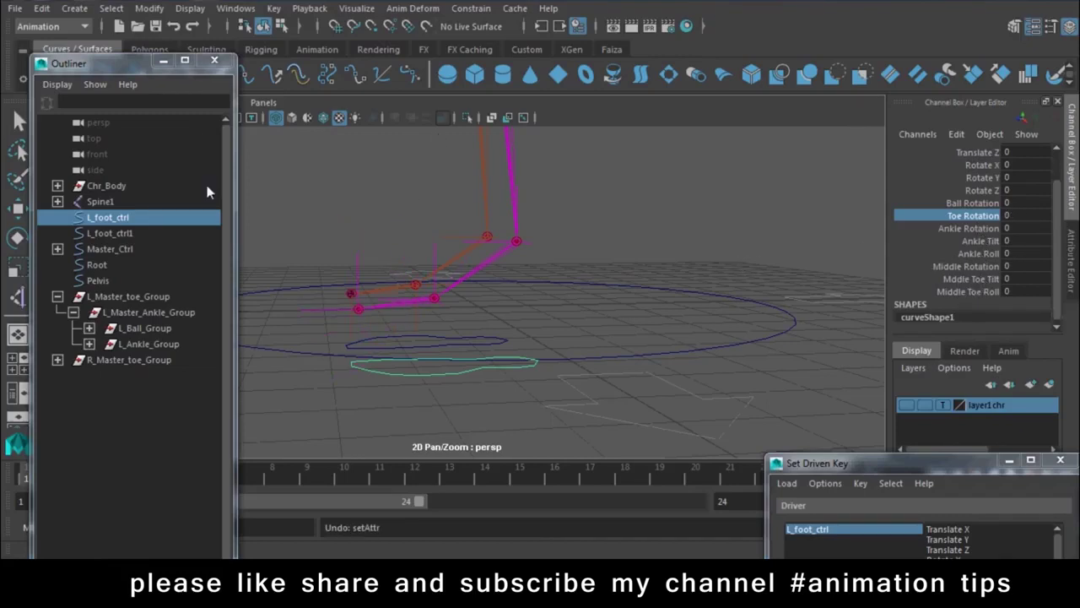
pyautogui.click(458, 341)
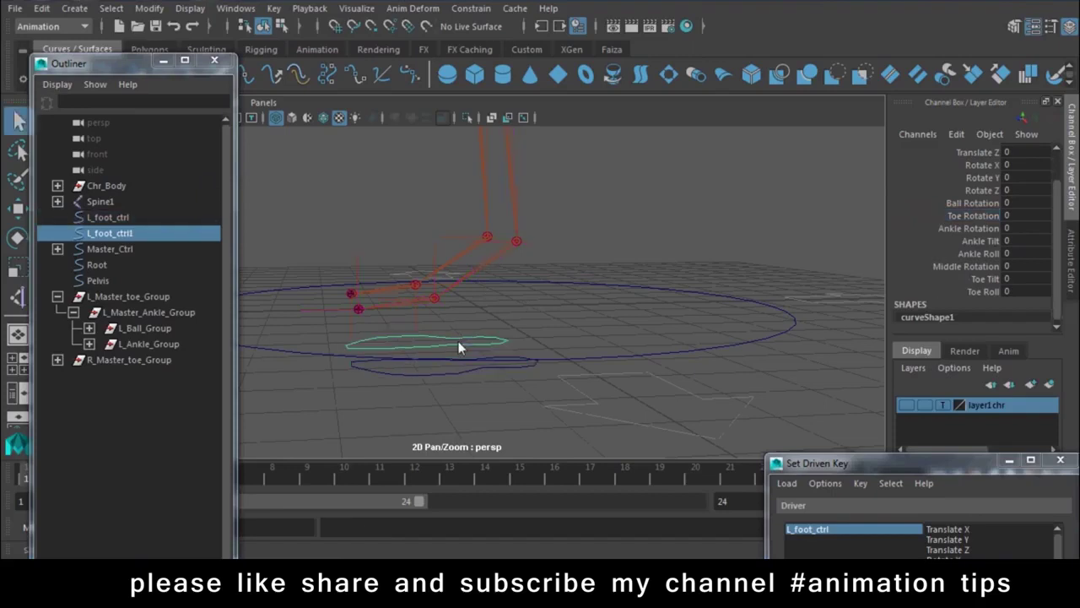
pyautogui.click(977, 278)
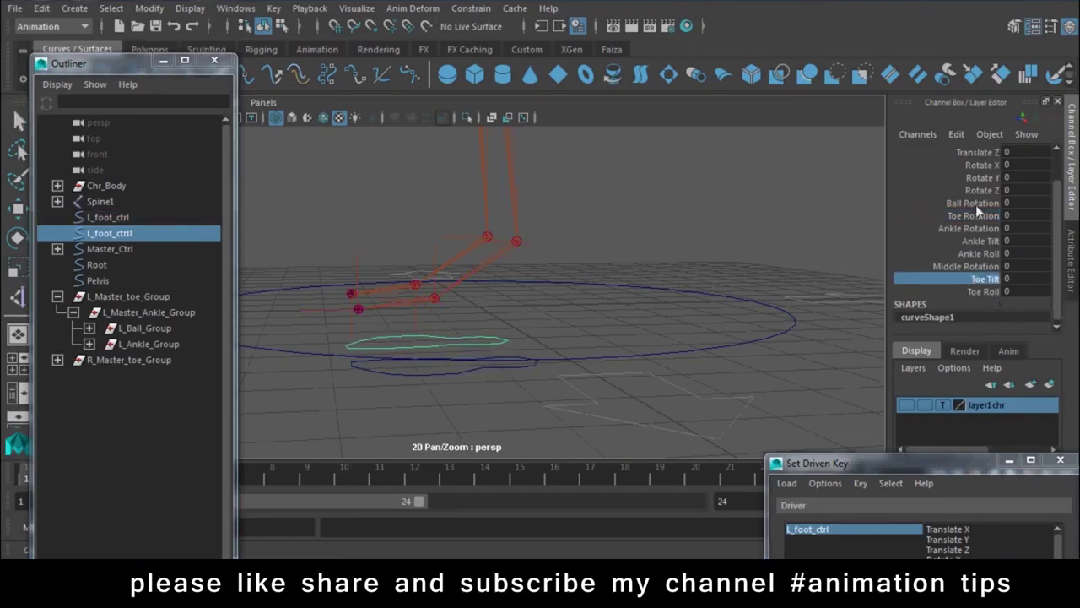
pyautogui.keyDown('alt'); pyautogui.moveTo(440, 333); pyautogui.dragTo(602, 369); pyautogui.keyUp('alt')
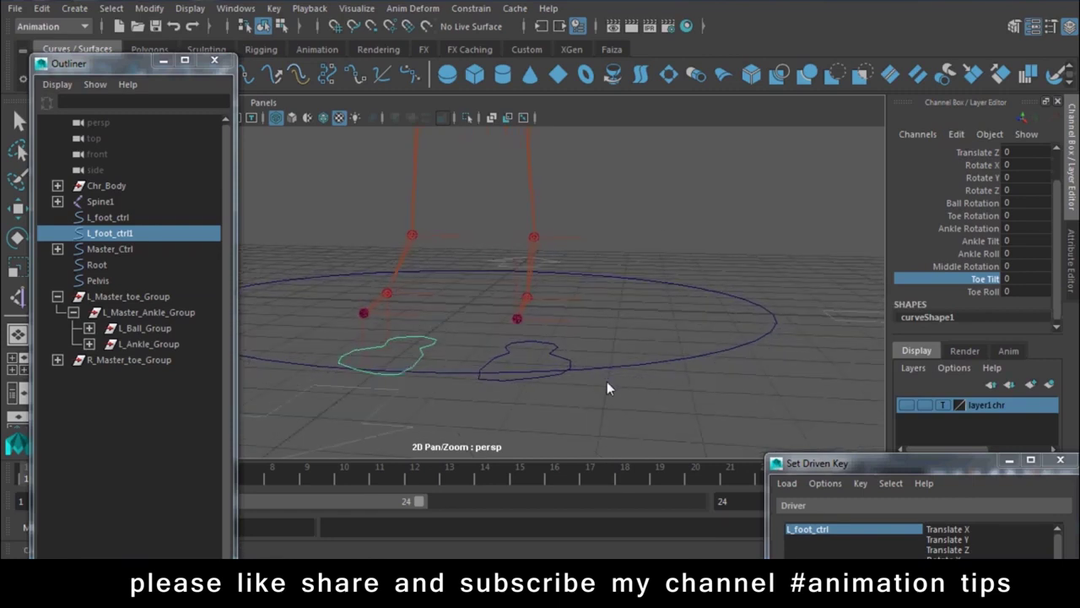
pyautogui.click(564, 361)
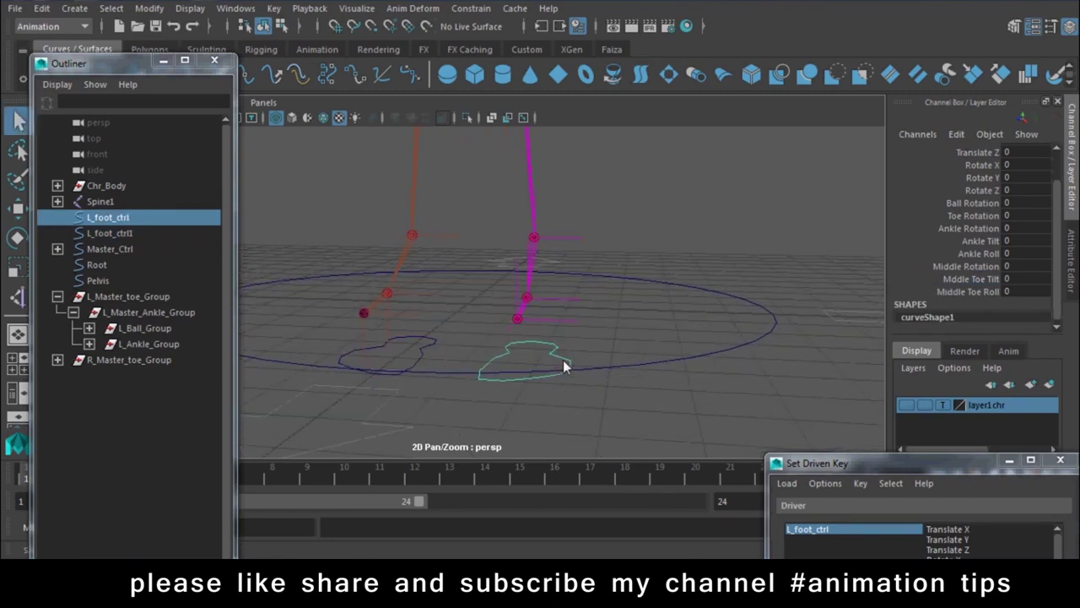
pyautogui.click(422, 353)
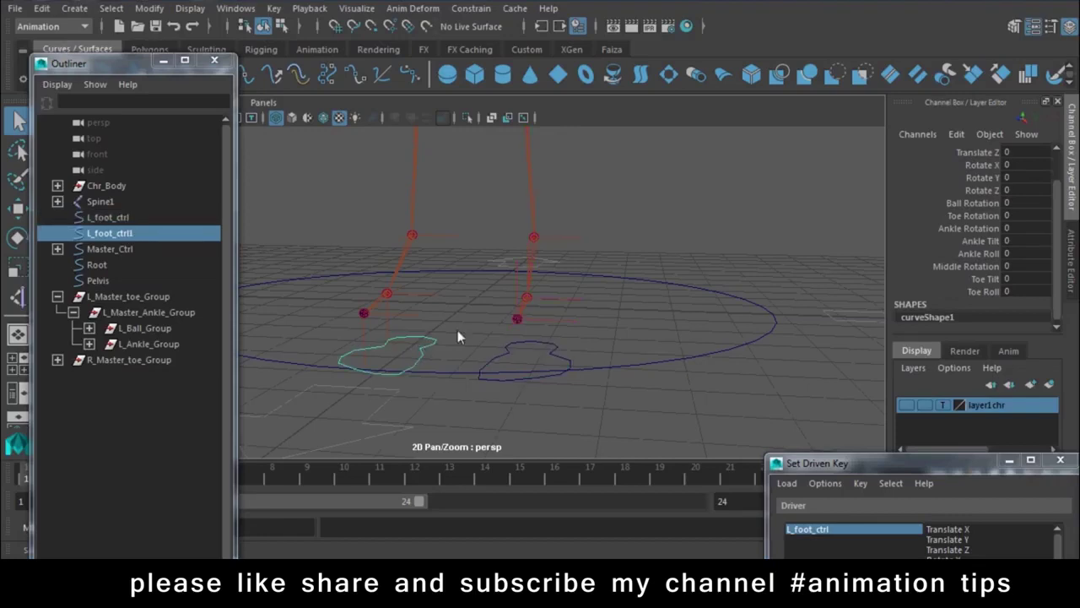
pyautogui.click(957, 135)
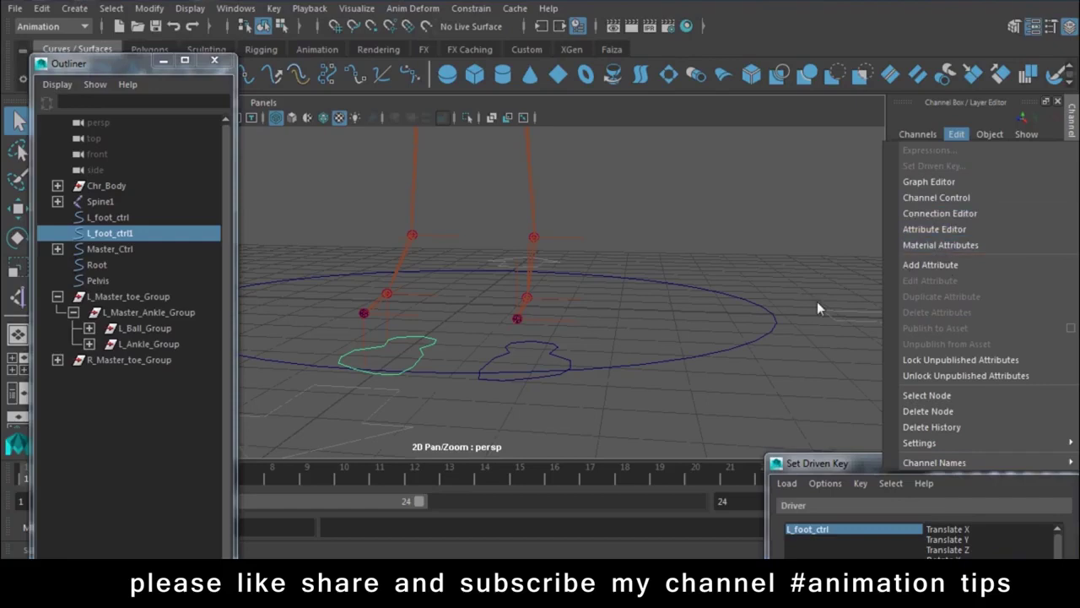
pyautogui.click(658, 319)
# Rename L_foot_ctrl1's Toe_tilt attribute to Middle_Toe_tilt.
pyautogui.click(425, 341)
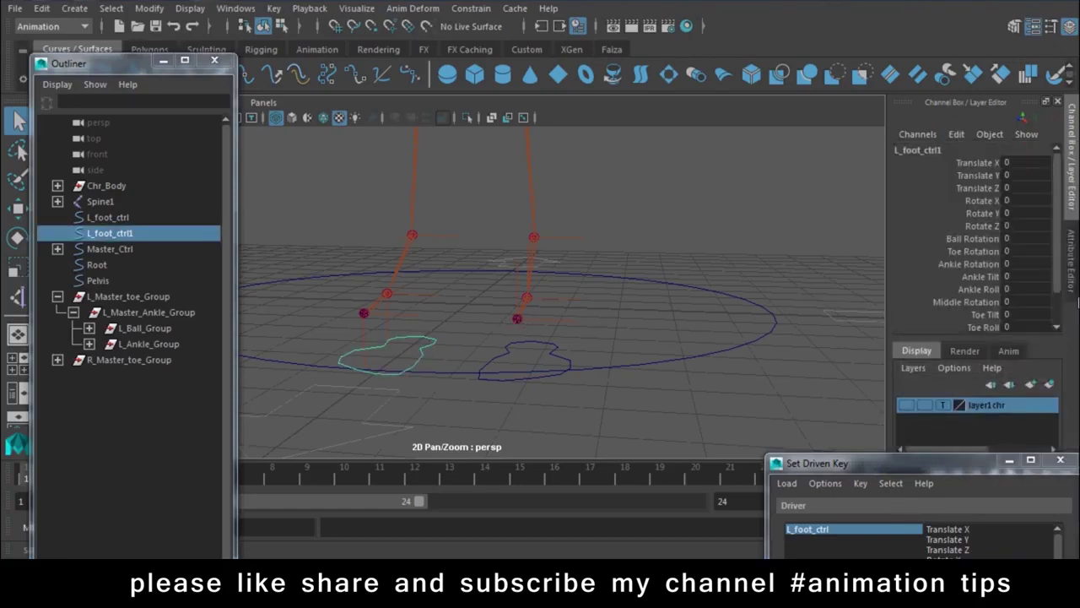
pyautogui.click(956, 135)
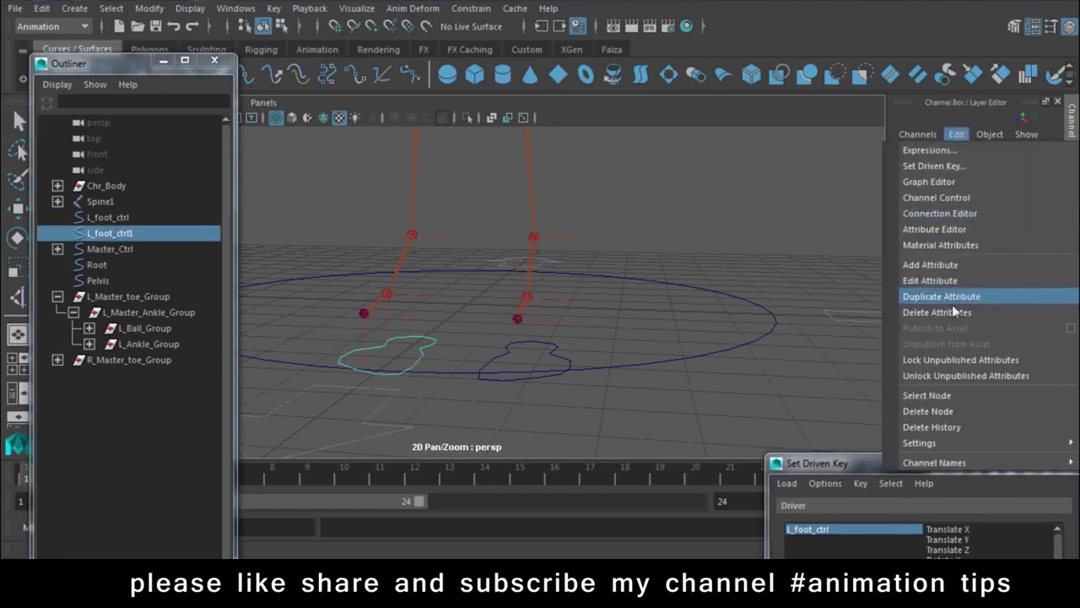
pyautogui.click(964, 280)
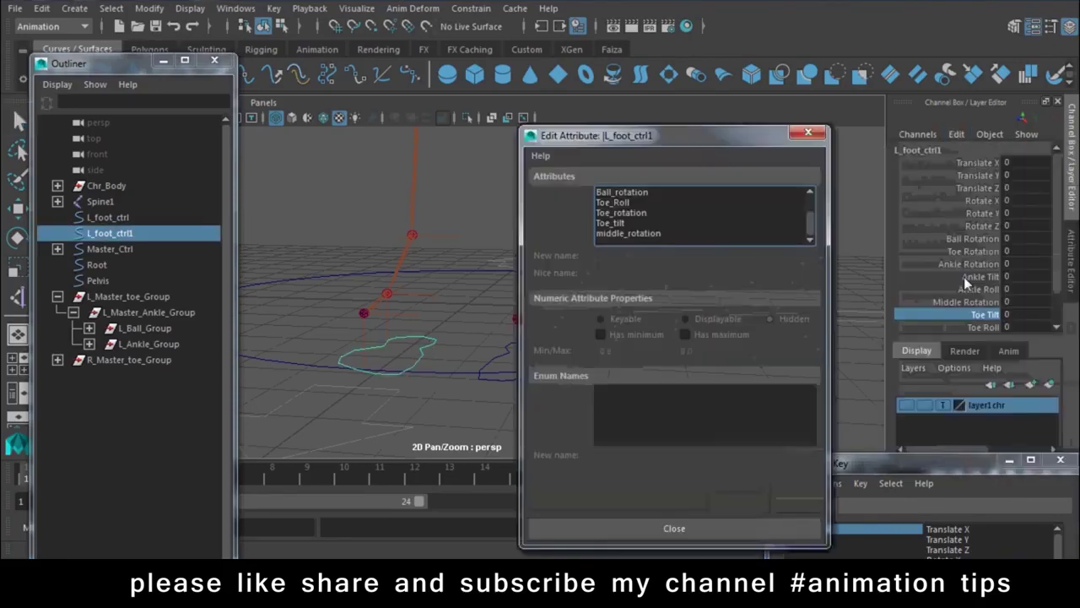
pyautogui.click(616, 224)
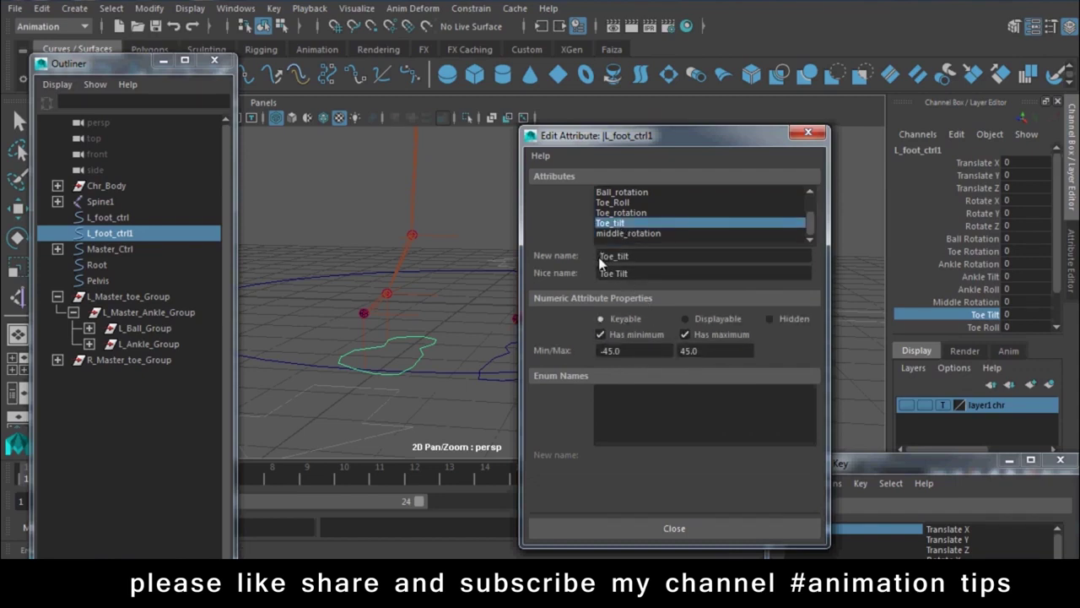
pyautogui.write('Middle_')
pyautogui.press('Return')
# Rename its Toe_Roll attribute to MiddleToe_Roll and close the Edit Attribute window.
pyautogui.click(619, 225)
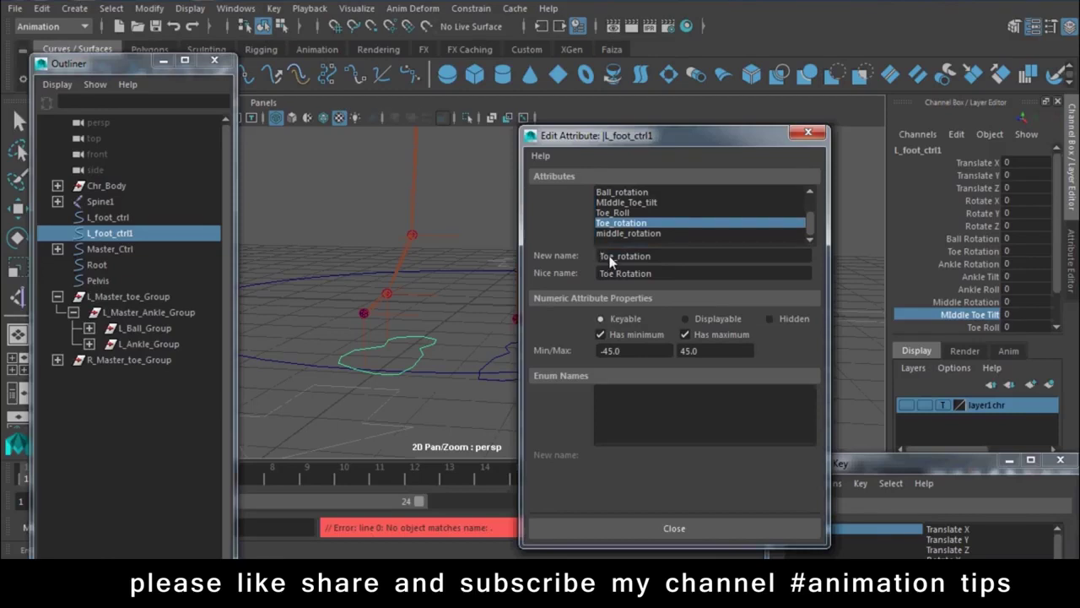
pyautogui.click(616, 212)
pyautogui.click(601, 258)
pyautogui.write('MiddleToe_Roll')
pyautogui.press('Return')
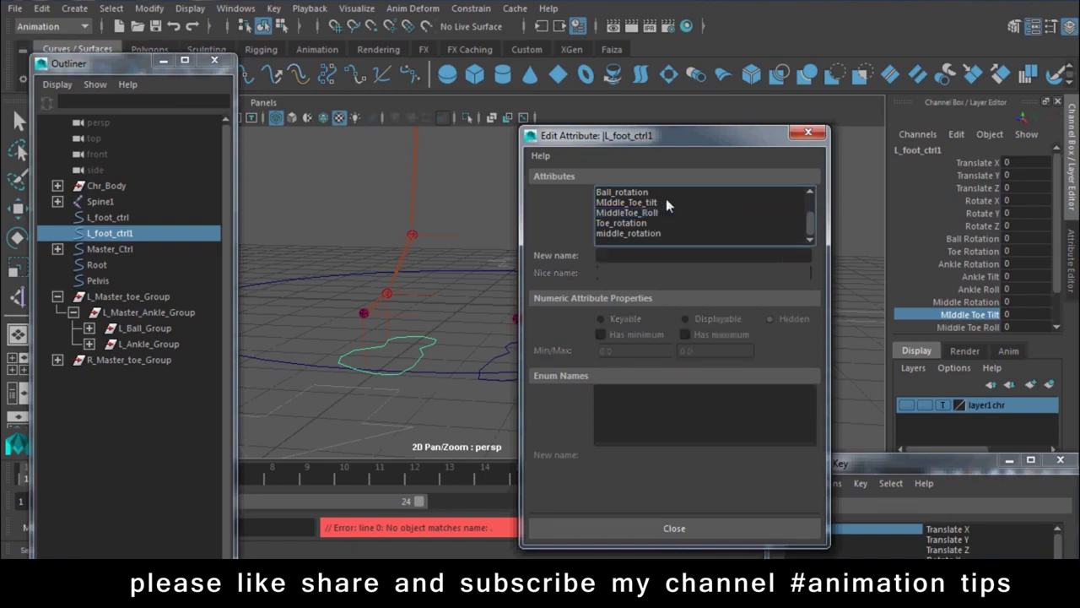
pyautogui.click(807, 132)
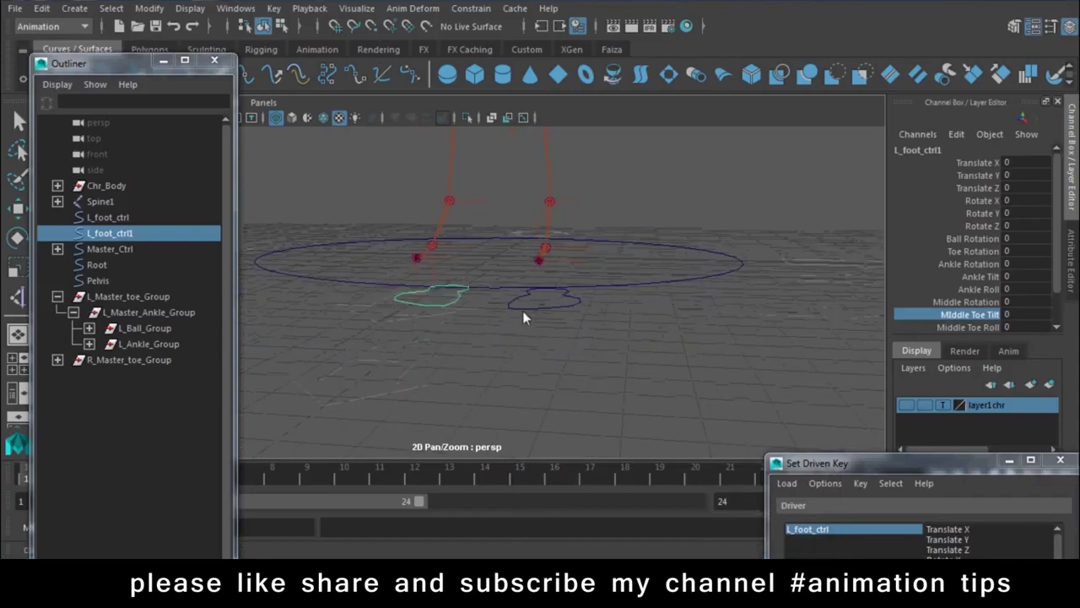
# Test the foot control's Ankle Rotation on the leg, then undo the change.
pyautogui.click(522, 311)
pyautogui.keyDown('alt'); pyautogui.moveTo(674, 311); pyautogui.dragTo(760, 287); pyautogui.keyUp('alt')
pyautogui.scroll(-2, 1038, 287)
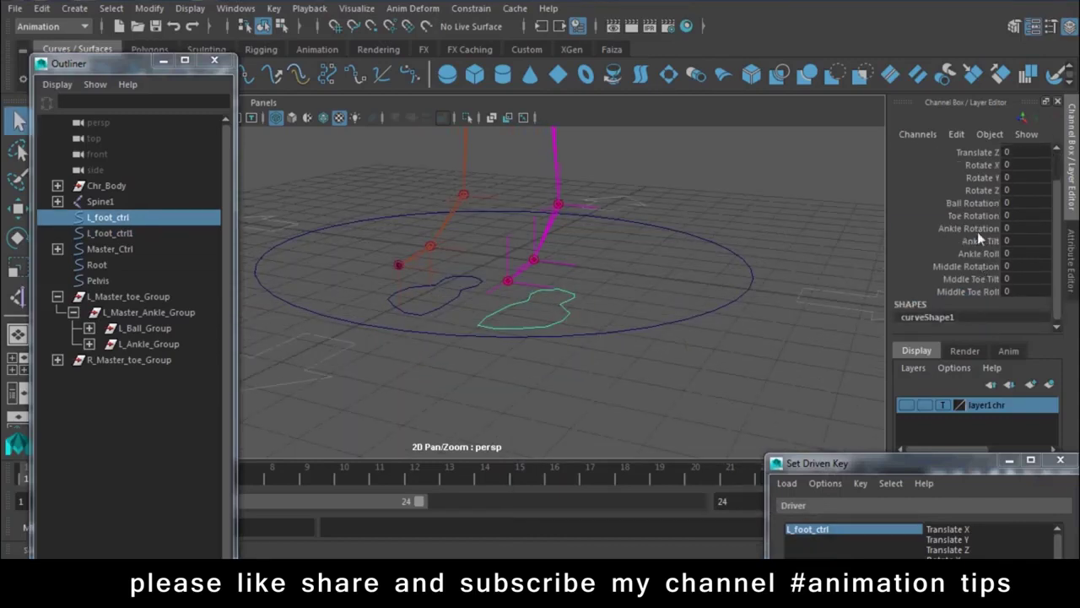
pyautogui.click(970, 228)
pyautogui.moveTo(821, 295); pyautogui.dragTo(395, 251, button='middle')
pyautogui.hotkey('ctrl', 'z')
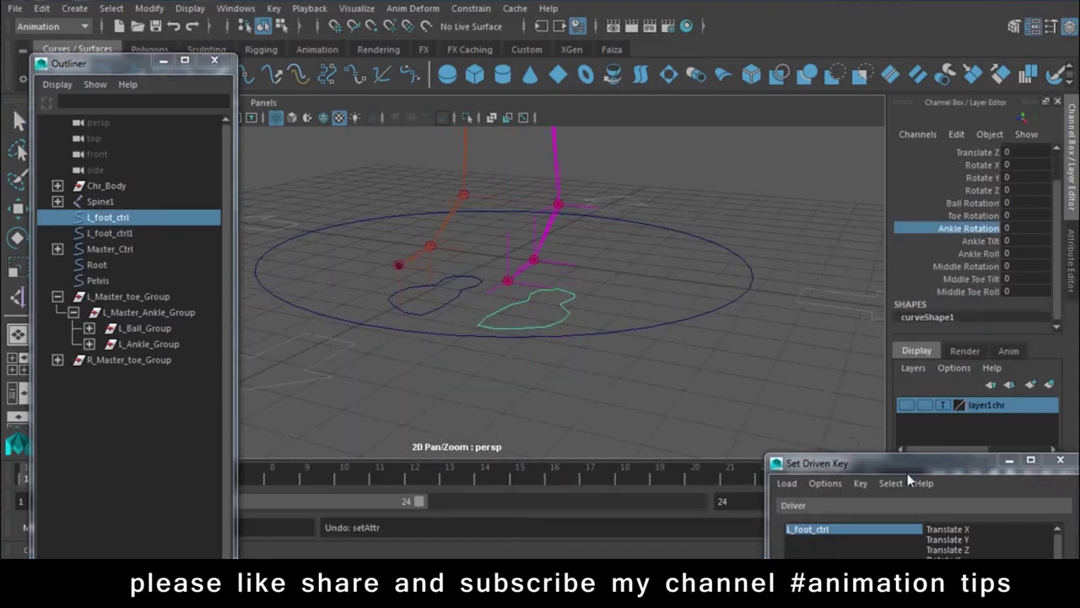
# Key Ankle Tilt at 0 against L_Master_Ankle_Group's Rotate Z at 0, after test-rotating to confirm the tilt axis.
pyautogui.moveTo(907, 473); pyautogui.dragTo(748, 132)
pyautogui.click(803, 283)
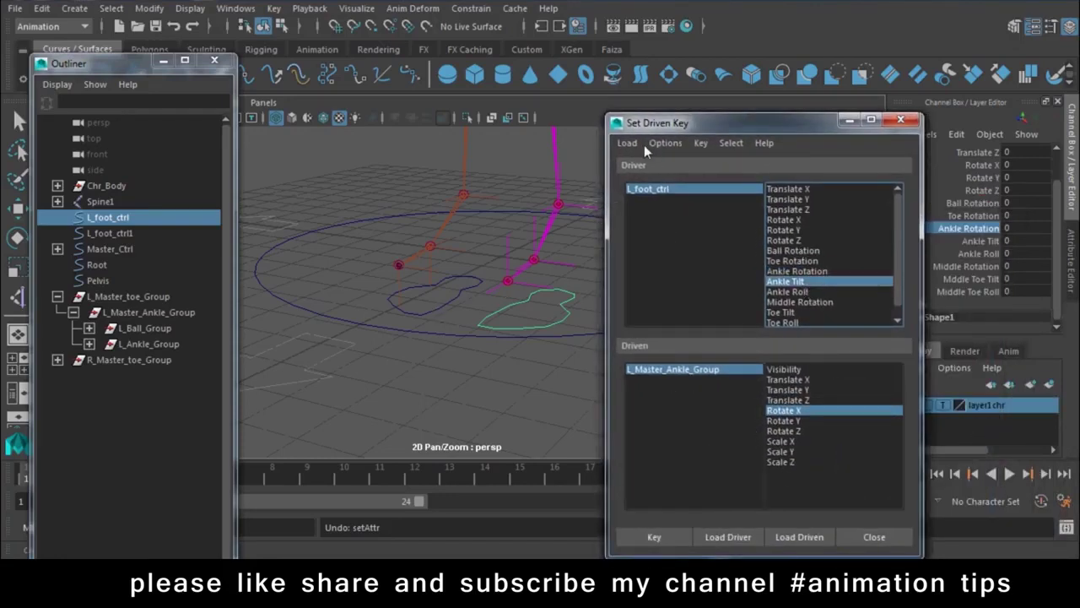
pyautogui.moveTo(655, 122); pyautogui.dragTo(695, 297)
pyautogui.click(134, 313)
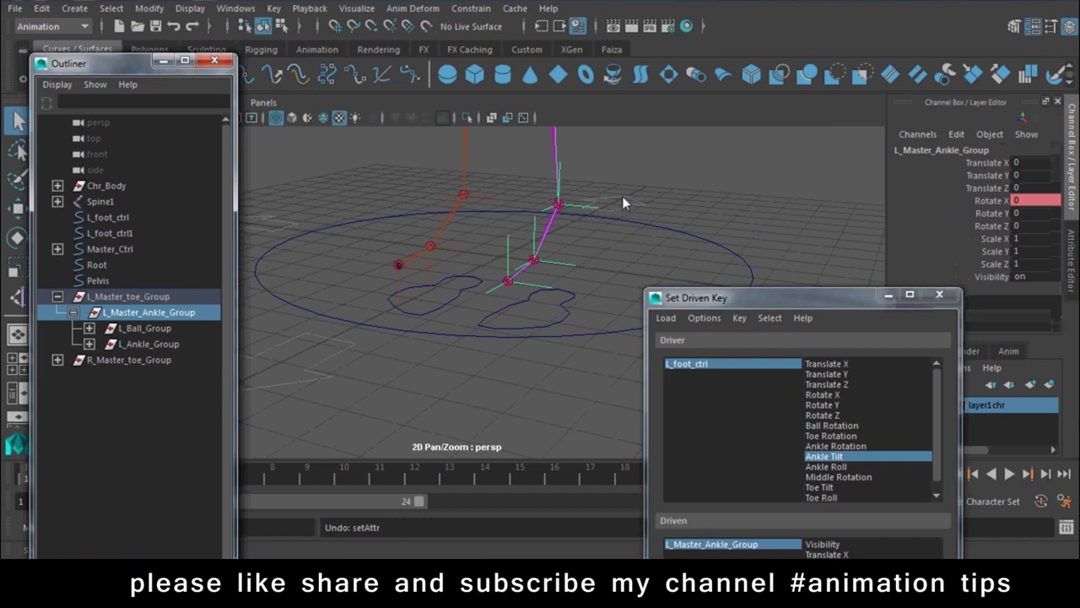
pyautogui.press('e')
pyautogui.click(994, 213)
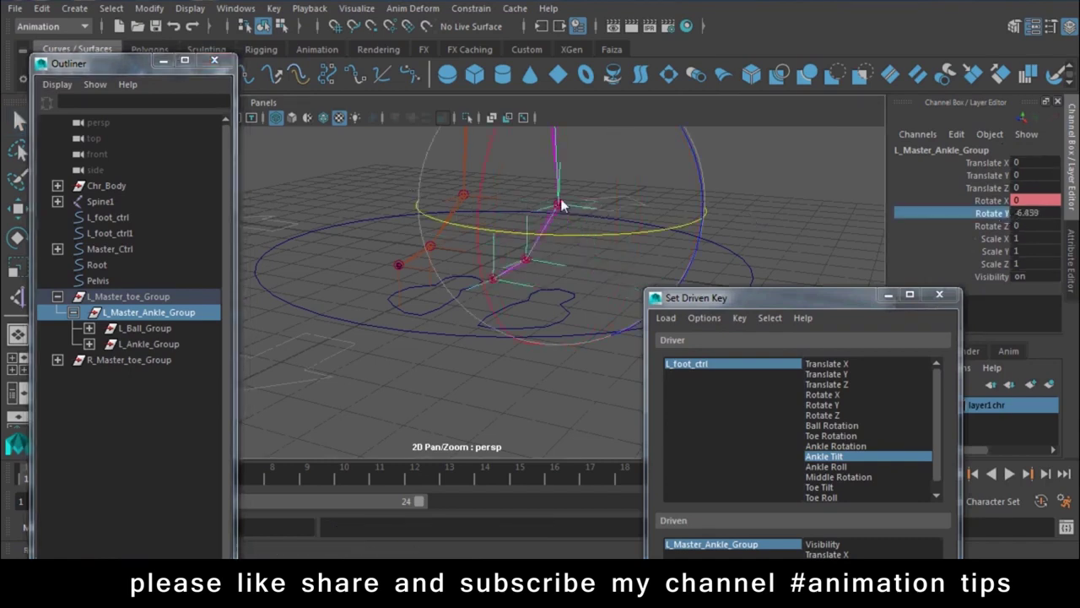
pyautogui.keyDown('shift'); pyautogui.click(993, 226); pyautogui.keyUp('shift')
pyautogui.moveTo(992, 230); pyautogui.dragTo(976, 222, button='middle')
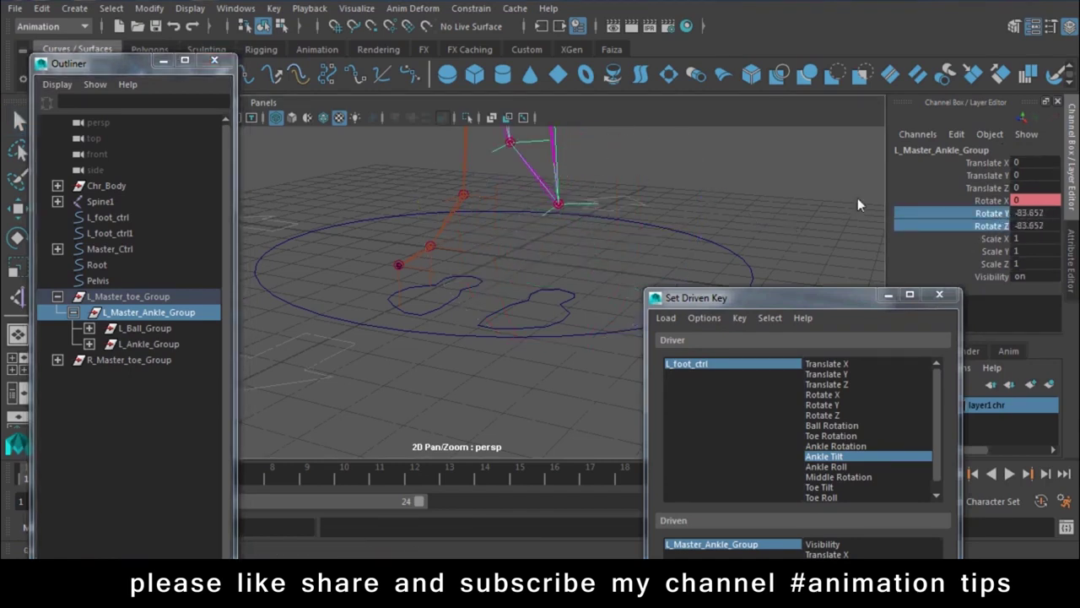
pyautogui.moveTo(640, 192); pyautogui.dragTo(586, 172)
pyautogui.hotkey('ctrl', 'z')
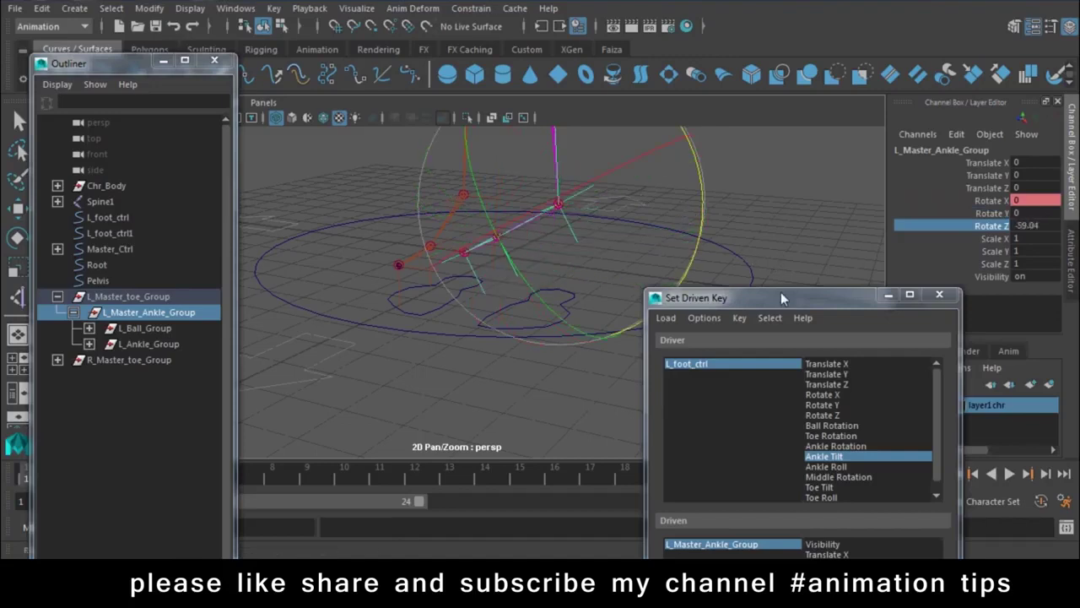
pyautogui.click(840, 419)
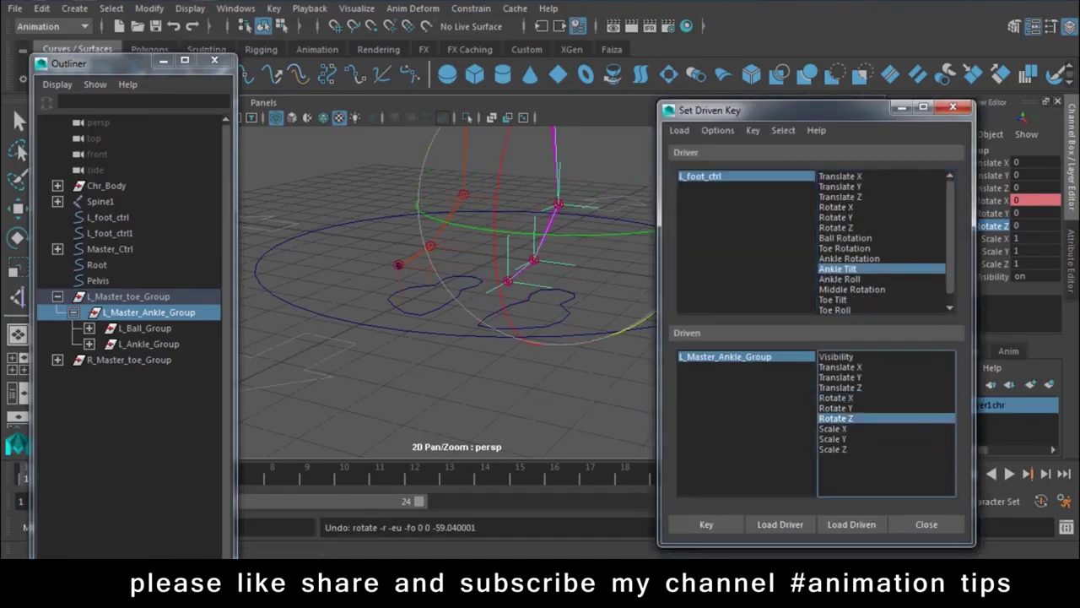
pyautogui.click(707, 524)
pyautogui.click(549, 397)
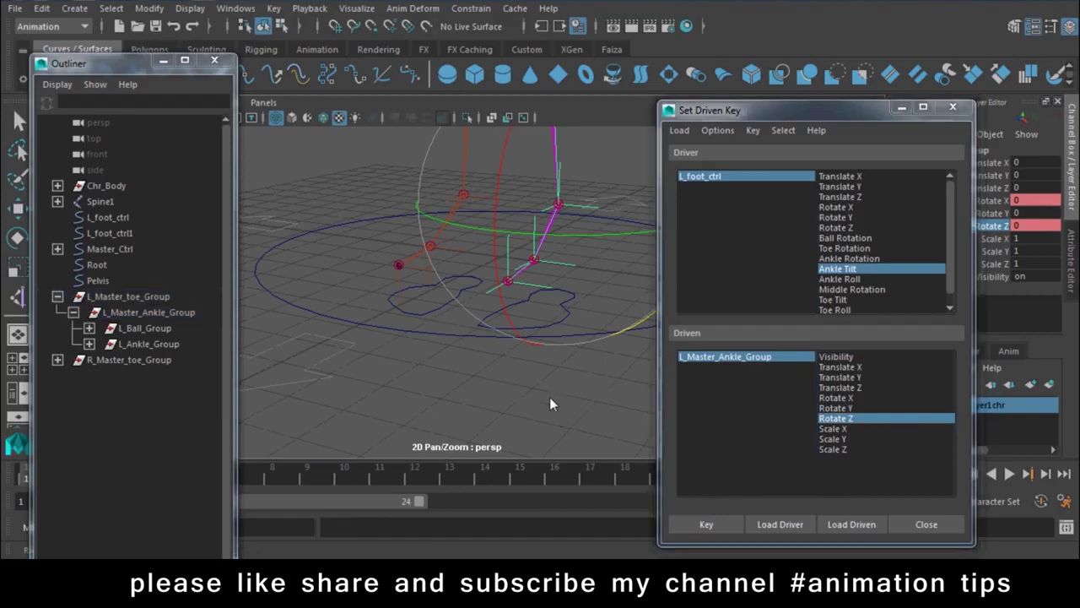
# Key Ankle Tilt 45 to drive L_Master_Ankle_Group's Rotate Z to 45.
pyautogui.click(566, 318)
pyautogui.moveTo(743, 110); pyautogui.dragTo(703, 346)
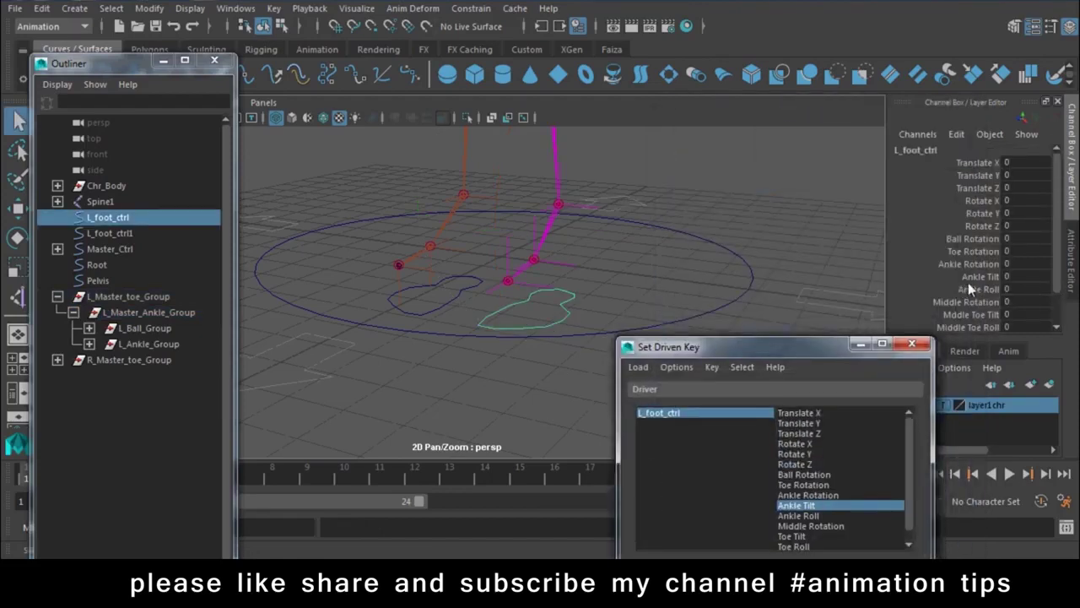
pyautogui.scroll(-1, 996, 292)
pyautogui.click(979, 241)
pyautogui.write('45')
pyautogui.press('Return')
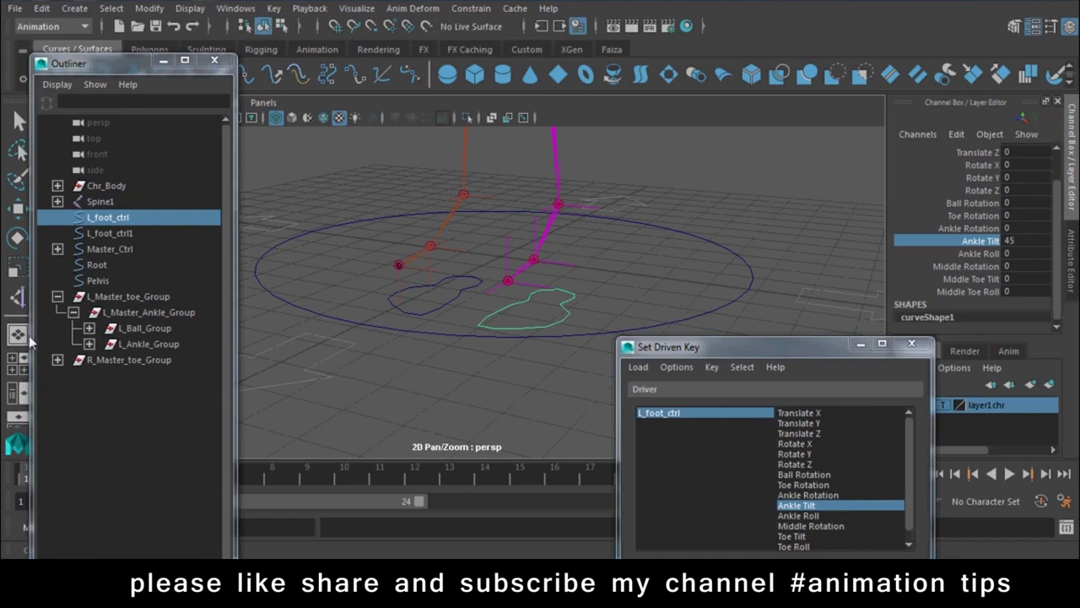
pyautogui.click(135, 313)
pyautogui.doubleClick(1021, 227)
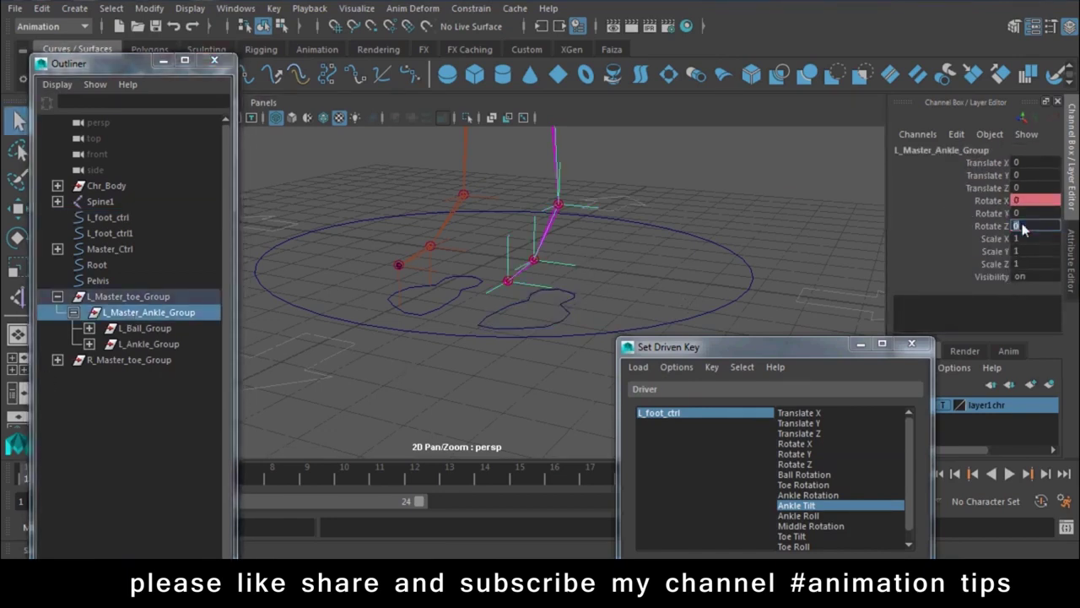
pyautogui.write('45')
pyautogui.press('Return')
pyautogui.moveTo(745, 352)
pyautogui.mouseDown()
pyautogui.moveTo(771, 111)
pyautogui.moveTo(829, 412)
pyautogui.mouseUp()
pyautogui.click(680, 519)
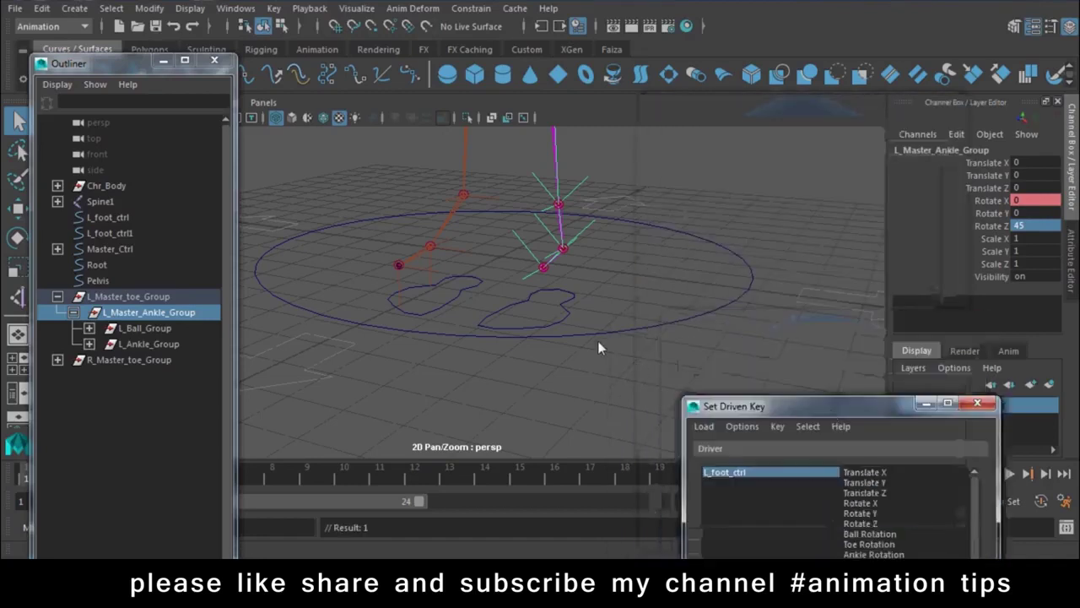
# Key Ankle Tilt -45 to drive the ankle group's Rotate Z to -45.
pyautogui.click(571, 319)
pyautogui.doubleClick(1013, 277)
pyautogui.write('-45')
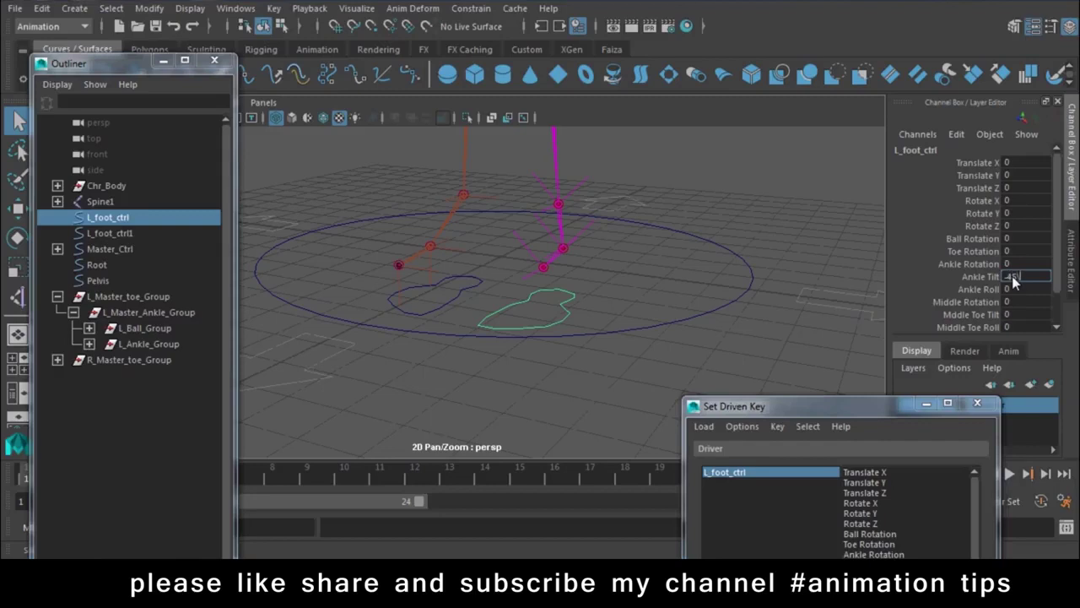
pyautogui.press('Return')
pyautogui.click(151, 314)
pyautogui.doubleClick(1018, 227)
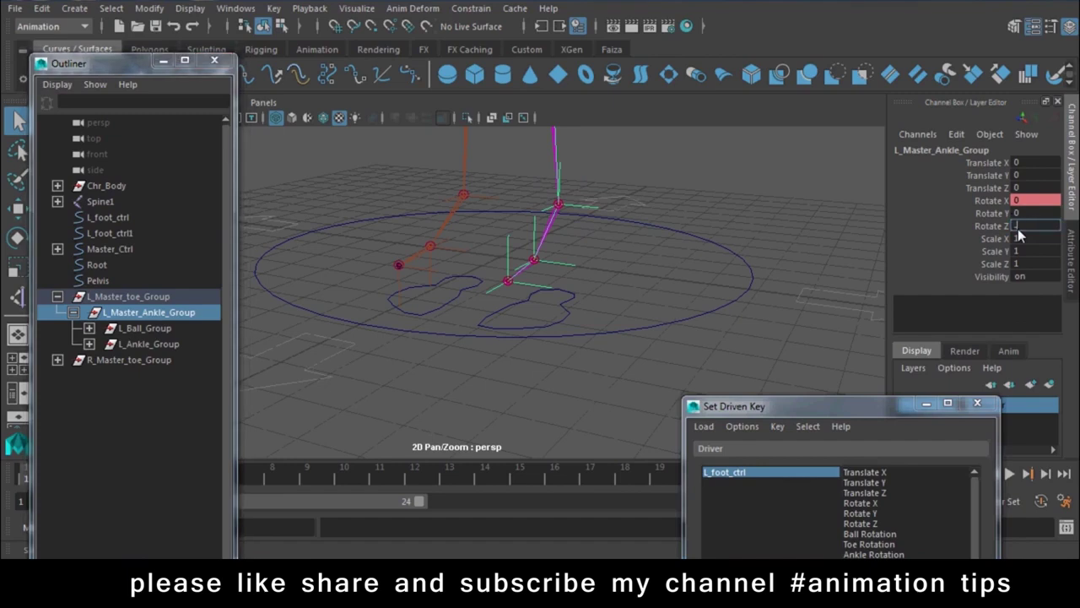
pyautogui.write('45')
pyautogui.press('Return')
pyautogui.moveTo(780, 412)
pyautogui.mouseDown()
pyautogui.moveTo(805, 40)
pyautogui.moveTo(820, 435)
pyautogui.mouseUp()
pyautogui.click(754, 448)
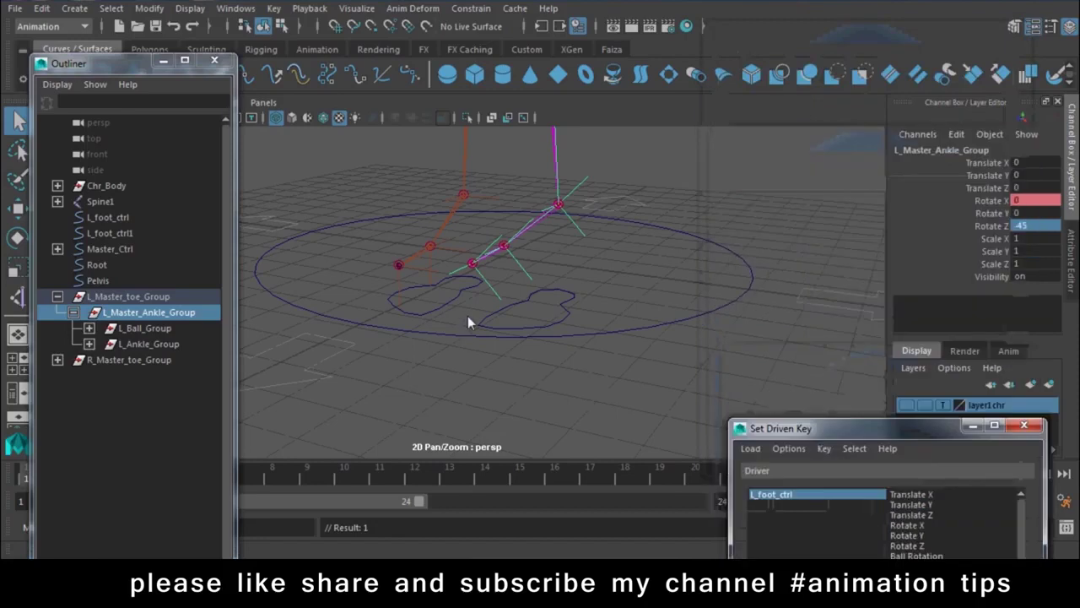
# Test the Ankle Tilt on L_foot_ctrl by varying it, then reset it to 0.
pyautogui.click(561, 315)
pyautogui.click(981, 276)
pyautogui.moveTo(667, 308)
pyautogui.mouseDown(button='middle')
pyautogui.moveTo(484, 201)
pyautogui.moveTo(721, 244)
pyautogui.mouseUp(button='middle')
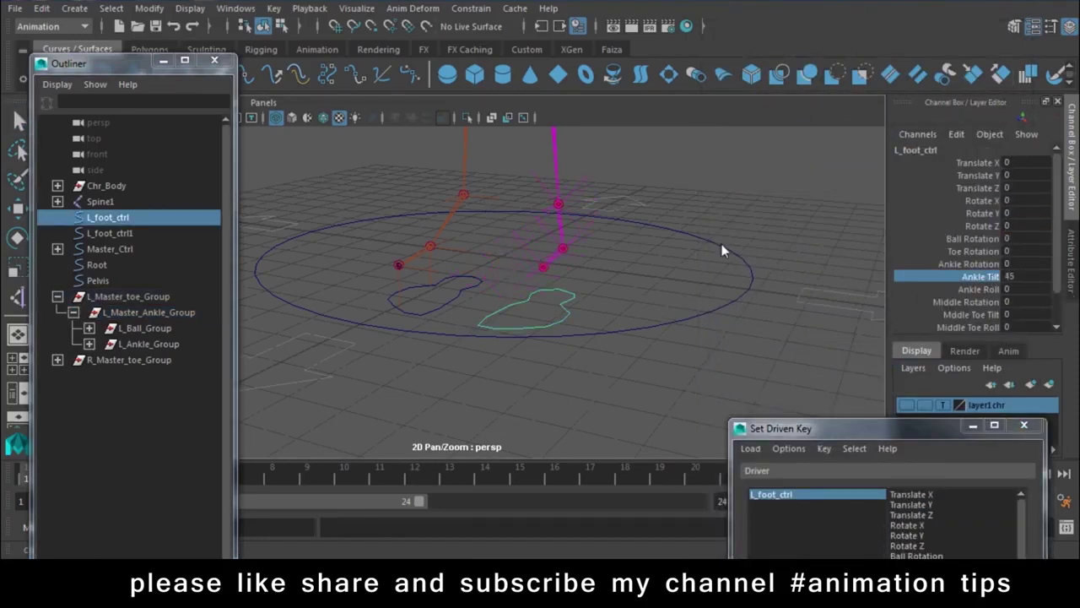
pyautogui.click(1021, 276)
pyautogui.write('0')
pyautogui.press('Return')
pyautogui.moveTo(853, 428); pyautogui.dragTo(737, 125)
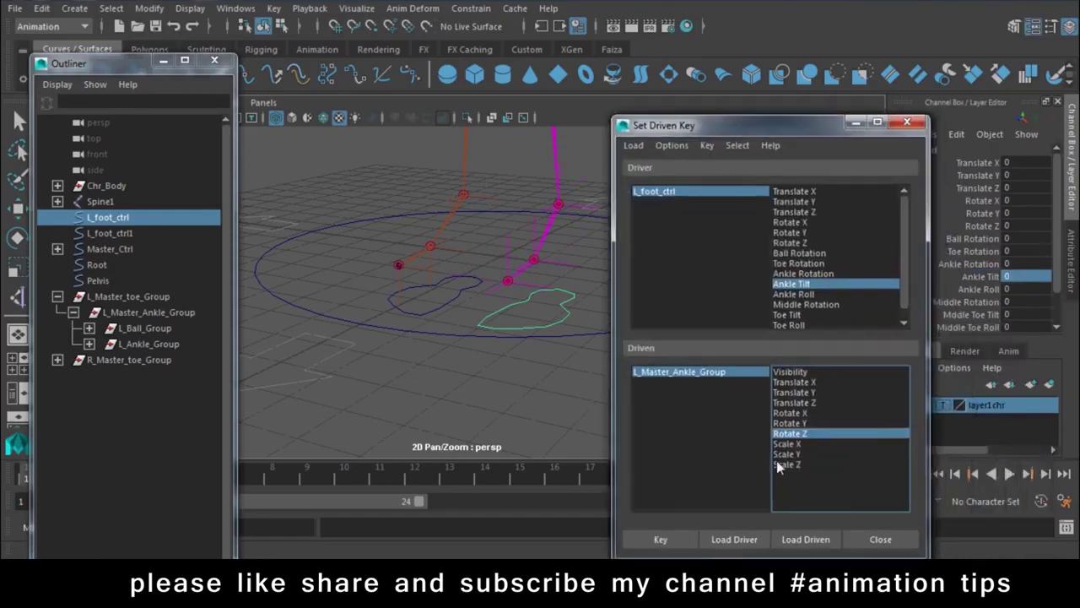
# Pick Ankle Roll as driver and Rotate Y as driven, and key the rest pose.
pyautogui.click(790, 295)
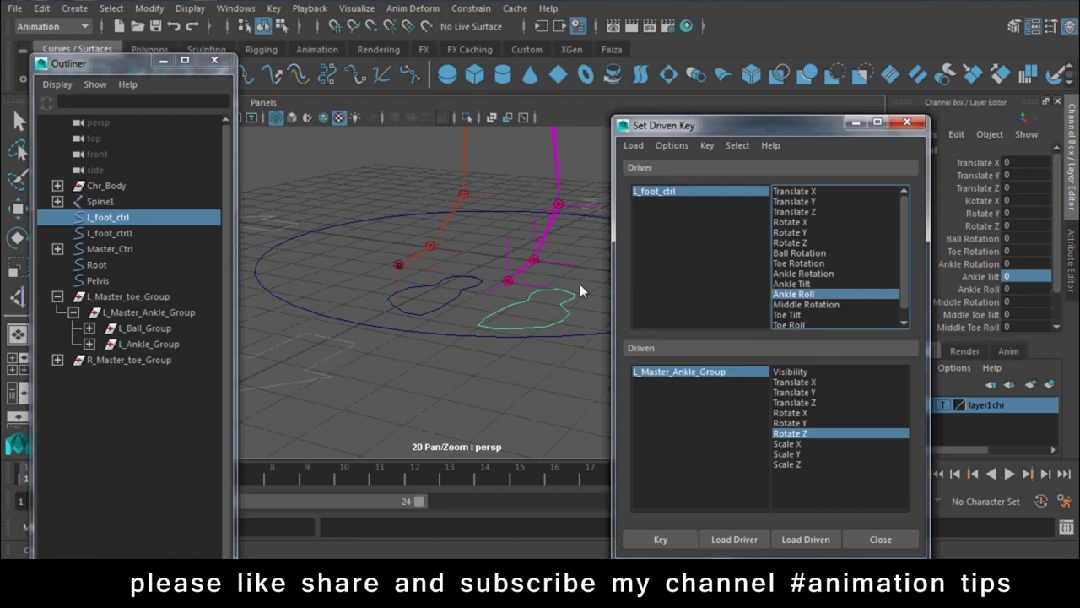
pyautogui.click(793, 423)
pyautogui.click(644, 541)
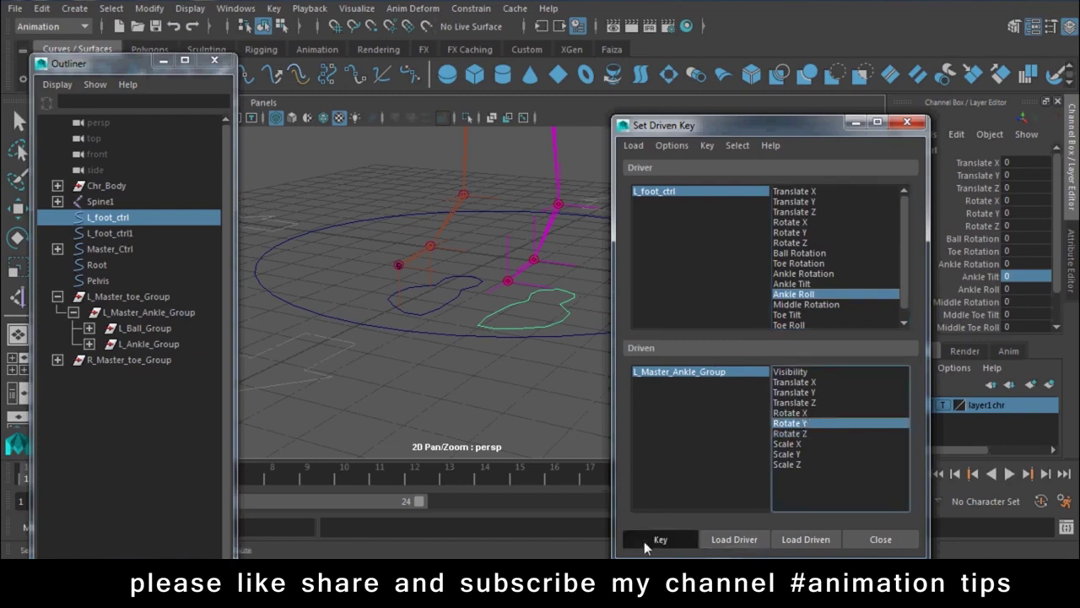
pyautogui.click(571, 306)
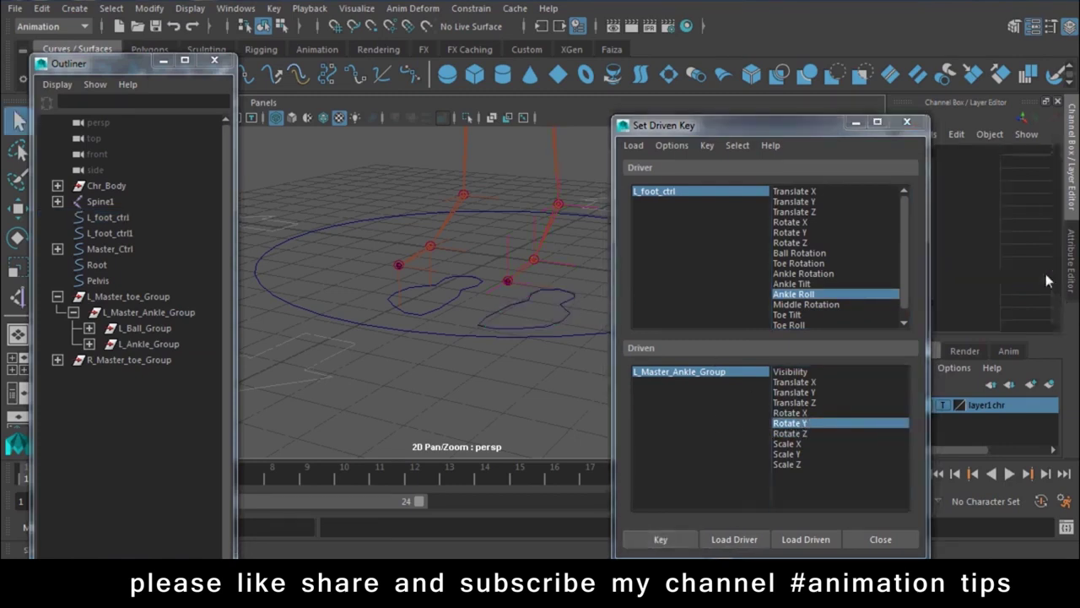
pyautogui.click(570, 317)
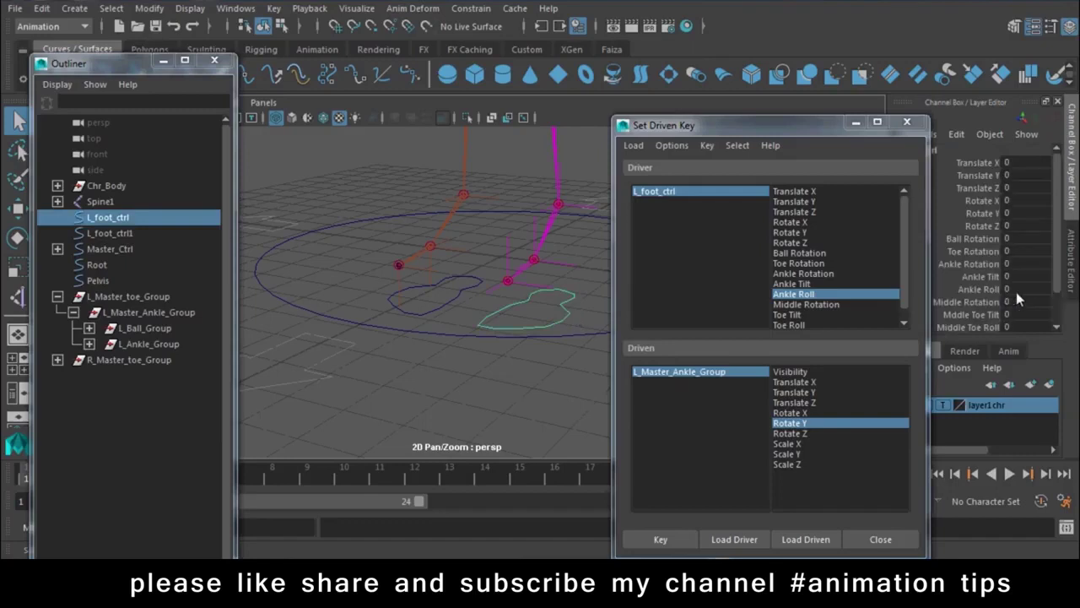
# Set L_foot_ctrl's Ankle Roll to -45.
pyautogui.write('45')
pyautogui.click(582, 265)
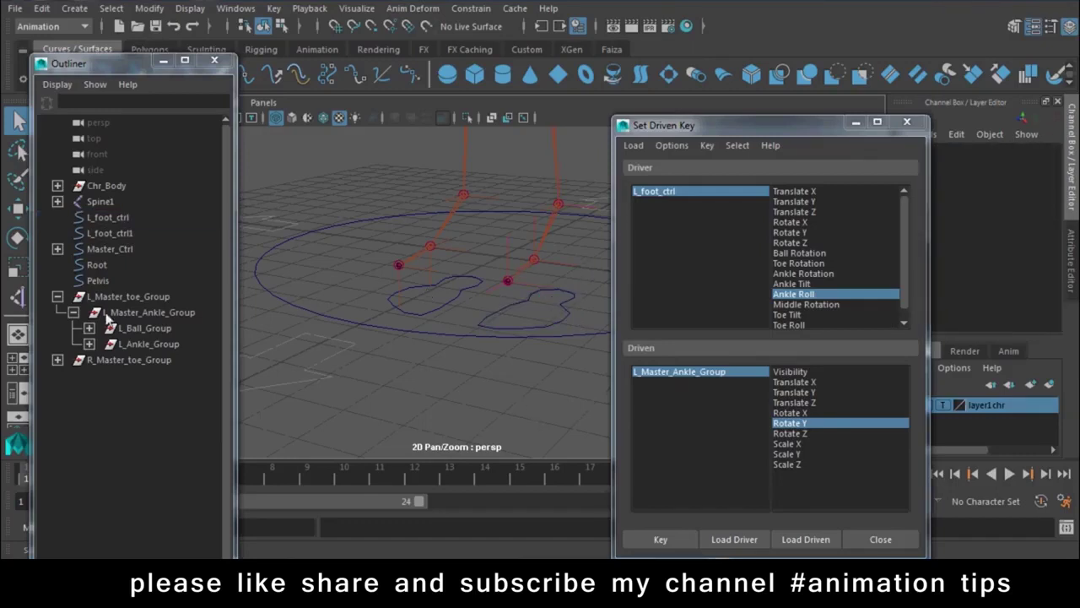
pyautogui.click(679, 372)
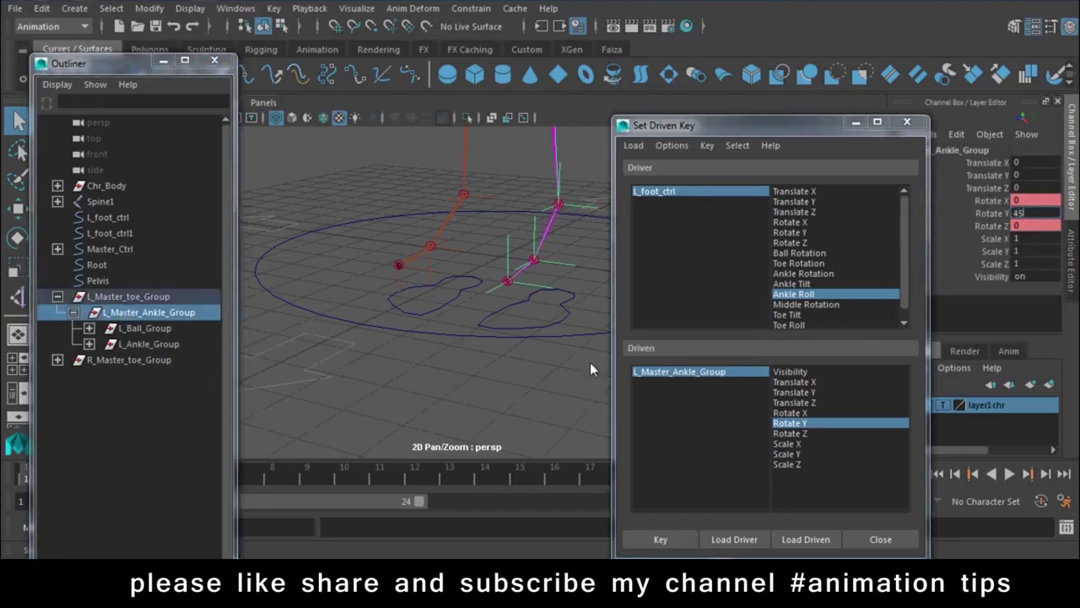
pyautogui.click(482, 397)
pyautogui.click(564, 317)
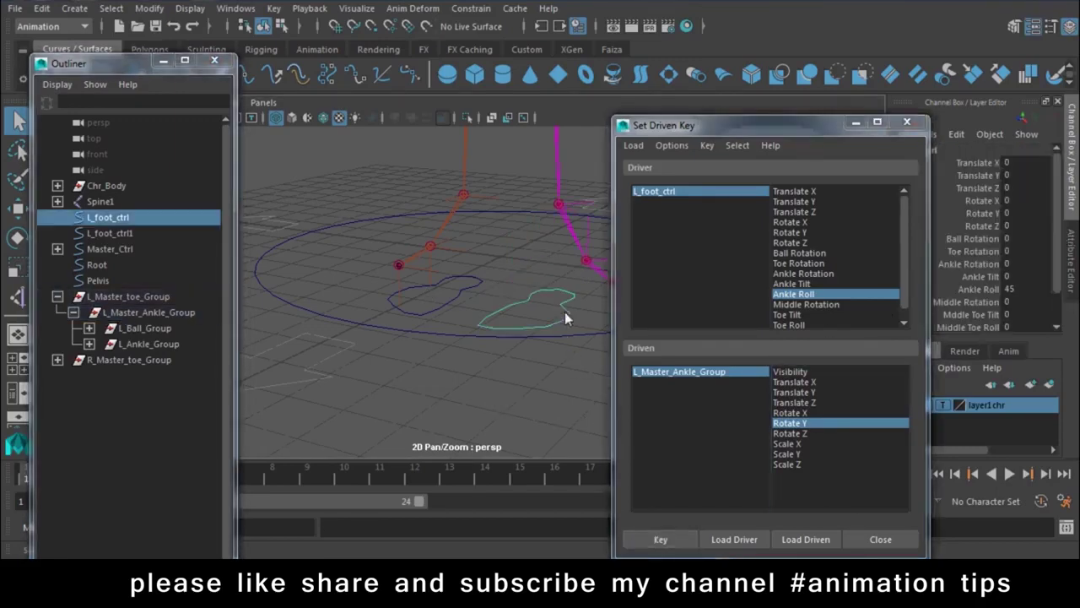
pyautogui.doubleClick(1007, 291)
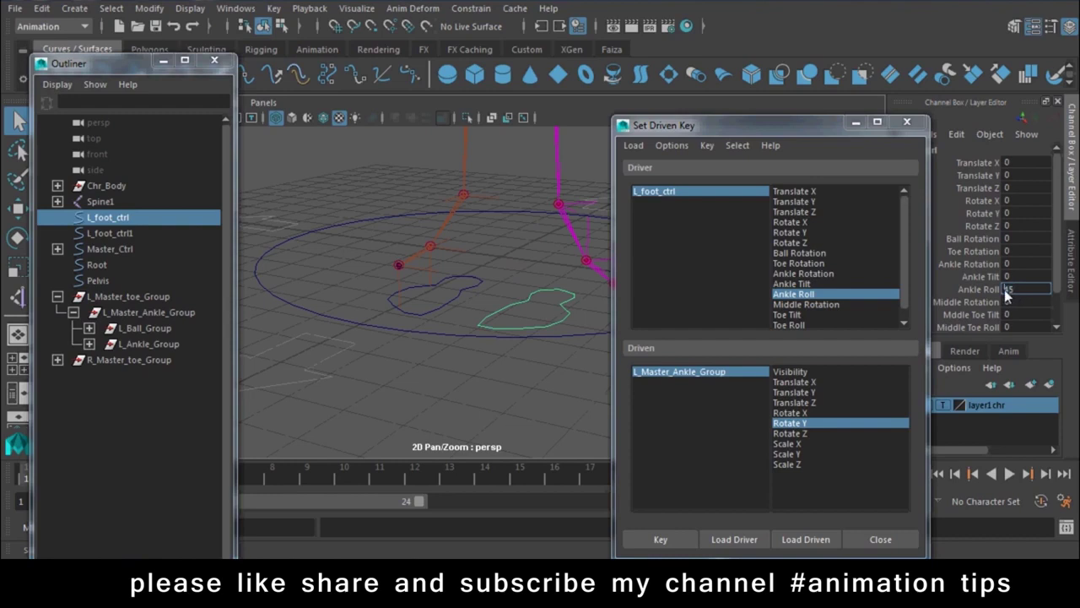
pyautogui.write('-45')
pyautogui.press('Return')
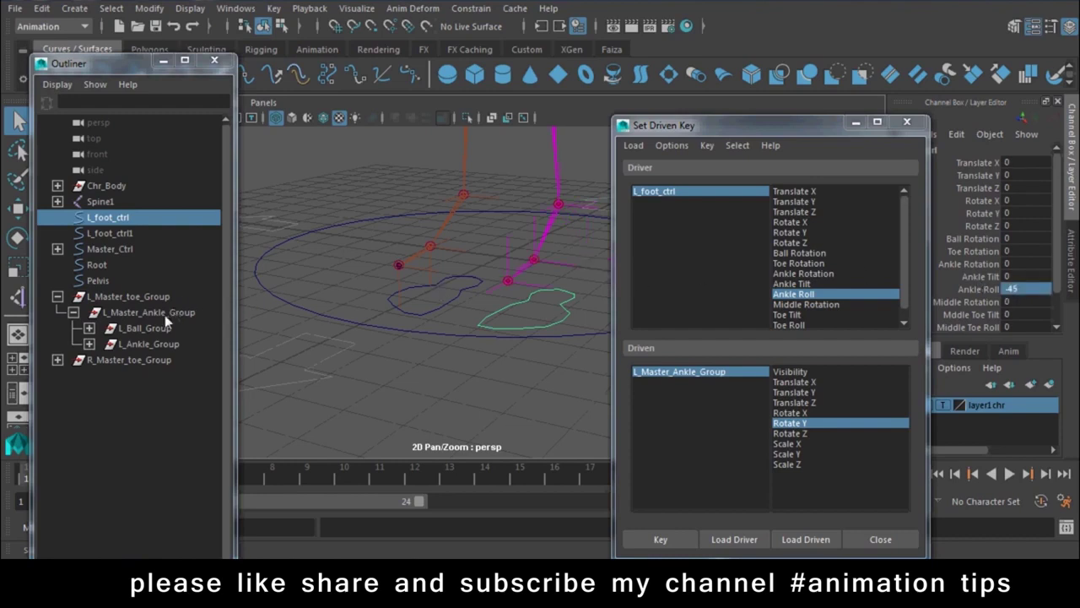
# Set L_Master_Ankle_Group's Rotate Y to -45 and key it against Ankle Roll -45.
pyautogui.click(164, 314)
pyautogui.doubleClick(1024, 215)
pyautogui.write('-45')
pyautogui.press('Return')
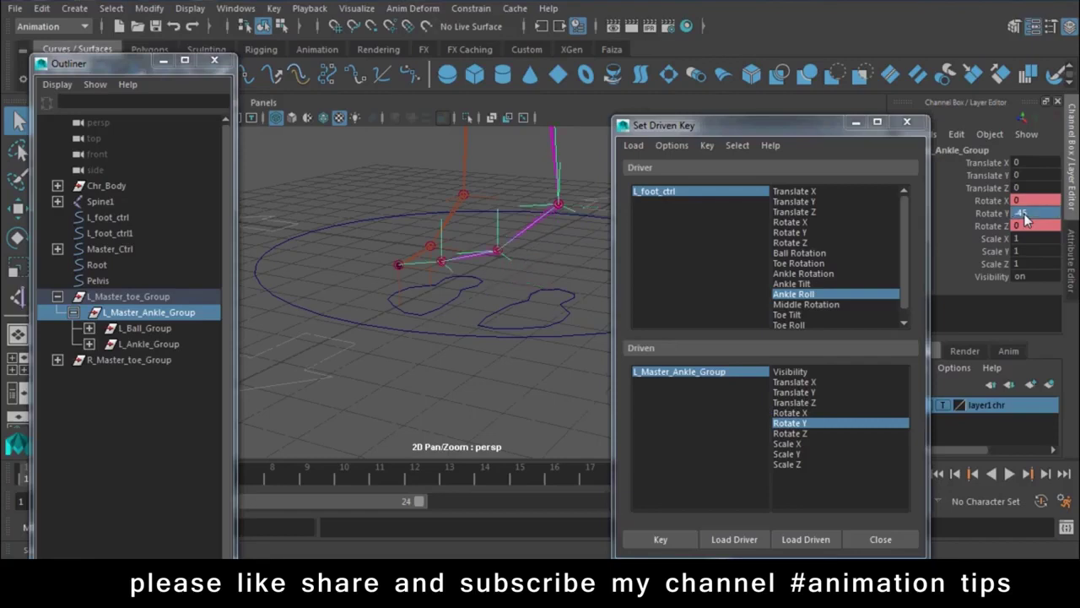
pyautogui.click(680, 543)
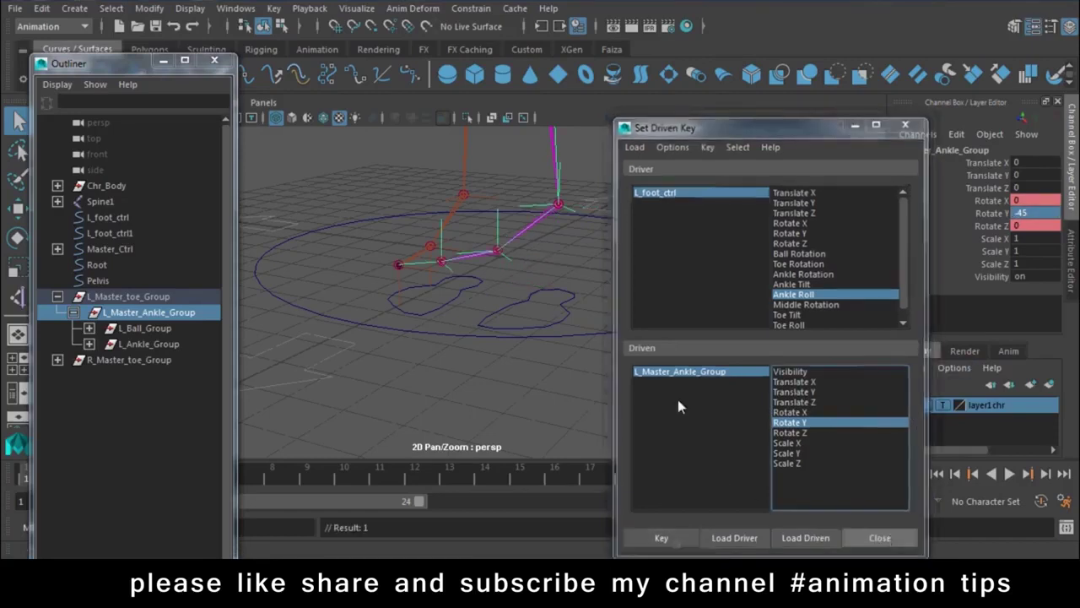
# Test the Ankle Roll by rolling the foot fully, then reset Ankle Roll to 0.
pyautogui.click(559, 310)
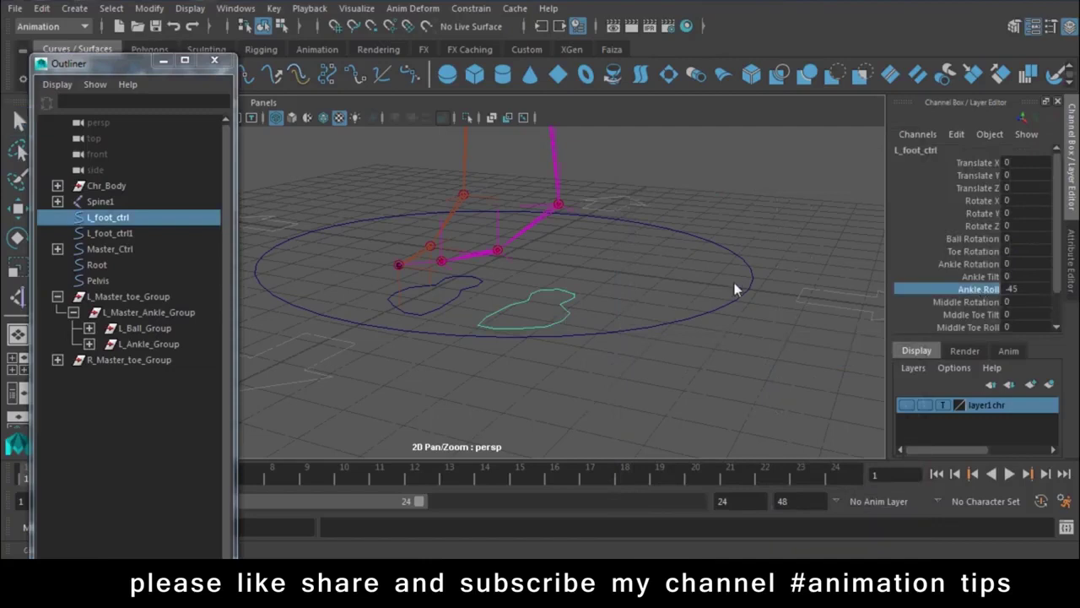
pyautogui.moveTo(735, 290)
pyautogui.mouseDown(button='middle')
pyautogui.moveTo(578, 302)
pyautogui.moveTo(1025, 295)
pyautogui.mouseUp(button='middle')
pyautogui.click(1025, 296)
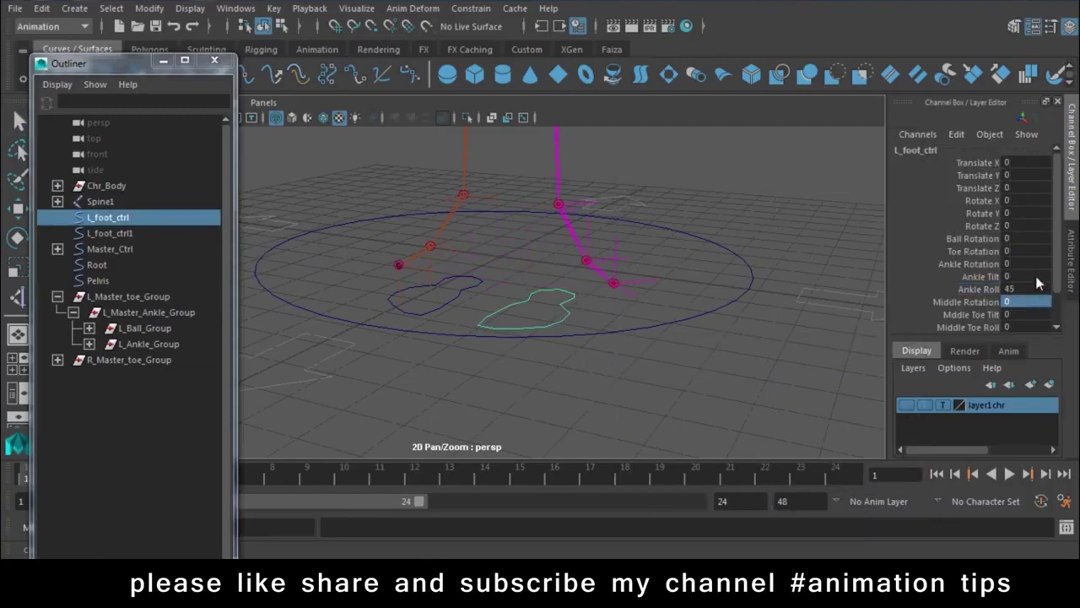
pyautogui.write('0')
pyautogui.press('Return')
# Select L_Master_toe_Group and bring up the Key menu commands.
pyautogui.click(583, 279)
pyautogui.click(137, 295)
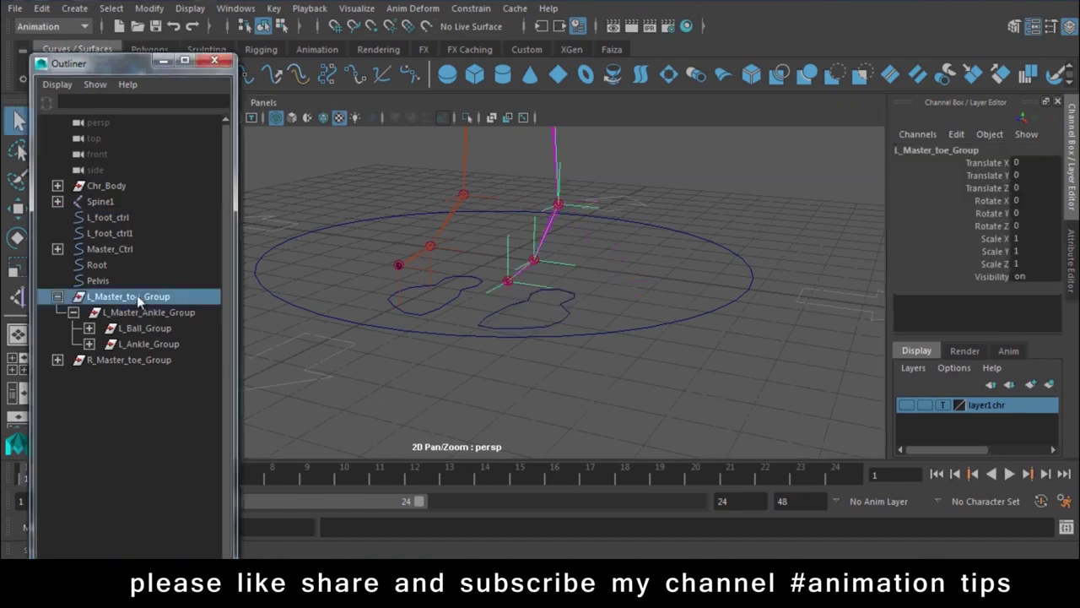
pyautogui.click(235, 9)
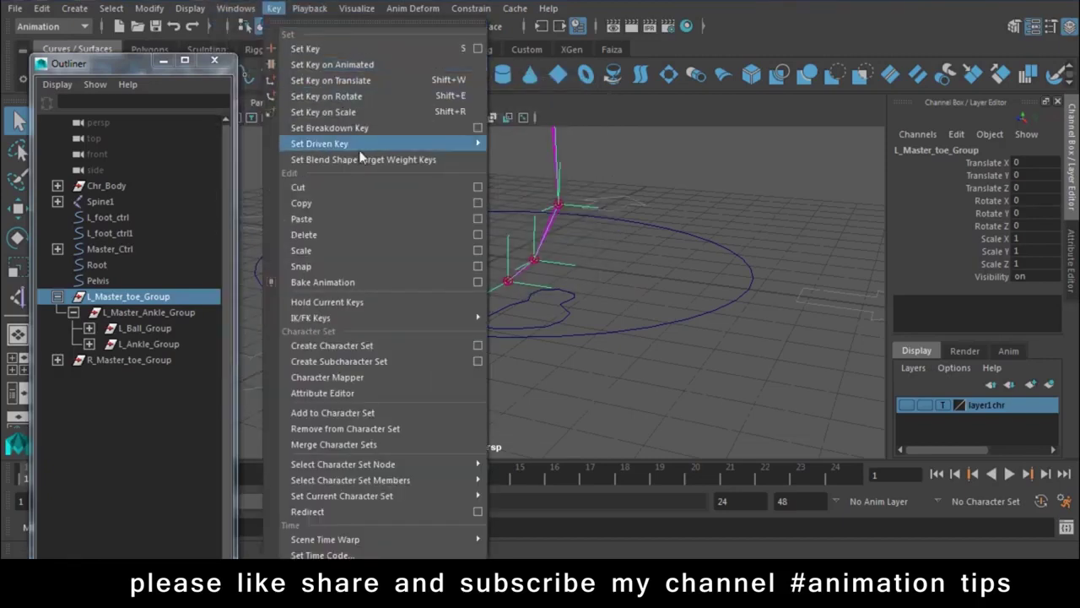
pyautogui.moveTo(320, 144)
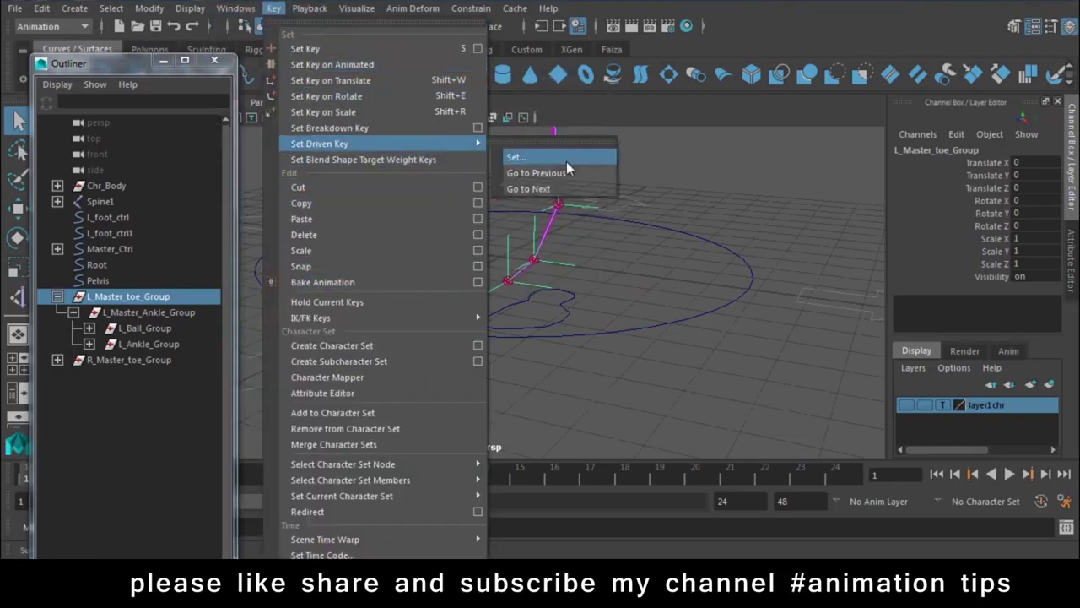
# Load L_Master_toe_Group as driven and L_foot_ctrl as driver; key Middle Rotation to Rotate X at 0.
pyautogui.click(517, 157)
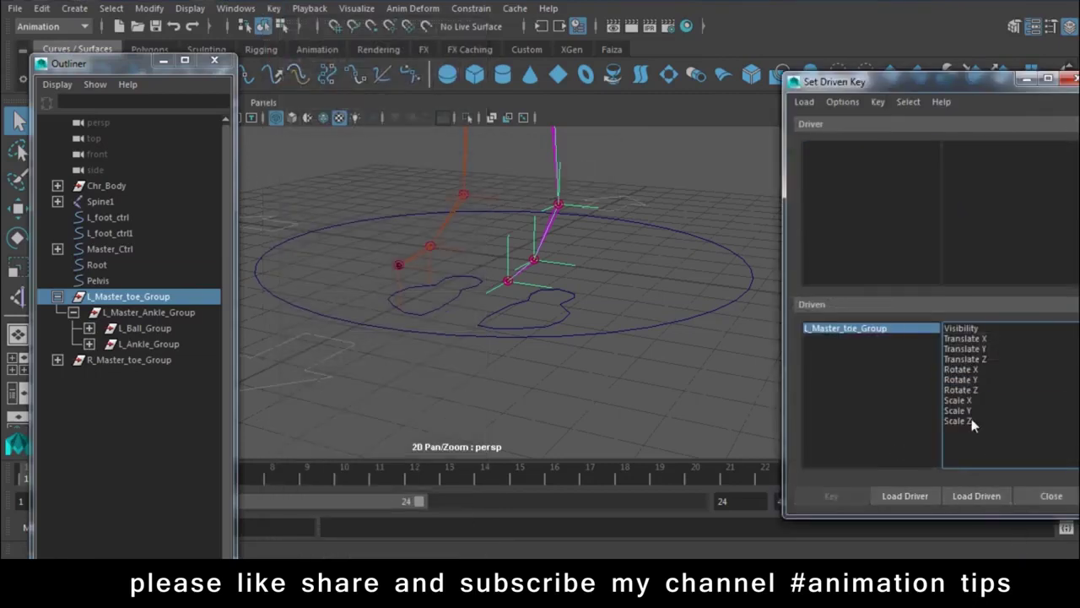
pyautogui.moveTo(886, 82)
pyautogui.mouseDown()
pyautogui.moveTo(837, 274)
pyautogui.moveTo(798, 69)
pyautogui.mouseUp()
pyautogui.click(910, 490)
pyautogui.click(552, 313)
pyautogui.click(831, 478)
pyautogui.scroll(-1, 900, 232)
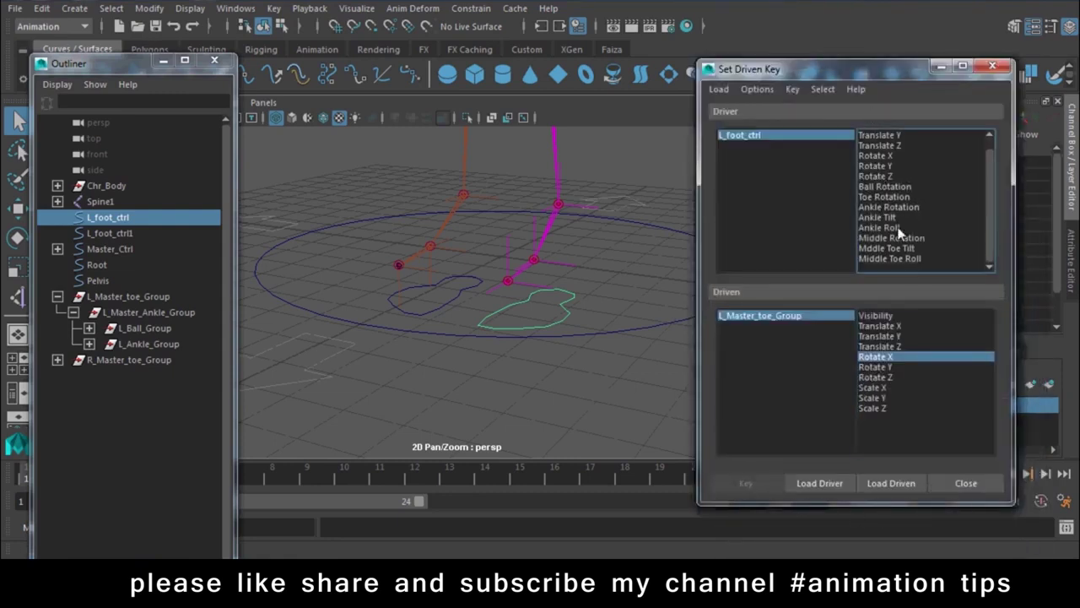
pyautogui.click(905, 240)
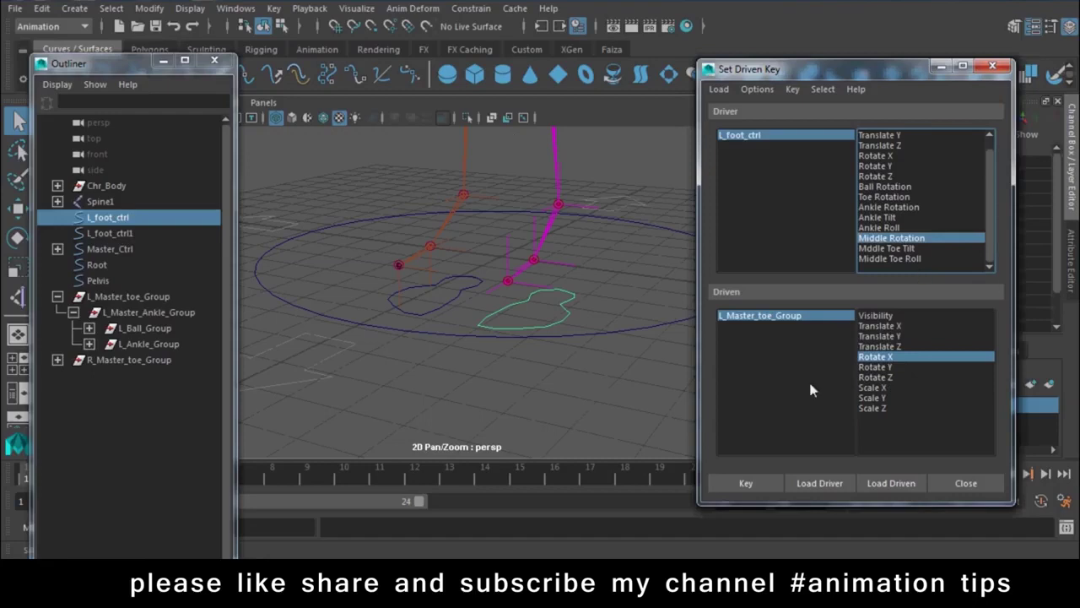
pyautogui.click(750, 486)
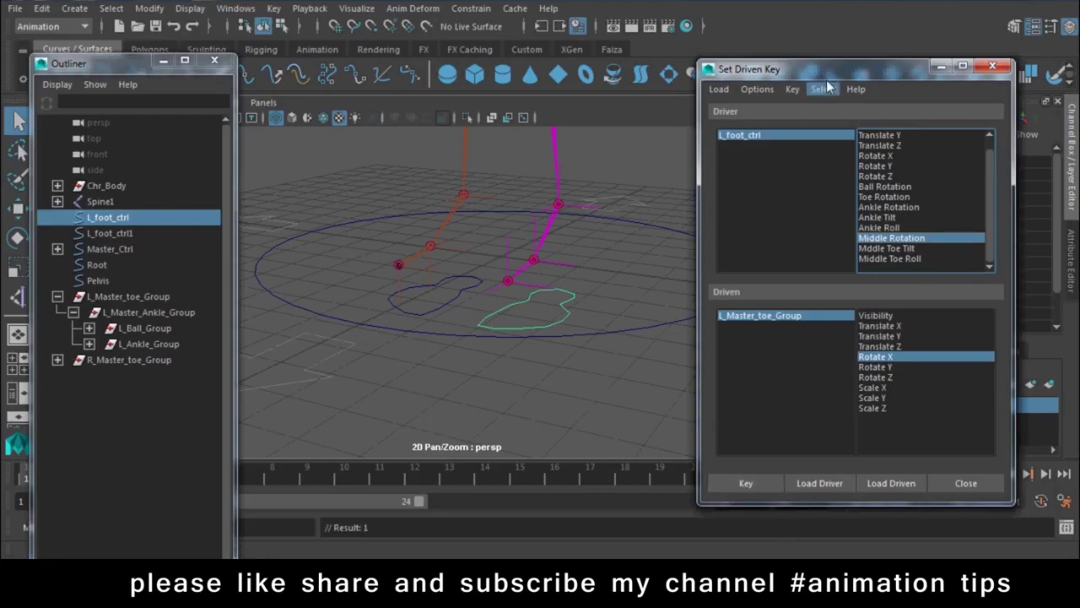
# Key Middle Rotation 45 to the toe group's Rotate X of 45.
pyautogui.moveTo(827, 69); pyautogui.dragTo(774, 480)
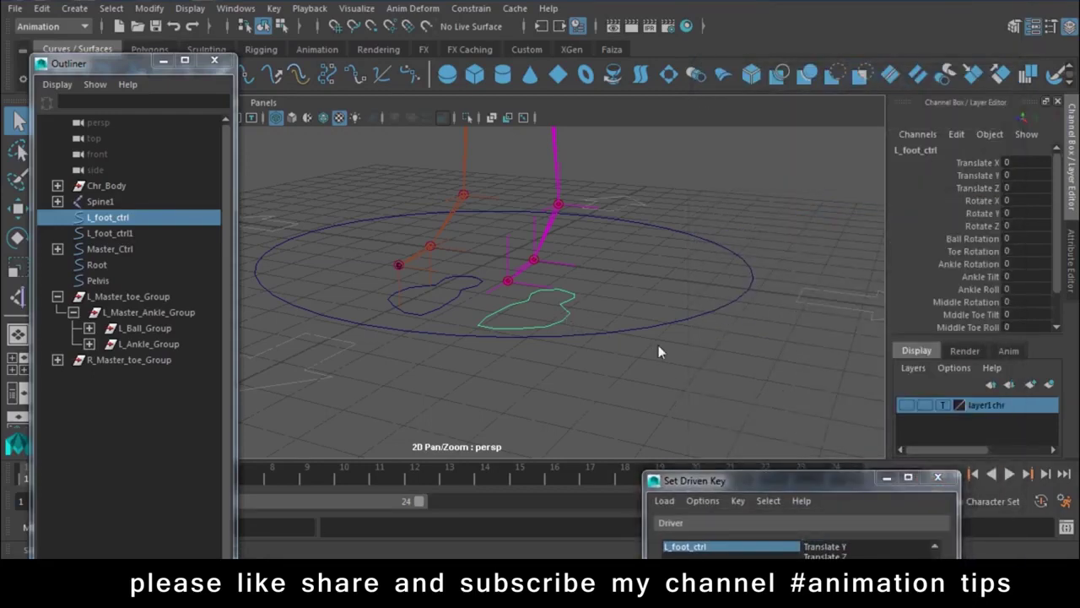
pyautogui.scroll(-1, 1030, 268)
pyautogui.doubleClick(1013, 263)
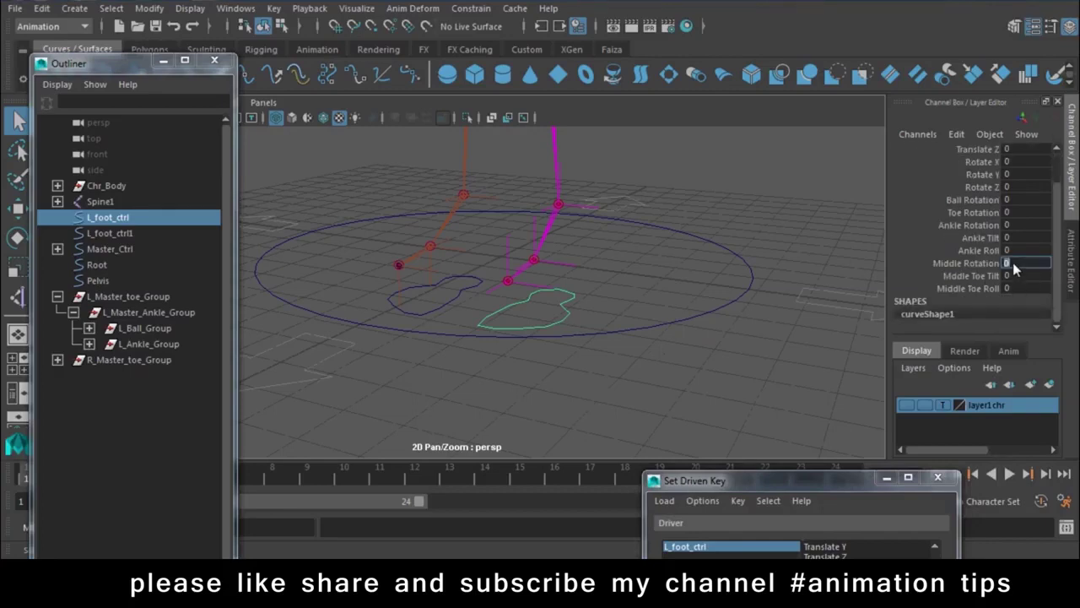
pyautogui.write('45')
pyautogui.press('Return')
pyautogui.click(126, 312)
pyautogui.click(118, 297)
pyautogui.doubleClick(1025, 200)
pyautogui.moveTo(799, 480)
pyautogui.mouseDown()
pyautogui.moveTo(851, 155)
pyautogui.moveTo(804, 71)
pyautogui.mouseUp()
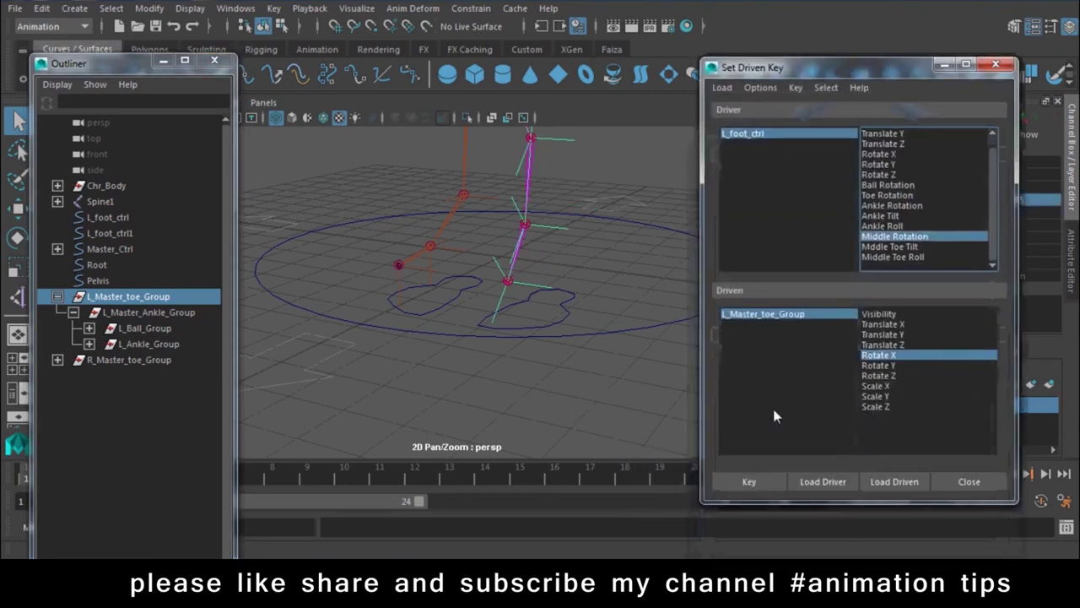
pyautogui.click(748, 481)
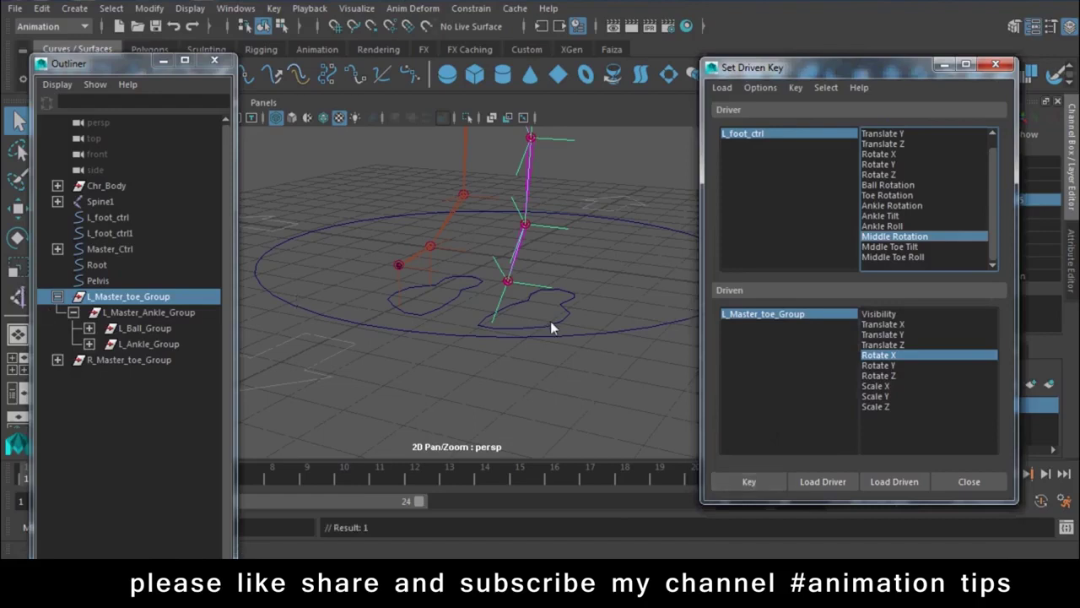
# Key Middle Rotation -45 to the toe group's Rotate X of -45.
pyautogui.click(744, 135)
pyautogui.moveTo(801, 76)
pyautogui.mouseDown()
pyautogui.moveTo(684, 139)
pyautogui.moveTo(697, 129)
pyautogui.mouseUp()
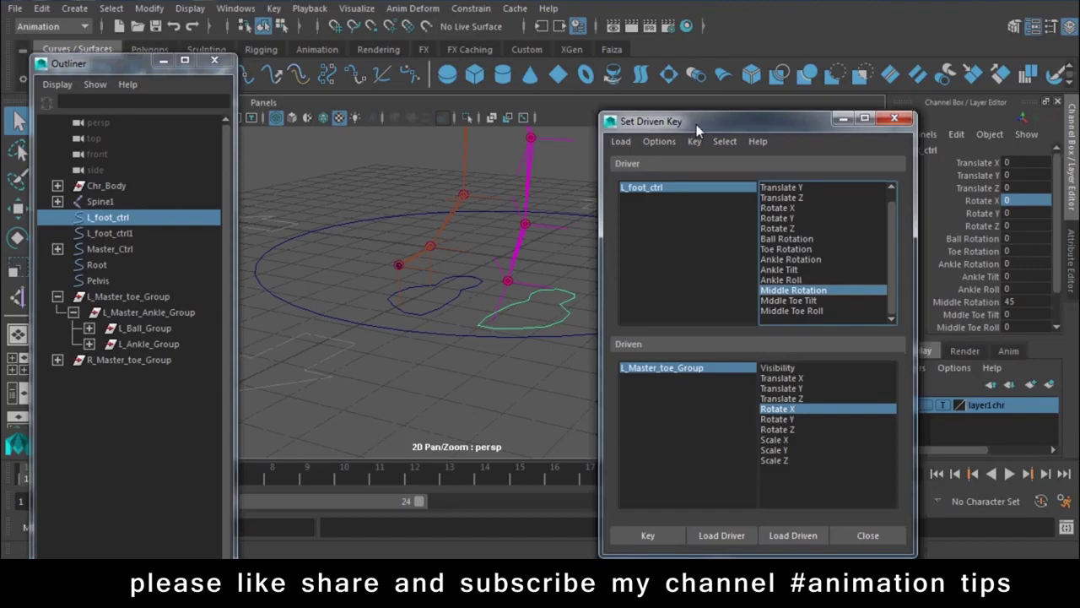
pyautogui.click(1009, 301)
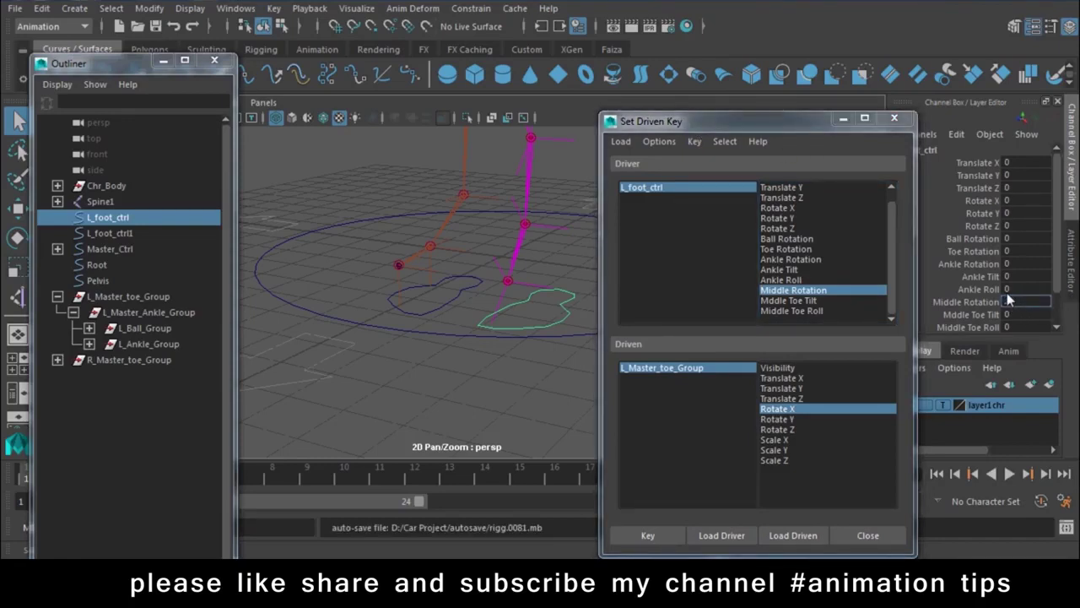
pyautogui.write('-45')
pyautogui.press('Return')
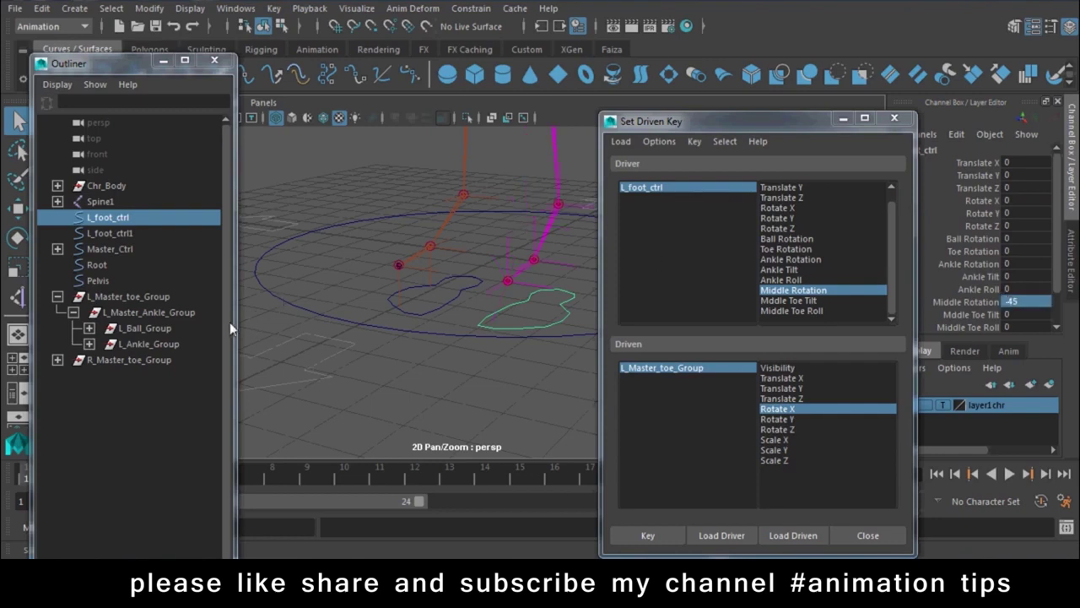
pyautogui.click(127, 297)
pyautogui.click(1022, 201)
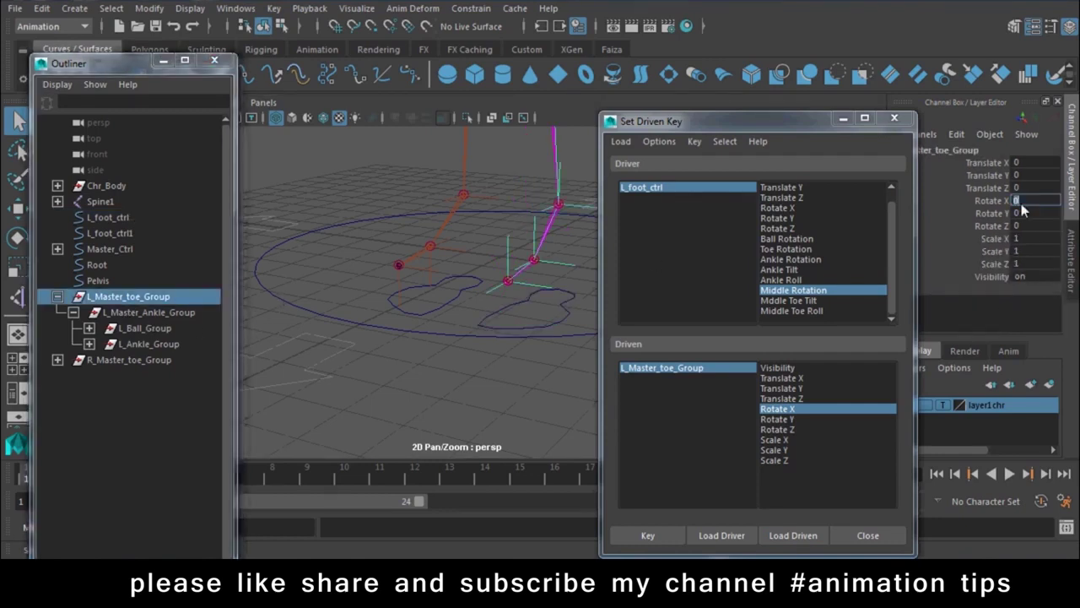
pyautogui.write('-45')
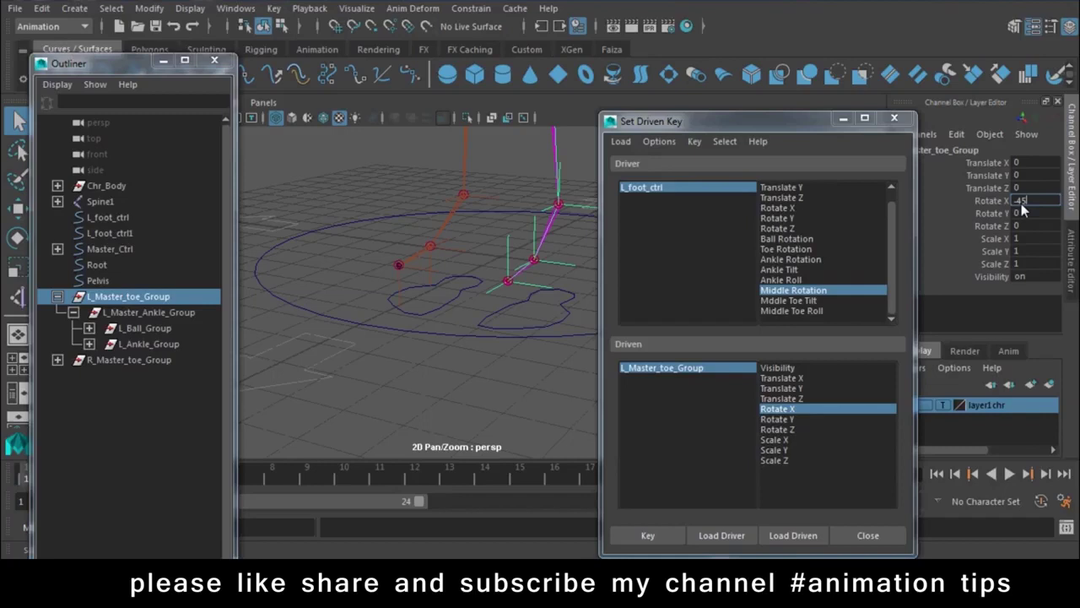
pyautogui.press('Return')
pyautogui.click(672, 539)
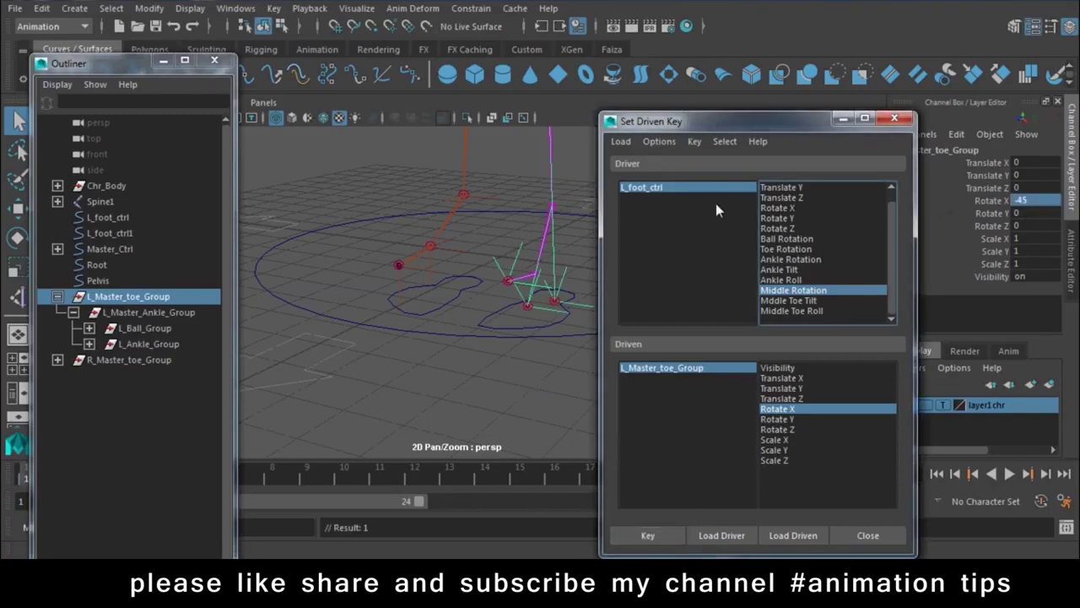
# Sweep Middle Rotation to test the toe pivot, then reset it to 0.
pyautogui.click(563, 329)
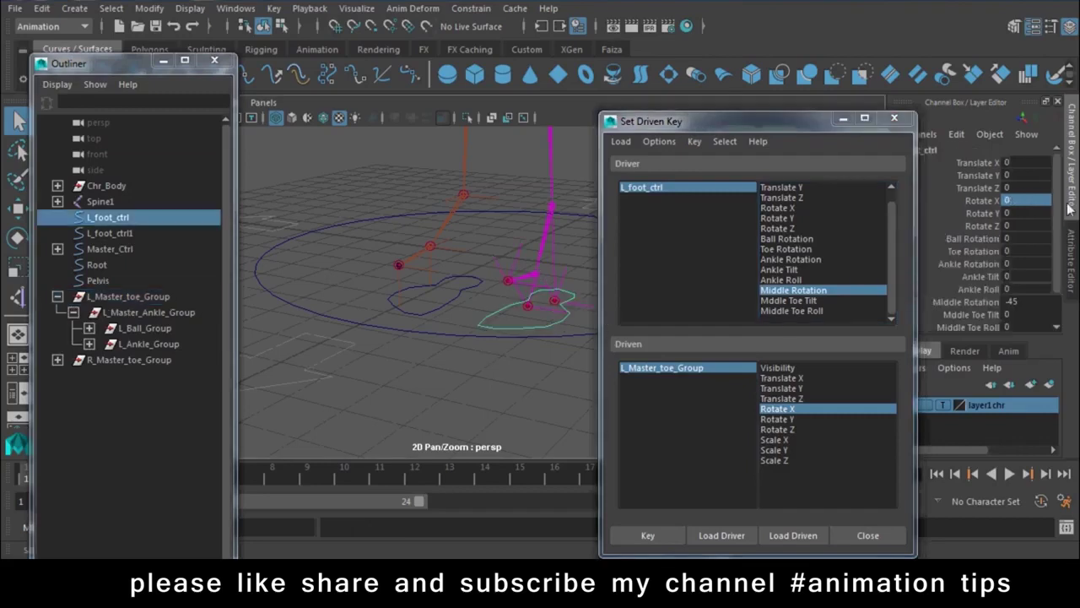
pyautogui.click(1028, 305)
pyautogui.write('0')
pyautogui.press('Return')
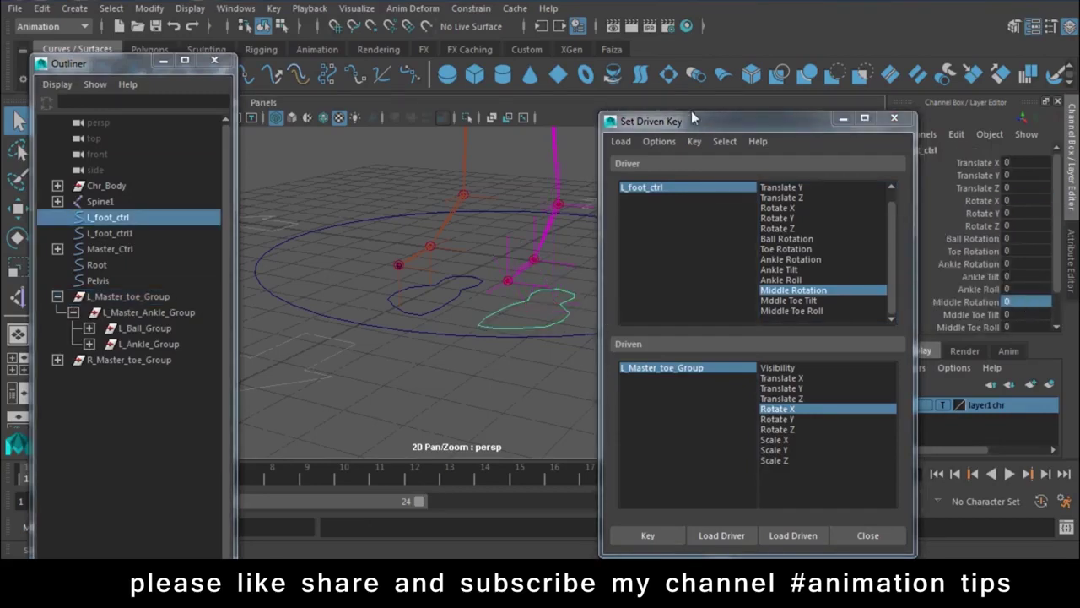
pyautogui.moveTo(691, 121); pyautogui.dragTo(637, 408)
pyautogui.click(966, 301)
pyautogui.moveTo(456, 253); pyautogui.dragTo(389, 254, button='middle')
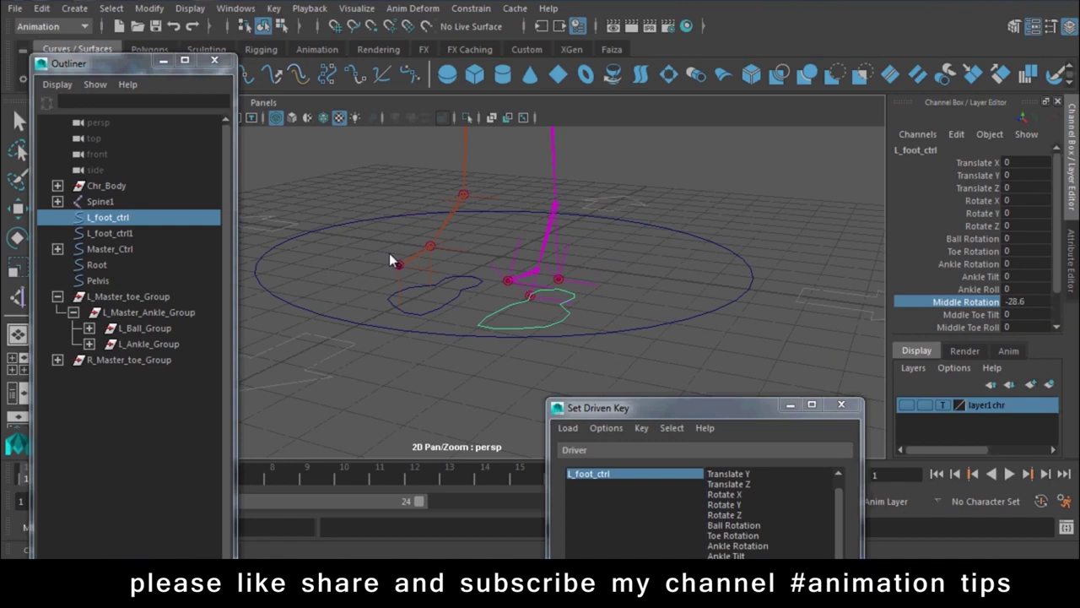
pyautogui.click(1025, 303)
pyautogui.write('0')
pyautogui.press('Return')
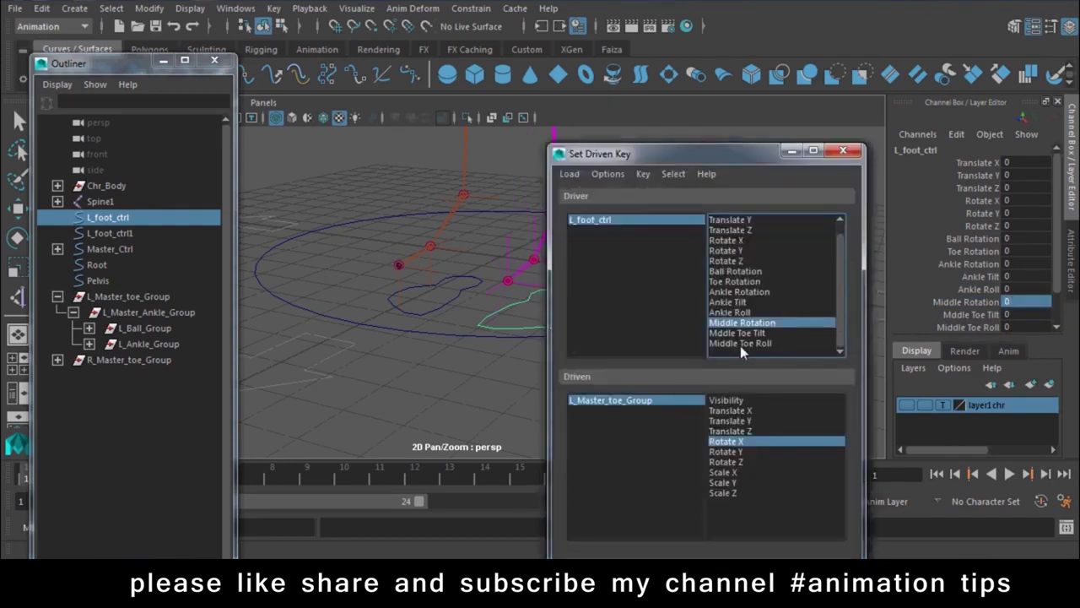
# Pick Middle Toe Tilt as driver and Rotate Z as driven, and key the neutral pose.
pyautogui.click(748, 334)
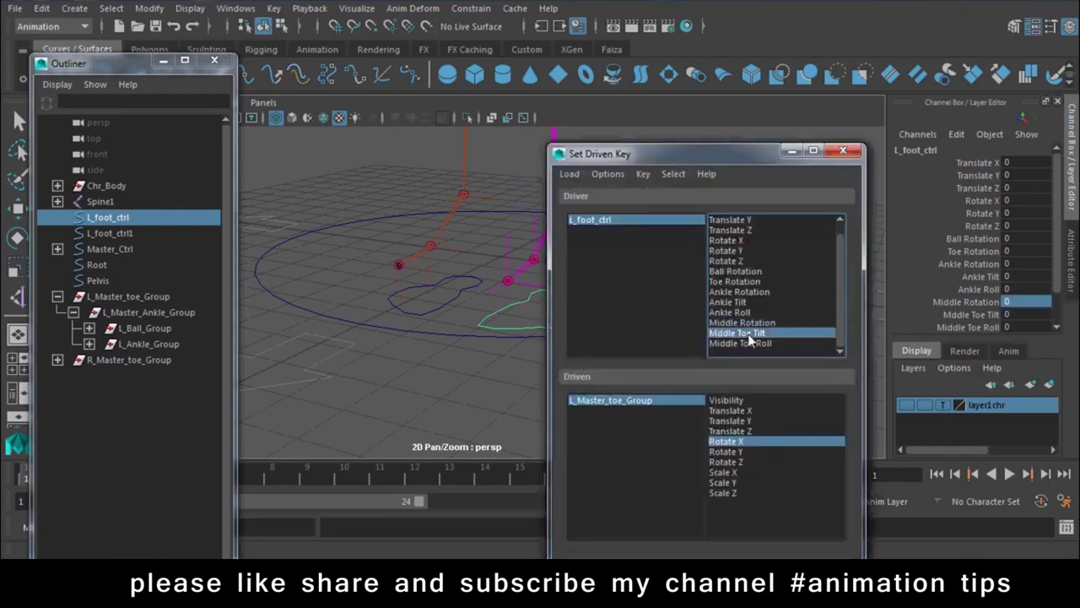
pyautogui.click(727, 463)
pyautogui.click(599, 481)
pyautogui.moveTo(717, 62); pyautogui.dragTo(785, 536)
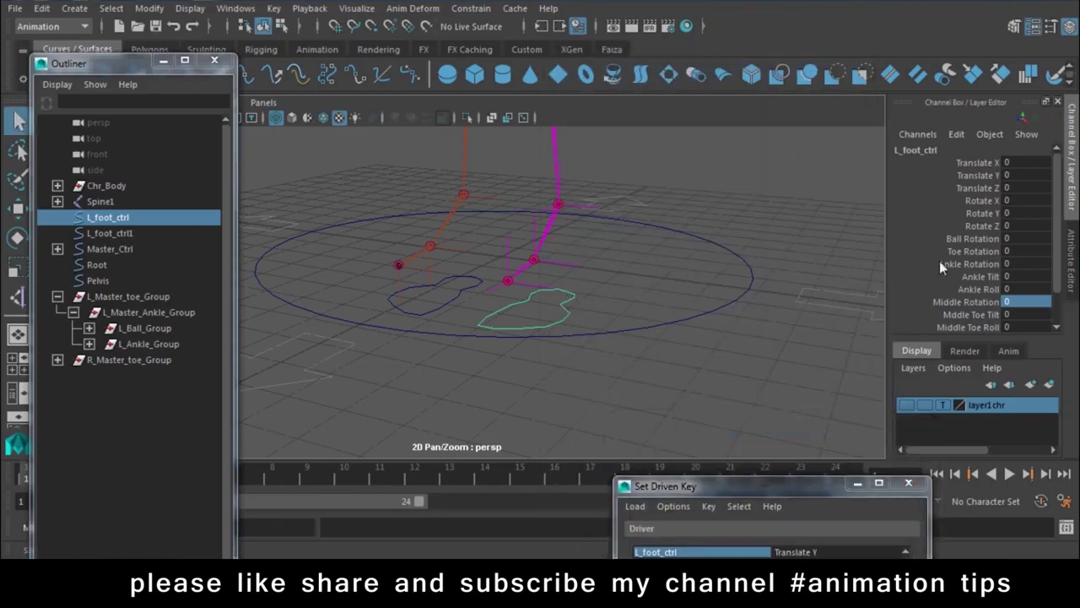
# Key Middle Toe Tilt 45 to L_Master_toe_Group's Rotate Z of 45.
pyautogui.click(1020, 314)
pyautogui.write('5')
pyautogui.press('Return')
pyautogui.click(127, 297)
pyautogui.click(1038, 228)
pyautogui.write('45')
pyautogui.press('Return')
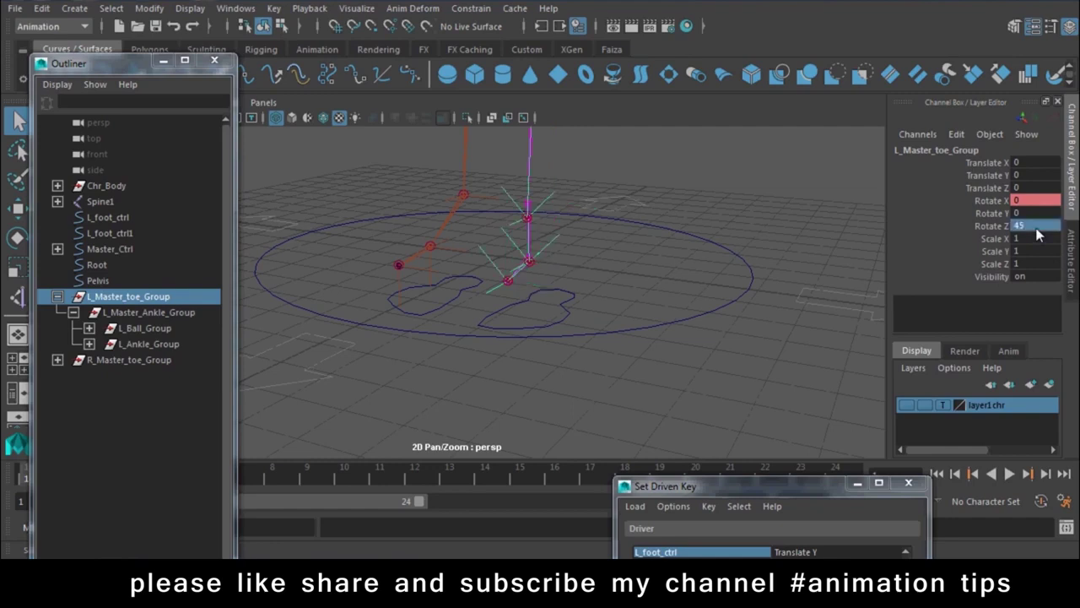
pyautogui.moveTo(745, 487)
pyautogui.mouseDown()
pyautogui.moveTo(753, 192)
pyautogui.moveTo(795, 103)
pyautogui.mouseUp()
pyautogui.click(687, 514)
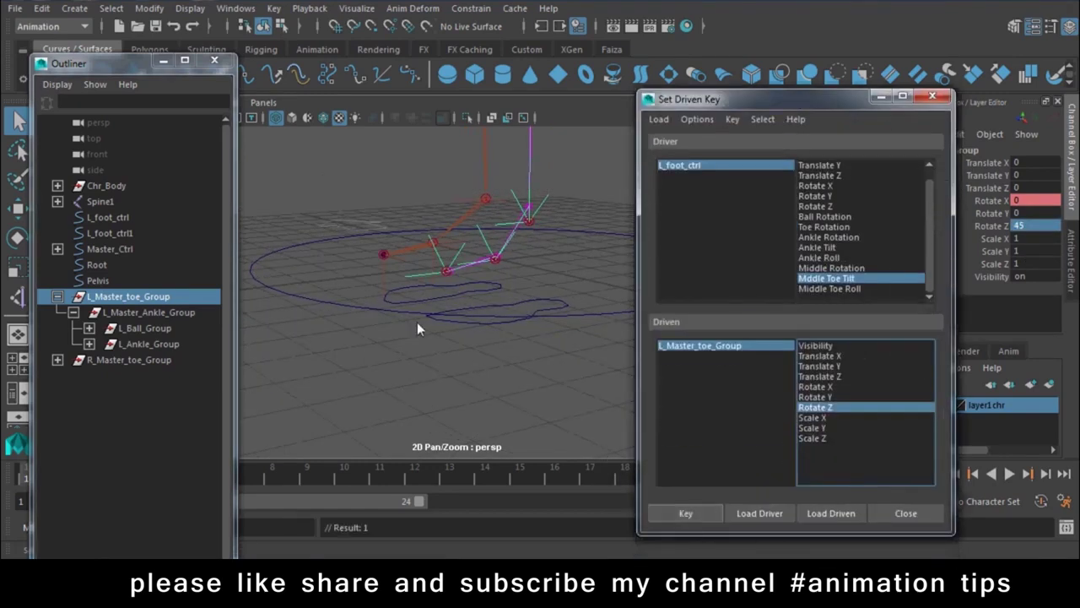
# Key Middle Toe Tilt -45 to the toe group's Rotate Z of -45.
pyautogui.click(475, 321)
pyautogui.doubleClick(1014, 316)
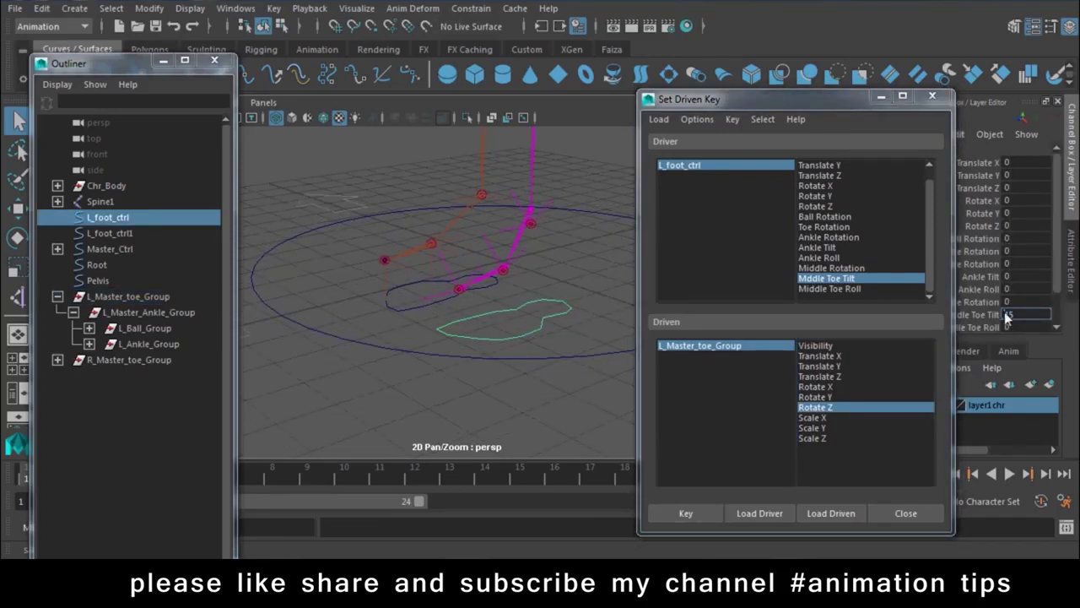
pyautogui.press('Return')
pyautogui.click(127, 296)
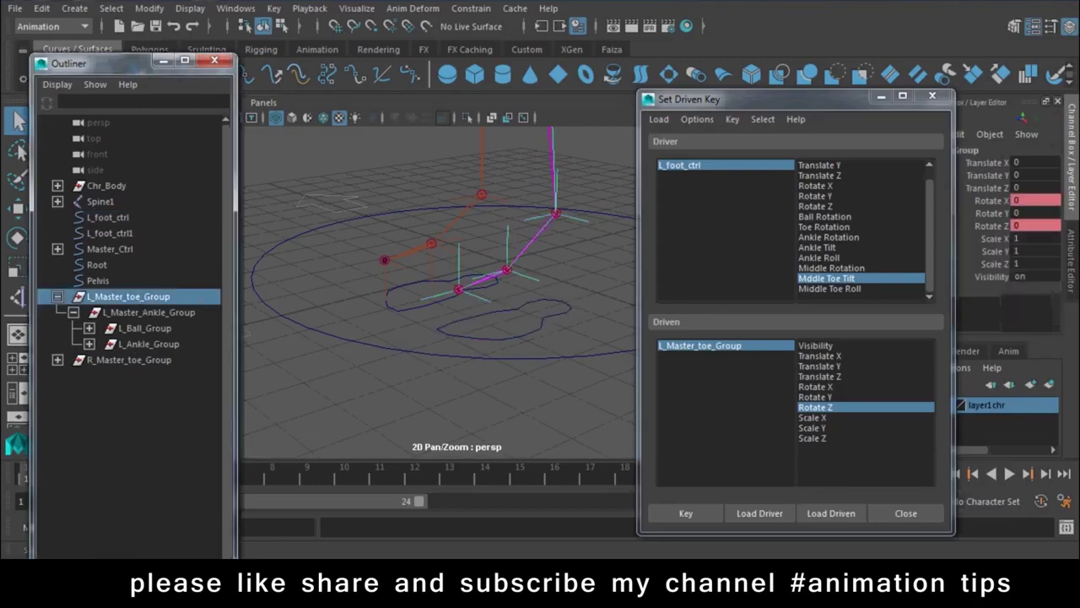
pyautogui.doubleClick(1018, 226)
pyautogui.write('-45')
pyautogui.press('Return')
pyautogui.click(690, 514)
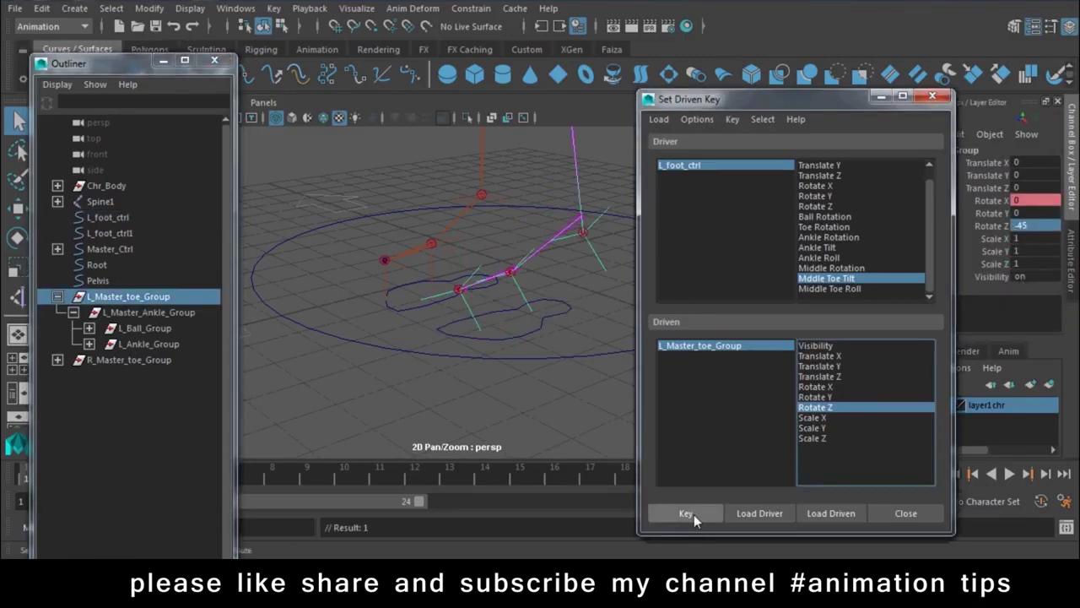
pyautogui.click(851, 289)
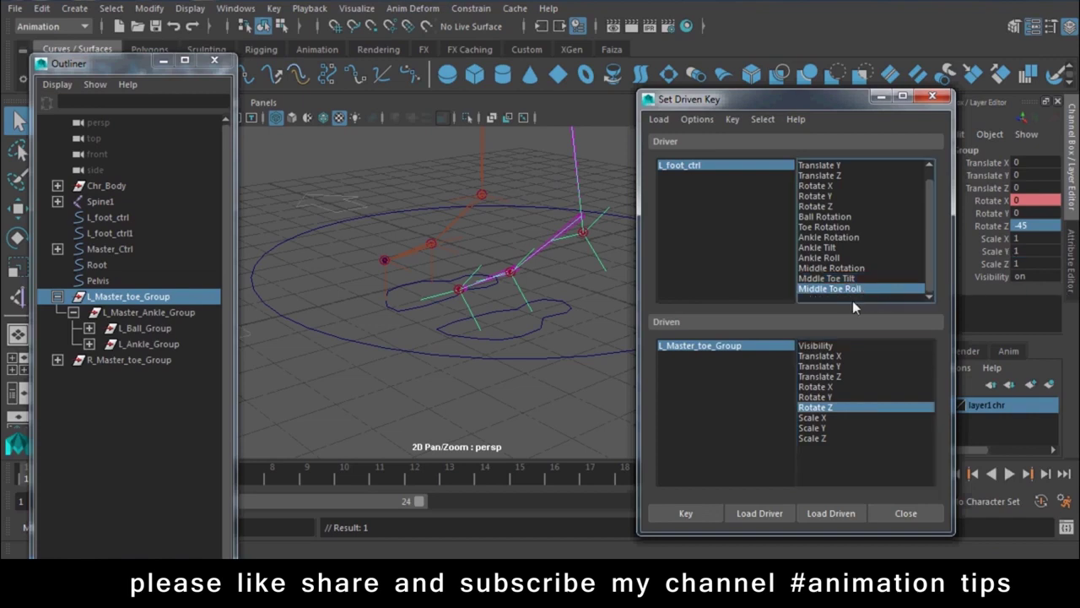
# Make Rotate Y the driven attribute, reset Middle Toe Tilt to 0, and key the rest pose.
pyautogui.click(830, 399)
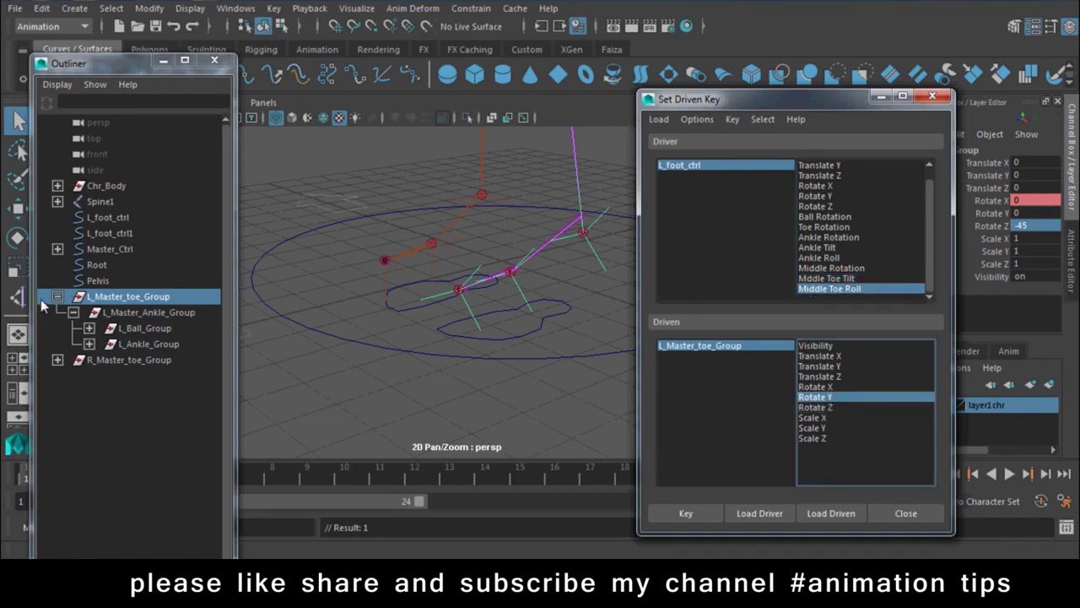
pyautogui.click(523, 334)
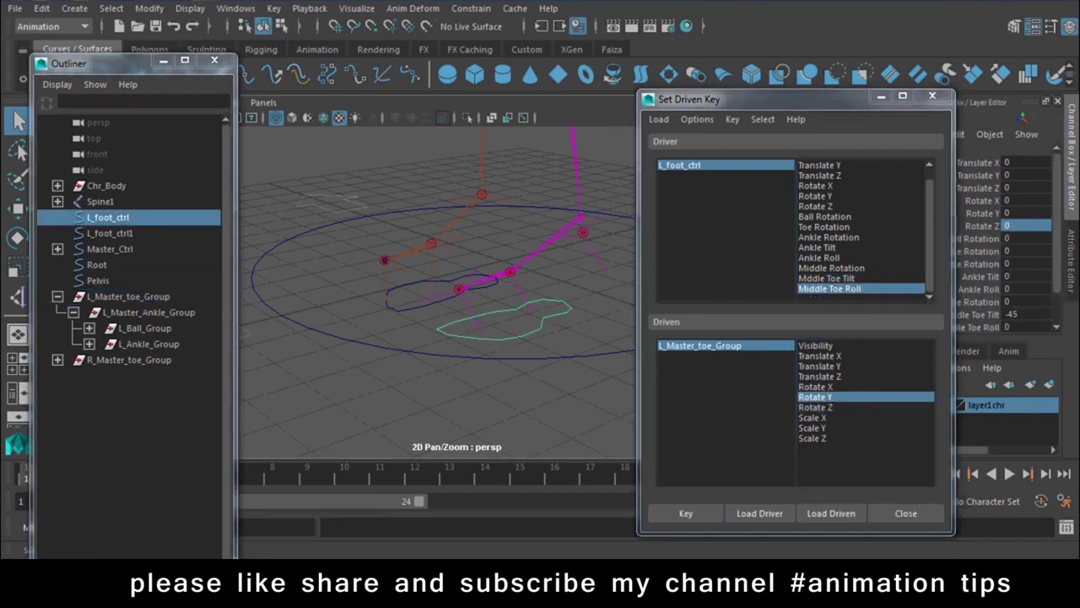
pyautogui.click(1029, 310)
pyautogui.write('0')
pyautogui.press('Return')
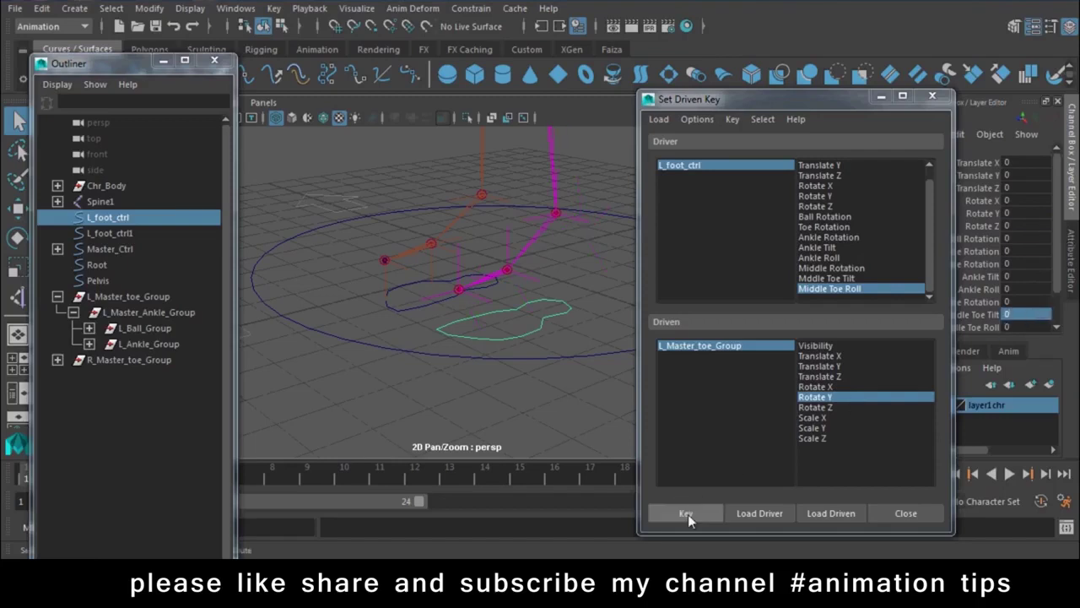
pyautogui.click(686, 513)
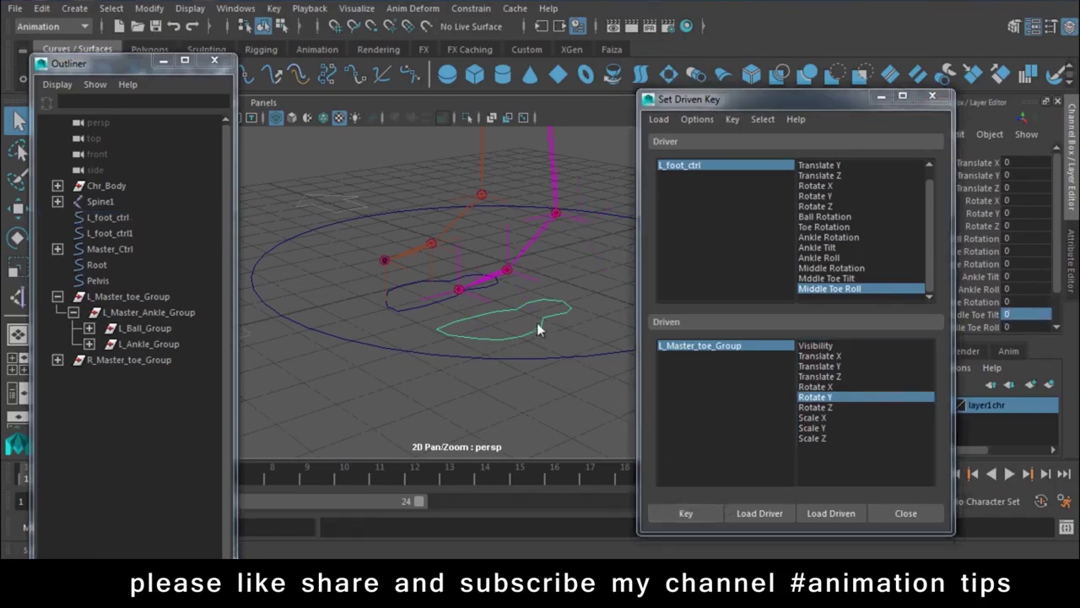
# Key Middle Toe Roll -45 to L_Master_toe_Group's Rotate Y of -45.
pyautogui.scroll(-3, 1019, 281)
pyautogui.click(1016, 289)
pyautogui.write('-45')
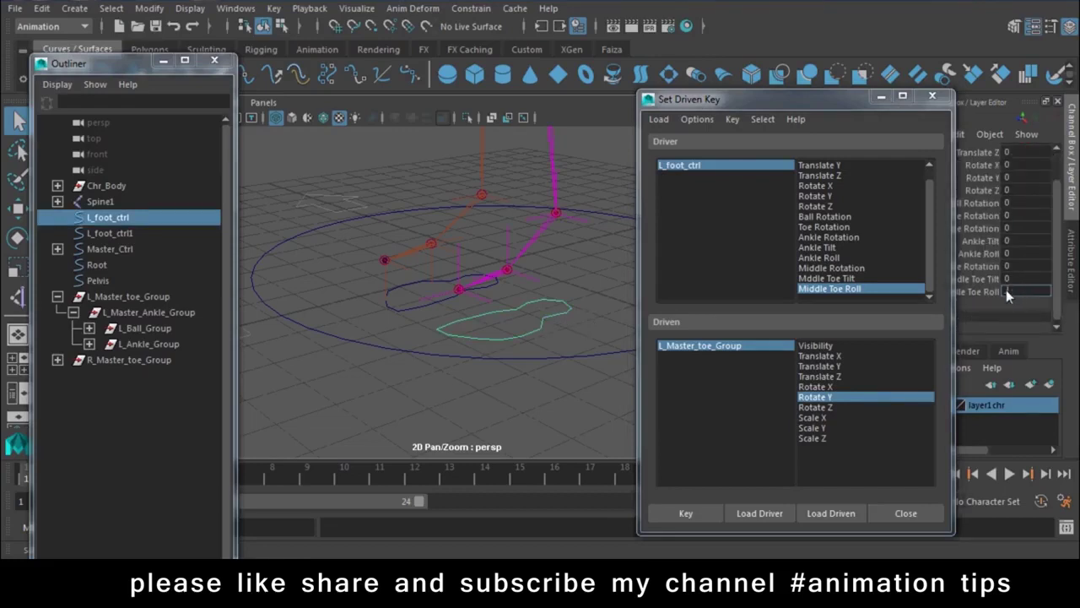
pyautogui.press('Return')
pyautogui.click(135, 296)
pyautogui.click(1026, 213)
pyautogui.write('-45')
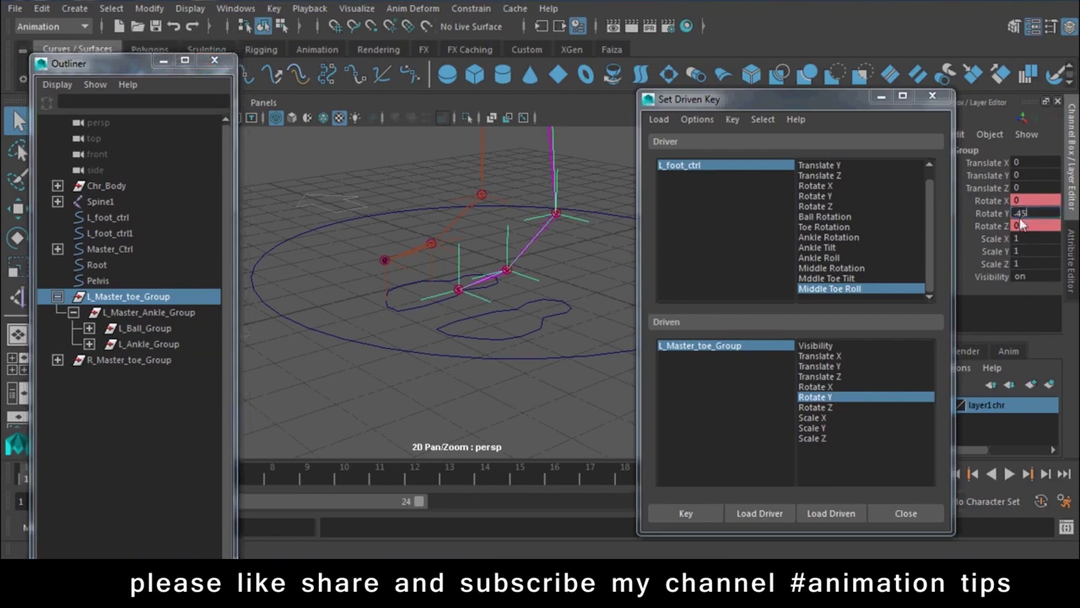
pyautogui.press('Return')
pyautogui.click(684, 513)
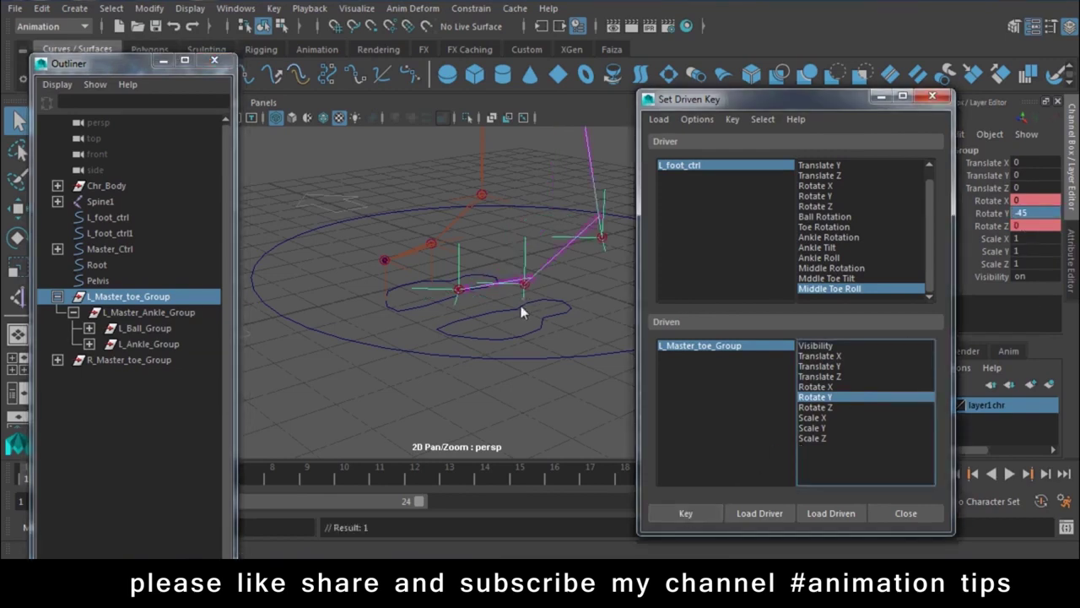
# Key Middle Toe Roll 45 to Rotate Y of 45 and close the Set Driven Key window.
pyautogui.click(108, 217)
pyautogui.scroll(-1, 1030, 279)
pyautogui.click(1026, 289)
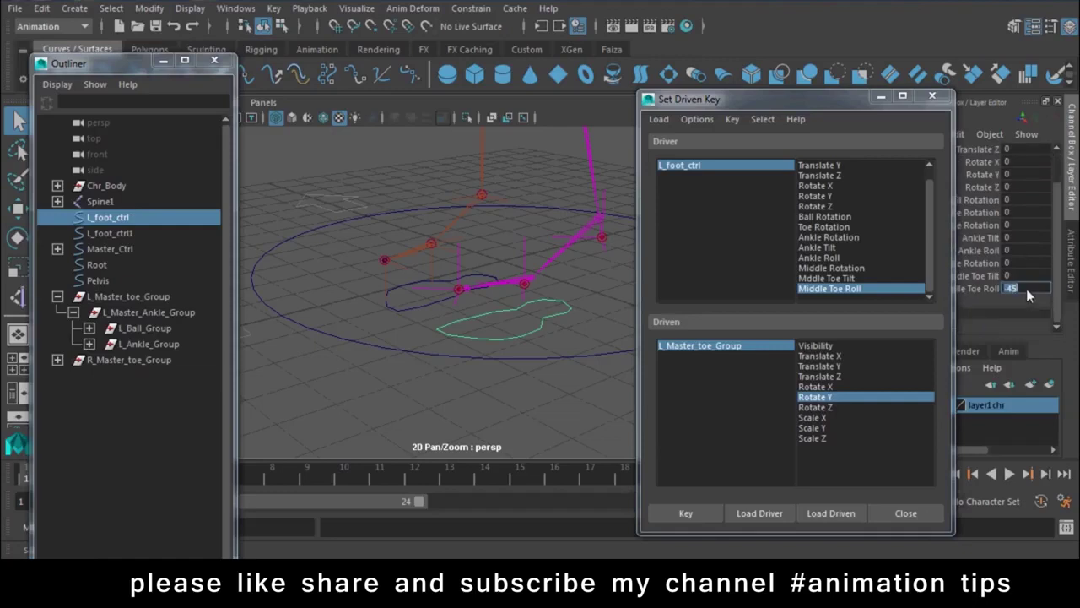
pyautogui.write('45')
pyautogui.press('Return')
pyautogui.click(149, 298)
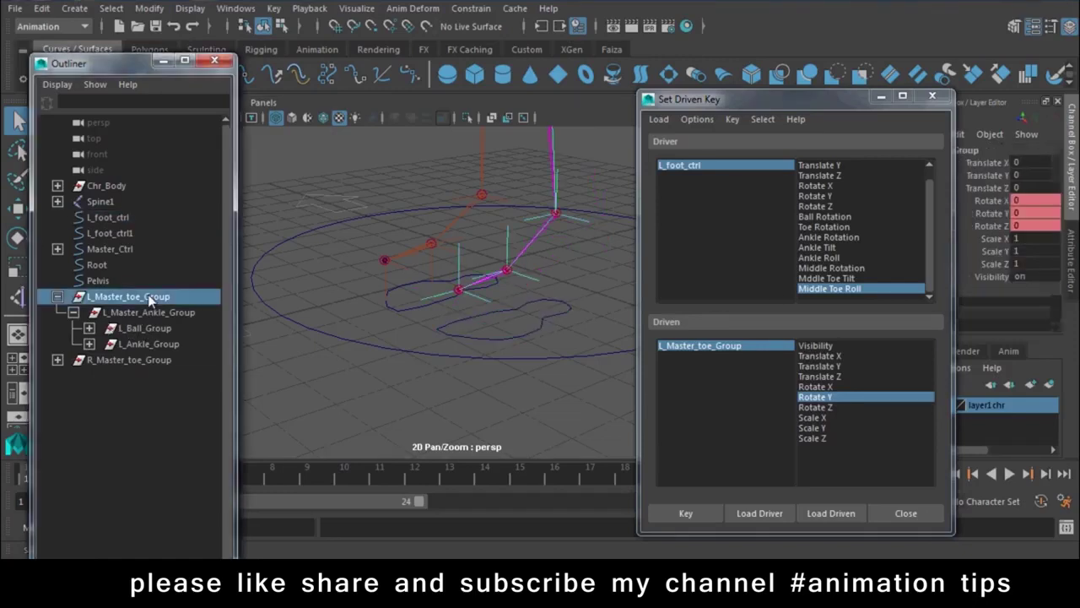
pyautogui.doubleClick(1031, 213)
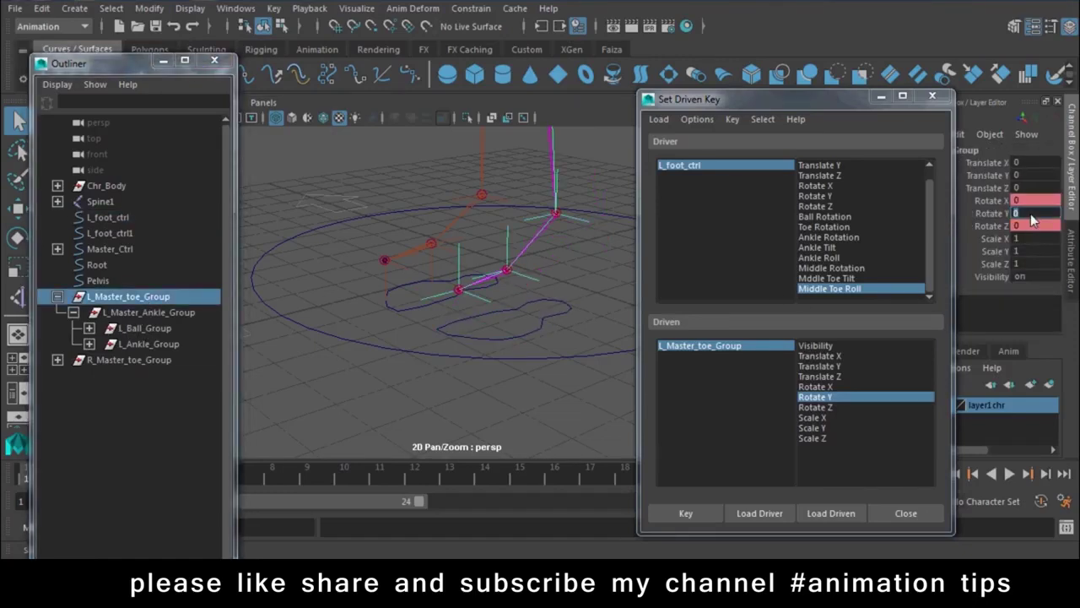
pyautogui.write('45')
pyautogui.press('Return')
pyautogui.click(685, 512)
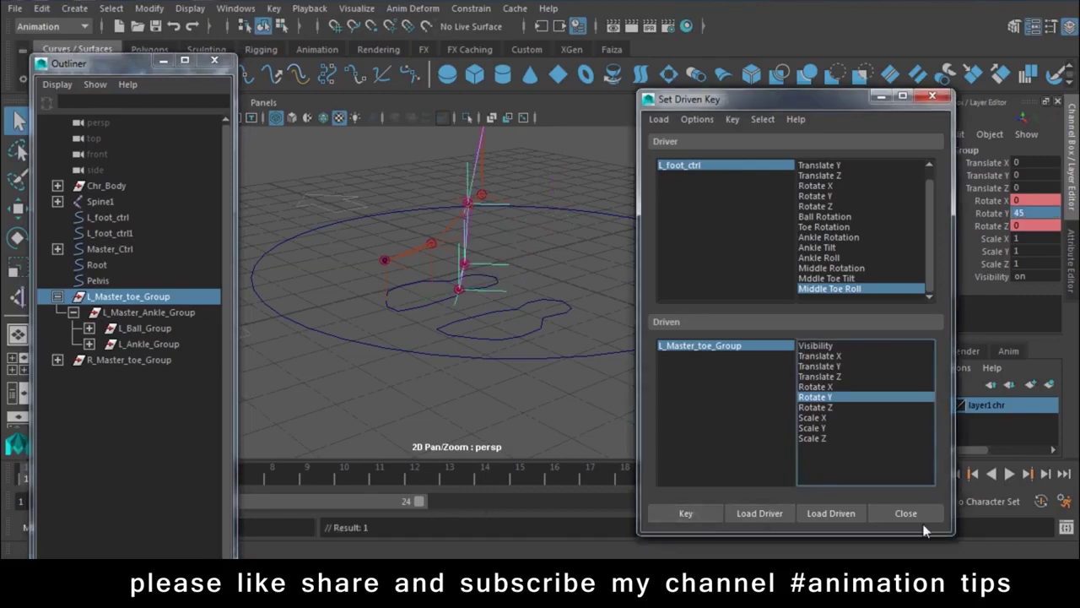
pyautogui.click(906, 512)
# Reset L_foot_ctrl's Middle Toe Roll to 0.
pyautogui.click(587, 311)
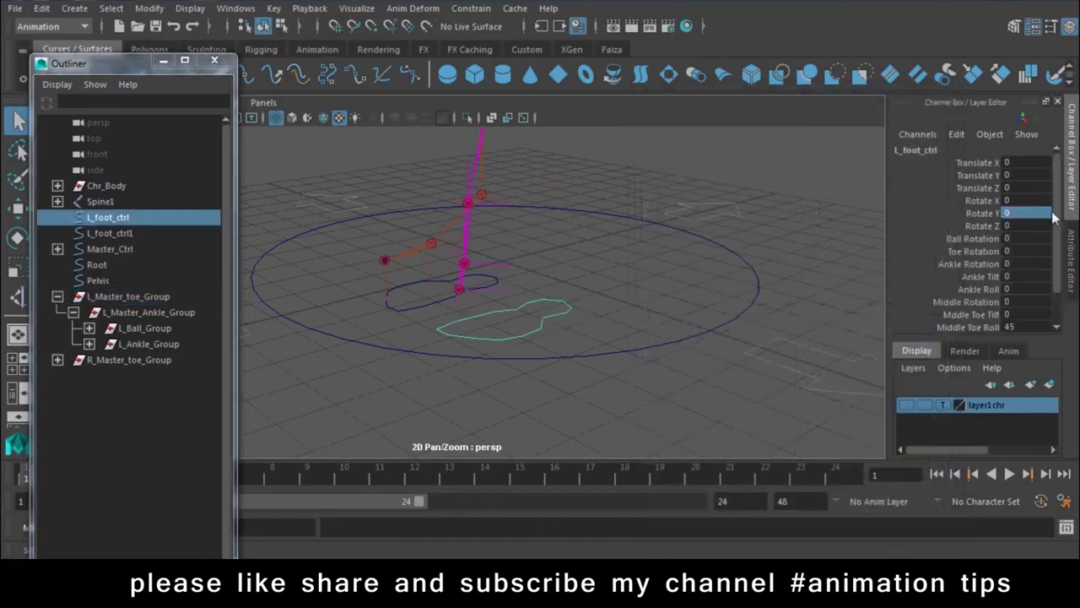
pyautogui.doubleClick(1025, 327)
pyautogui.write('0')
pyautogui.press('Return')
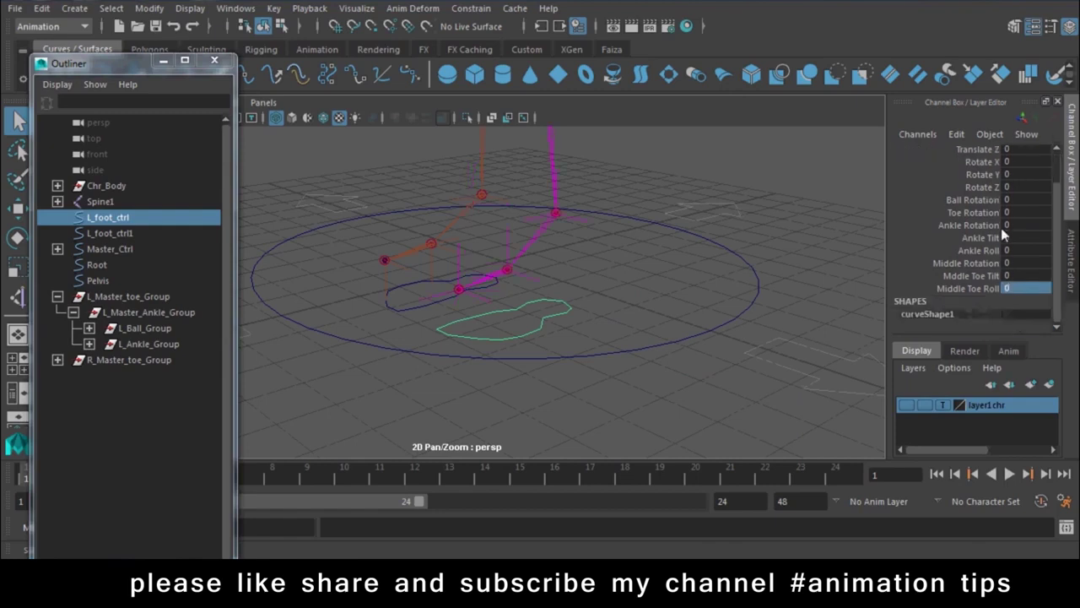
# Test the foot channels, Ankle Tilt and Middle Rotation by dragging them, undoing the changes.
pyautogui.moveTo(989, 203); pyautogui.dragTo(984, 288)
pyautogui.moveTo(724, 288)
pyautogui.mouseDown(button='middle')
pyautogui.moveTo(643, 305)
pyautogui.moveTo(768, 319)
pyautogui.moveTo(629, 329)
pyautogui.moveTo(358, 297)
pyautogui.moveTo(646, 312)
pyautogui.mouseUp(button='middle')
pyautogui.hotkey('ctrl', 'z')
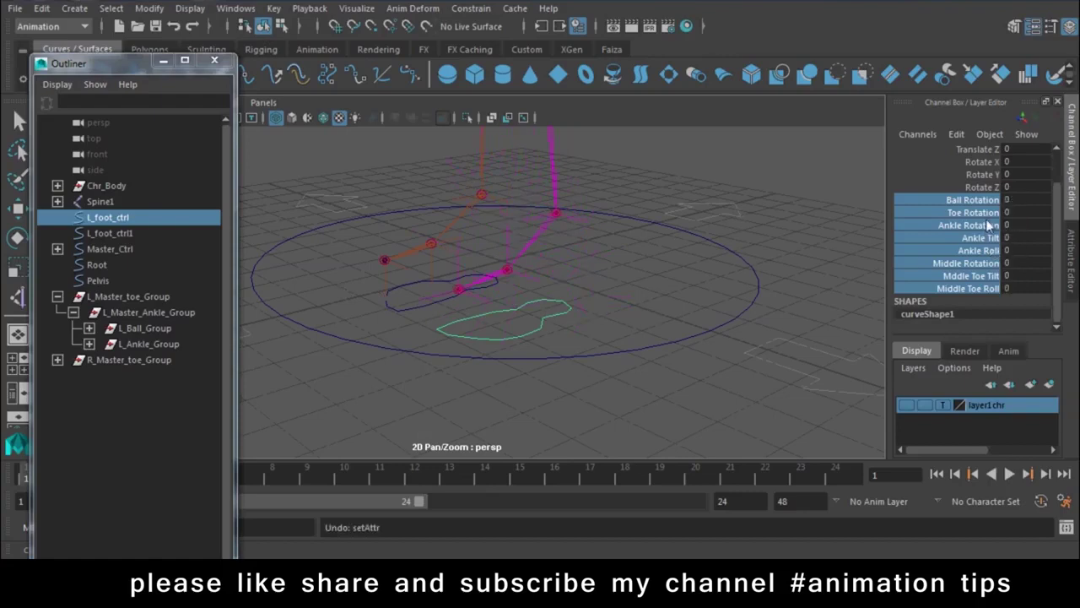
pyautogui.click(987, 213)
pyautogui.moveTo(811, 294); pyautogui.dragTo(929, 321, button='middle')
pyautogui.hotkey('ctrl', 'z')
pyautogui.click(995, 237)
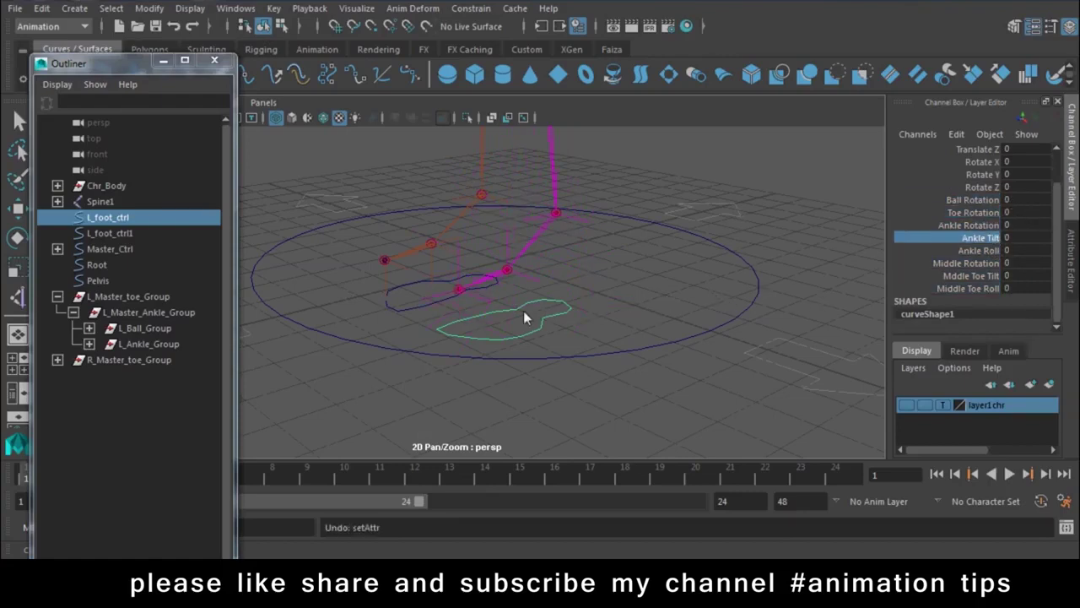
pyautogui.click(965, 262)
pyautogui.moveTo(625, 350); pyautogui.dragTo(705, 353, button='middle')
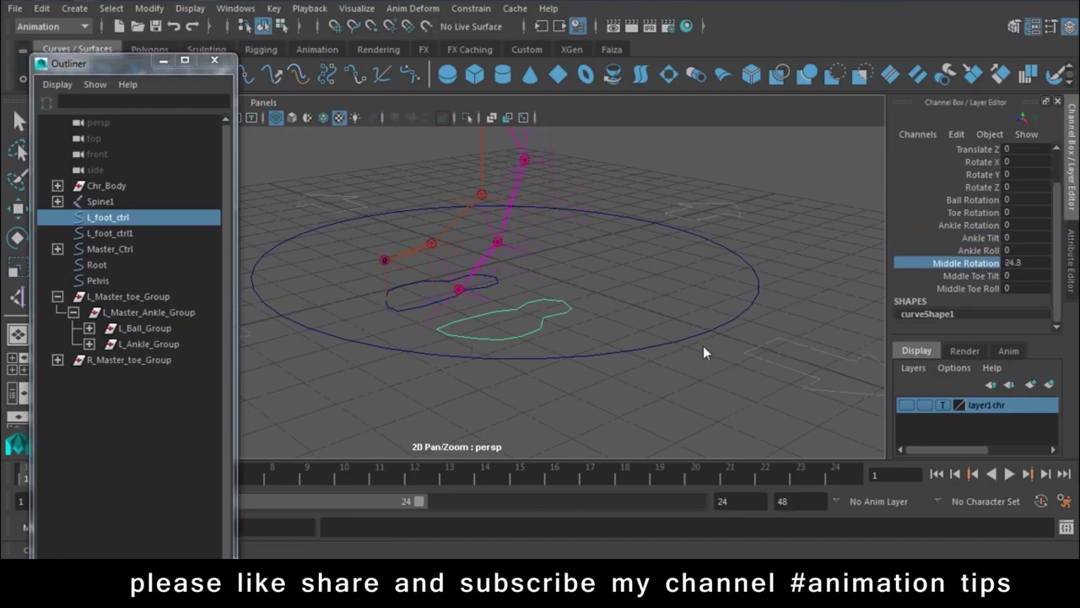
pyautogui.click(781, 385)
pyautogui.moveTo(770, 398)
pyautogui.keyDown('alt'); pyautogui.mouseDown()
pyautogui.moveTo(629, 384)
pyautogui.moveTo(674, 379)
pyautogui.mouseUp(); pyautogui.keyUp('alt')
# Save the scene as rigg.mb and stop the screen recorder.
pyautogui.hotkey('ctrl', 's')
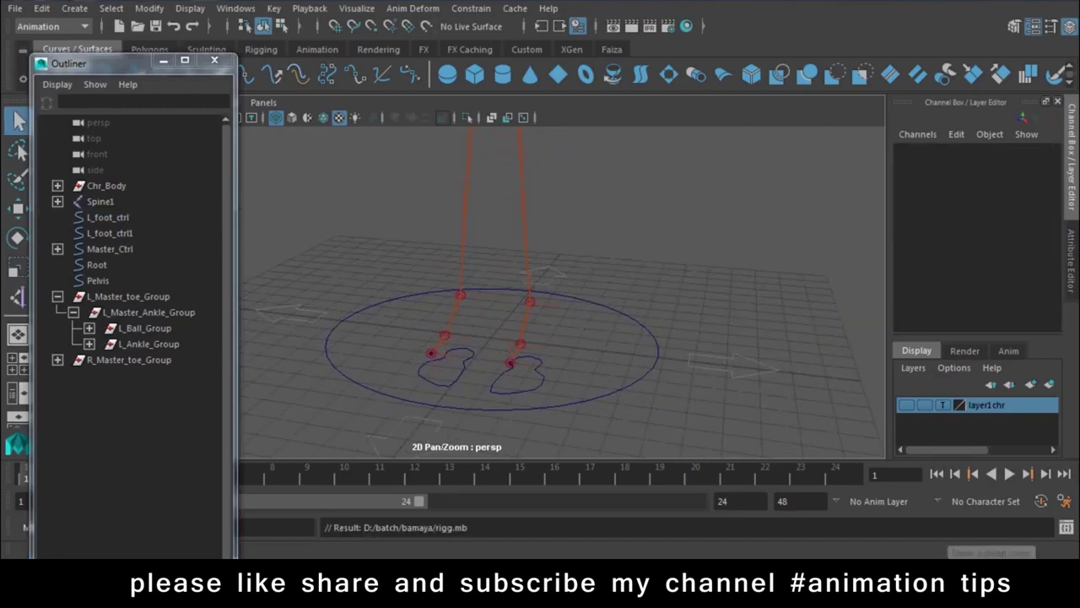
pyautogui.click(944, 564)
pyautogui.click(967, 471)
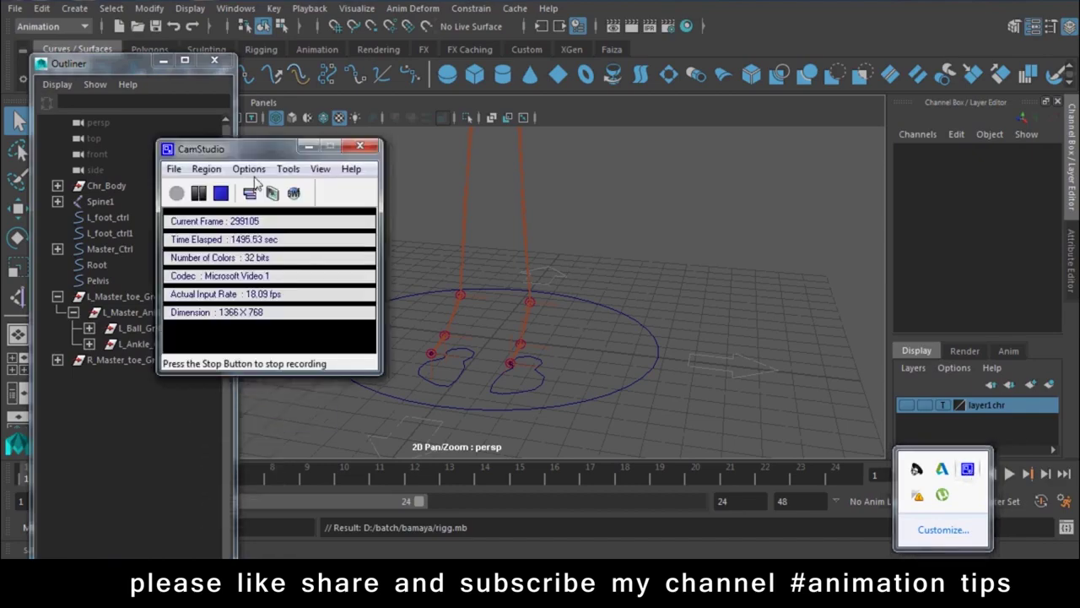